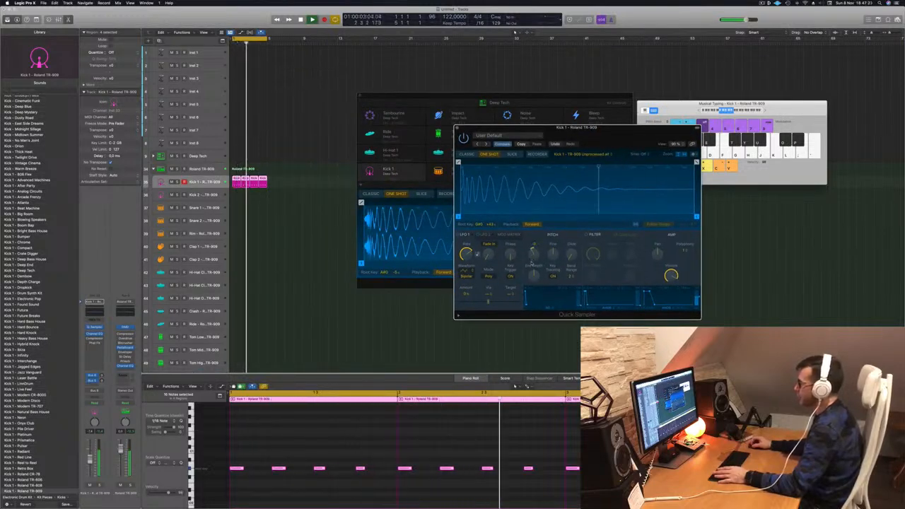
Move the Kick 1 Quick Sampler aside, close both open plug-in windows and select the Roland TR-909 Kick 1 track
left_click_drag(616, 134, 564, 139)
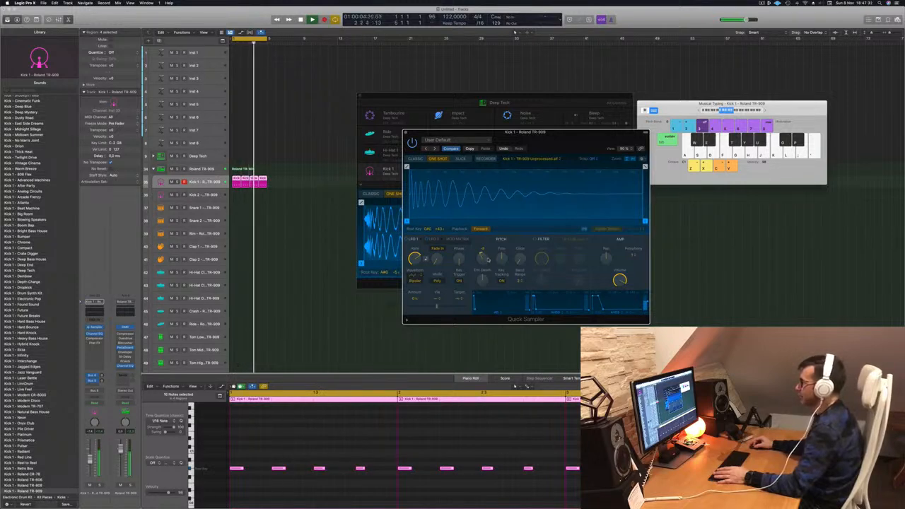
left_click_drag(558, 133, 507, 135)
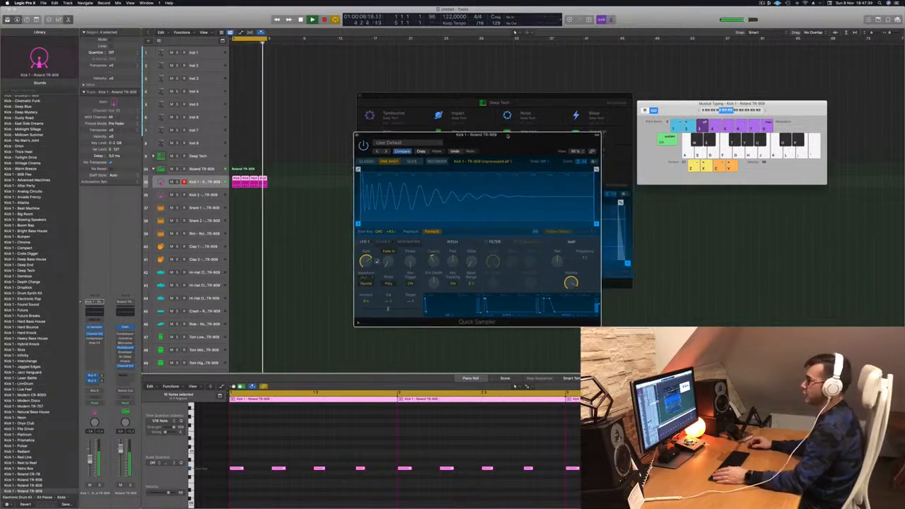
left_click(357, 135)
left_click(359, 96)
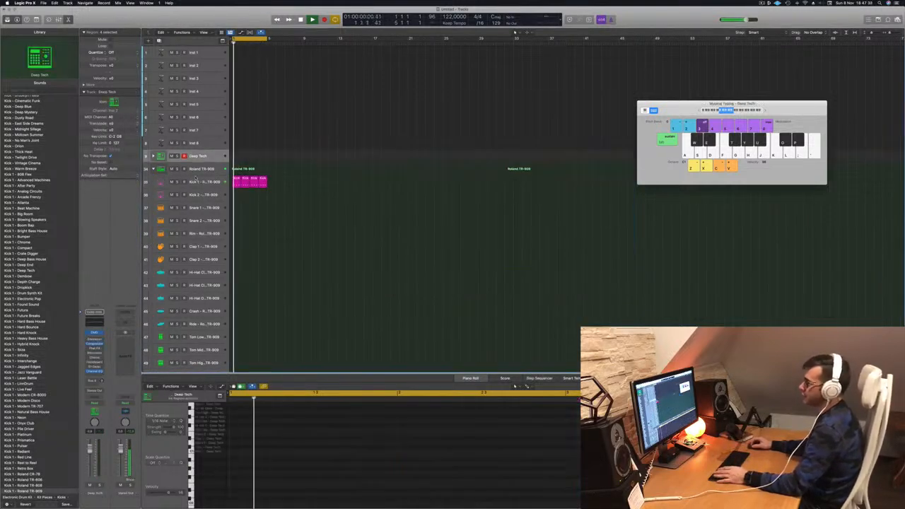
left_click(196, 180)
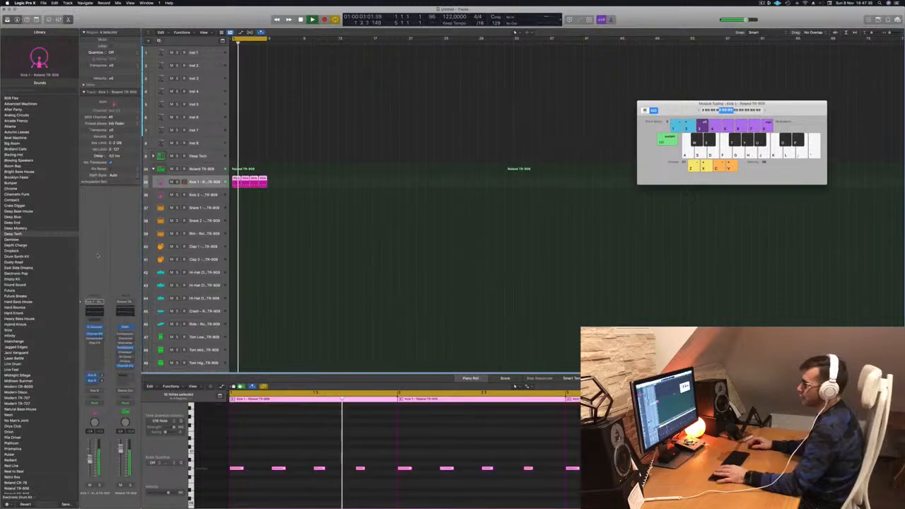
Stop and restart playback to audition the Roland TR-909 kick loop
key("space")
key("space")
key("space")
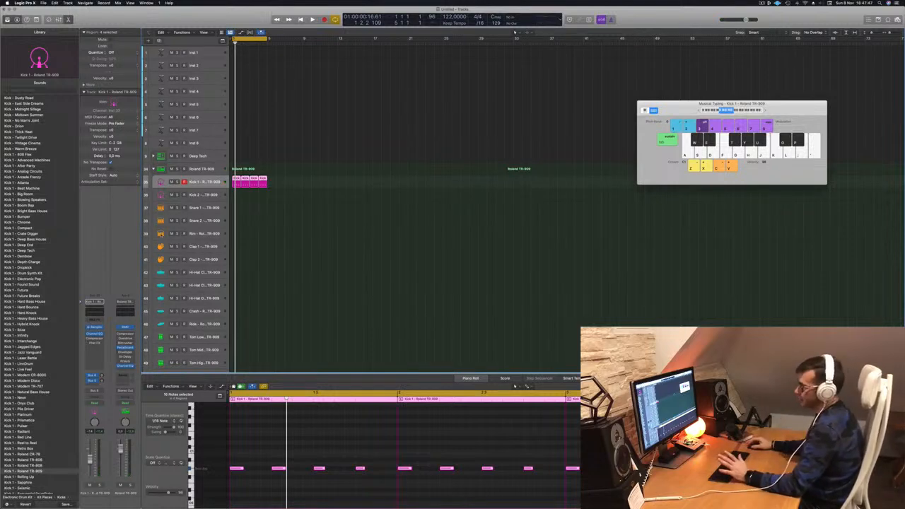
key("space")
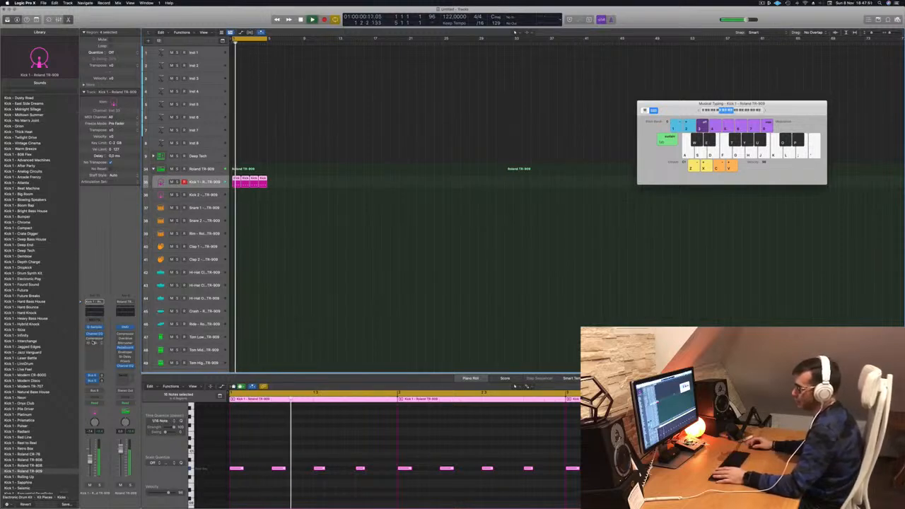
Enable the Compressor on the Kick 1 track, switch it to the Vintage Opto model, adjust its threshold and close it
left_click(93, 340)
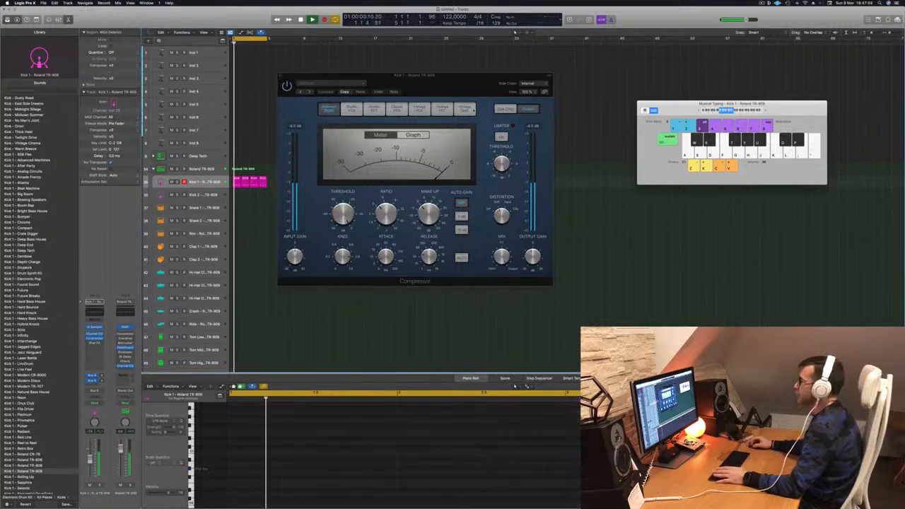
left_click(464, 109)
left_click_drag(343, 207, 344, 212)
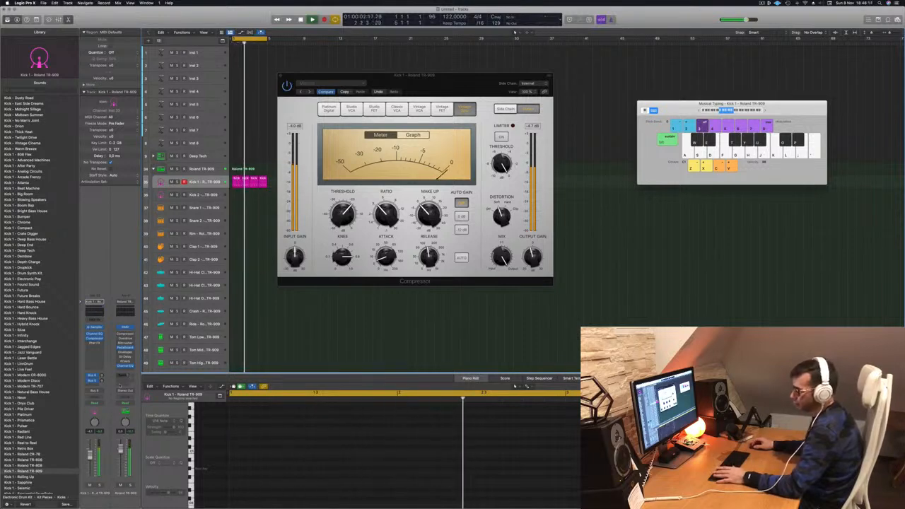
left_click_drag(358, 75, 610, 80)
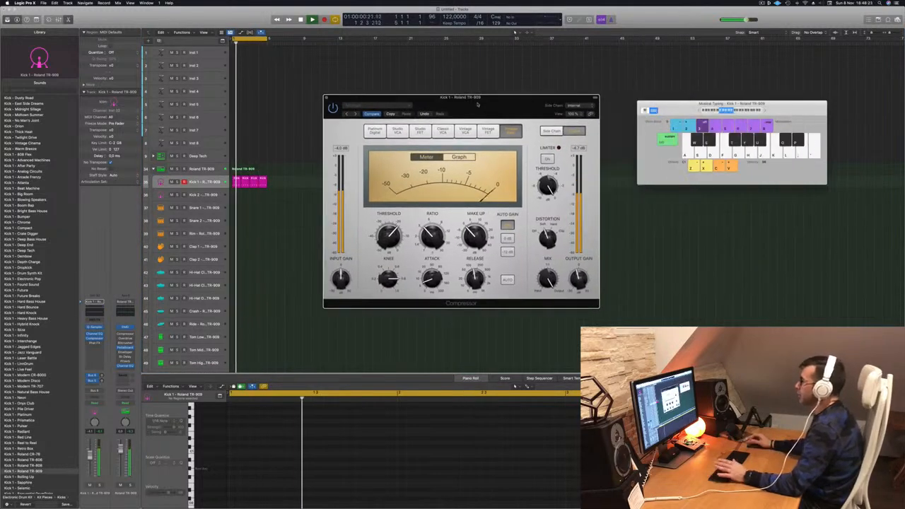
key("super+w")
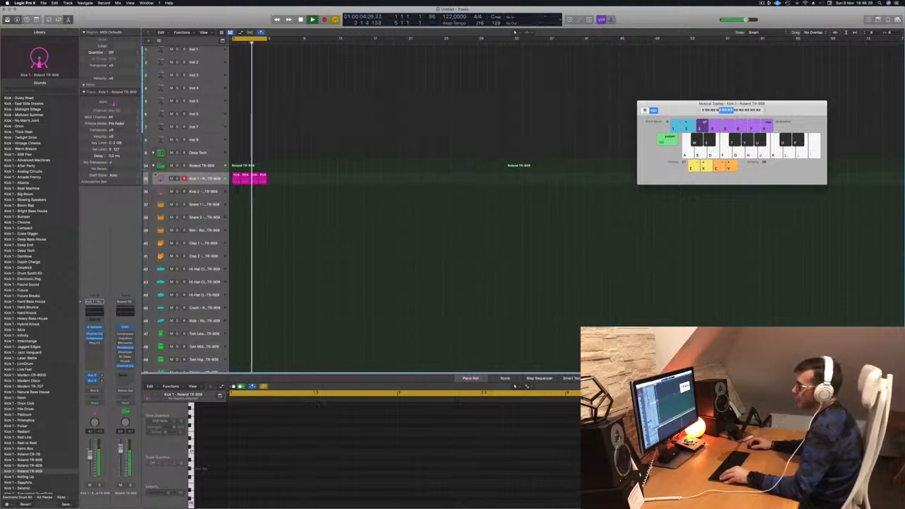
Collapse the Roland TR-909 stack and try to move its first kick region onto the Deep Tech track
left_click(153, 166)
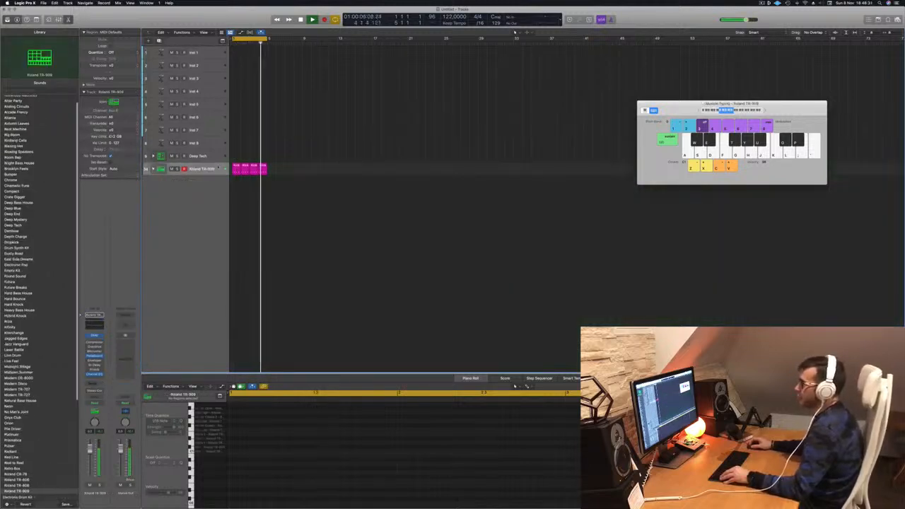
left_click(211, 156)
left_click(236, 170)
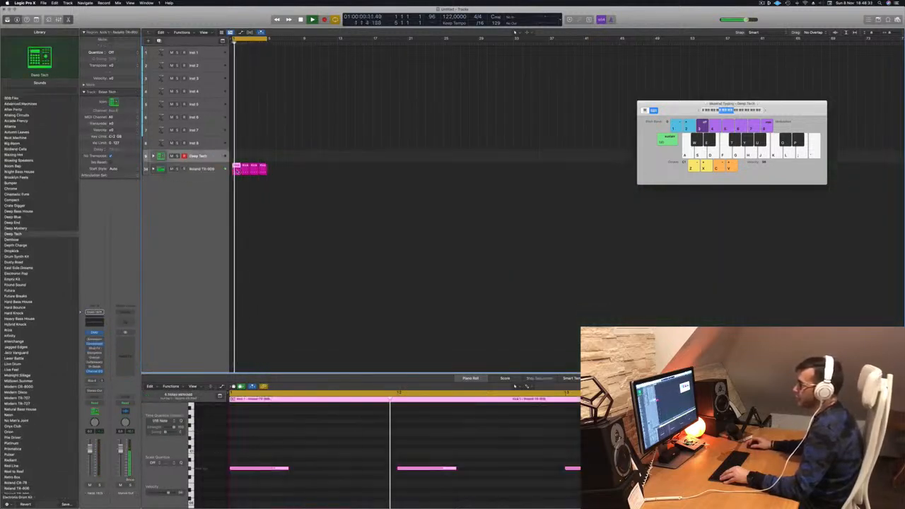
left_click_drag(236, 170, 331, 152)
key("super+z")
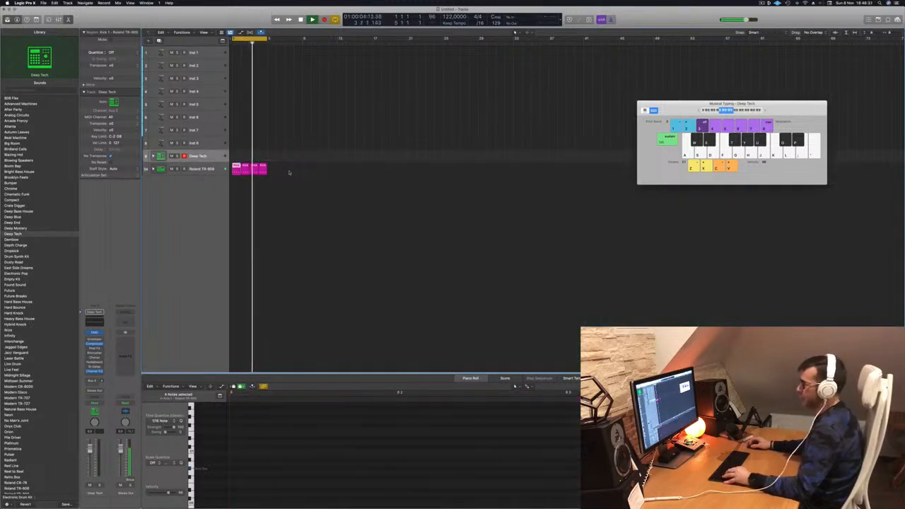
Try to place the first kick region on a track inside the expanded Deep Tech stack
left_click_drag(244, 168, 237, 158)
left_click(153, 156)
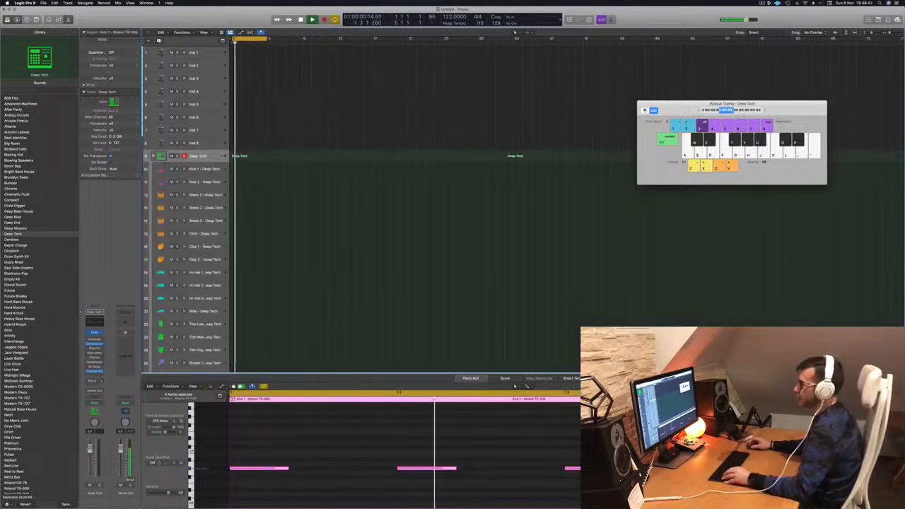
scroll(250, 291, "down", 5)
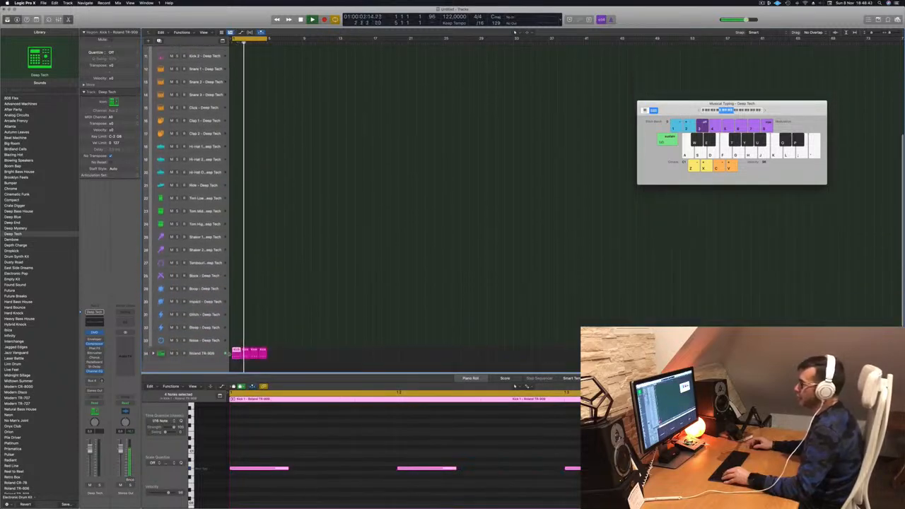
left_click_drag(237, 351, 256, 174)
scroll(314, 217, "up", 5)
scroll(314, 219, "down", 6)
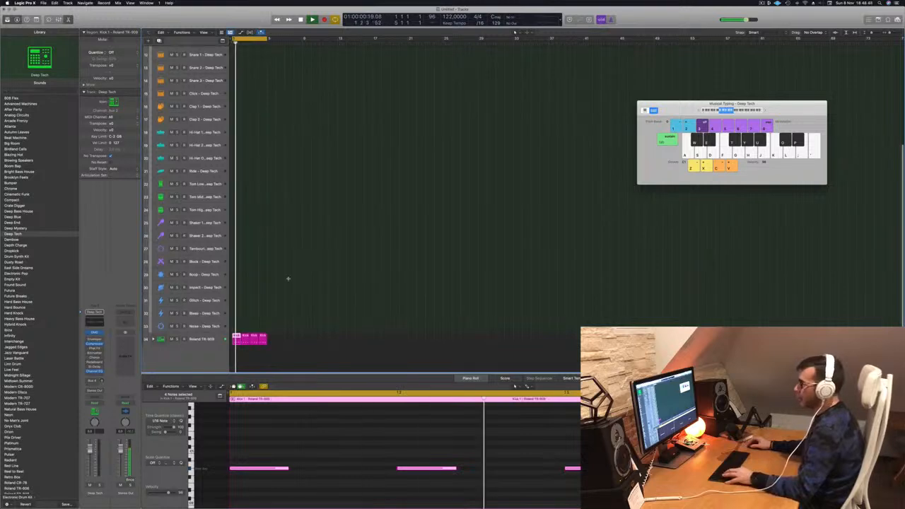
key("super+z")
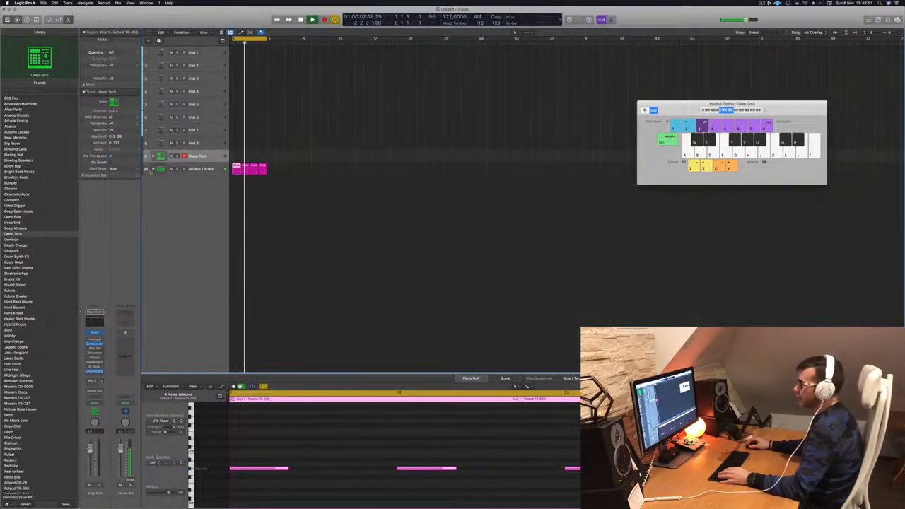
Copy the first Roland TR-909 Kick 1 region to bar 1 of the Hi-Hat Open track in the Deep Tech stack
left_click(153, 169)
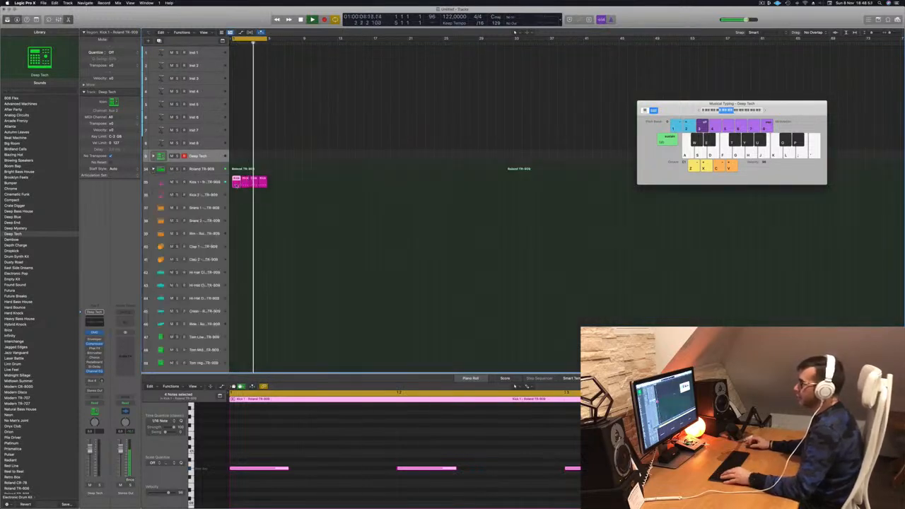
left_click_drag(253, 179, 236, 183)
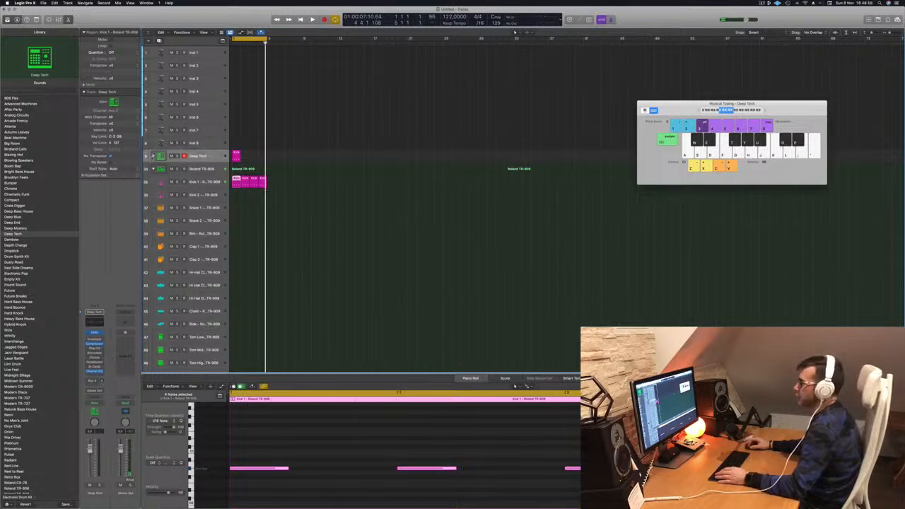
left_click(153, 156)
scroll(241, 155, "right", 3)
scroll(296, 167, "left", 3)
left_click_drag(236, 156, 237, 299)
Shift all notes in the copied Hi-Hat Open region later by two sixteenth-note steps
left_click(327, 464)
key("super+a")
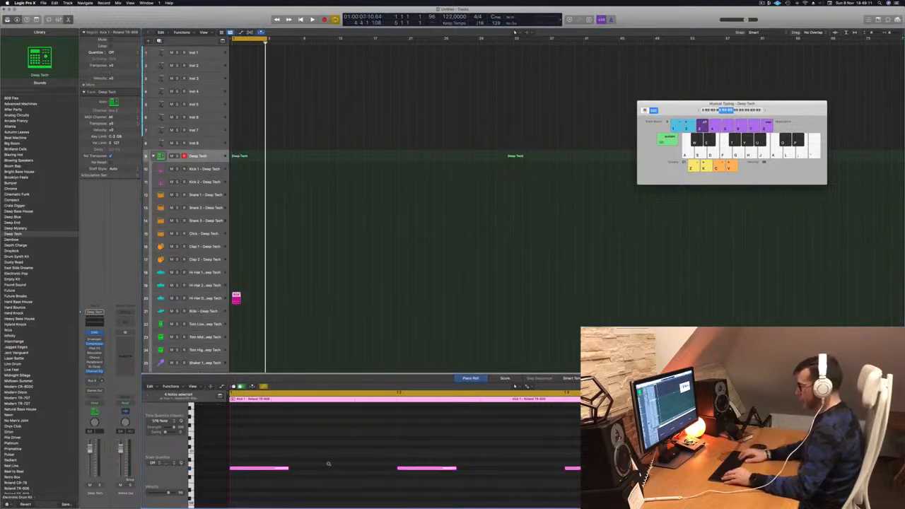
key("alt+Right")
key("alt+Right")
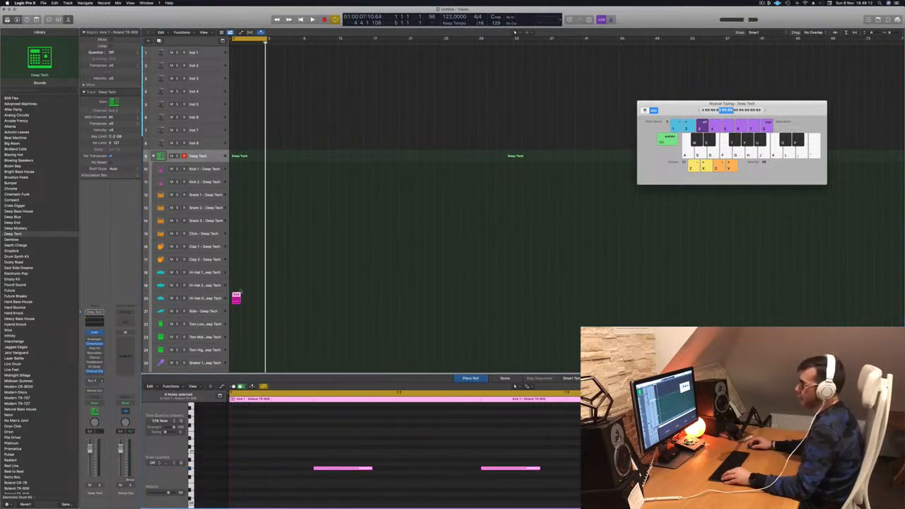
Duplicate the offbeat Hi-Hat Open region to fill four bars and play the loop from the start
mouse_move(237, 295)
left_mouse_down()
mouse_move(245, 295)
mouse_move(229, 294)
mouse_move(253, 300)
left_mouse_up()
scroll(250, 261, "down", 1)
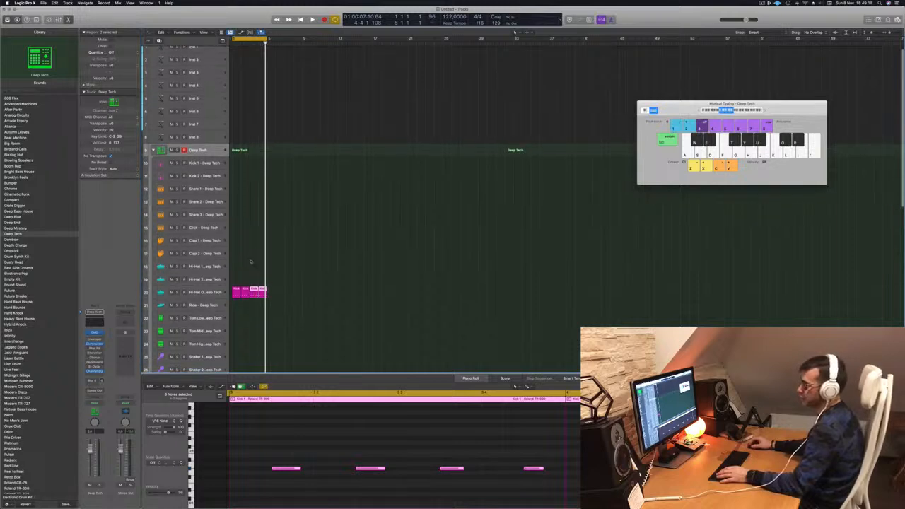
key("Return")
key("space")
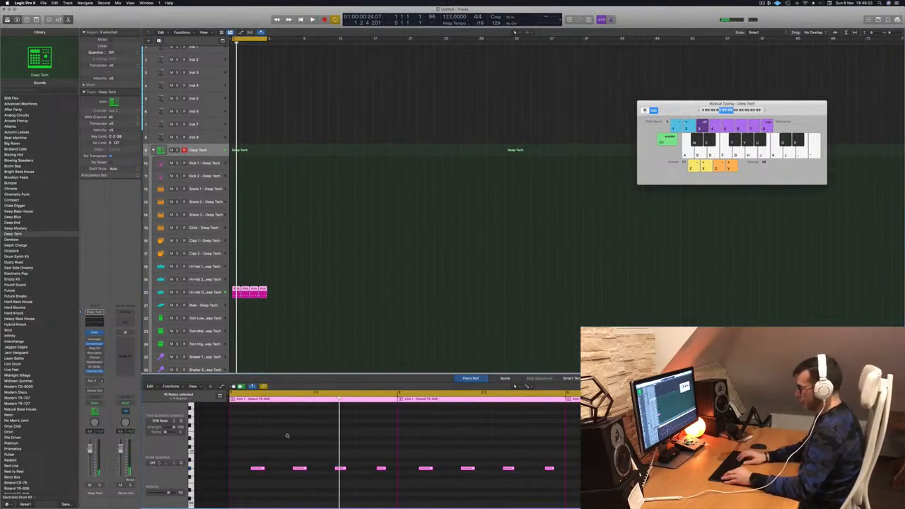
Delete the selected Hi-Hat Open notes, undo the deletion and resume playback
key("Delete")
key("super+z")
scroll(290, 452, "up", 2)
scroll(294, 466, "down", 1)
key("space")
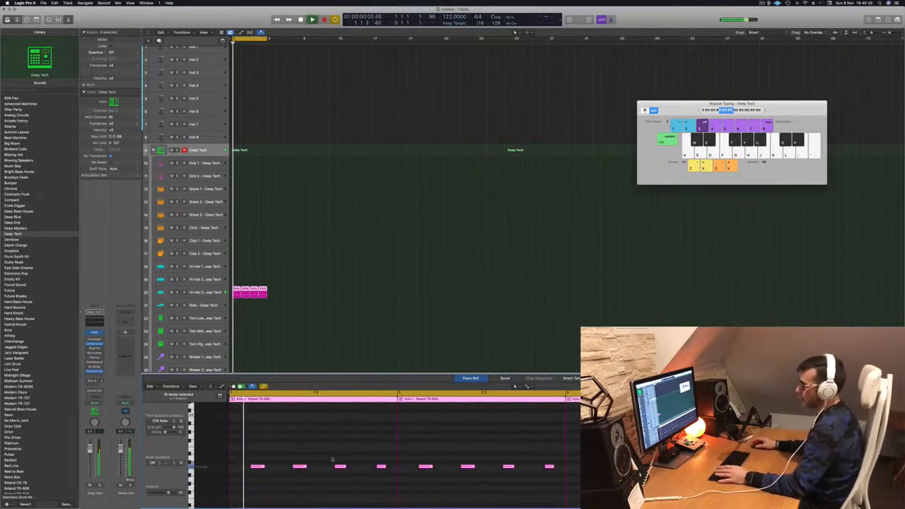
Lengthen the Hi-Hat Open sample's fade-out in Quick Sampler so it begins near the sample's start, and close the sampler
left_click(217, 291)
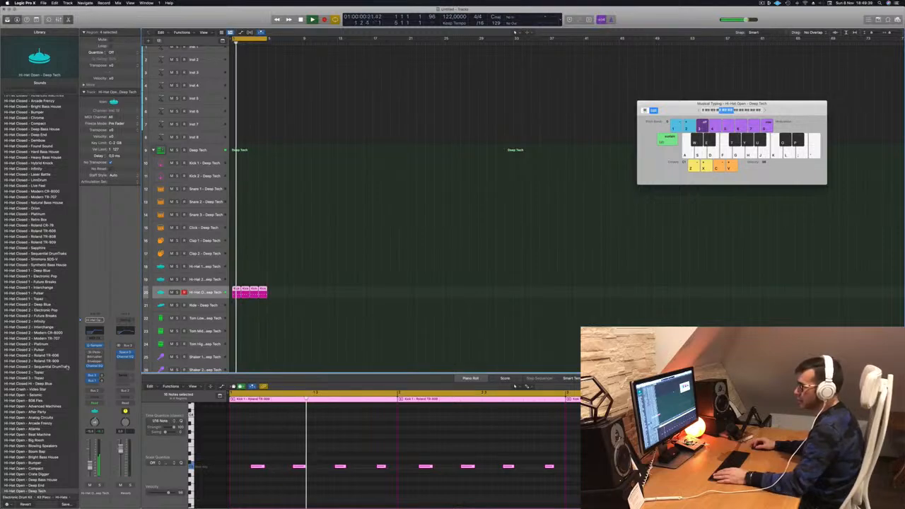
left_click(97, 345)
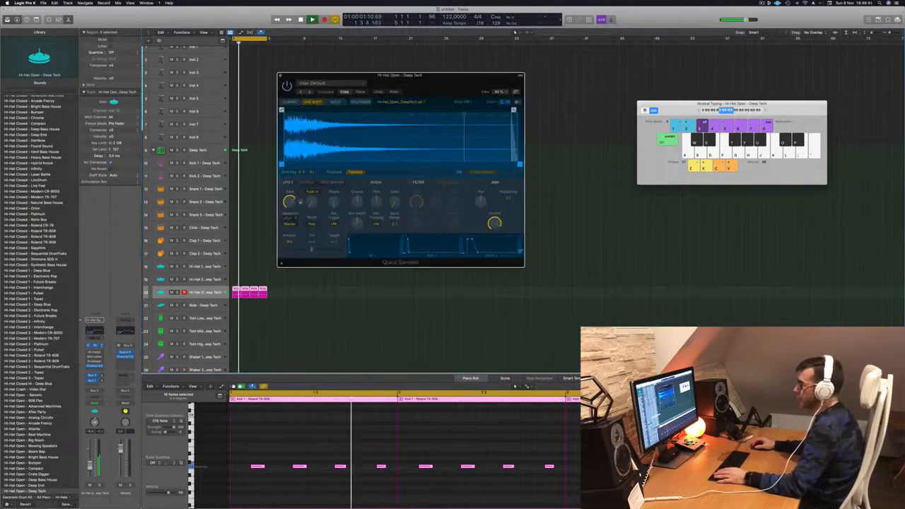
left_click_drag(513, 110, 307, 110)
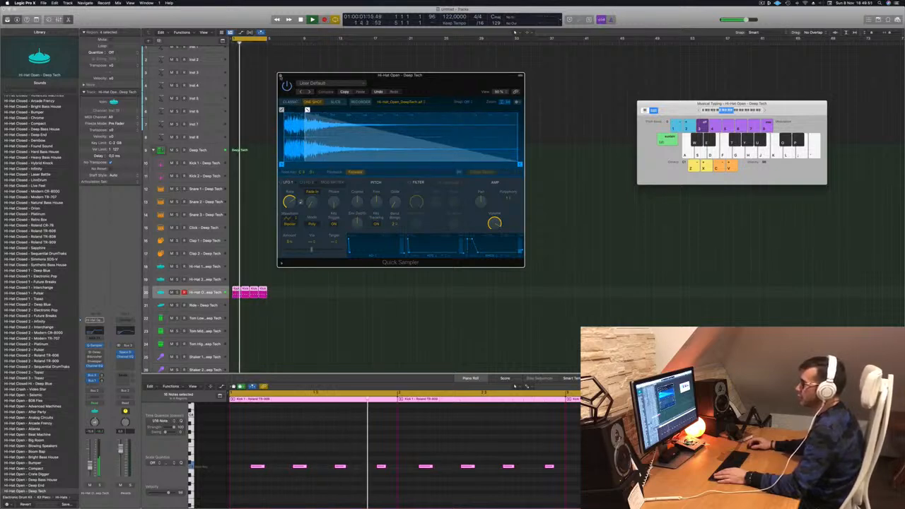
key("super+w")
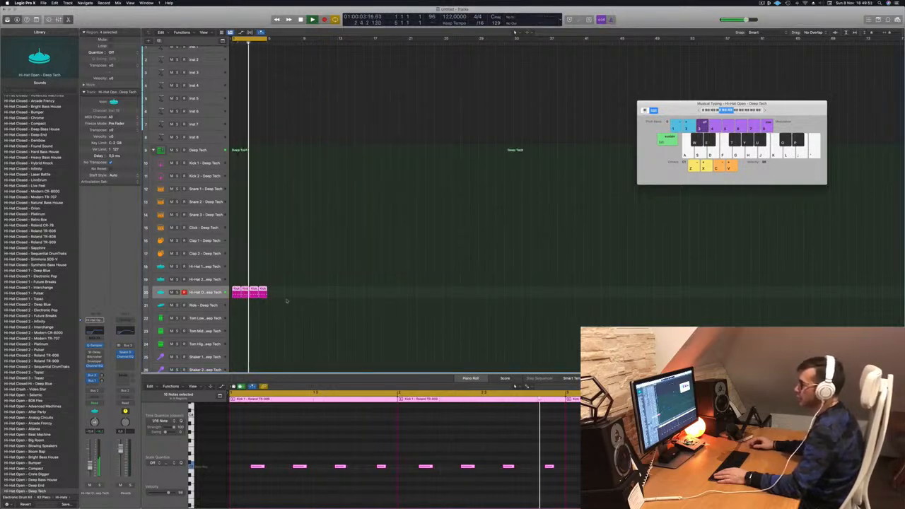
Select the Roland TR-909 Kick 1 track and examine the pitch of its notes in the Piano Roll
scroll(515, 32, "down", 5)
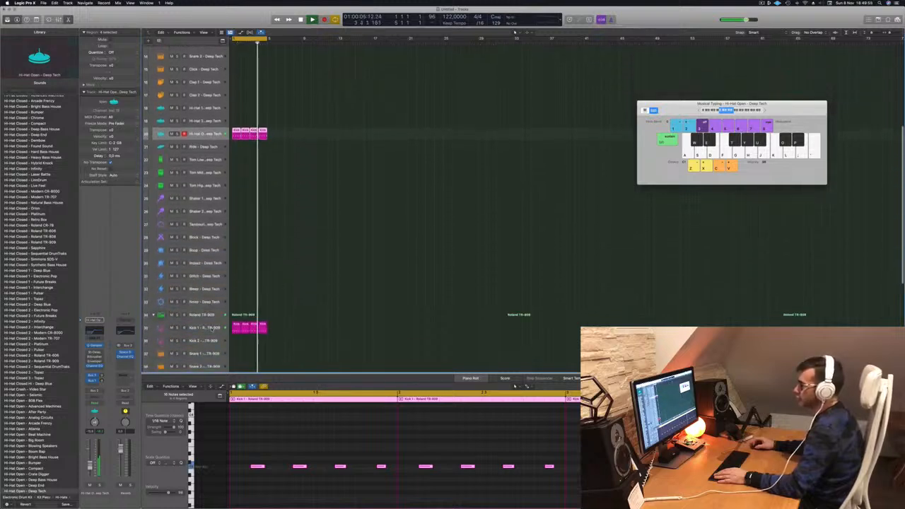
left_click(211, 327)
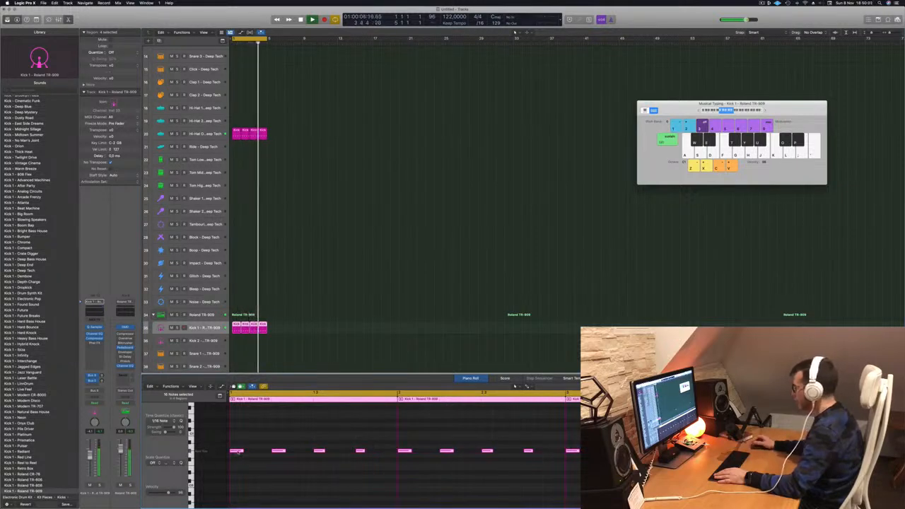
scroll(314, 227, "up", 1)
Try transposing all the Hi-Hat Open notes down and back up by semitones
left_click(205, 144)
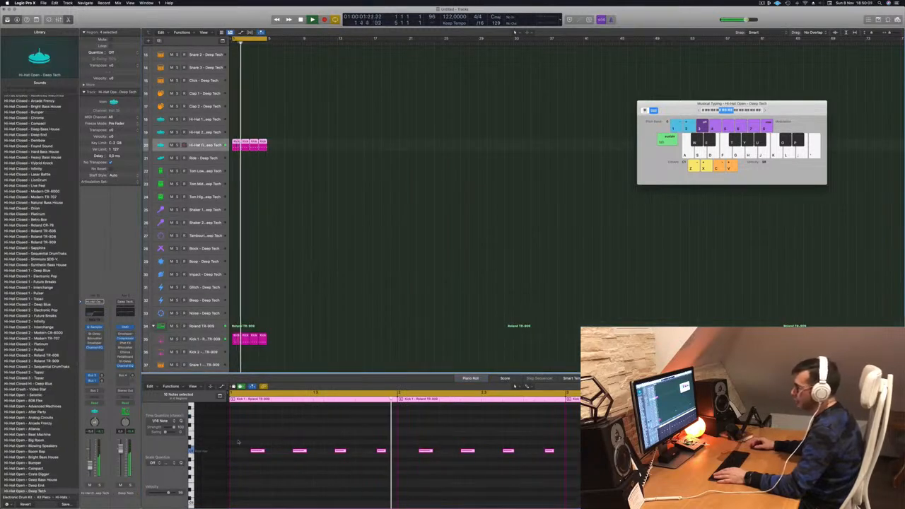
left_click_drag(242, 434, 849, 490)
key("alt+Down")
key("alt+Down")
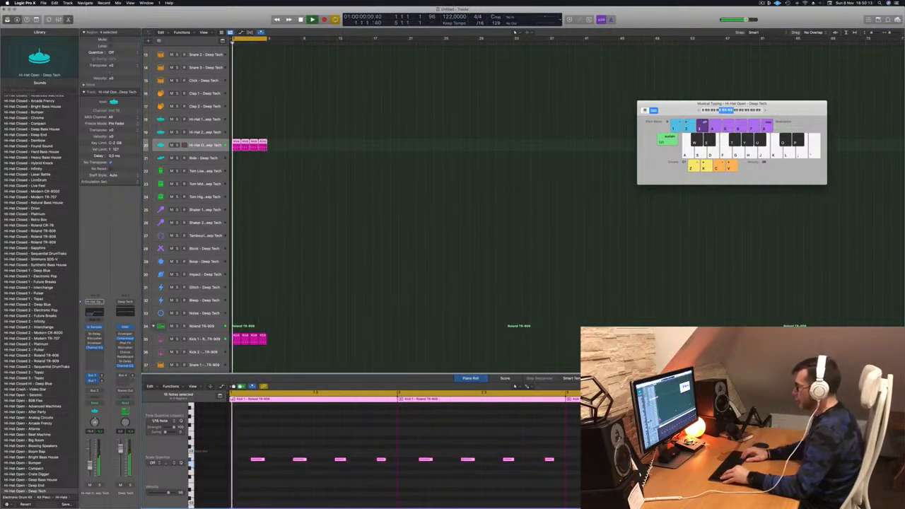
key("alt+Up")
key("alt+Up")
key("alt+Up")
key("alt+Down")
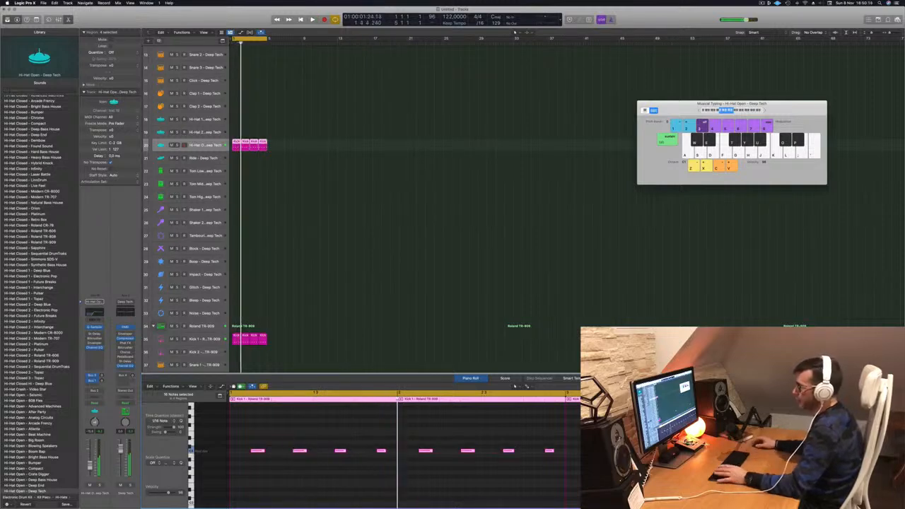
Transpose all notes in the four Roland TR-909 Kick 1 regions up four semitones
left_click_drag(278, 339, 237, 339)
left_click(263, 480)
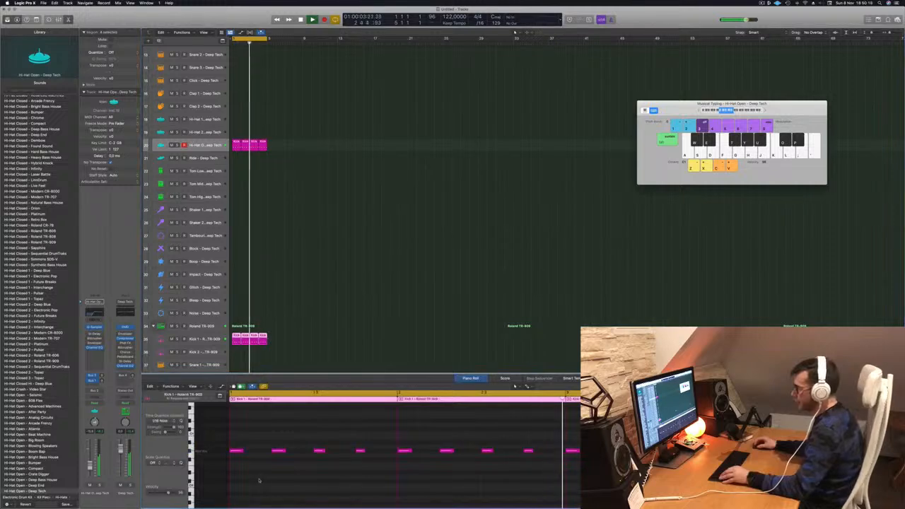
key("super+a")
key("alt+Up")
key("alt+Up")
key("alt+Up")
key("alt+Up")
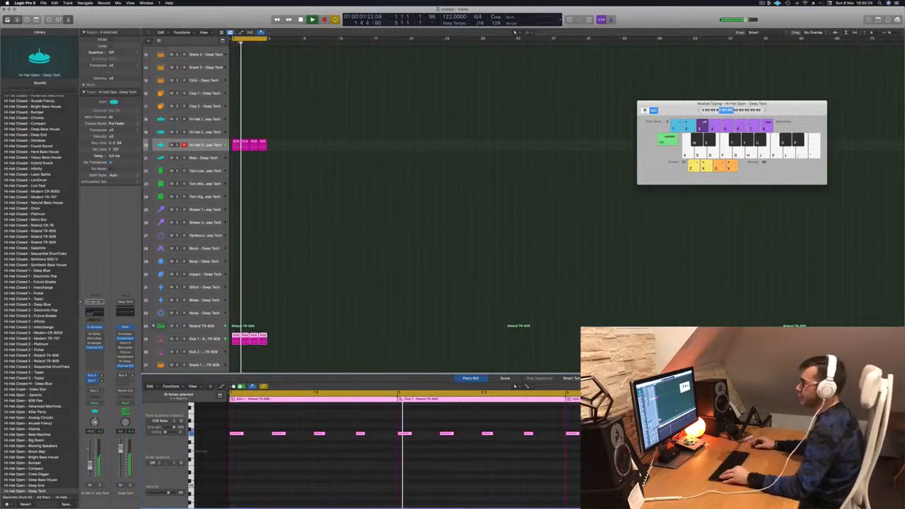
Look through the Deep Tech and Roland TR-909 drum tracks for another percussion sound while the loop plays
scroll(372, 257, "down", 2)
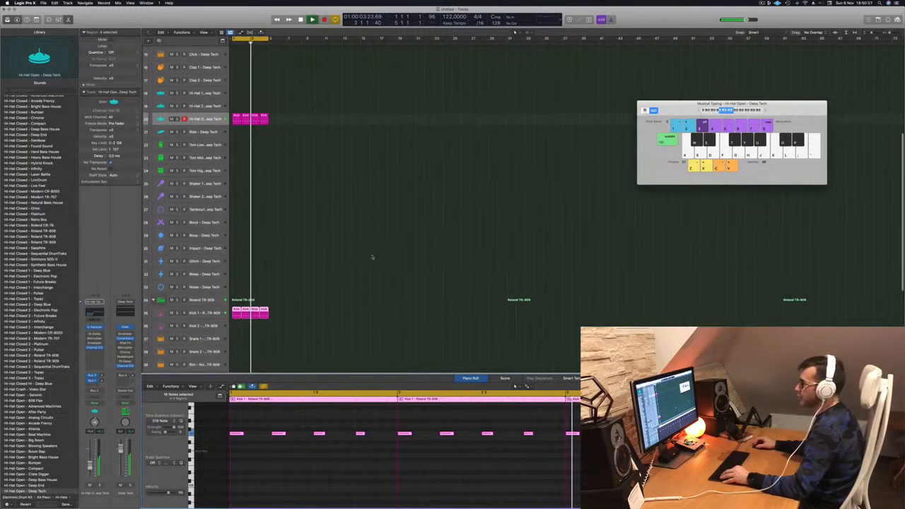
scroll(371, 256, "down", 3)
scroll(365, 251, "up", 8)
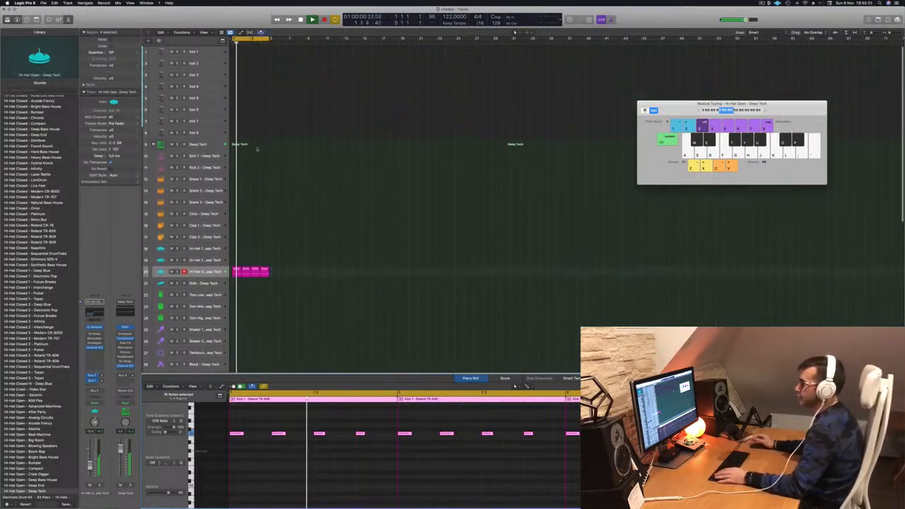
scroll(279, 250, "down", 1)
left_click(305, 219)
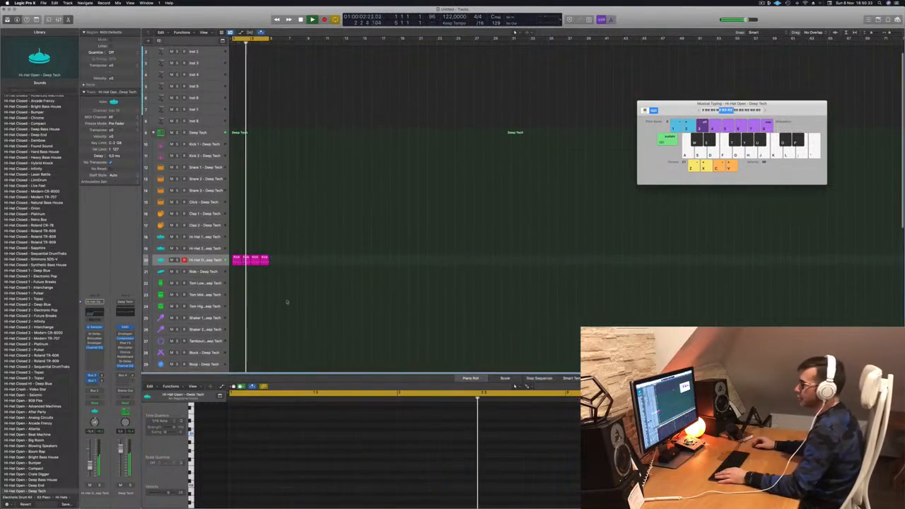
scroll(280, 288, "down", 7)
scroll(327, 223, "down", 1)
scroll(276, 290, "down", 7)
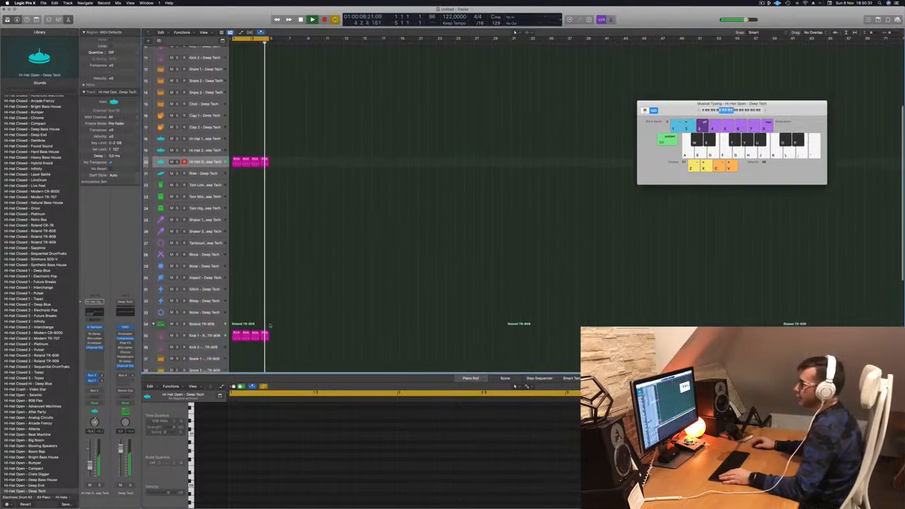
scroll(259, 305, "down", 5)
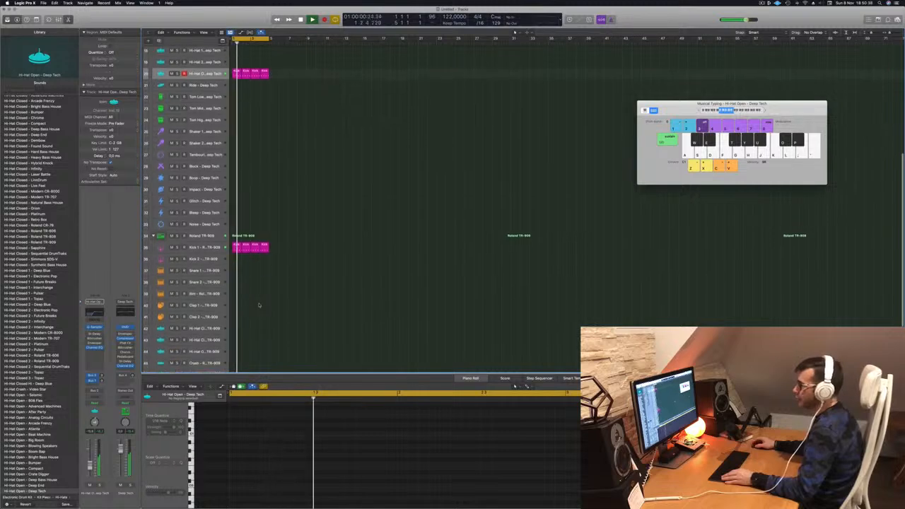
scroll(263, 302, "up", 6)
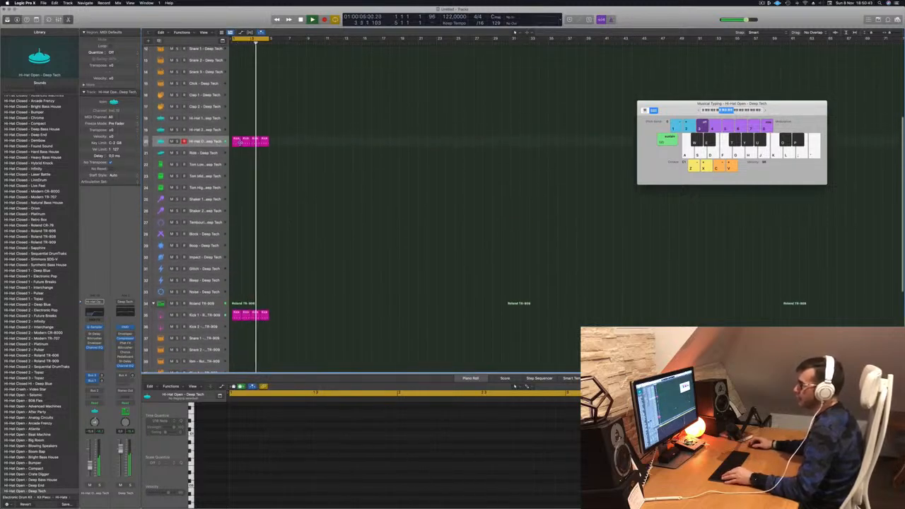
Copy one Hi-Hat Open region to bar 1 of the Block - Deep Tech track and duplicate its offbeat notes onto the beats
left_click_drag(241, 142, 236, 233)
scroll(286, 369, "down", 3)
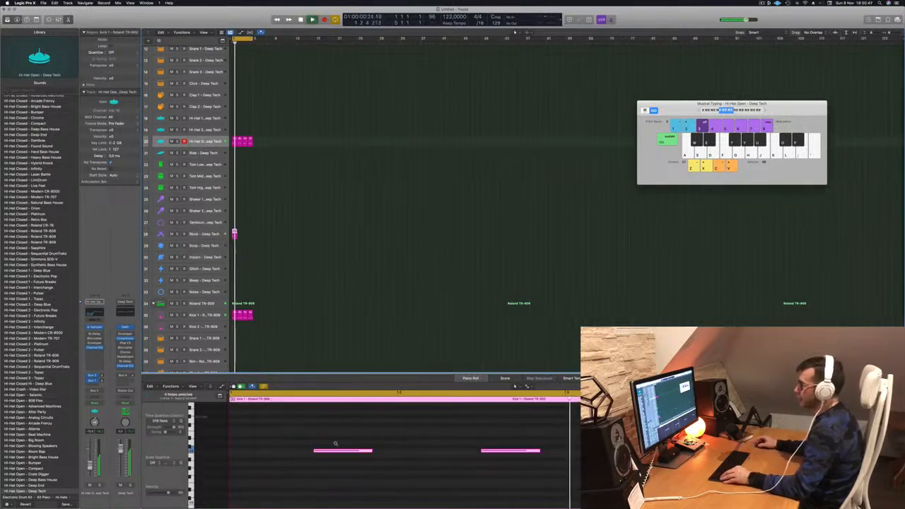
scroll(328, 443, "down", 5)
key("space")
left_click_drag(267, 443, 511, 476)
left_click_drag(279, 453, 243, 452)
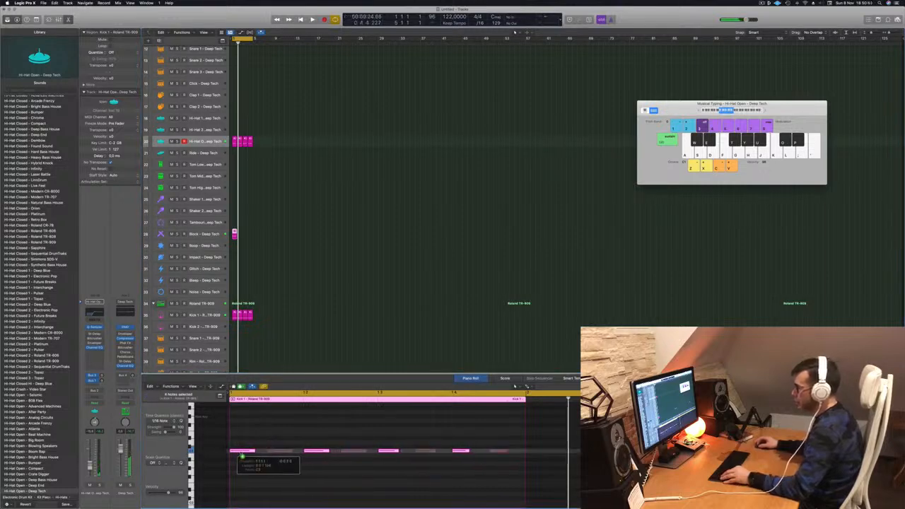
Reduce the block pattern to two short notes on the third and fourth sixteenths of beat 1, deleting the other notes
key("space")
left_click_drag(304, 458, 546, 474)
left_click(248, 436)
left_click_drag(232, 436, 271, 471)
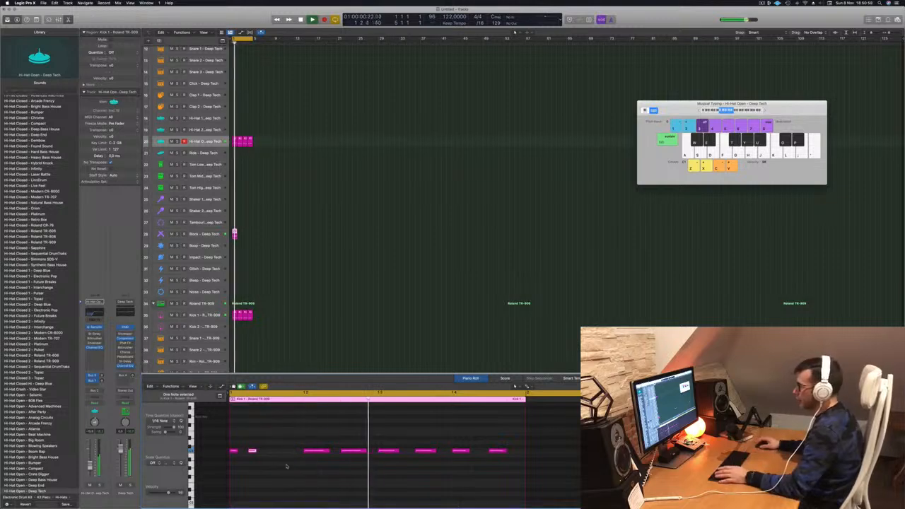
left_click_drag(306, 430, 564, 493)
key("Delete")
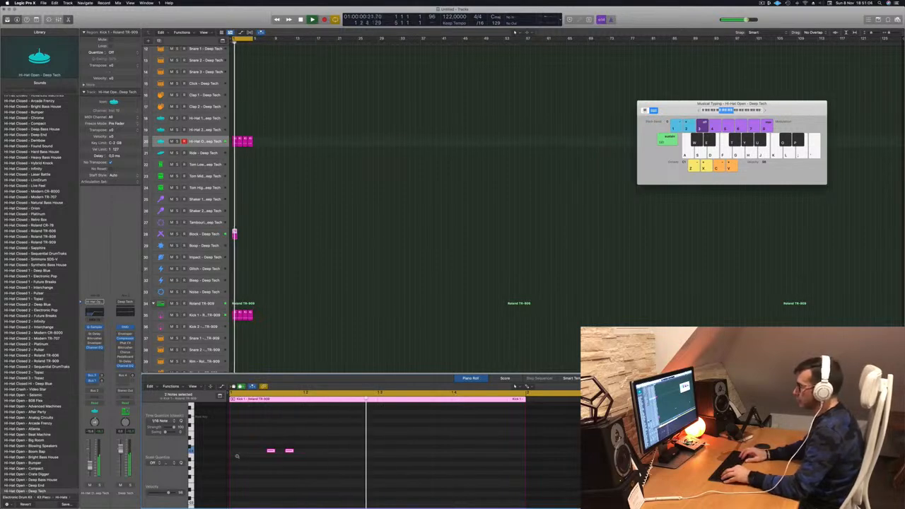
Duplicate the pair of short block notes onto beats 2, 3 and 4 of the bar
left_click_drag(270, 451, 347, 456)
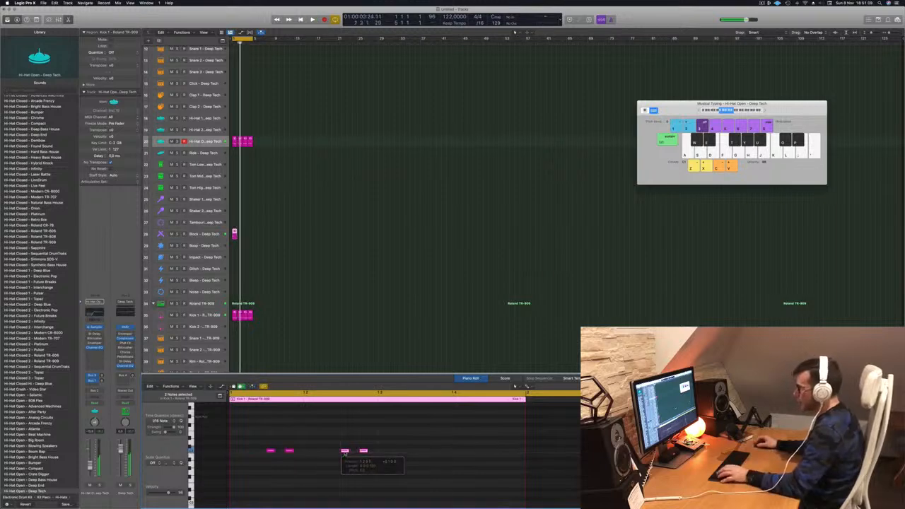
key("super+Left")
left_click_drag(403, 476, 376, 458)
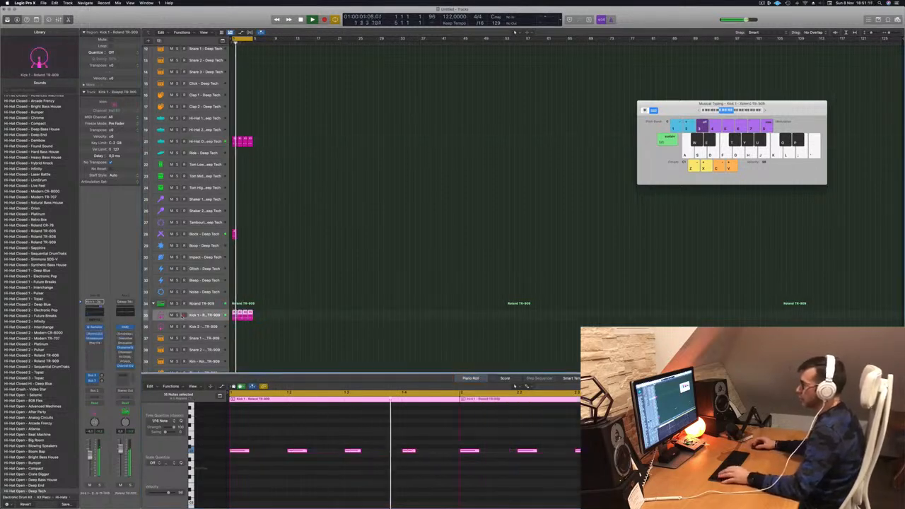
Copy the one-bar Block - Deep Tech region across bars 2 to 4
left_click(243, 315)
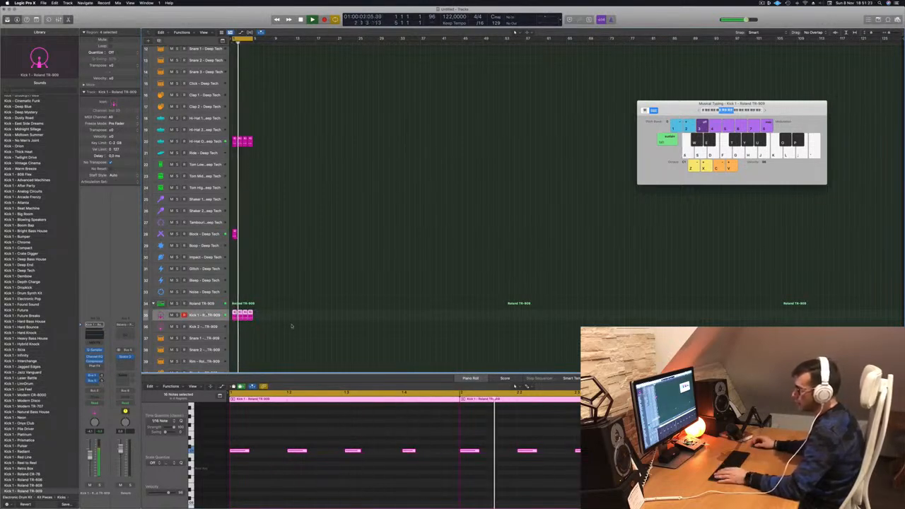
left_click(260, 318)
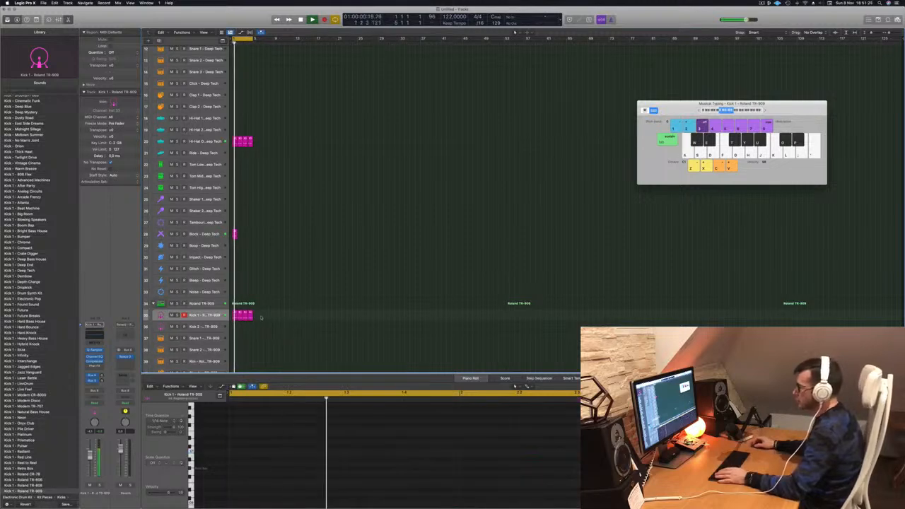
left_click(236, 232)
left_click_drag(235, 234, 241, 234)
mouse_move(245, 239)
left_mouse_down()
mouse_move(234, 234)
mouse_move(244, 236)
left_mouse_up()
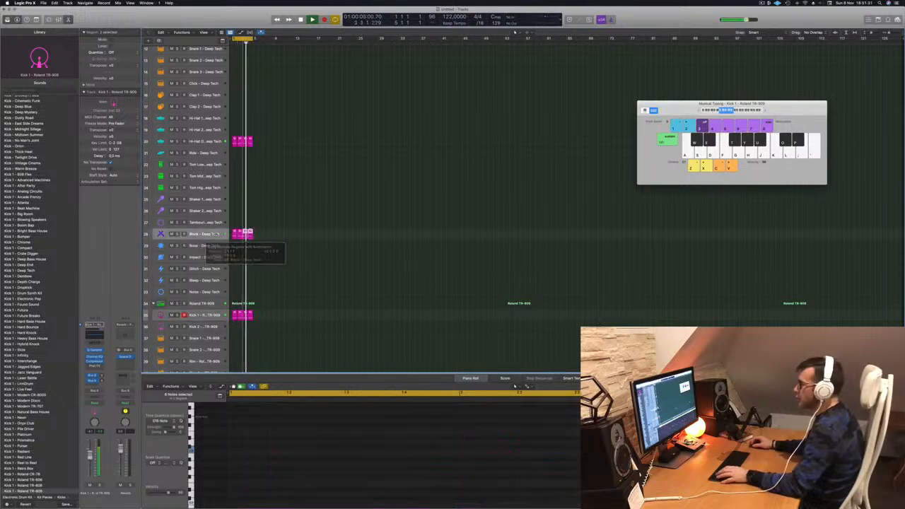
Enable the Stereo Delay on the Block - Deep Tech track with the Dual 1/8 Note preset, and close the plug-in window
left_click(202, 234)
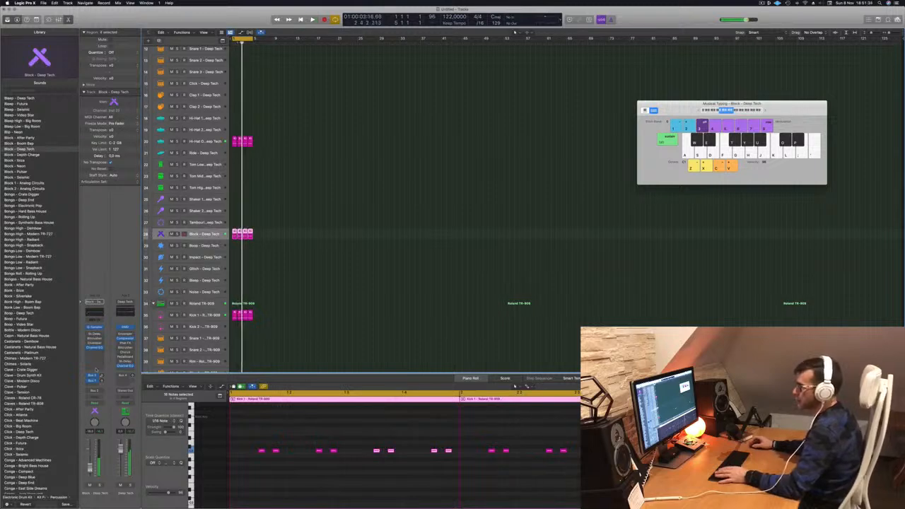
left_click(94, 336)
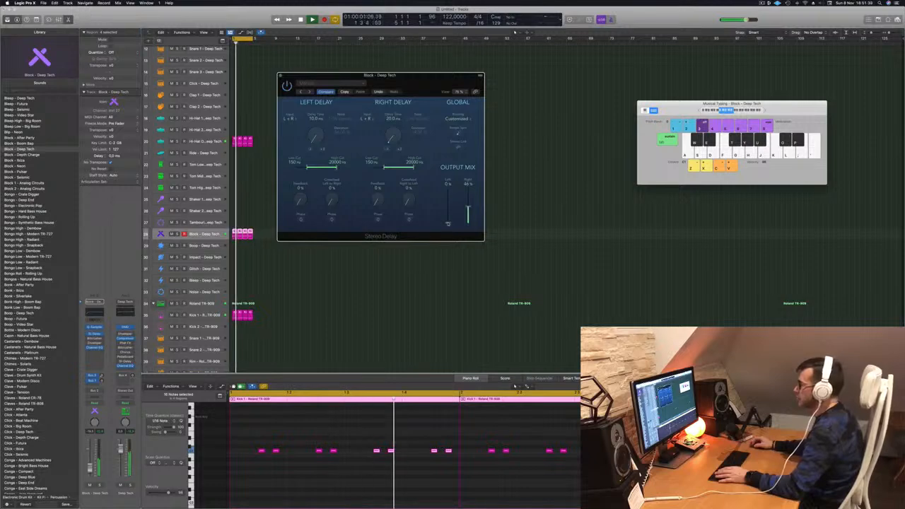
left_click(302, 92)
left_click(302, 93)
left_click(301, 93)
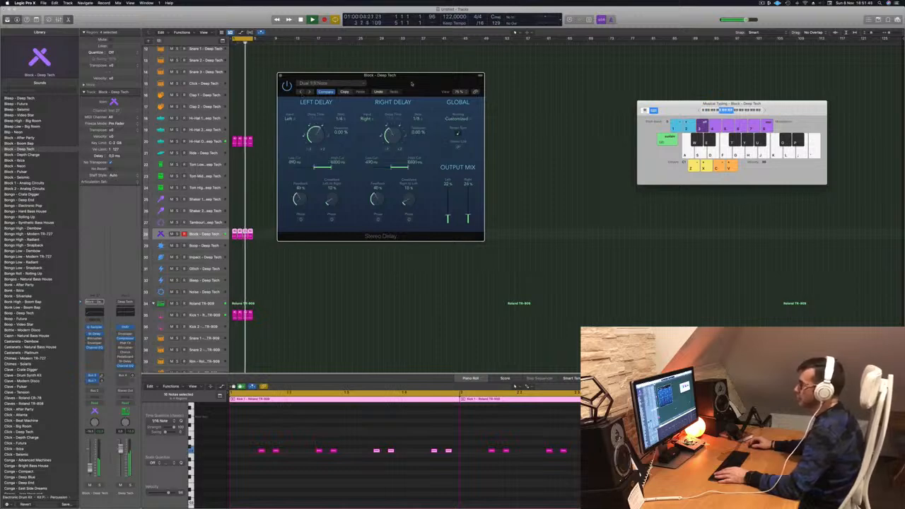
left_click_drag(411, 85, 427, 120)
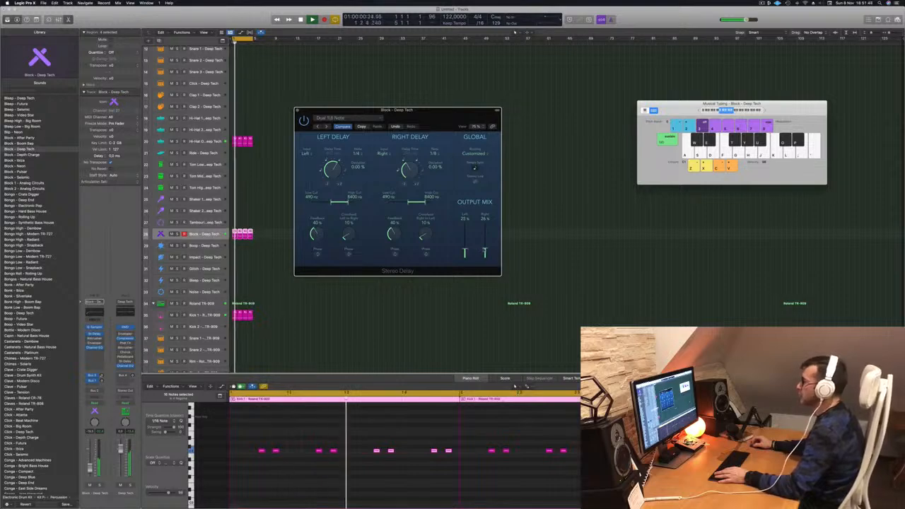
left_click_drag(454, 138, 474, 145)
left_click(317, 118)
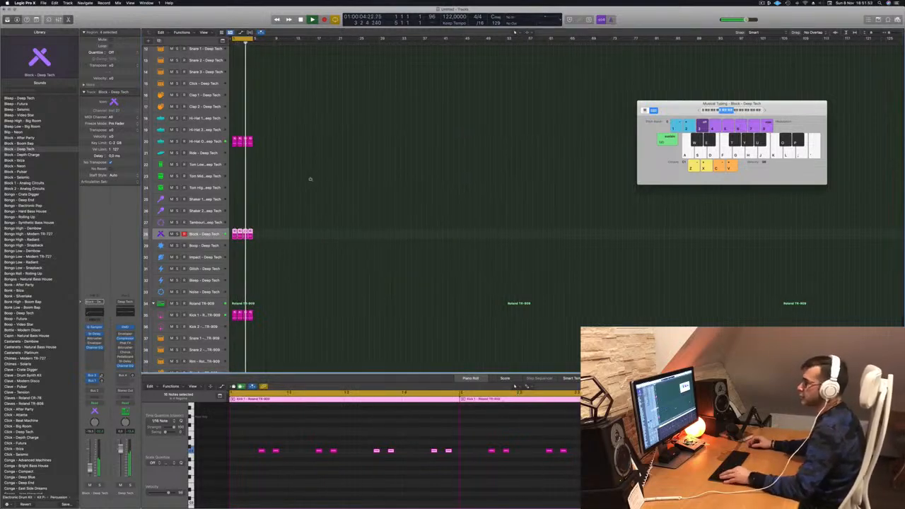
Copy the first Roland TR-909 Kick 1 region to bar 1 of the Roland TR-909 Tom Low track
scroll(361, 205, "down", 3)
scroll(359, 206, "down", 5)
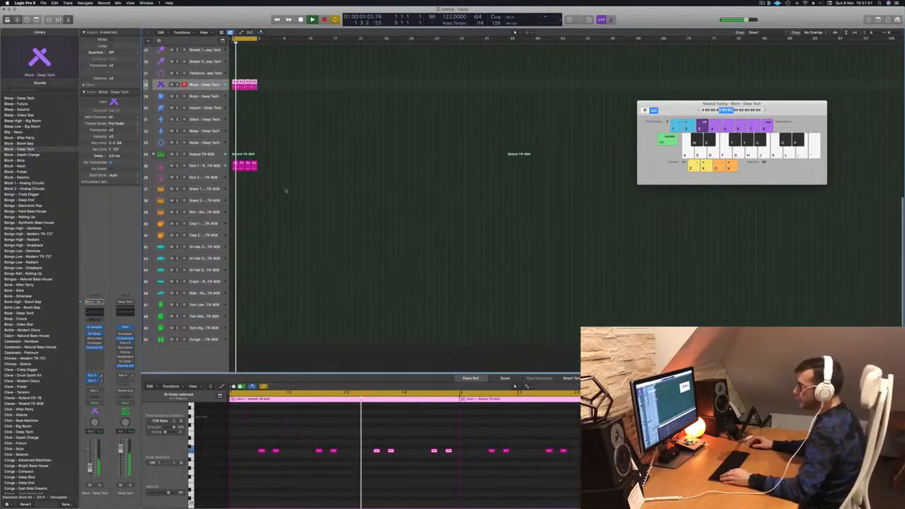
left_click(235, 168)
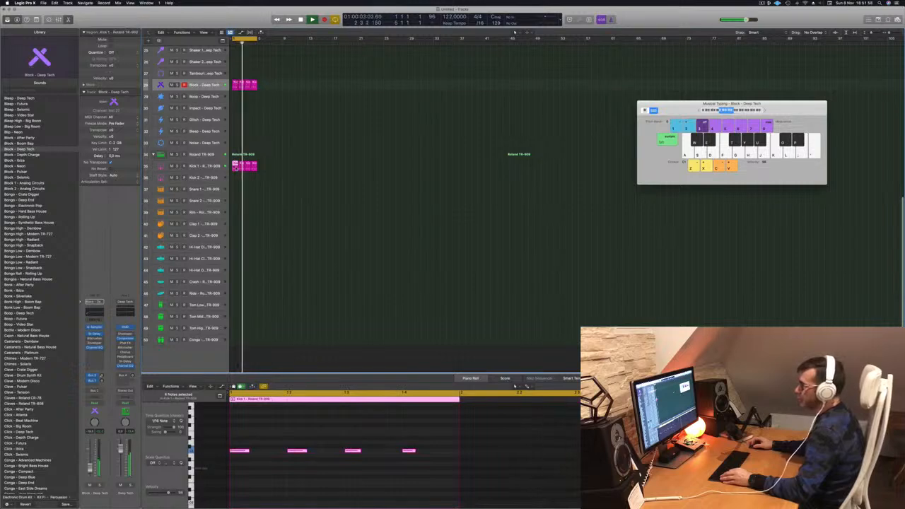
left_click_drag(235, 167, 234, 313)
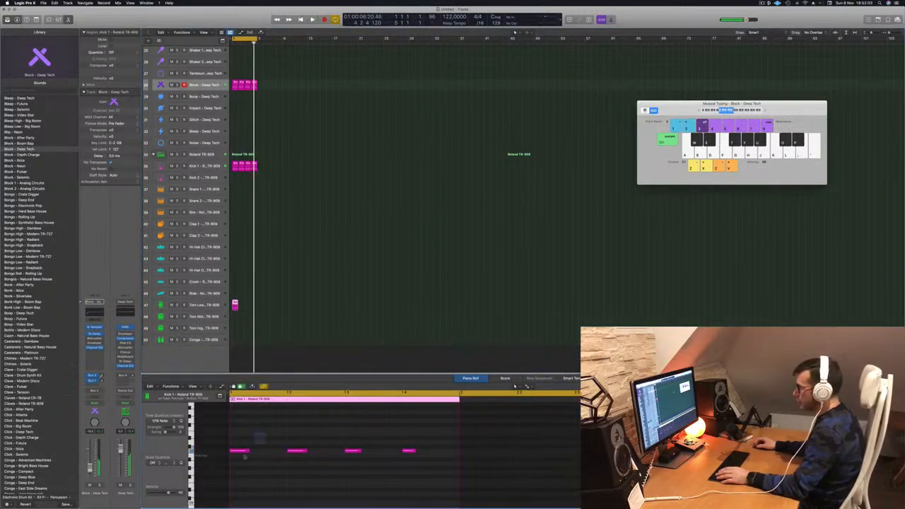
Reduce the Tom Low pattern to two notes on the last sixteenths of beats 2 and 4, and copy the region through bar 4
left_click_drag(319, 430, 364, 472)
key("Delete")
left_click_drag(278, 424, 420, 503)
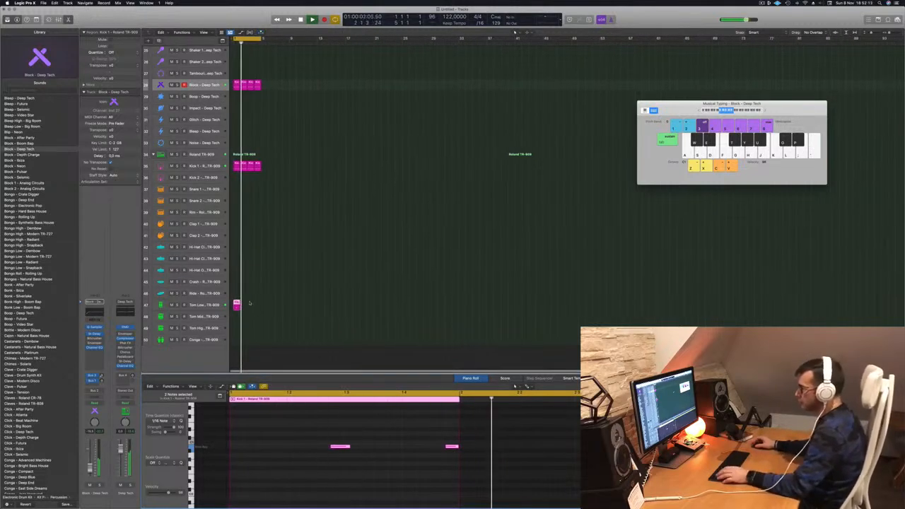
left_click_drag(234, 304, 258, 306)
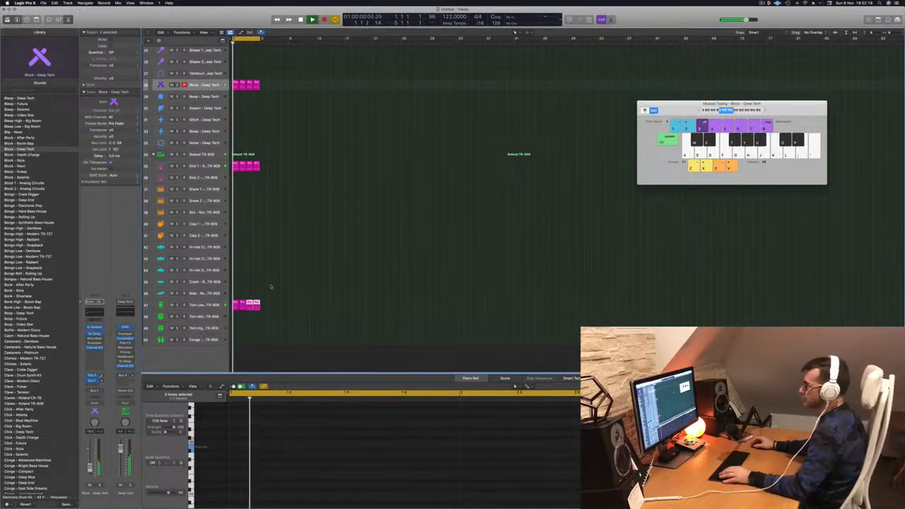
Copy the first Hi-Hat Open region to bar 1 of the Shaker 2 - Deep Tech track
scroll(270, 287, "up", 5)
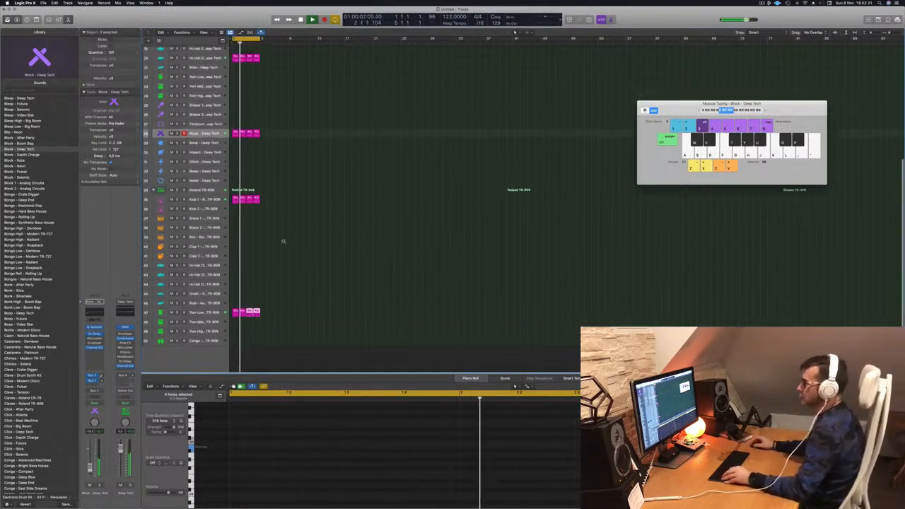
scroll(276, 102, "up", 1)
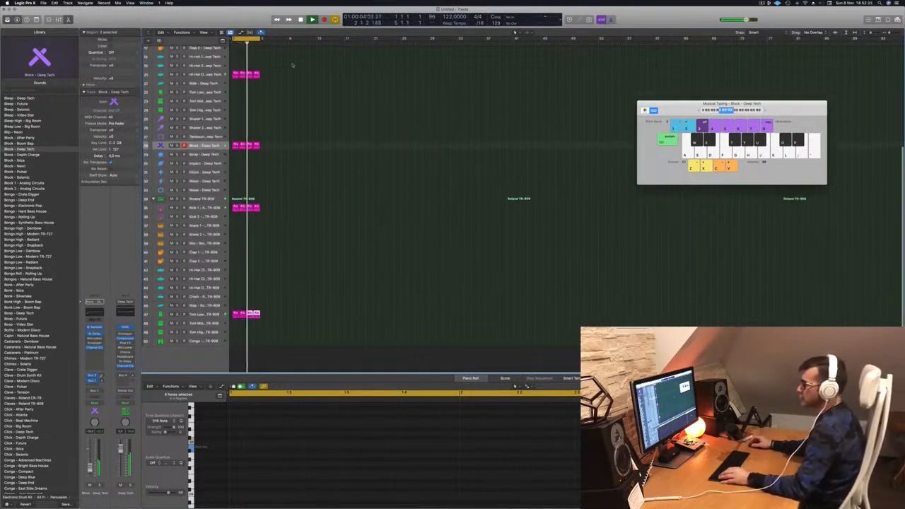
scroll(266, 102, "up", 1)
left_click(235, 83)
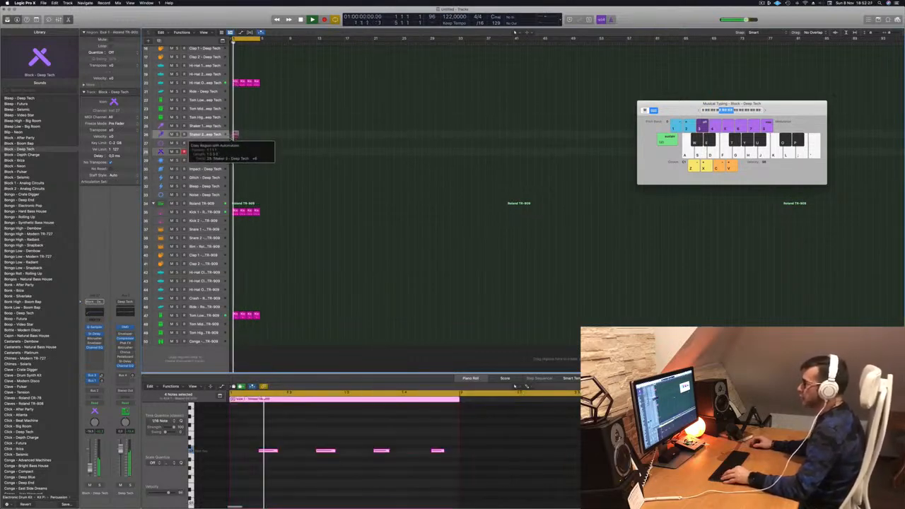
scroll(272, 421, "down", 3)
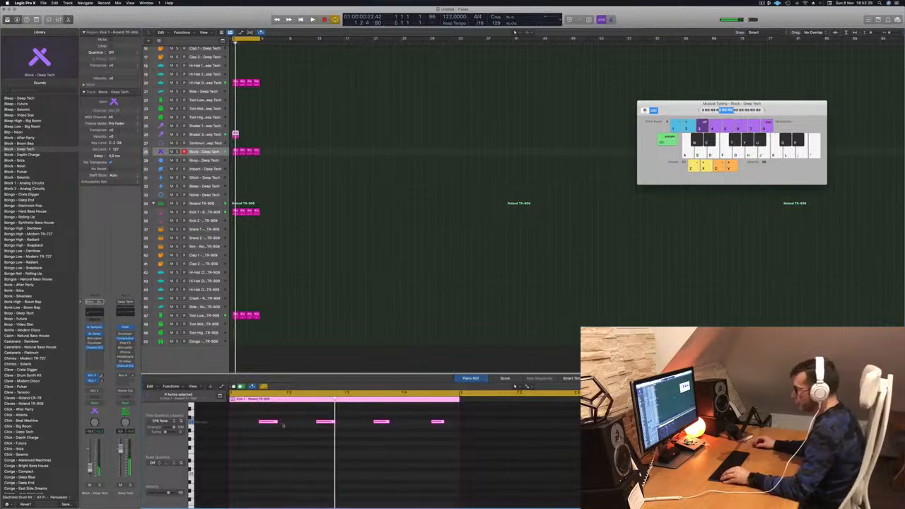
Duplicate the Shaker 2 region's offbeat notes until every sixteenth of bar 1 holds a note
left_click_drag(275, 422, 236, 423)
key("space")
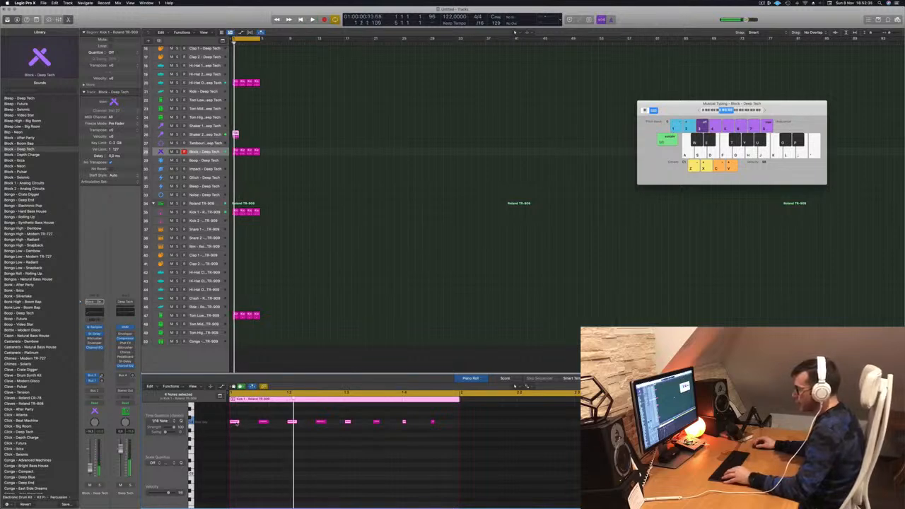
left_click_drag(246, 425, 252, 427)
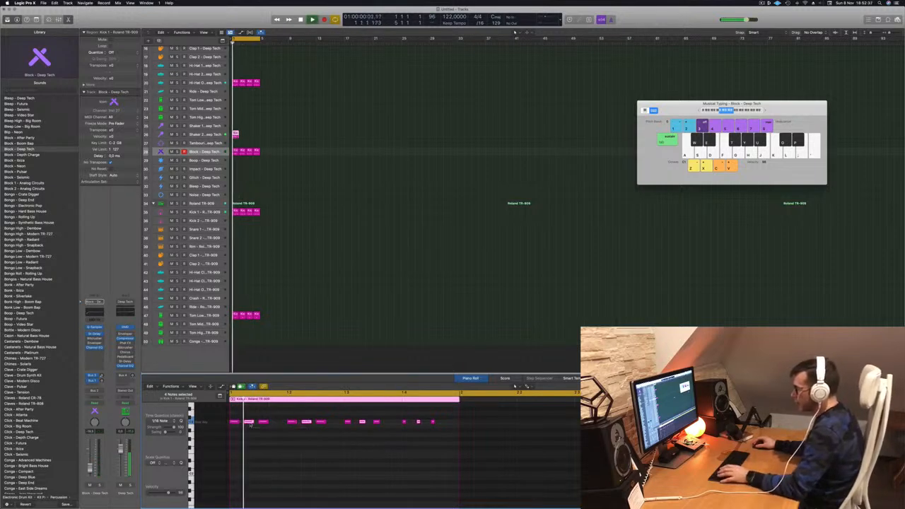
key("super+Left")
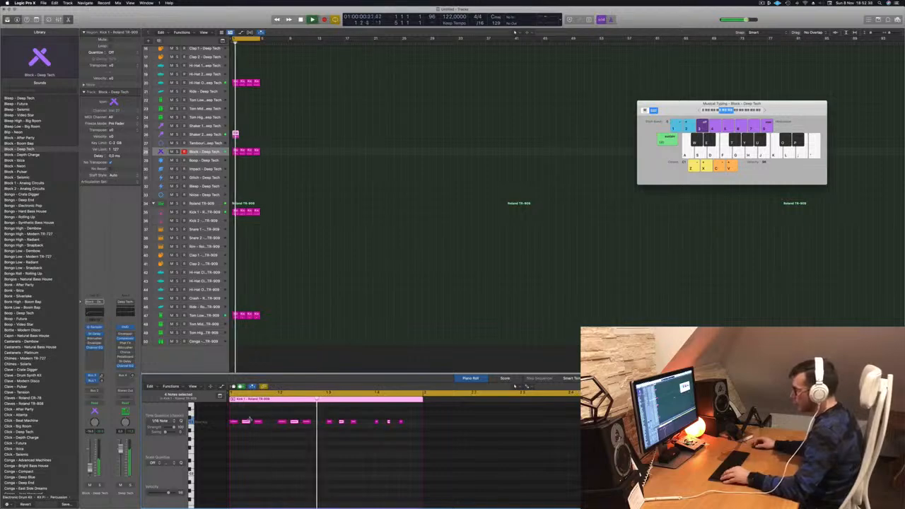
left_click_drag(258, 422, 271, 427)
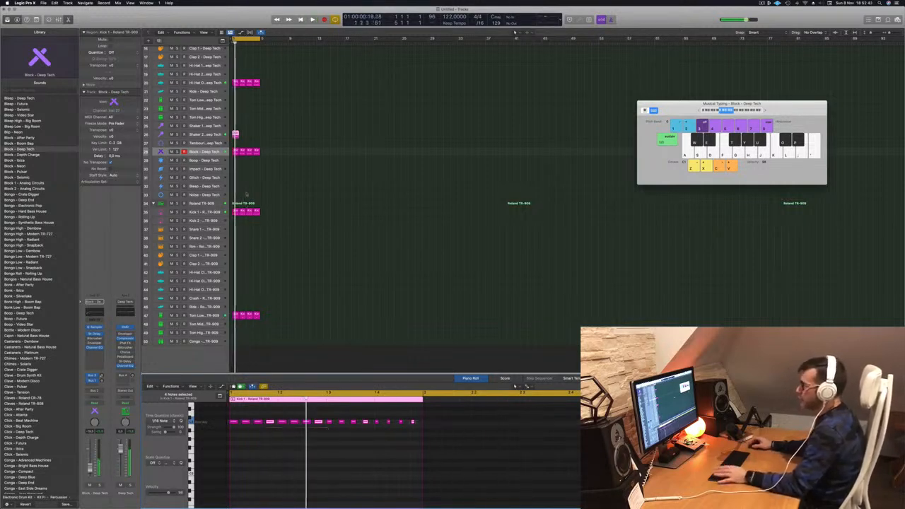
Add a stereo Compressor to the Block - Deep Tech track and set its side chain to Kick 1 - Roland TR-909
left_click(197, 152)
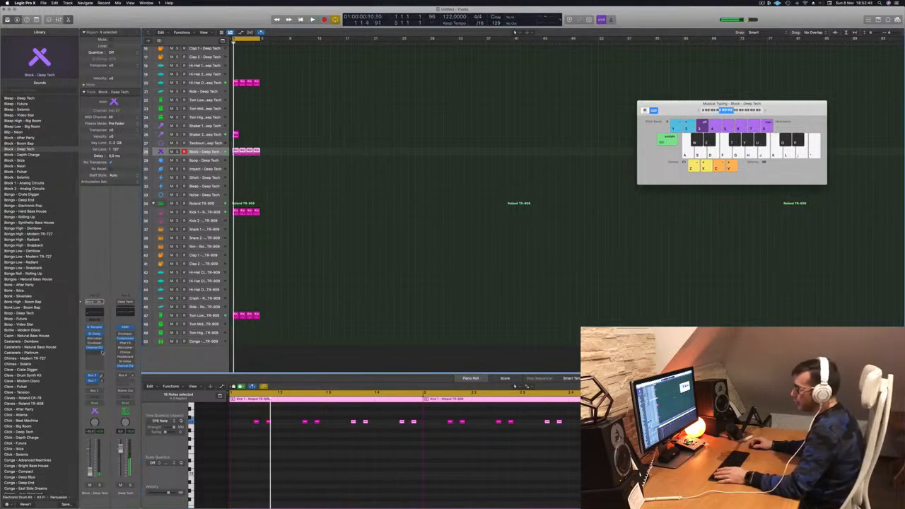
left_click(103, 351)
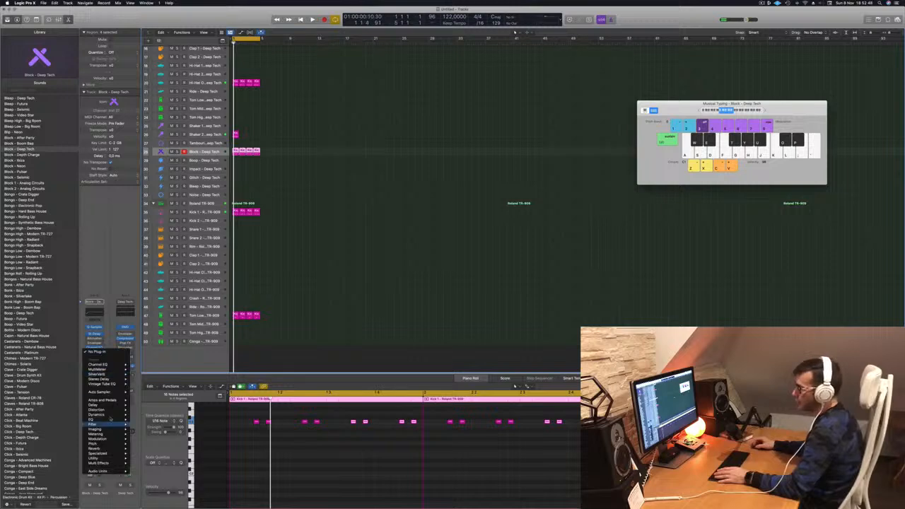
mouse_move(121, 415)
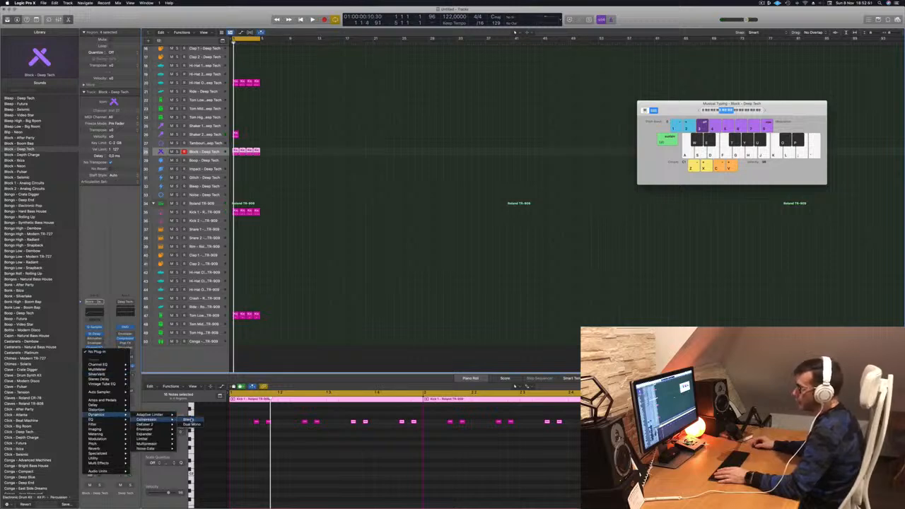
left_click(188, 420)
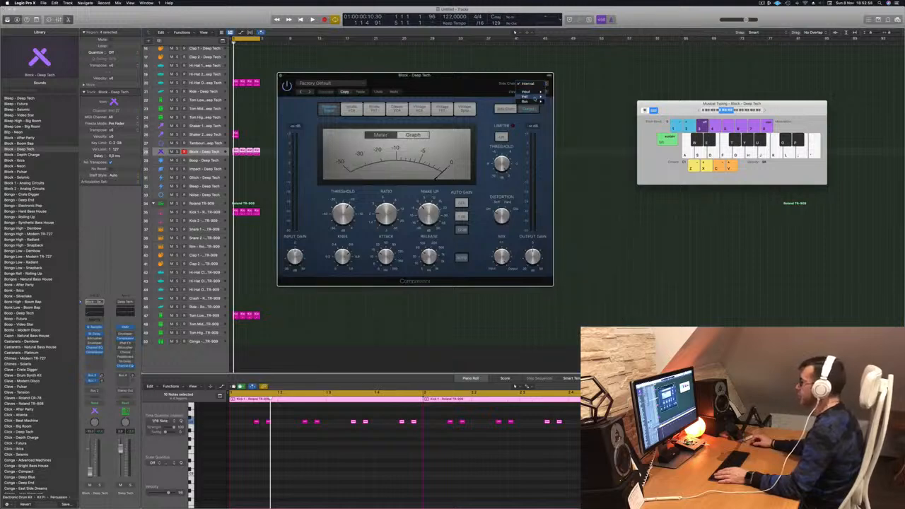
mouse_move(526, 96)
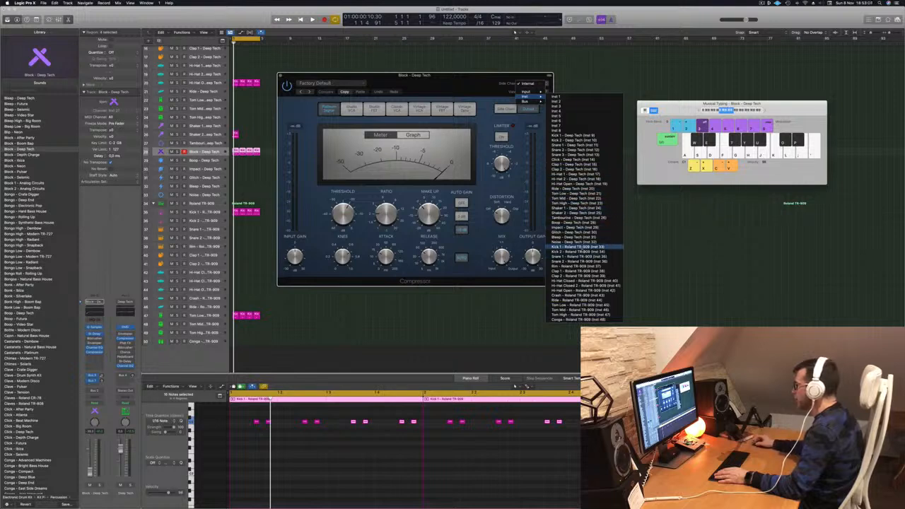
left_click(593, 246)
Play the loop from the start to hear the Block pattern with the side-chained Compressor
key("space")
left_click_drag(424, 75, 495, 71)
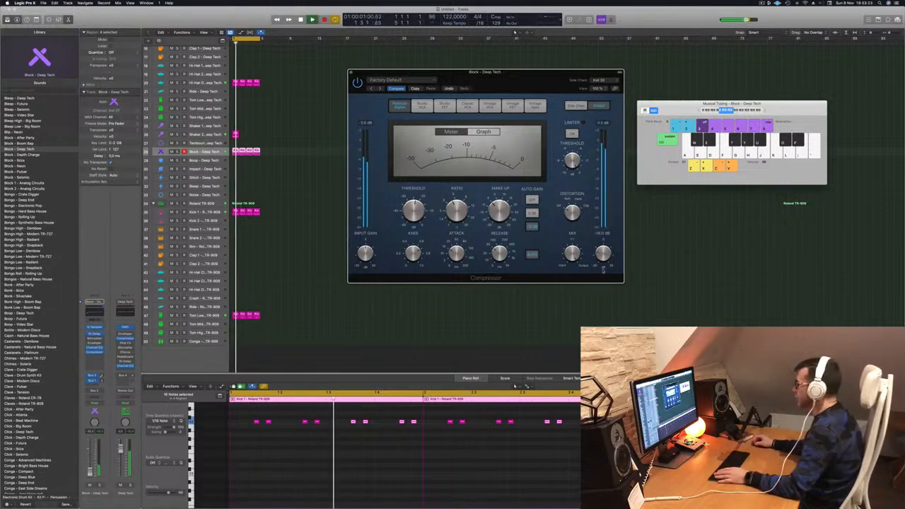
key("Return")
left_click(217, 152)
key("space")
key("space")
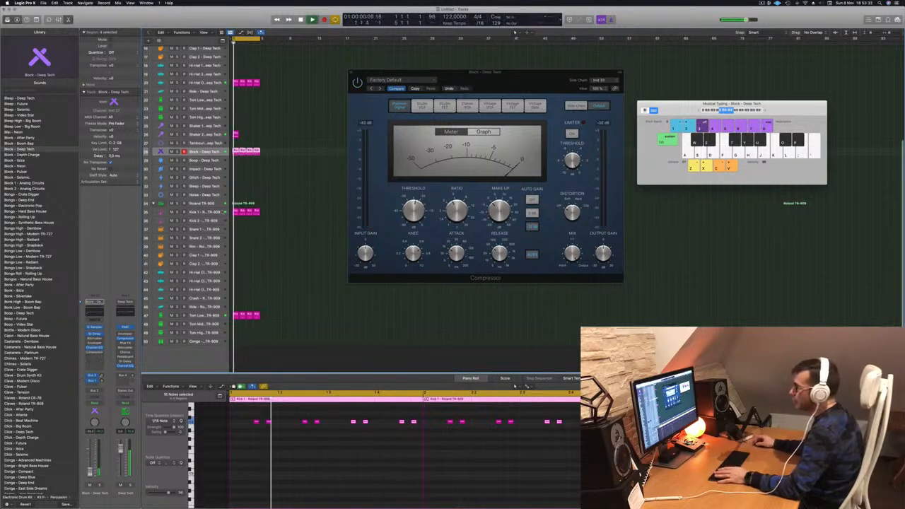
Audition the compressed Block - Deep Tech track soloed and in the full loop, then stop playback
scroll(326, 184, "up", 4)
scroll(318, 195, "down", 3)
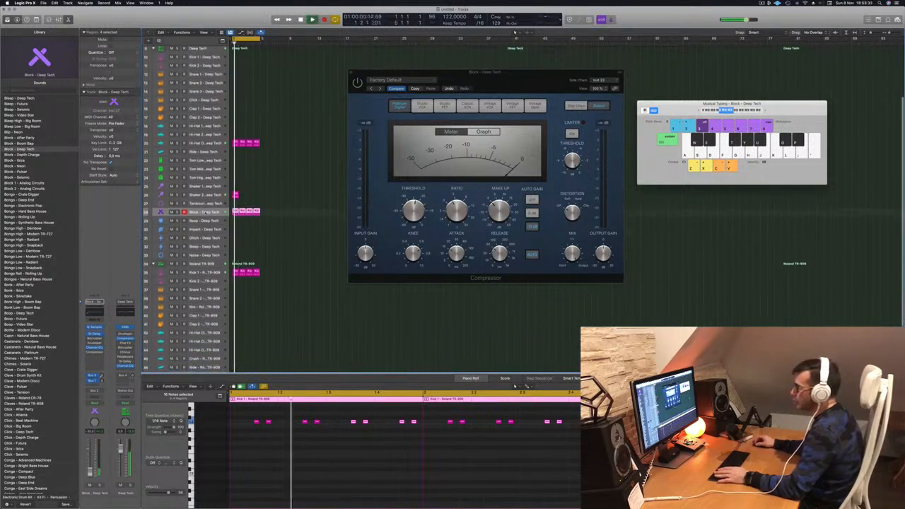
left_click(177, 212)
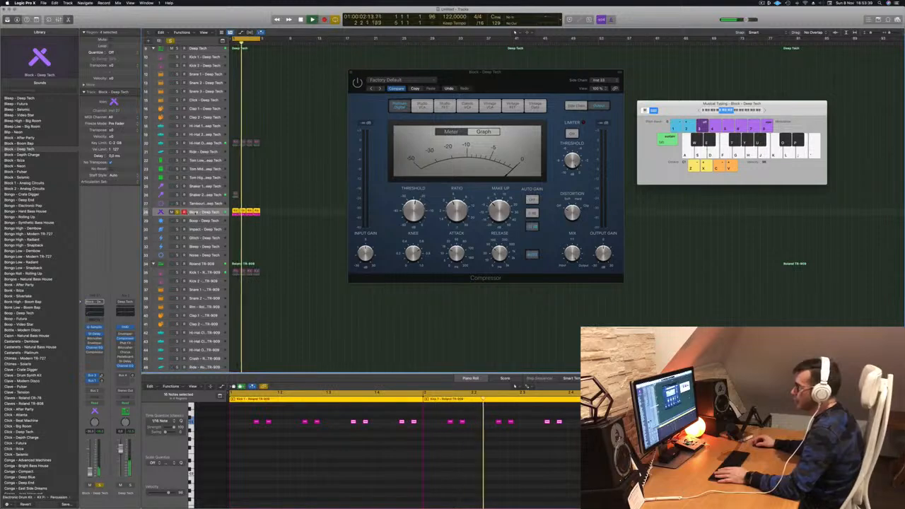
key("s")
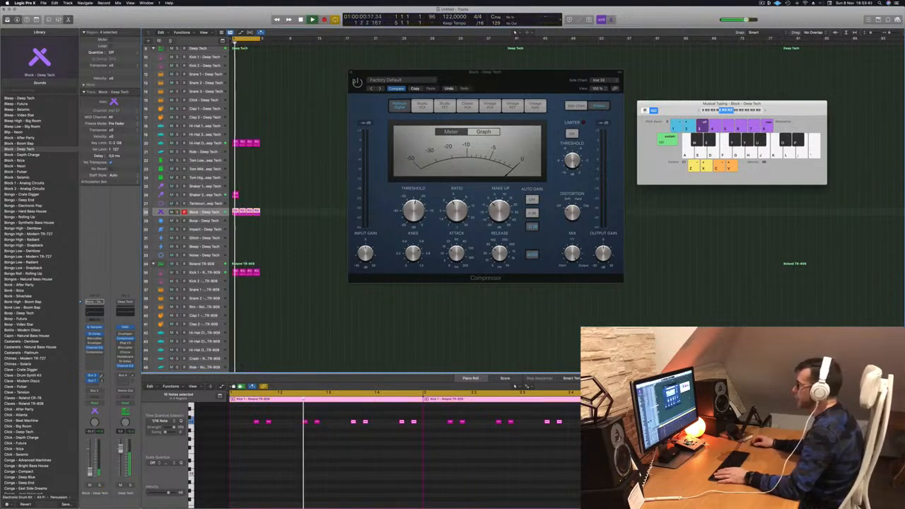
left_click(474, 77)
left_click_drag(497, 80, 477, 87)
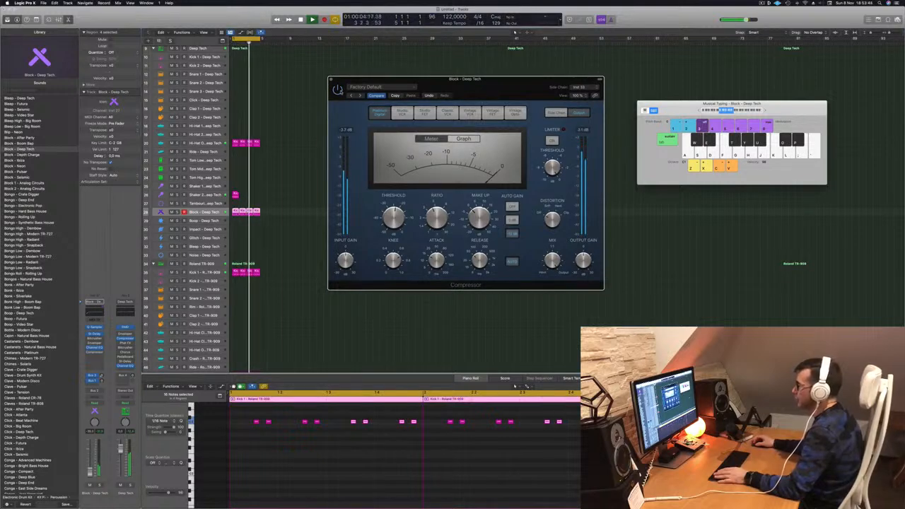
key("space")
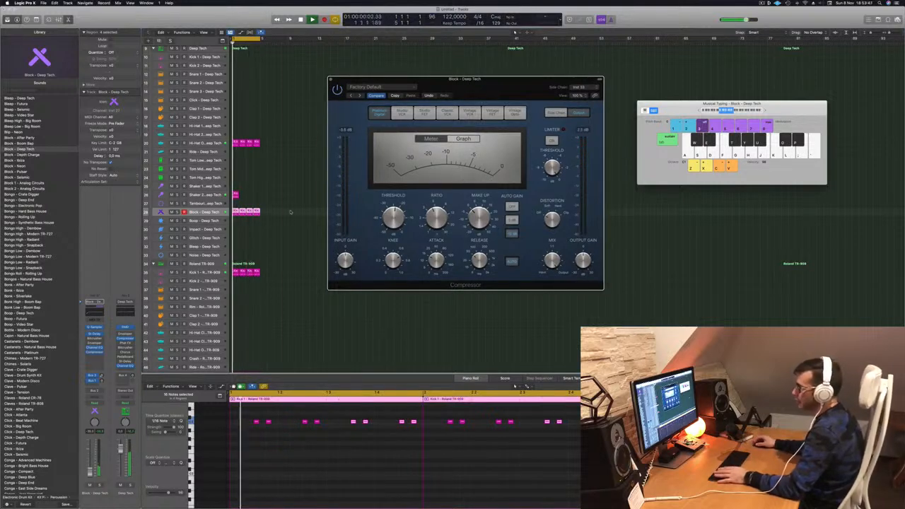
key("space")
Repeat the Shaker 2 - Deep Tech region through bar 4 and copy the Block track's Compressor to the Shaker 2 channel
mouse_move(236, 194)
left_mouse_down()
mouse_move(247, 212)
mouse_move(257, 203)
mouse_move(249, 200)
left_mouse_up()
left_click(213, 195)
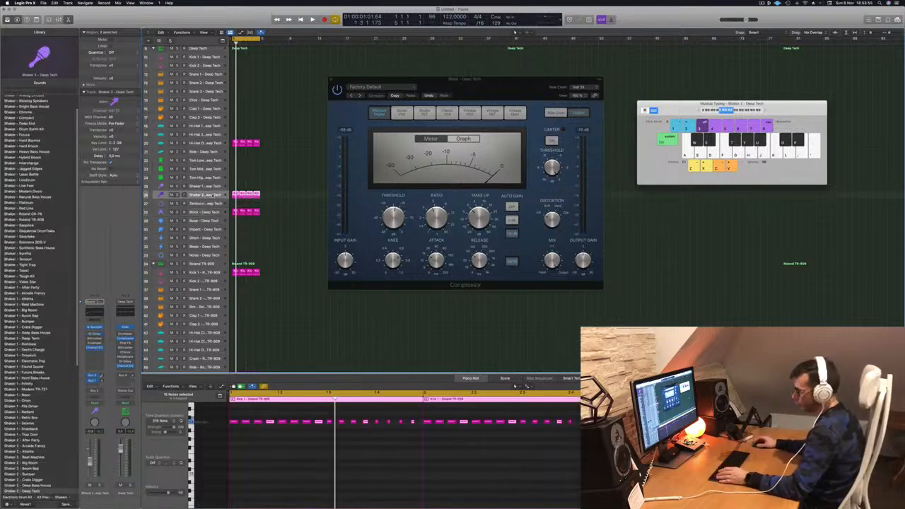
key("super+k")
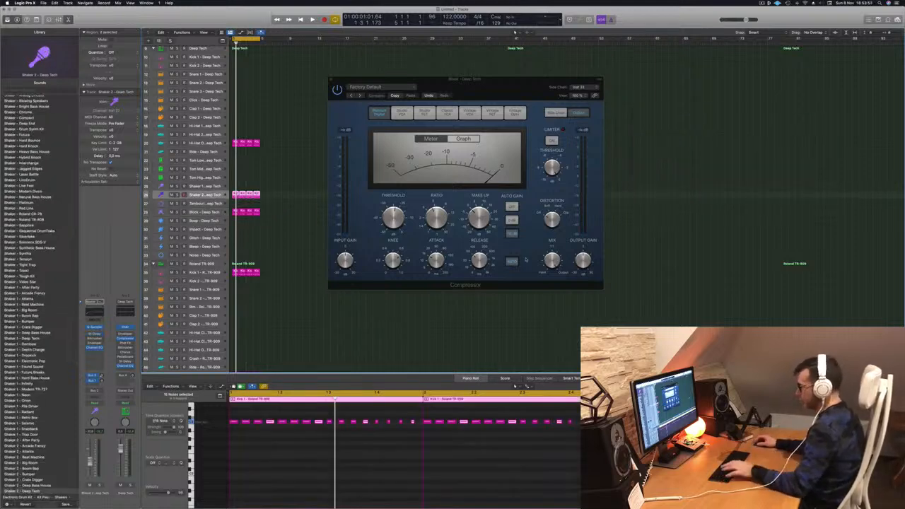
key("x")
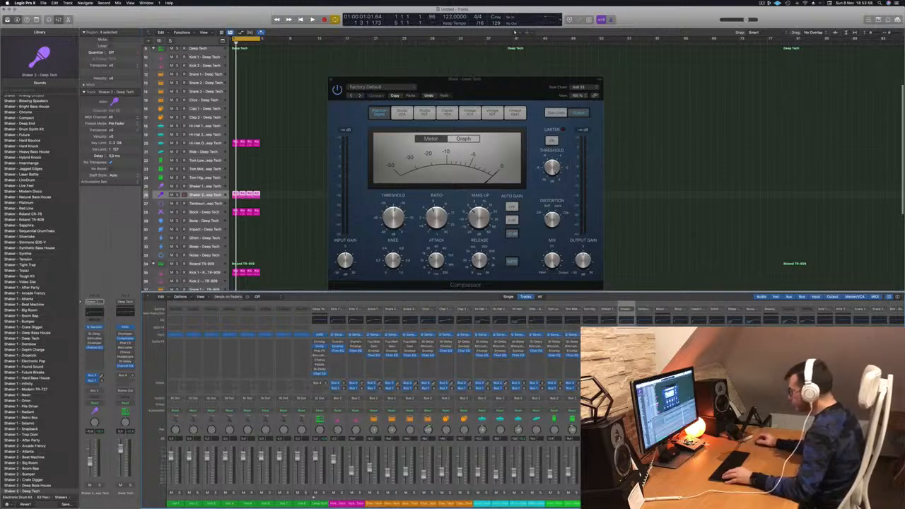
key("space")
key("space")
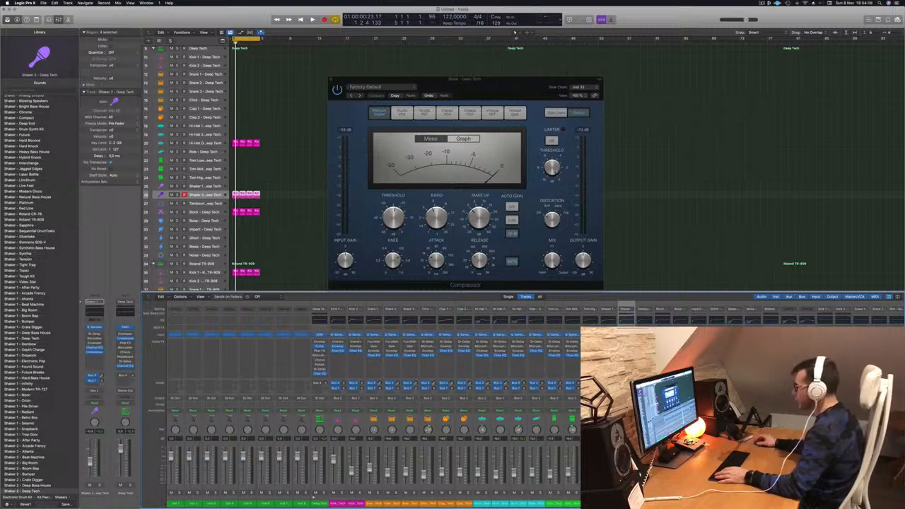
Lower the Shaker 2 - Deep Tech volume while auditioning it soloed, then close the Compressor and unsolo the track
key("space")
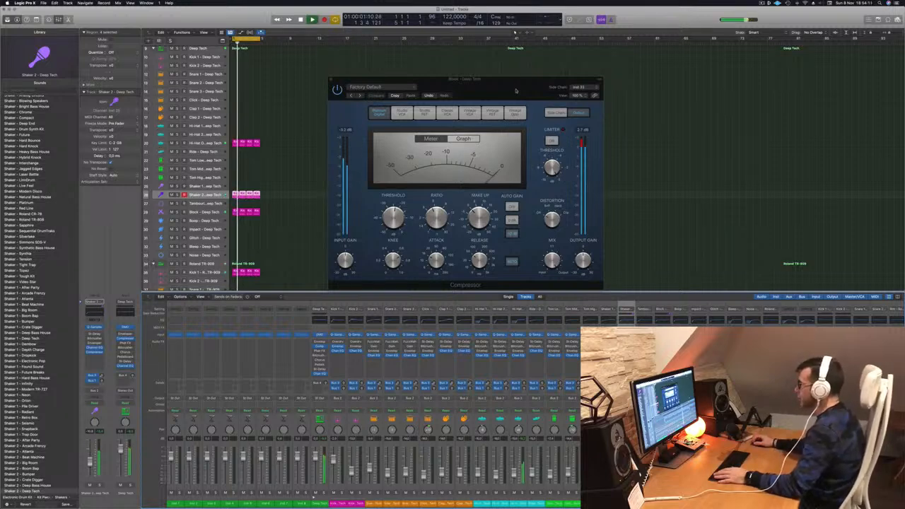
left_click_drag(512, 90, 531, 89)
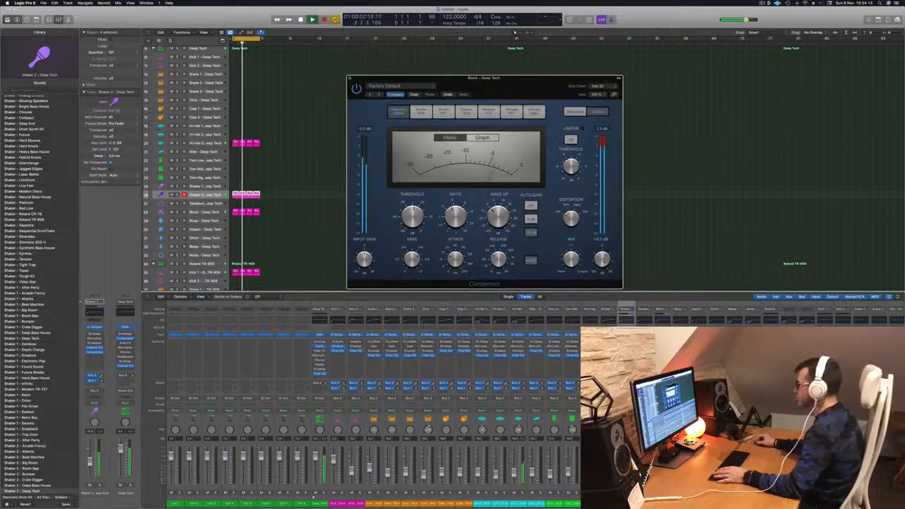
key("space")
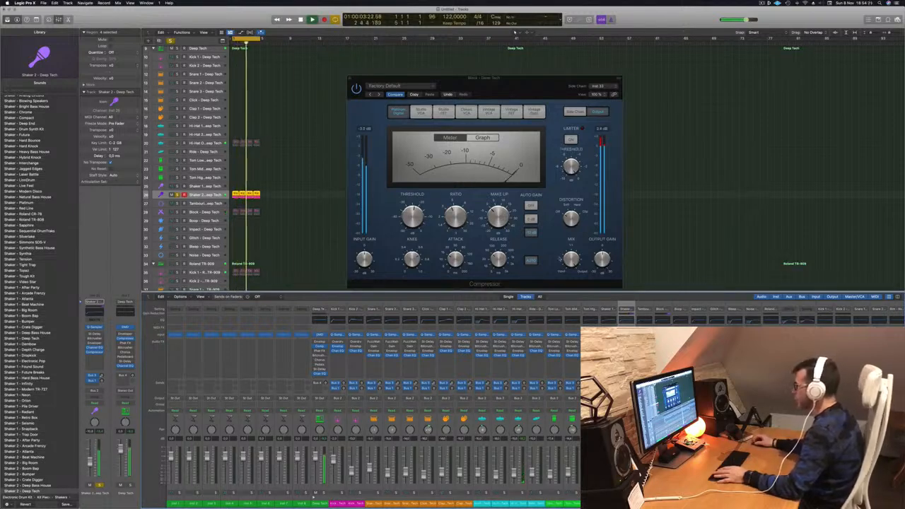
key("space")
key("space")
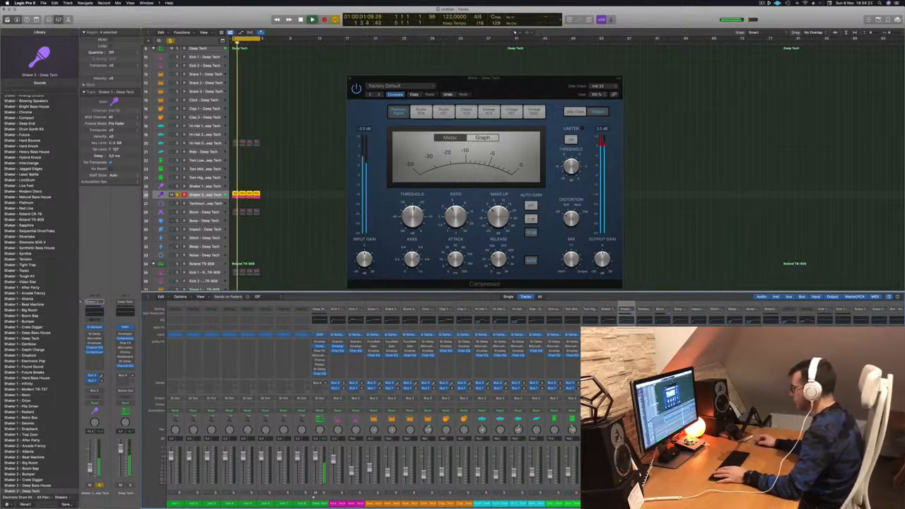
key("space")
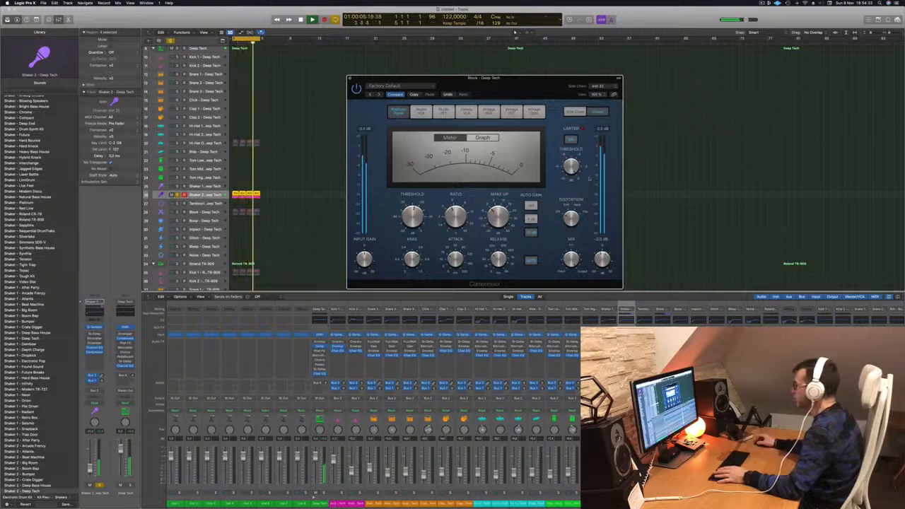
key("super+w")
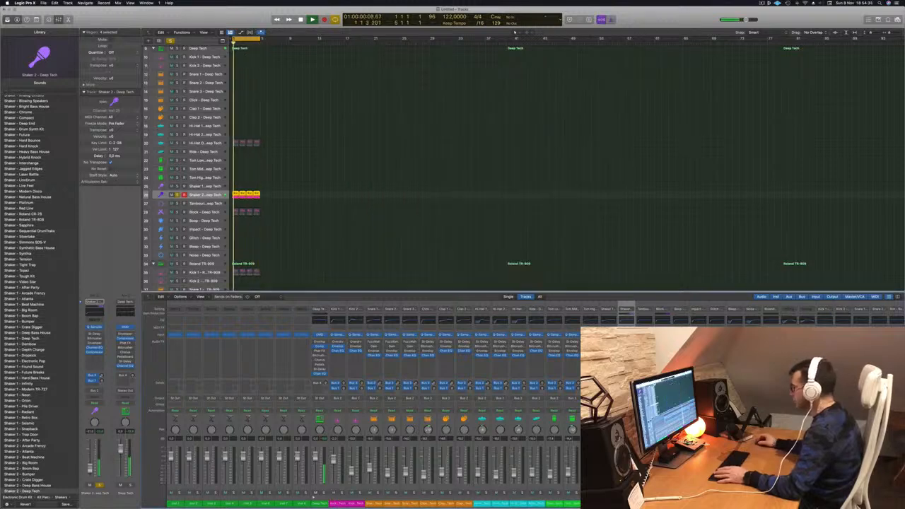
key("s")
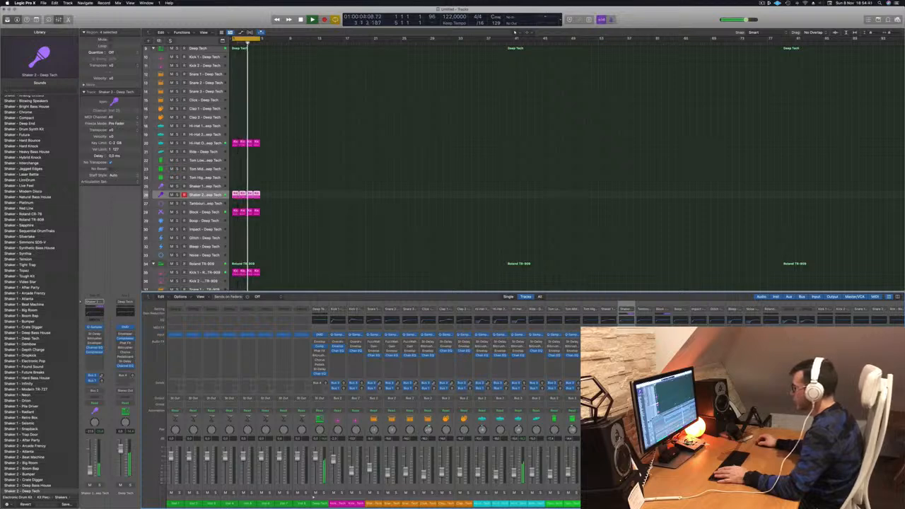
Check the Stereo Delay settings on the Shaker 2 - Deep Tech track during playback and close the plug-in
key("v")
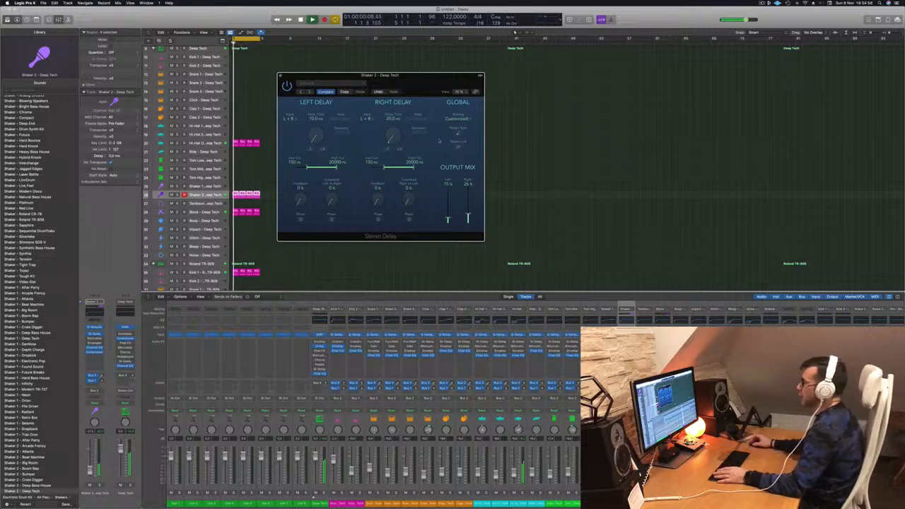
left_click_drag(466, 87, 577, 138)
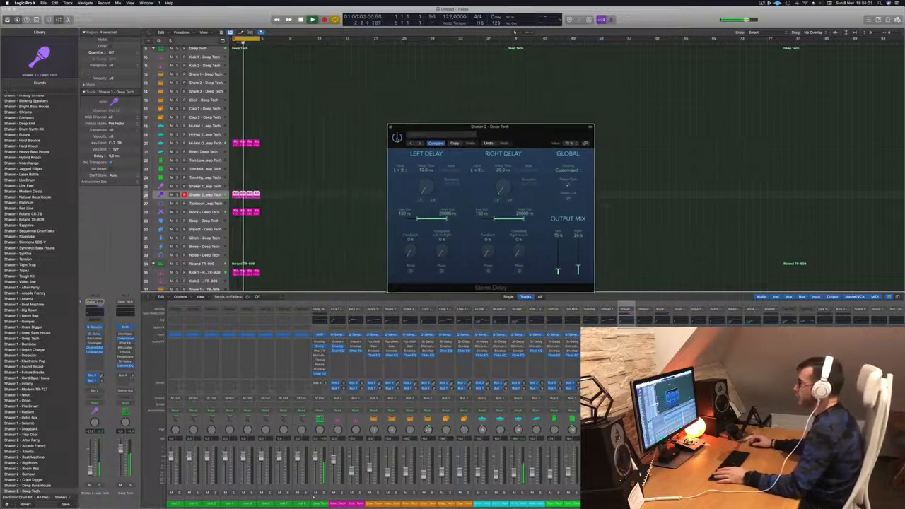
left_click_drag(567, 131, 577, 132)
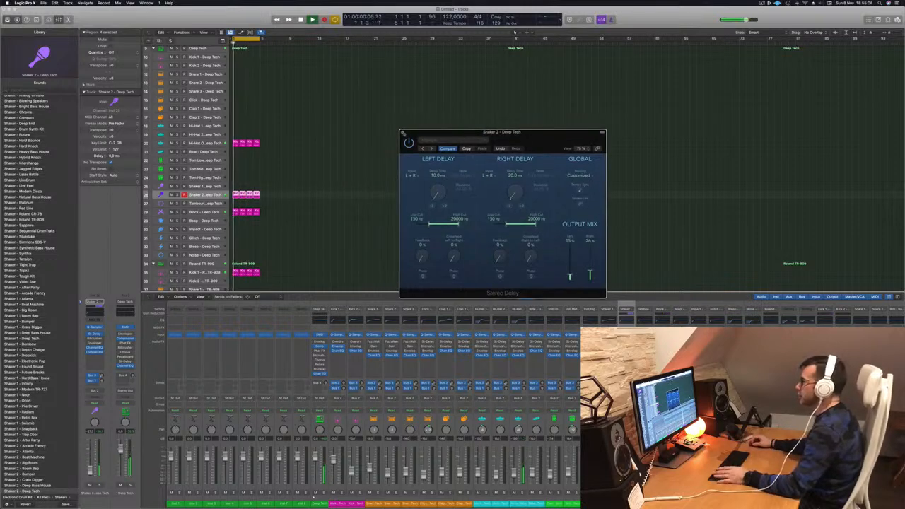
left_click(401, 128)
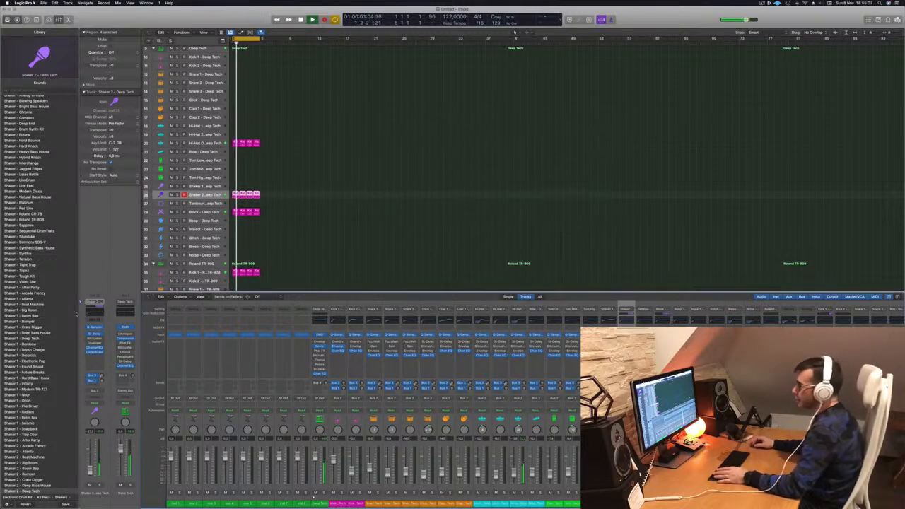
Set the low-cut filter of the Shaker 2 track's Channel EQ to 2380 Hz during playback and close the EQ
left_click(94, 311)
left_click_drag(335, 179, 602, 175)
left_click(305, 277)
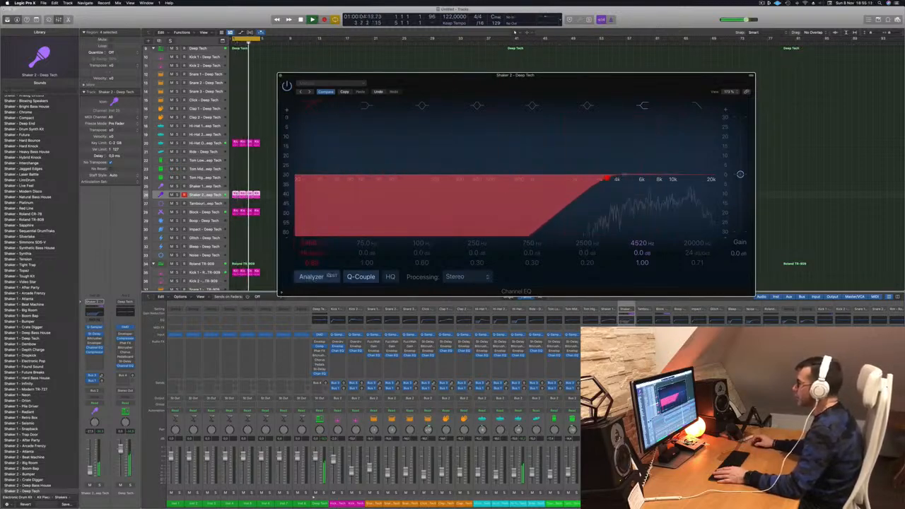
left_click_drag(608, 180, 502, 184)
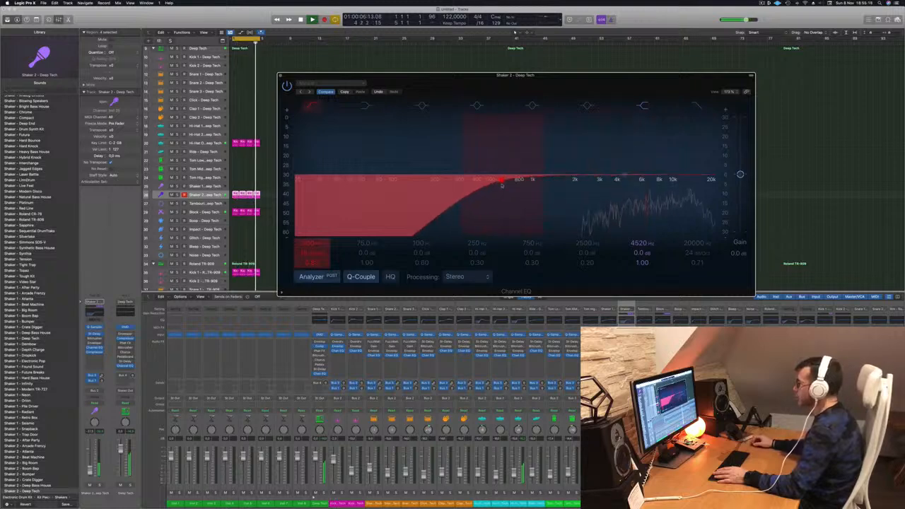
left_click_drag(504, 181, 578, 178)
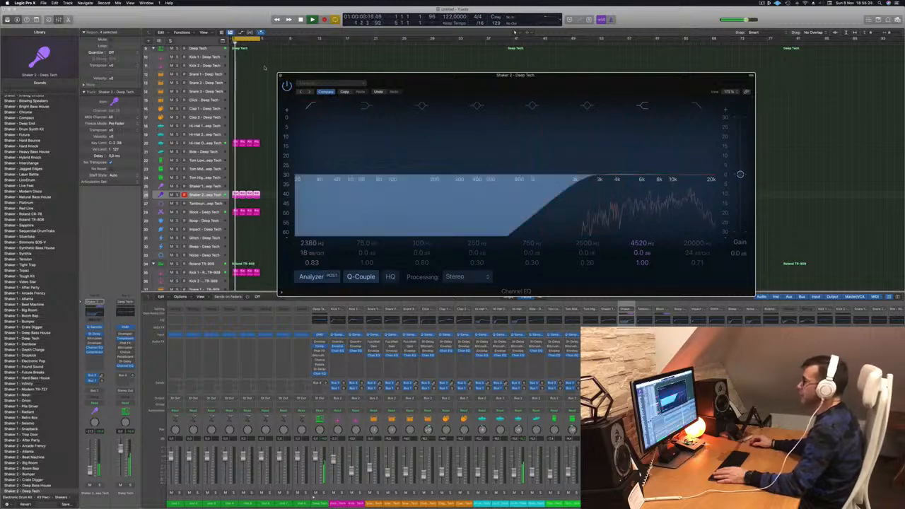
key("super+w")
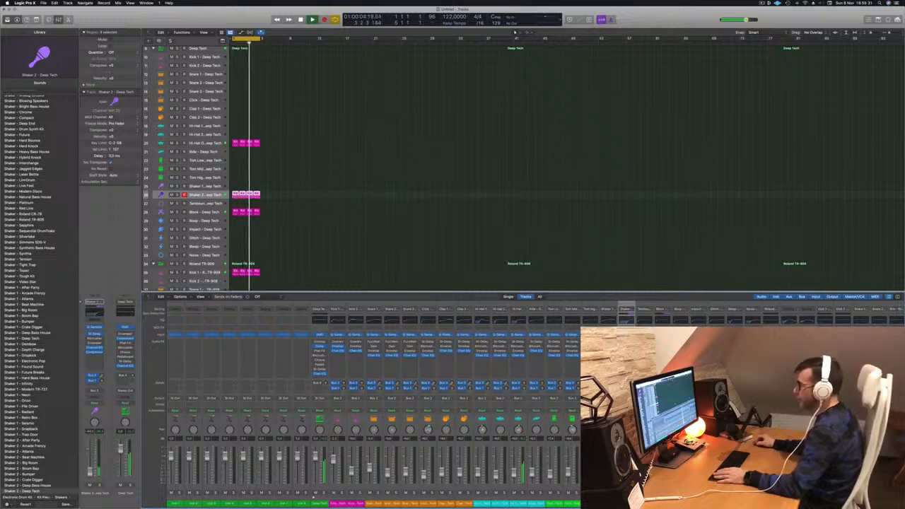
Copy the first Roland TR-909 Kick 1 region to bar 1 of the first Roland TR-909 Hi-Hat Closed track
scroll(354, 226, "up", 5)
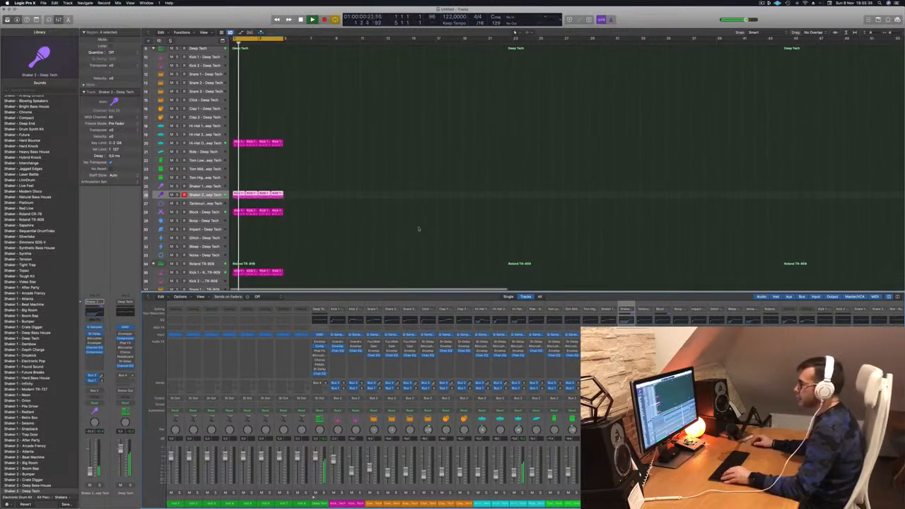
scroll(353, 198, "down", 4)
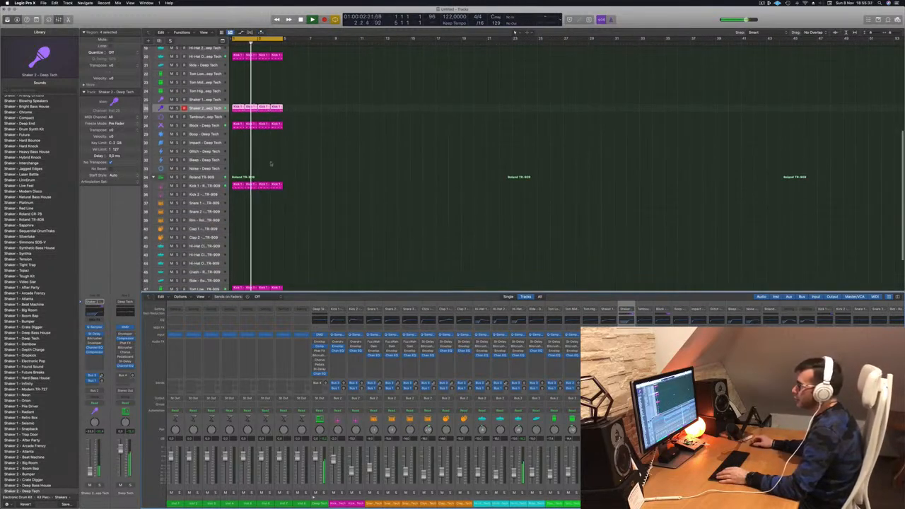
left_click(238, 186)
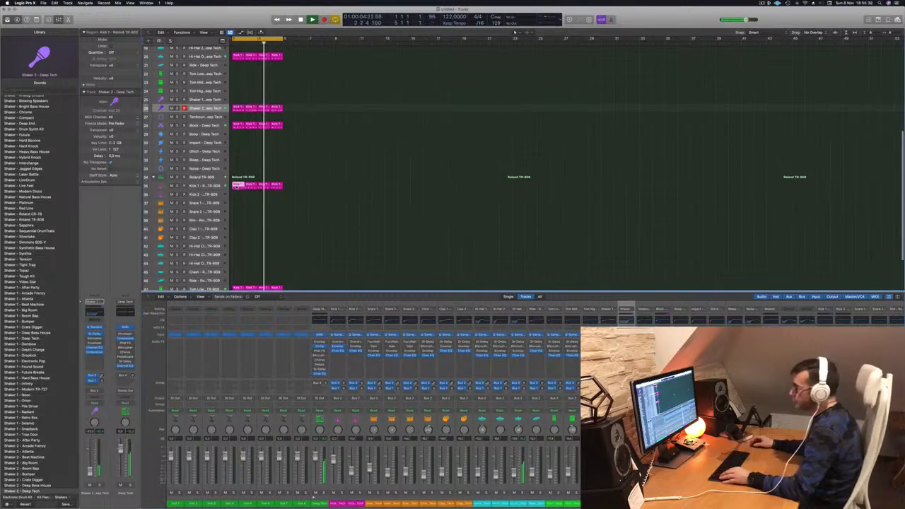
left_click_drag(237, 185, 237, 247)
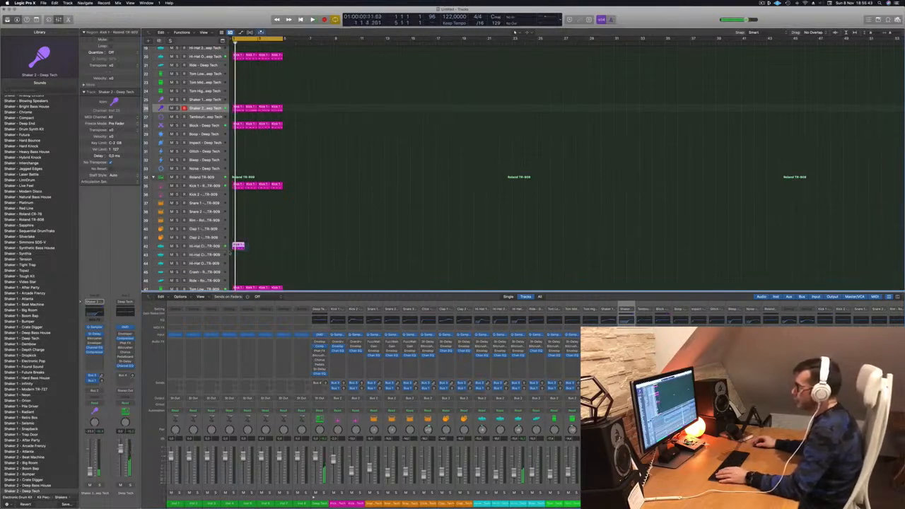
Lower the four notes of the copied region on the first Roland TR-909 closed hi-hat track and duplicate them into a full bar of sixteenth notes
double_click(237, 246)
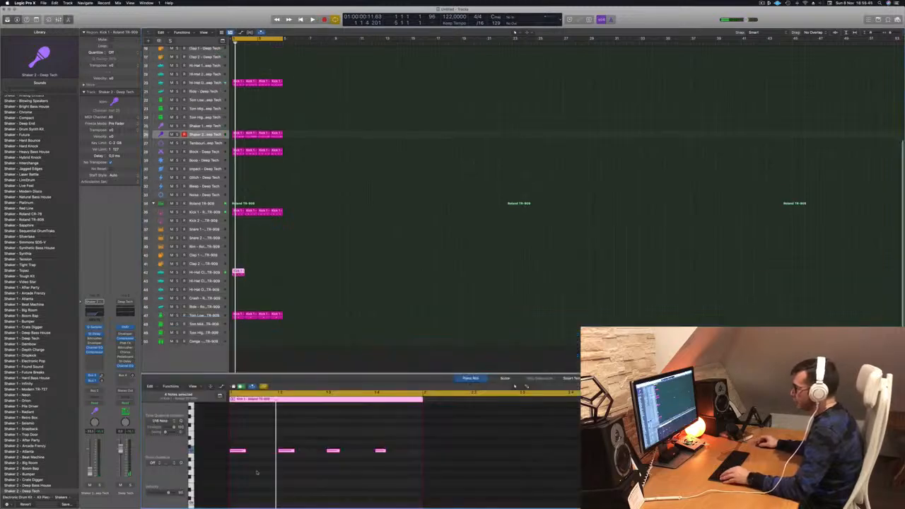
left_click_drag(230, 439, 465, 472)
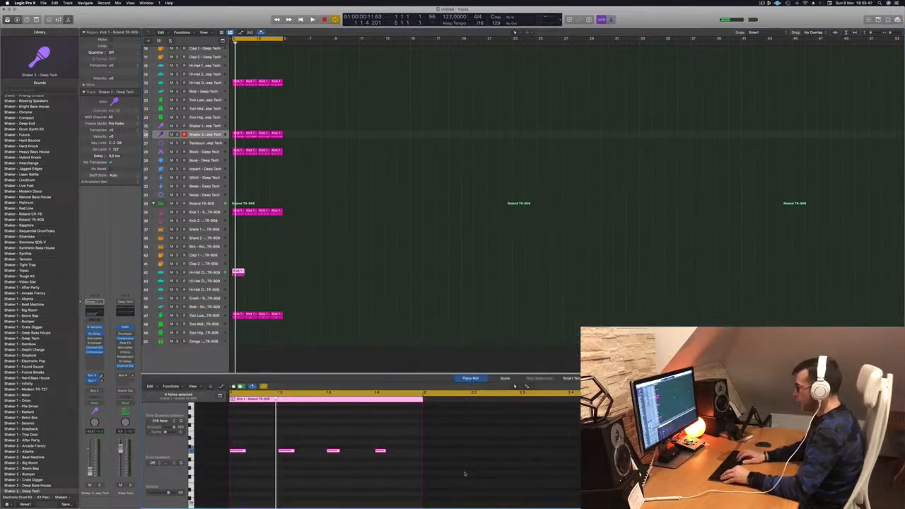
key("Delete")
scroll(336, 485, "up", 5)
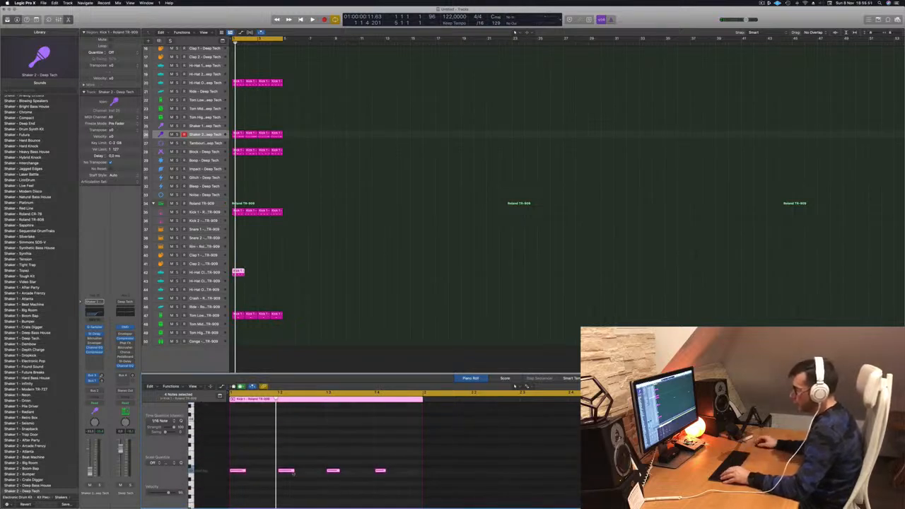
left_click_drag(245, 470, 272, 478)
key("space")
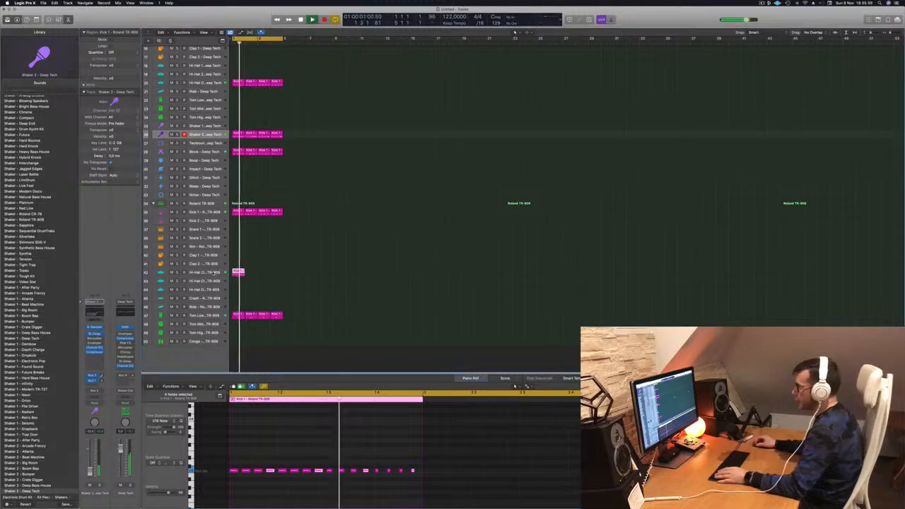
Repeat the sixteenth-note region across bars 1 to 4 and move all four regions to the Hi-Hat Closed 2 - Roland TR-909 track
left_click(242, 272)
left_click_drag(247, 272, 262, 274)
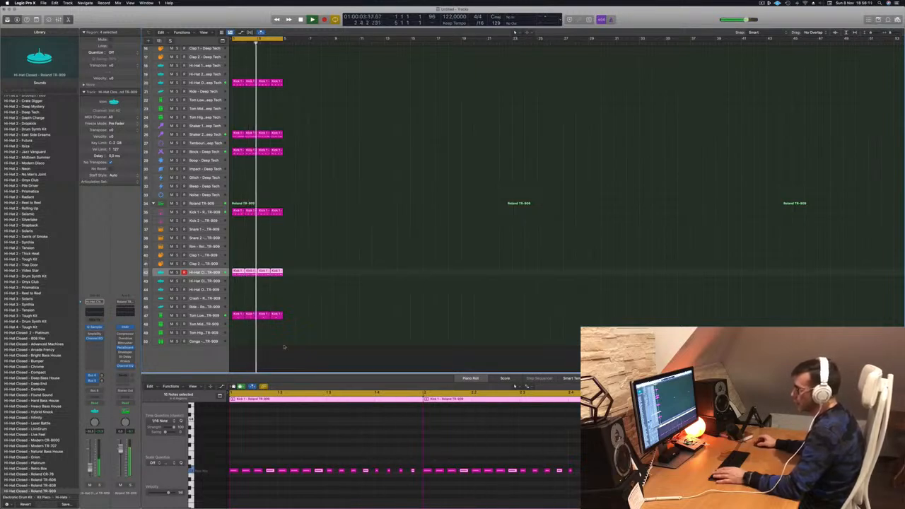
left_click_drag(261, 271, 262, 281)
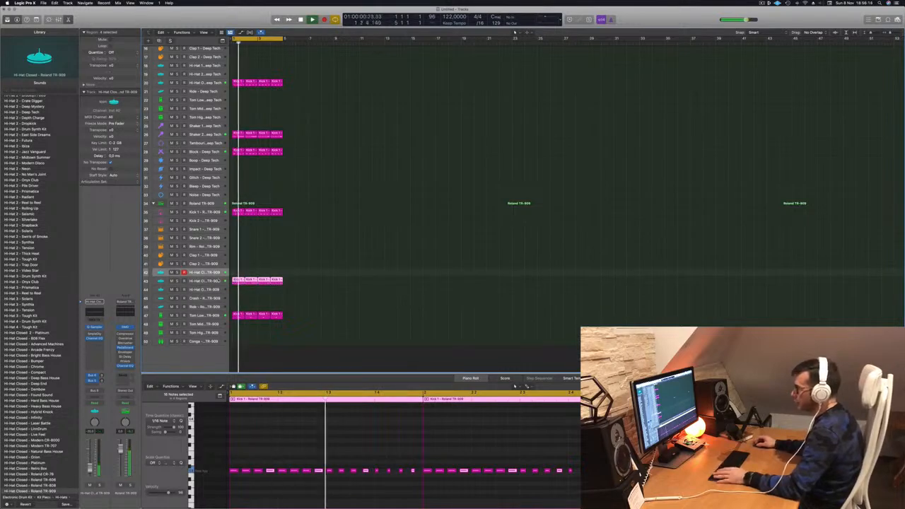
key("Down")
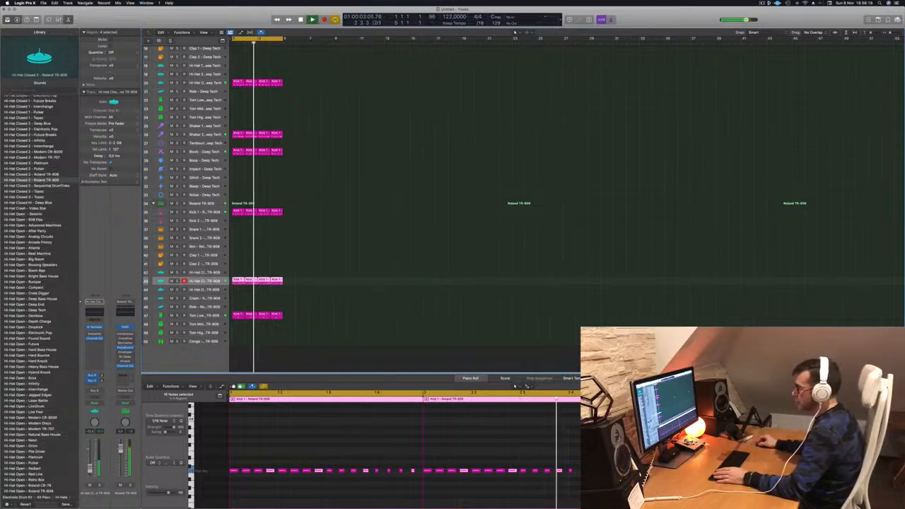
Stop playback and copy the first Roland TR-909 Kick 1 region to bar 1 of the Snare 1 - Roland TR-909 track
scroll(430, 307, "up", 6)
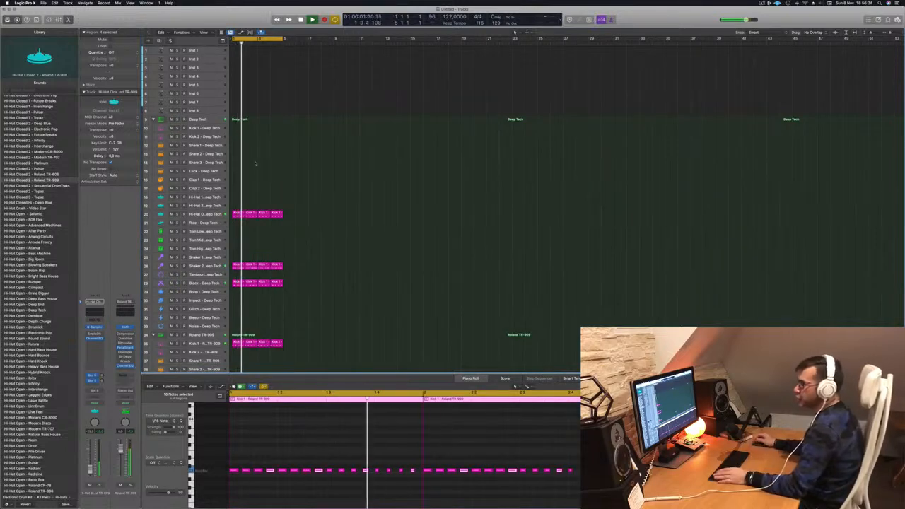
left_click(237, 213)
scroll(297, 254, "down", 4)
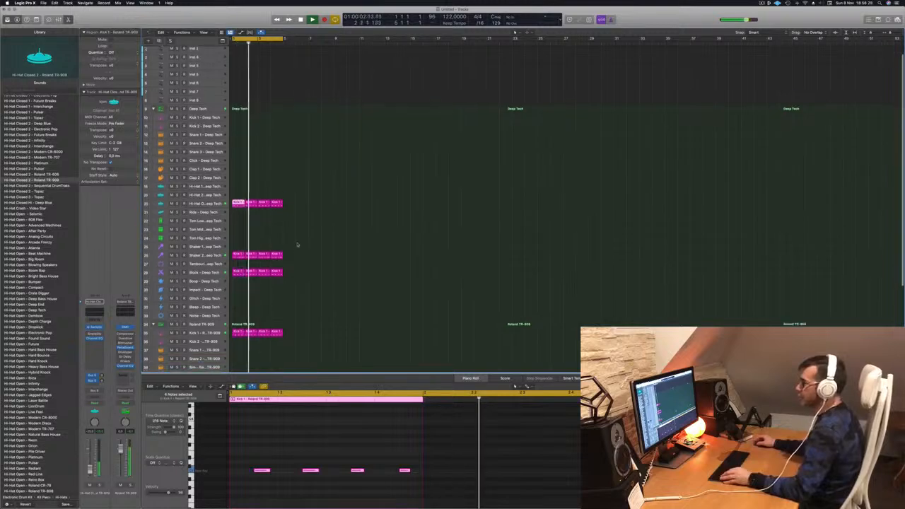
key("space")
left_click_drag(241, 267, 242, 286)
Delete the first and third notes of the Snare 1 region, lower the remaining beat 2 and 4 notes, and audition the track
left_click_drag(271, 430, 236, 467)
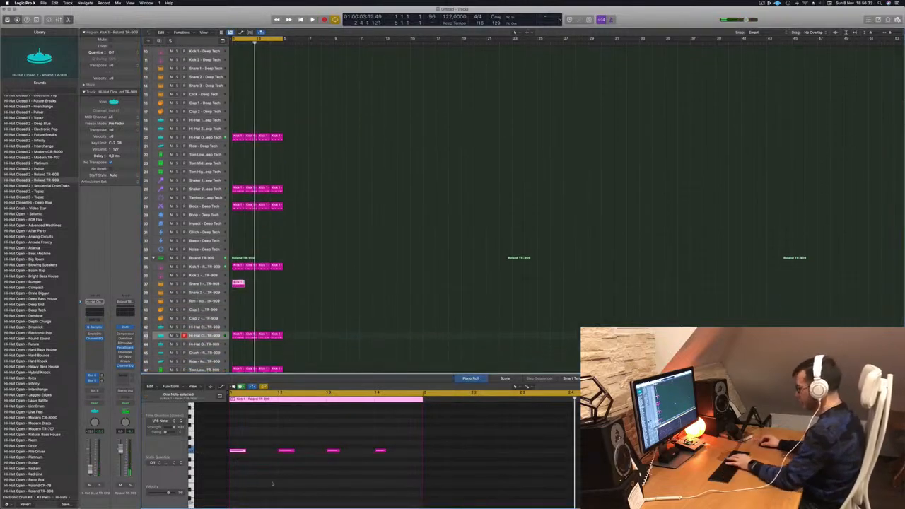
left_click_drag(268, 418, 395, 470)
scroll(395, 471, "up", 3)
key("space")
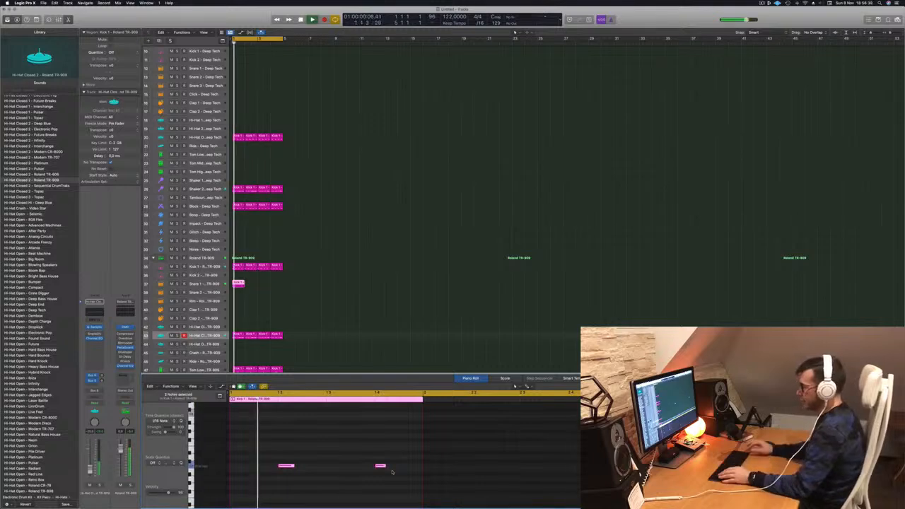
left_click(210, 283)
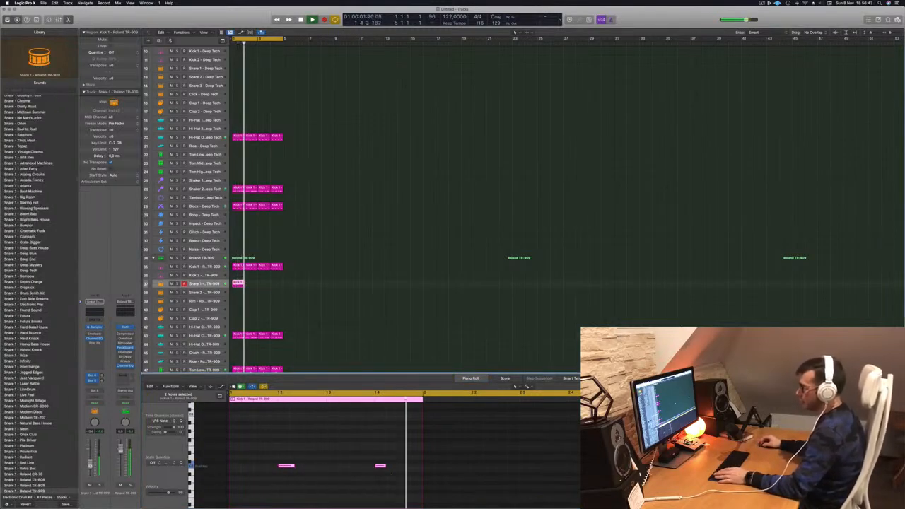
Repeat the Snare 1 - Roland TR-909 region across bars 1 to 4, audition it and clear the region selection
left_click_drag(240, 286, 263, 286)
key("space")
left_click(210, 284)
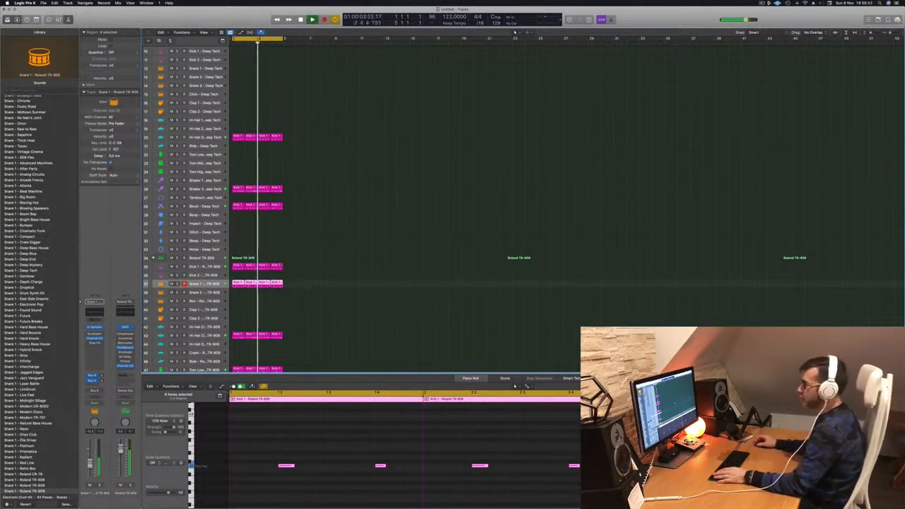
left_click(335, 251)
Copy the first open hi-hat region to the Kick 2 - Deep Tech track, transpose its notes down two octaves and shift them onto the beats
scroll(346, 156, "up", 5)
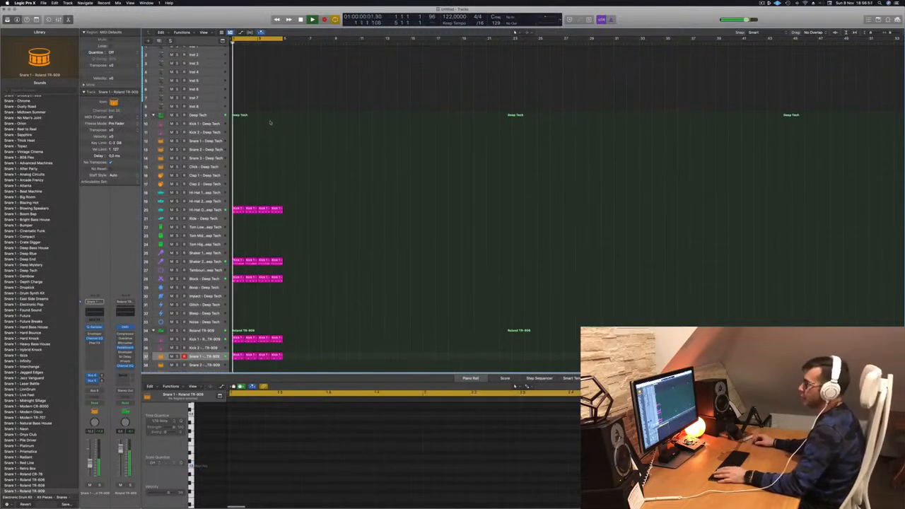
left_click_drag(235, 211, 239, 133)
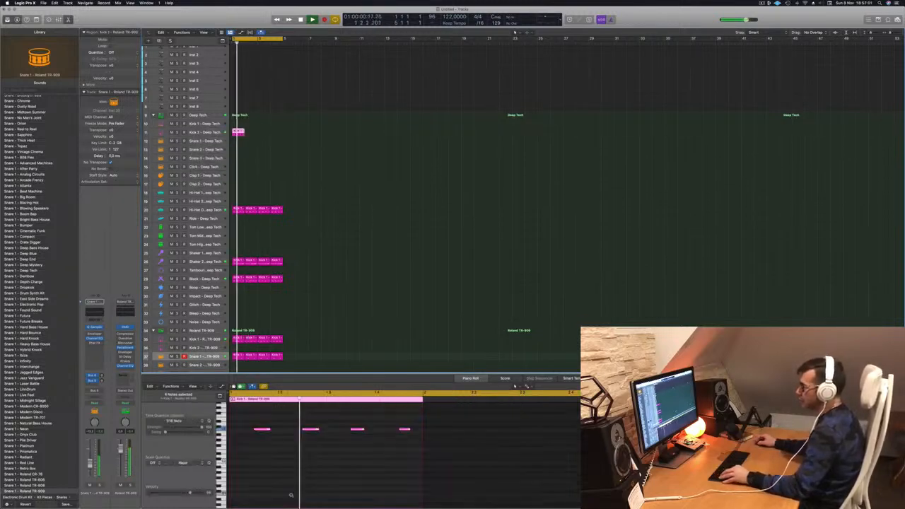
key("space")
left_click_drag(241, 421, 453, 465)
key("shift+alt+Down")
key("shift+alt+Down")
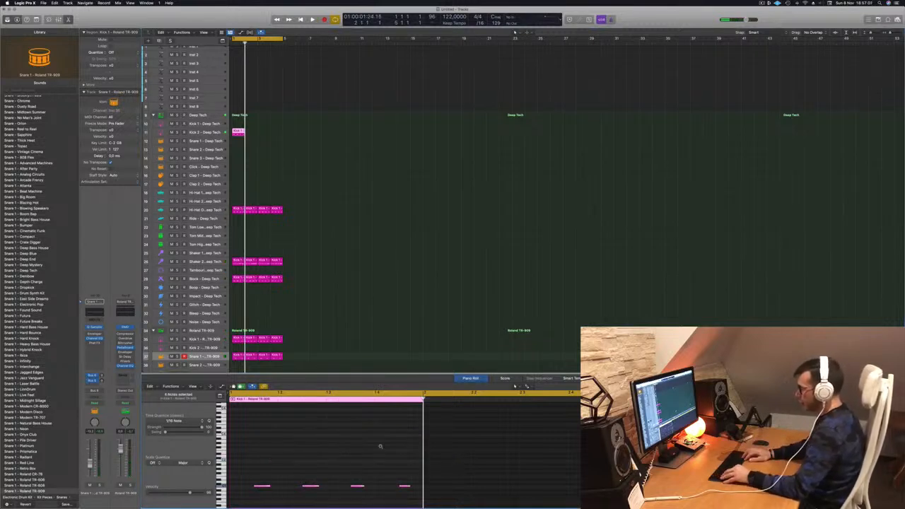
key("space")
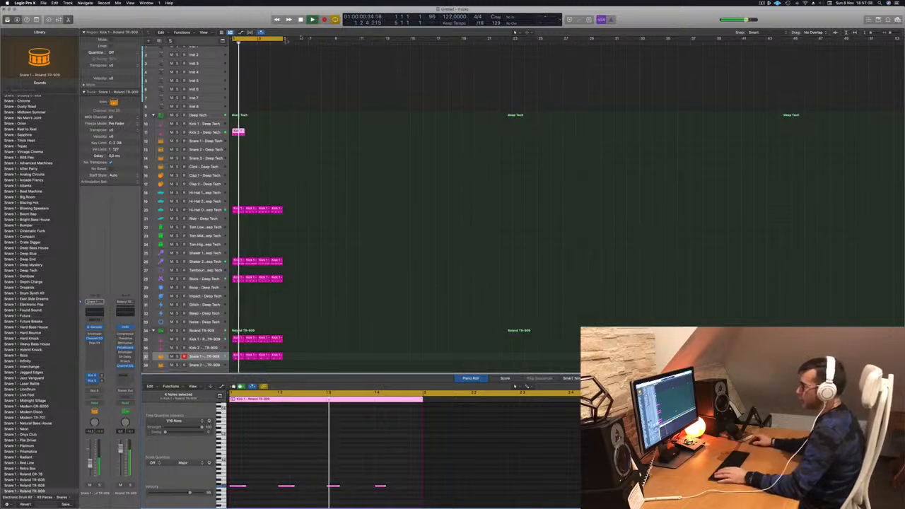
Repeat the Kick 2 - Deep Tech region across bars 1 to 4 and select its track
left_click_drag(241, 133, 252, 135)
mouse_move(262, 139)
left_mouse_down()
mouse_move(241, 133)
mouse_move(262, 136)
left_mouse_up()
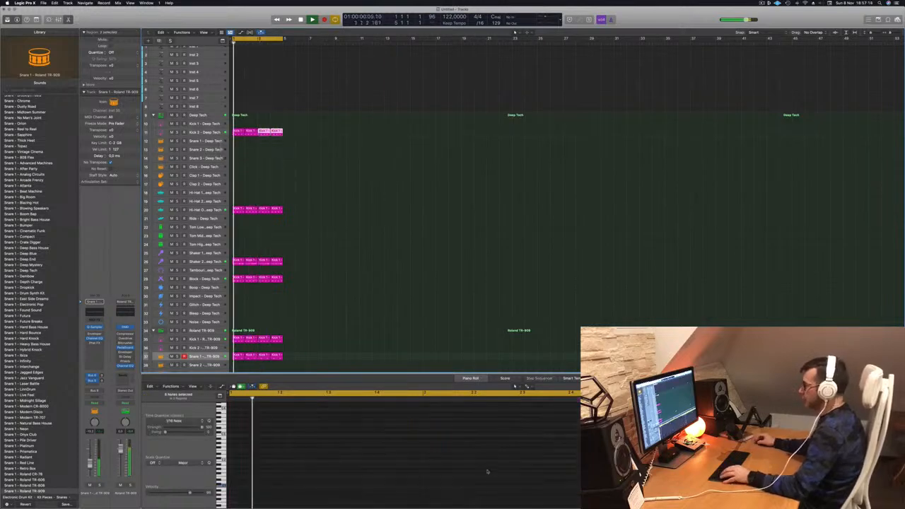
left_click(200, 132)
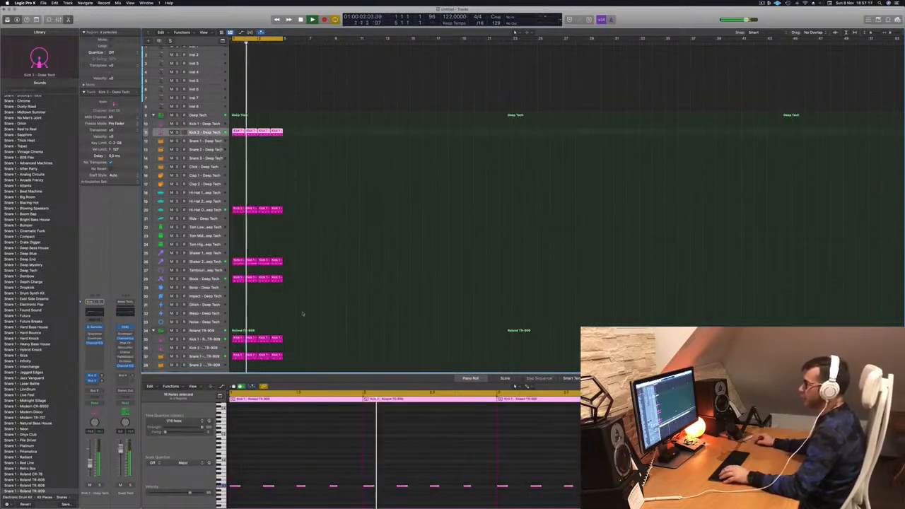
Transpose the notes of all four Kick 2 - Deep Tech regions by octaves during playback and compare the mix with the track muted
key("Return")
left_click(316, 456)
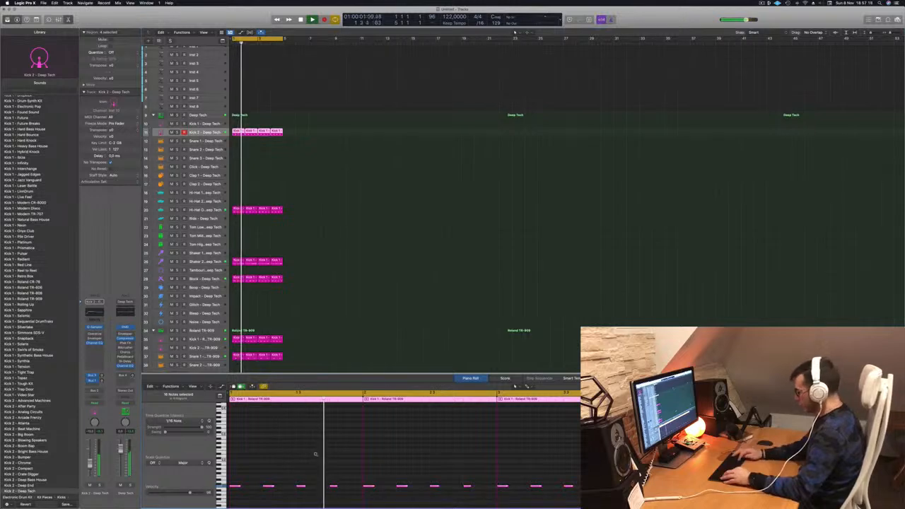
key("alt+shift+Down")
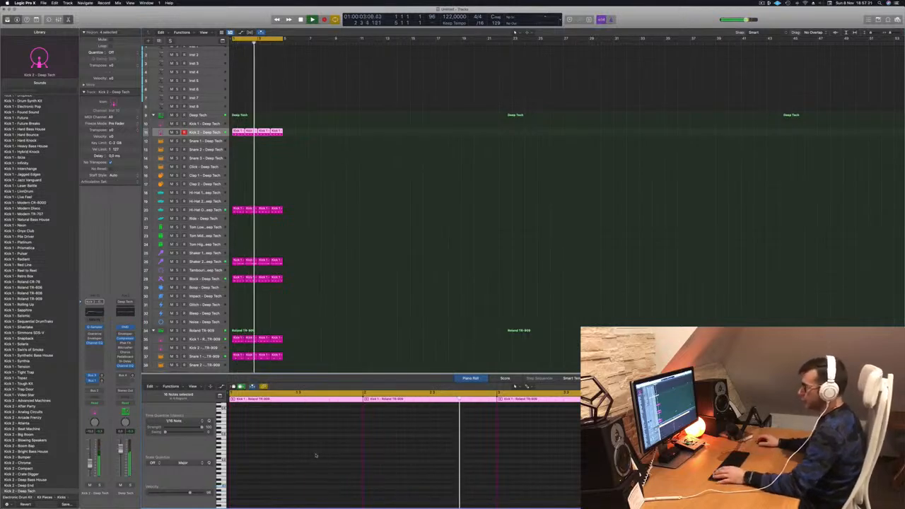
left_click(171, 132)
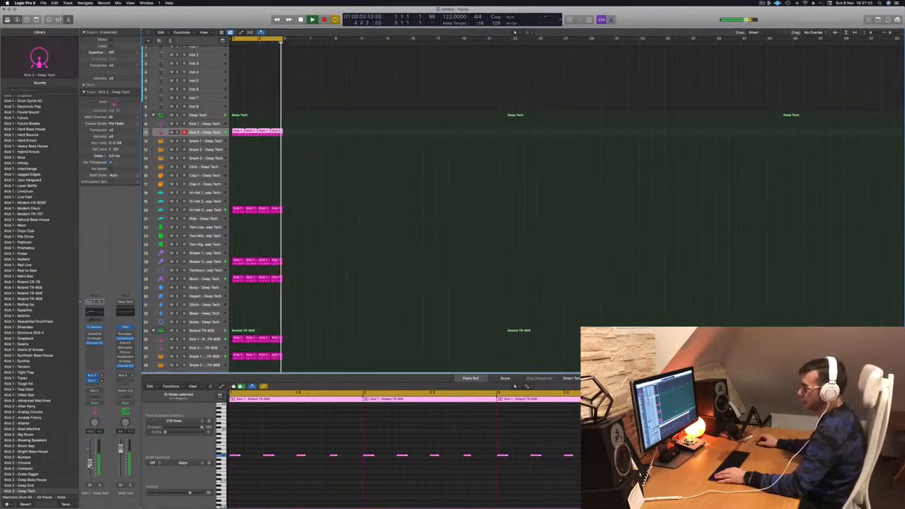
Repeat all four-bar drum regions three times to fill bars 1 to 16 and extend the cycle range to bar 17
scroll(386, 287, "down", 3)
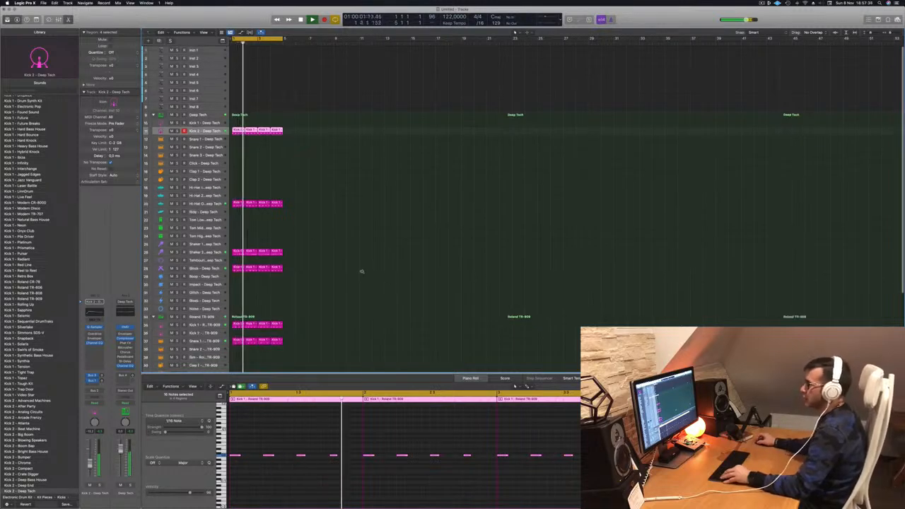
left_click(203, 51)
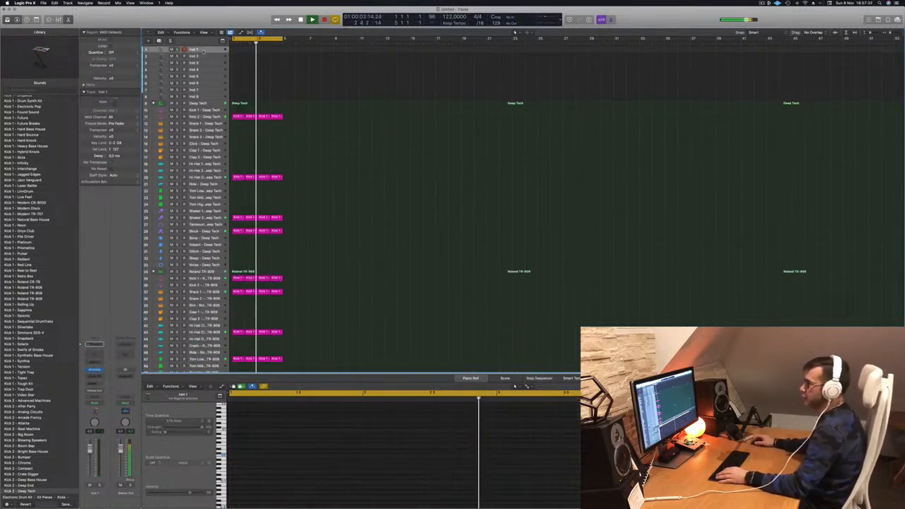
key("super+r")
key("super+r")
key("super+r")
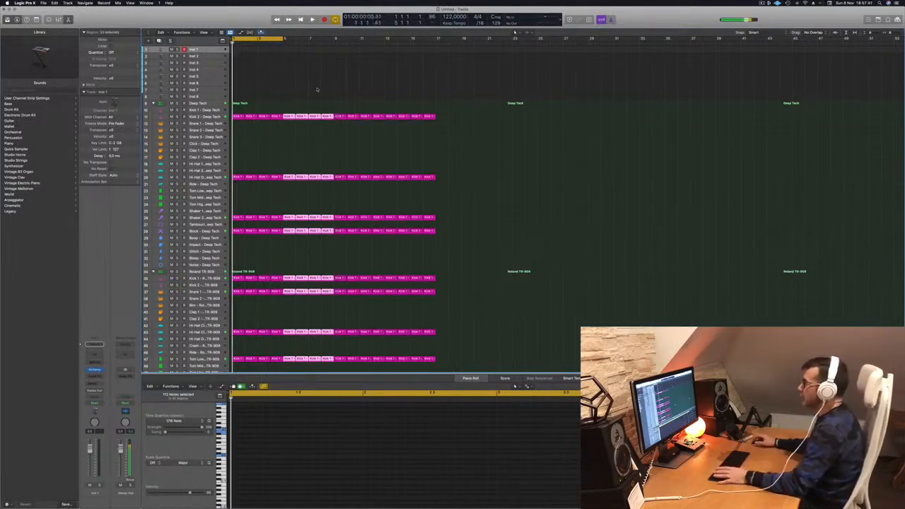
left_click_drag(283, 37, 435, 38)
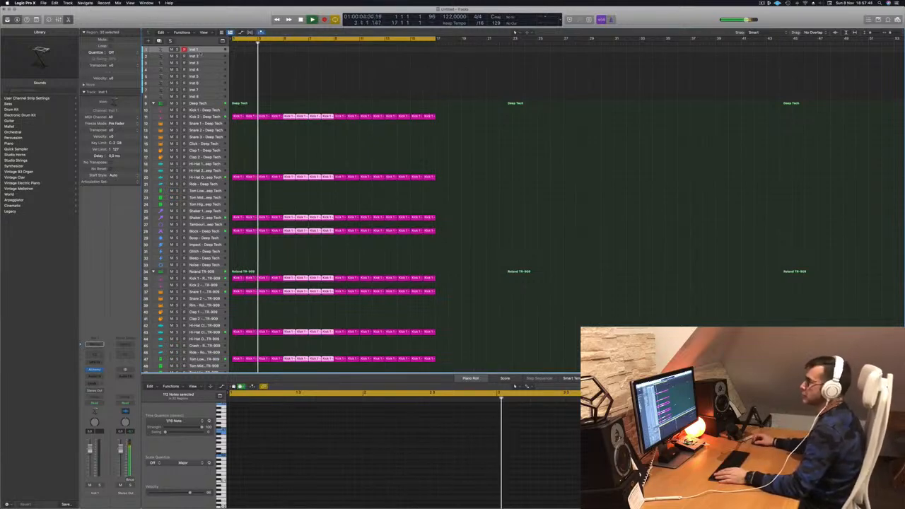
Enlarge the Inst 1 track, open its Alchemy synth and load the Brass Response preset from the Brass category
key("ctrl+z")
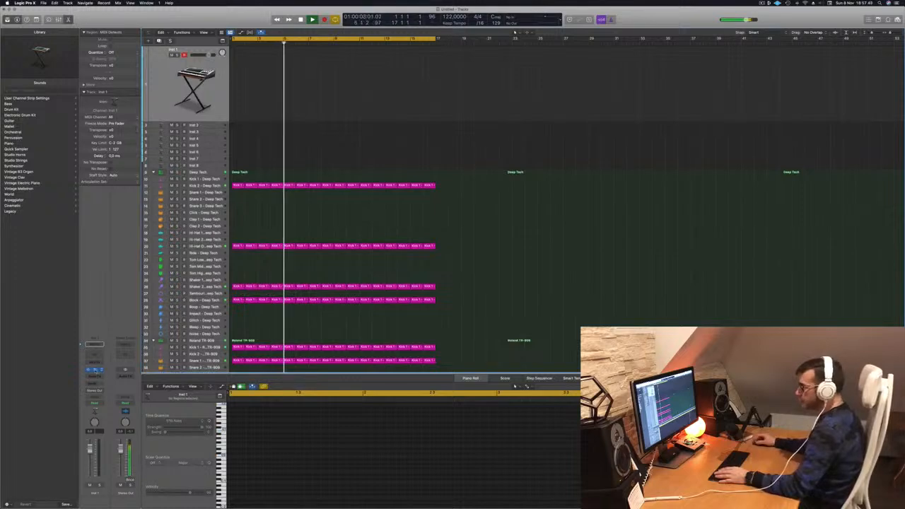
left_click(94, 369)
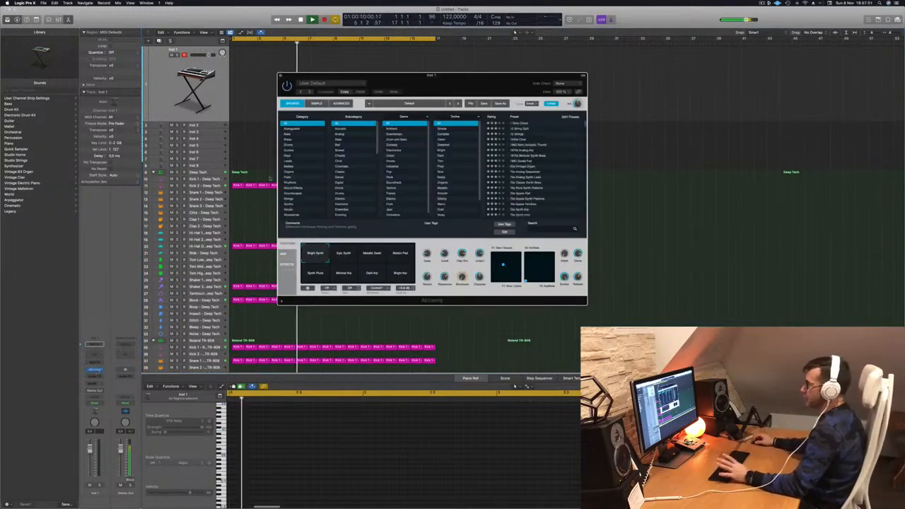
left_click(288, 139)
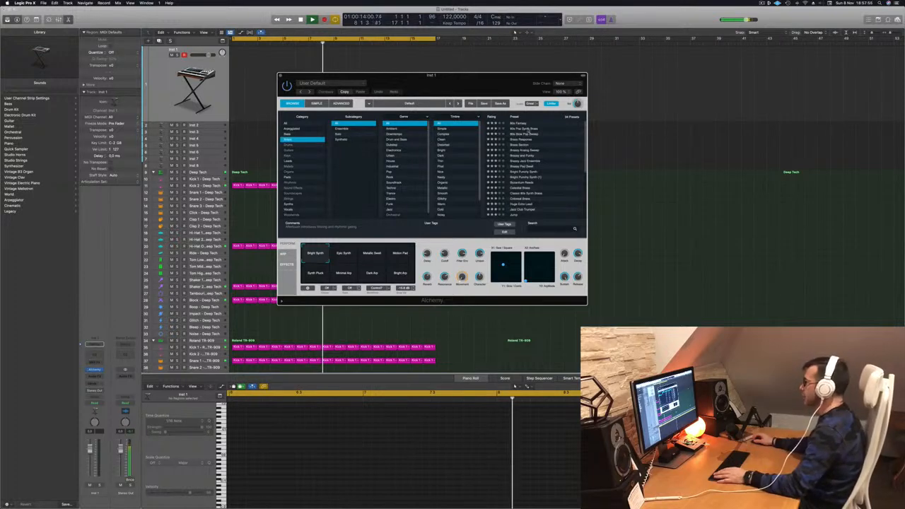
left_click(520, 124)
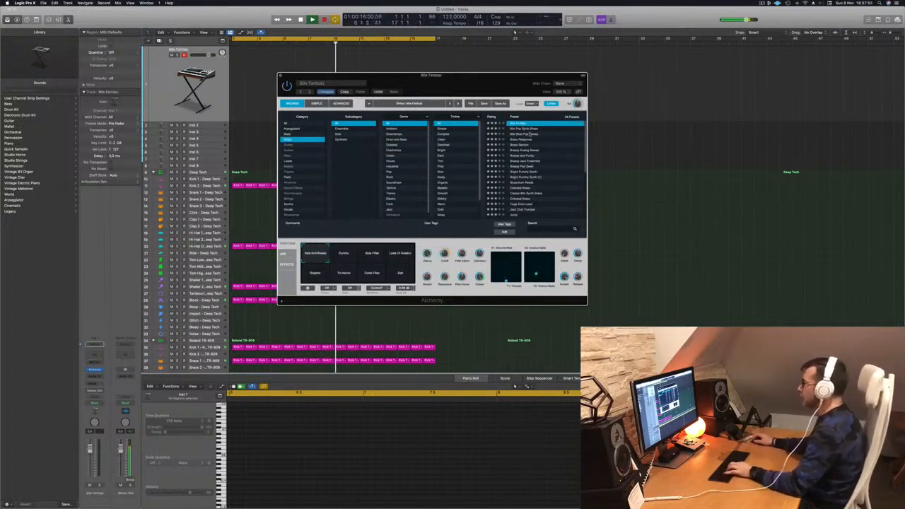
left_click(521, 140)
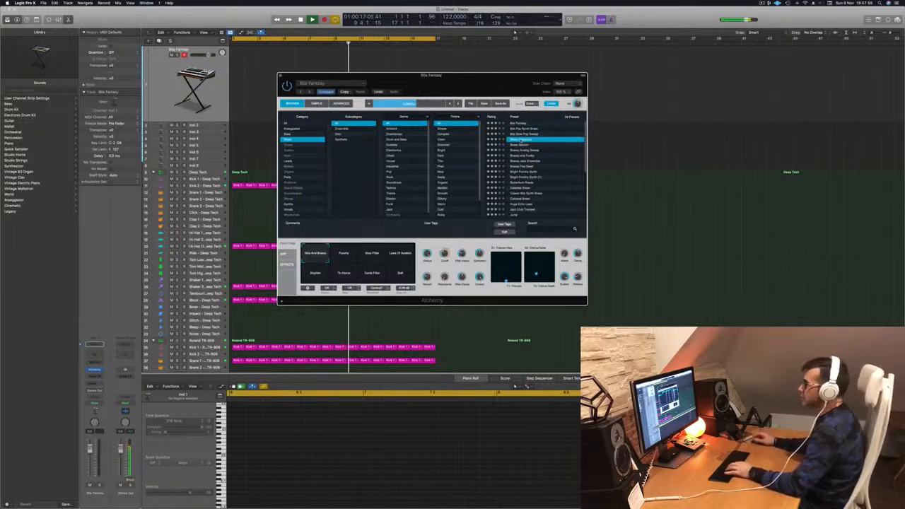
left_click_drag(497, 84, 477, 103)
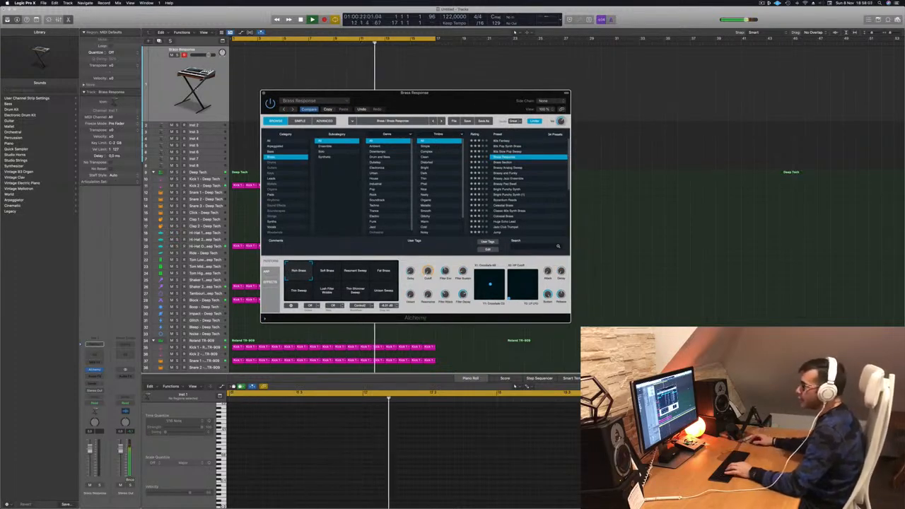
Open Musical Typing to play the brass sound over the drums and switch Alchemy to the Soft Brass snapshot
key("g")
key("g")
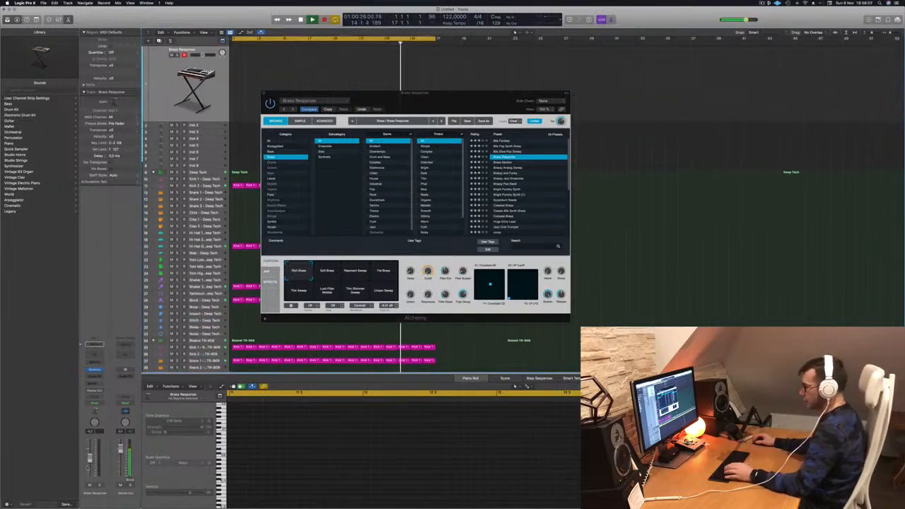
key("super+k")
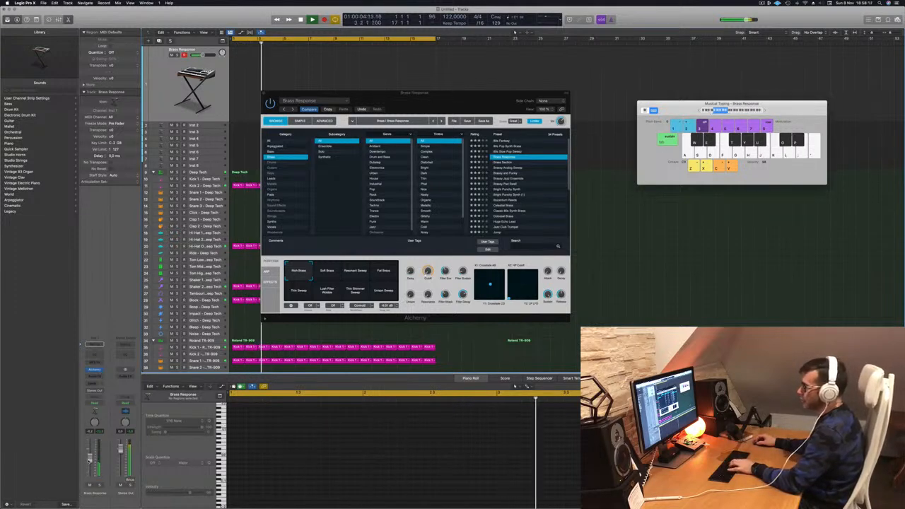
left_click(323, 272)
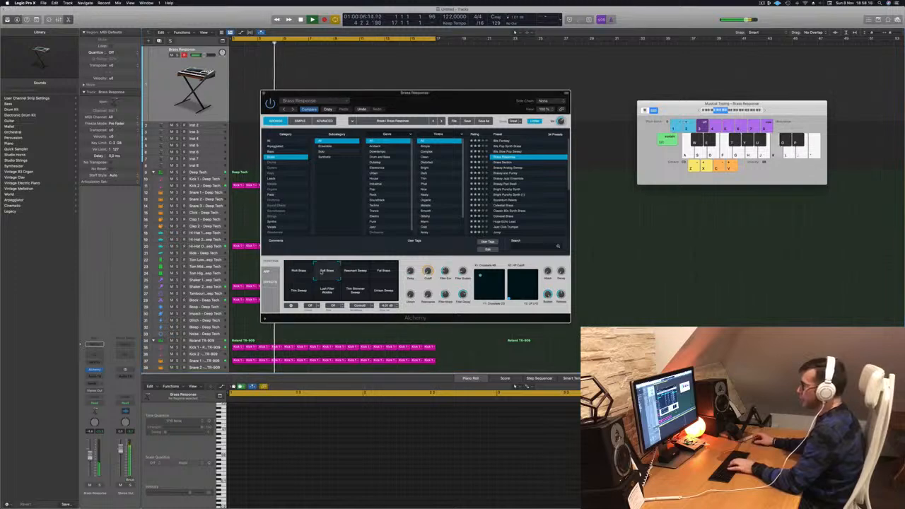
Audition the Resonant Sweep, Fat Brass and Thin Sweep snapshots of the Brass Response preset
left_click(361, 277)
left_click(386, 276)
left_click(296, 293)
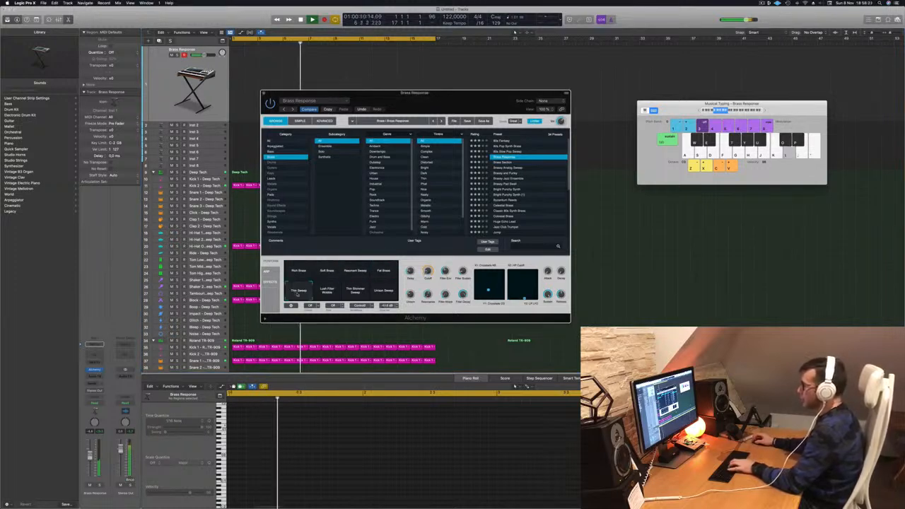
Step through the brass presets from 80s Fantasy to Brassy and Funky, playing notes to audition them
left_click(506, 141)
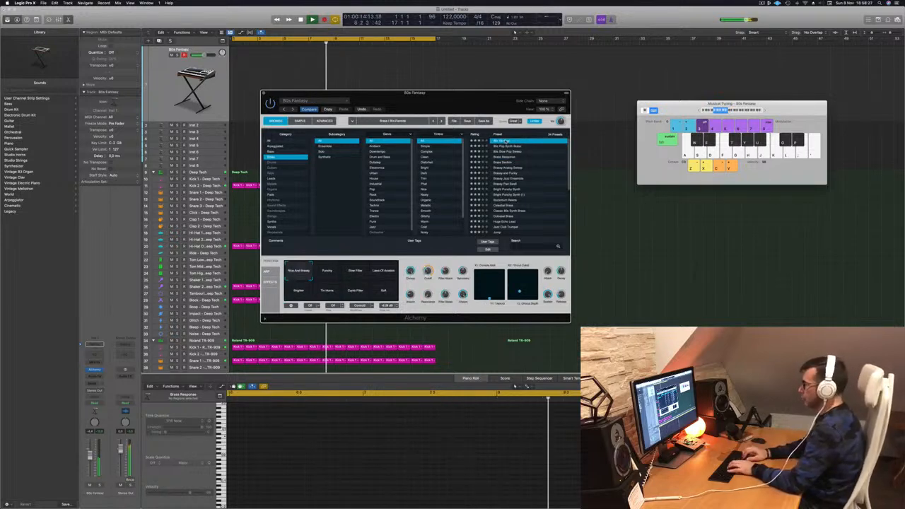
key("Down")
key("Down")
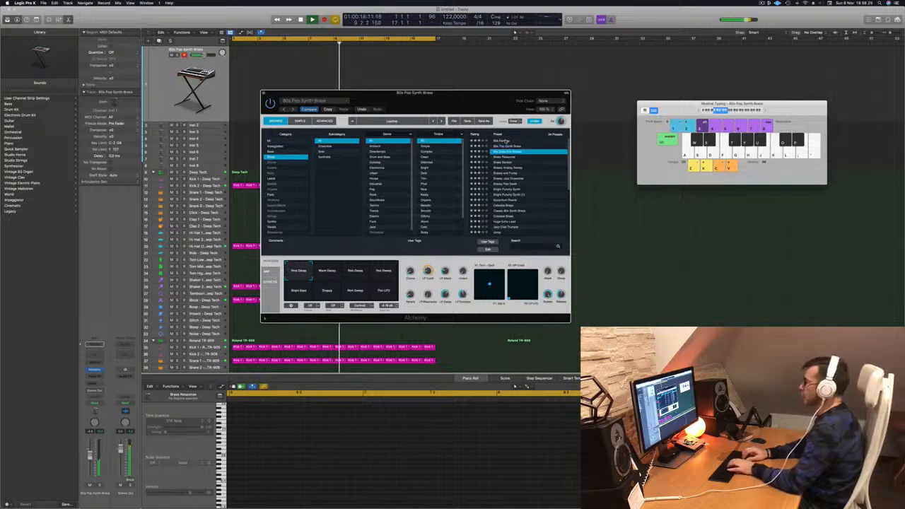
key("Down")
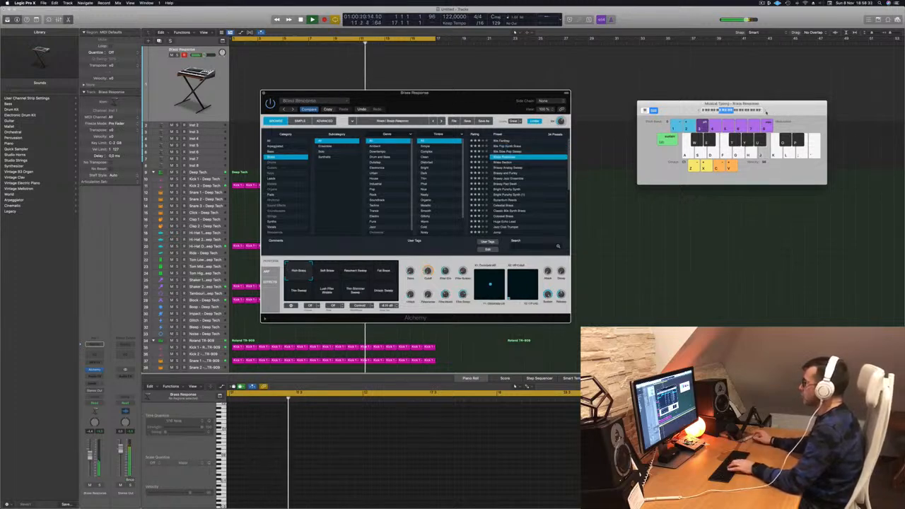
key("Down")
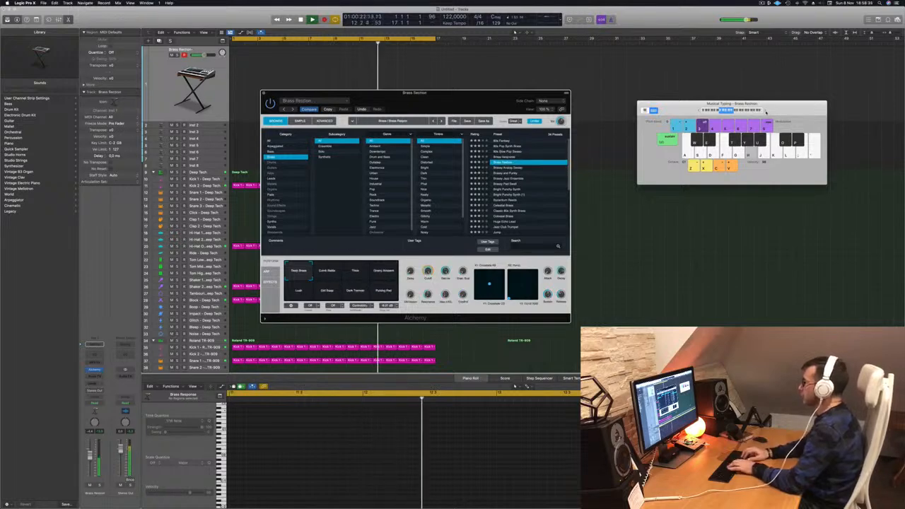
key("Down")
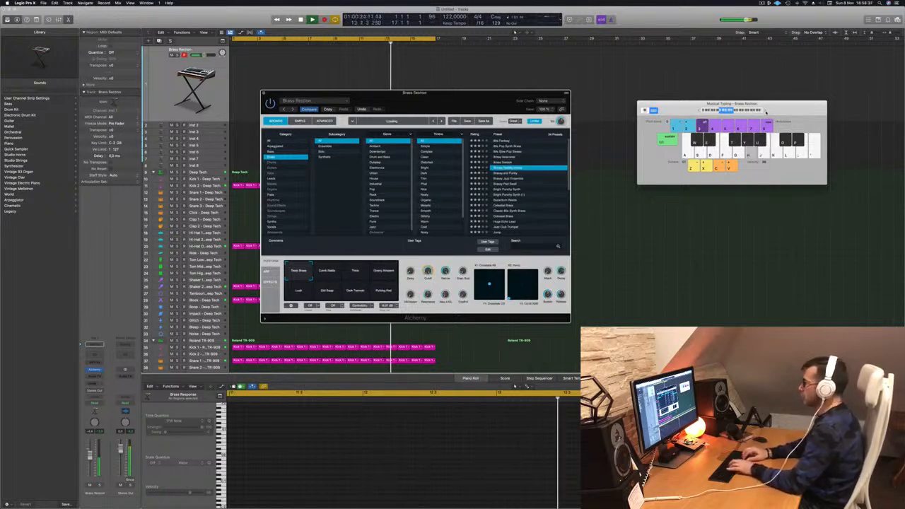
key("Down")
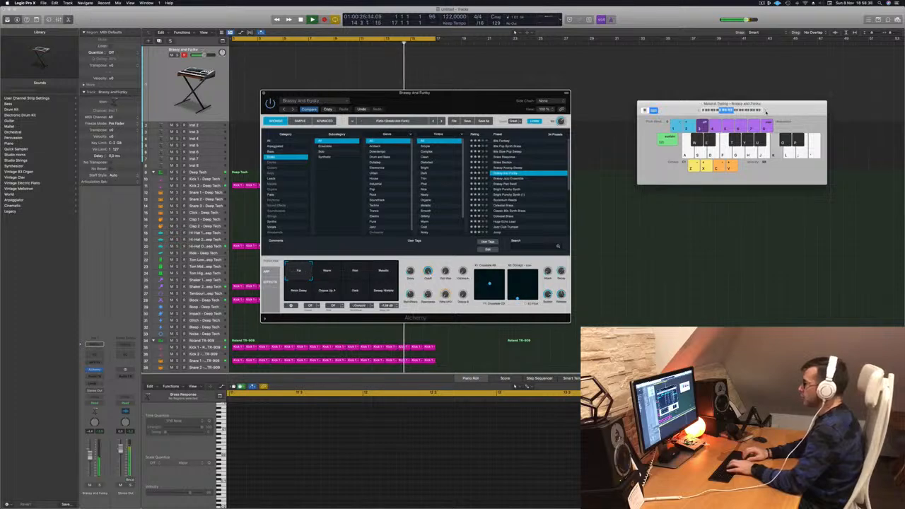
key("f")
key("g")
key("h")
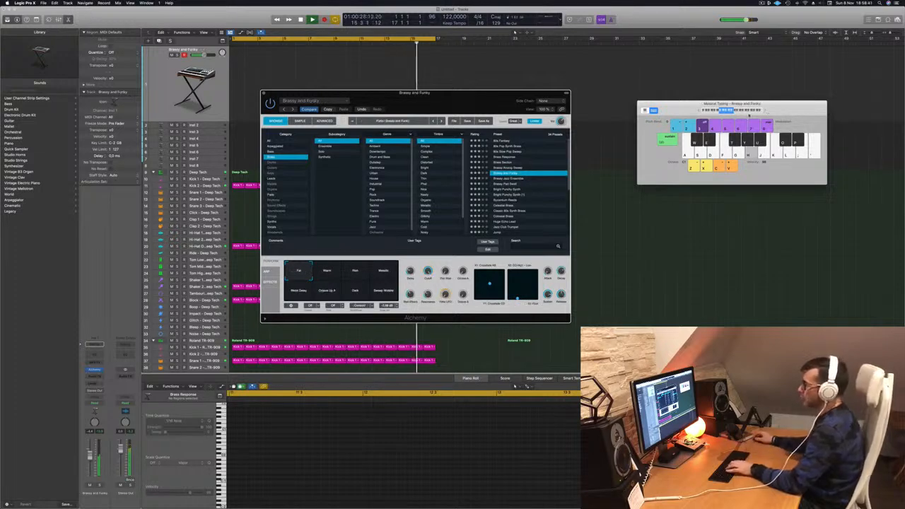
Compare the snapshots of the Brassy and Funky preset while playing notes, ending on the Octave Up snapshot
left_click(355, 274)
left_click(384, 274)
key("g")
left_click(384, 291)
left_click(355, 291)
left_click(325, 292)
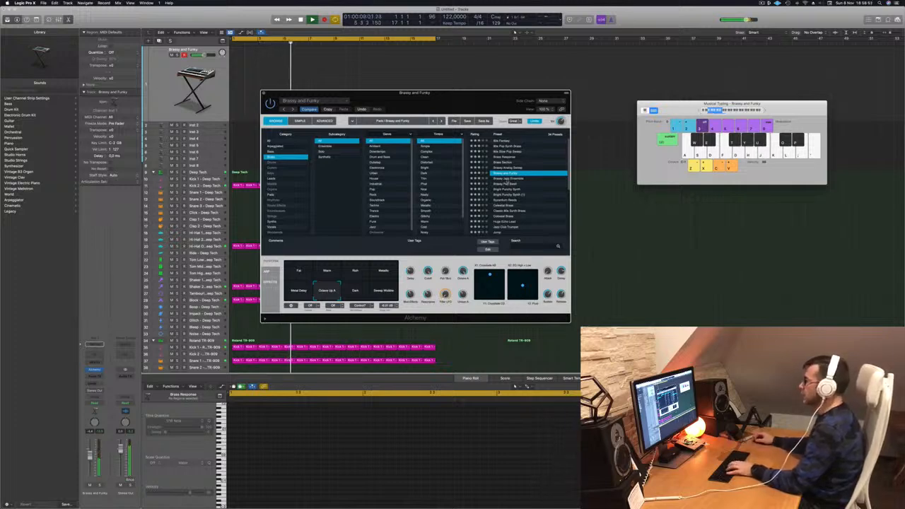
Audition Brassy Jazz Ensemble, load the Brassy Pad Swell preset and try its snapshots from Bright Sustain to Thick Brass
left_click(507, 179)
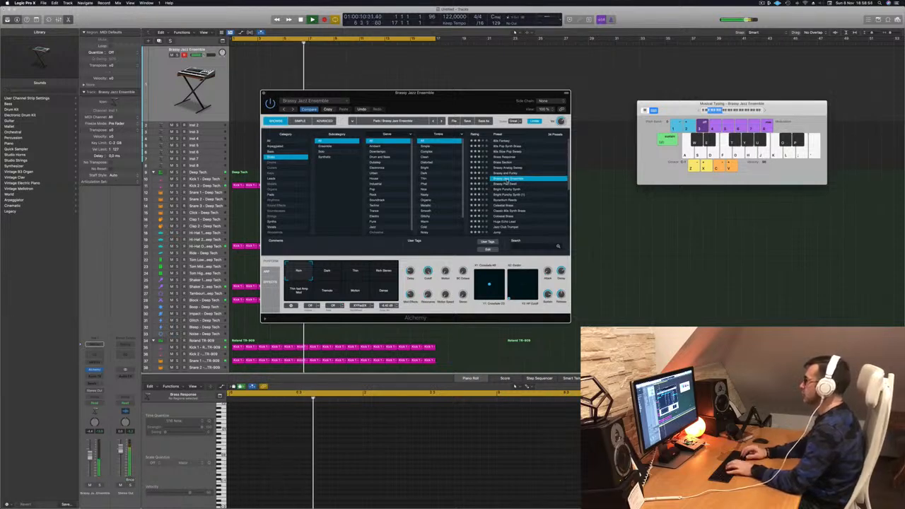
key("Down")
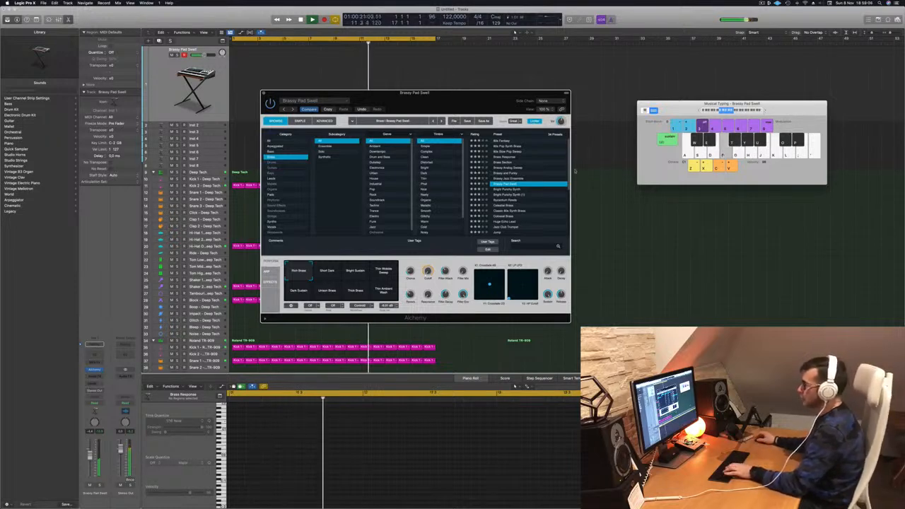
left_click(359, 275)
left_click(383, 271)
left_click(381, 292)
left_click(348, 293)
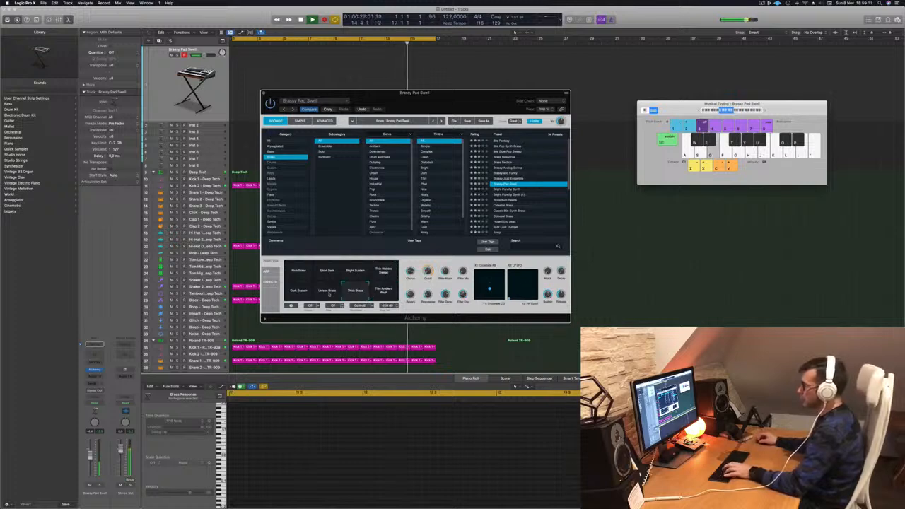
Compare the Unison Brass, Dark Sustain, Short Dark, Bright Sustain and Rich Brass snapshots, and settle on Thick Brass
key("w")
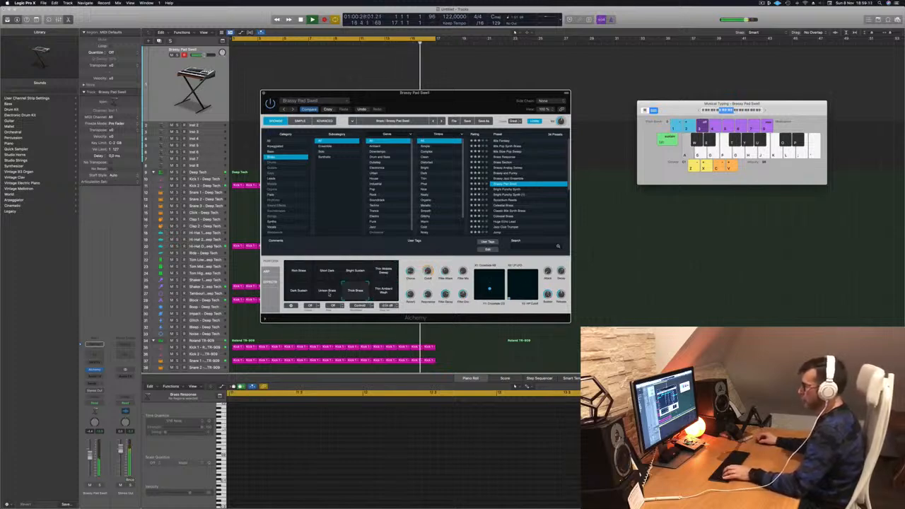
left_click(327, 293)
left_click(303, 292)
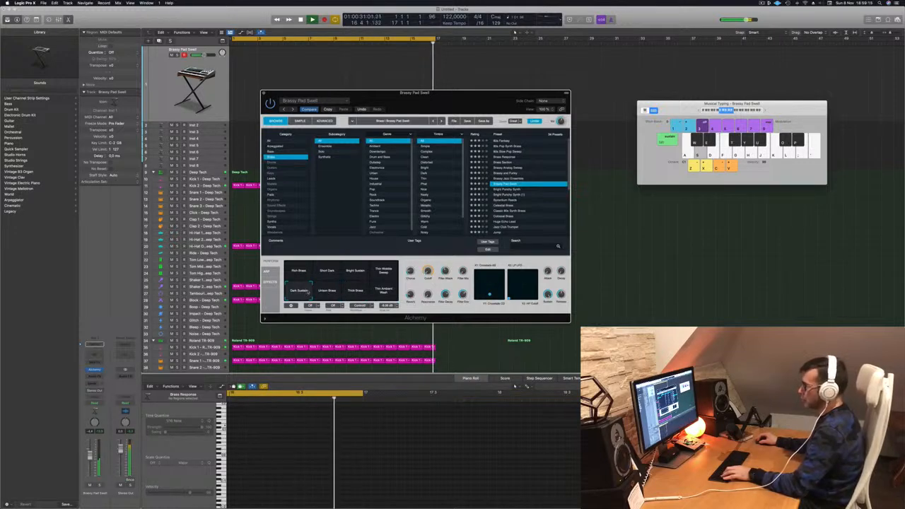
left_click(325, 276)
left_click(354, 277)
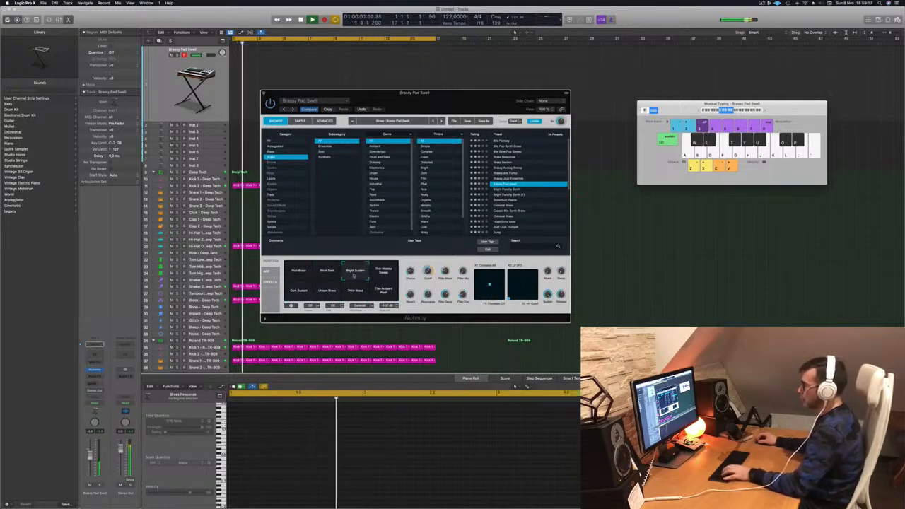
left_click(300, 275)
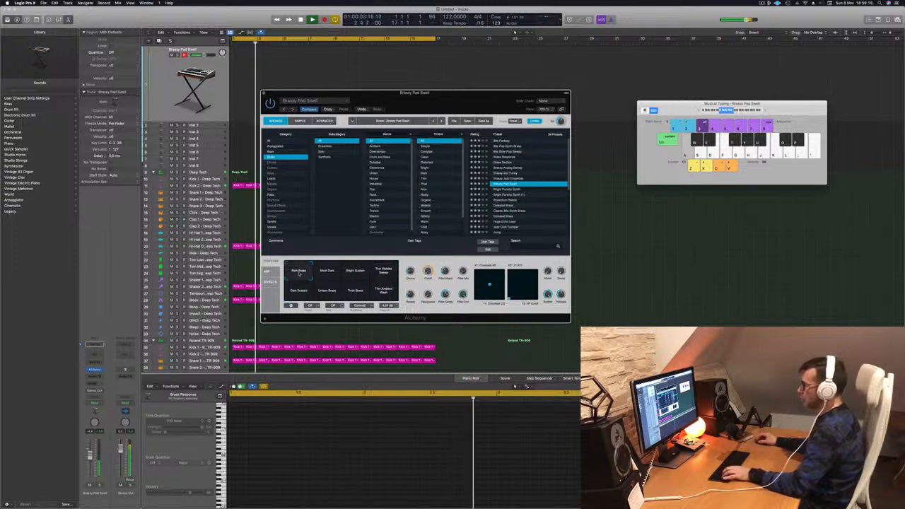
left_click(325, 292)
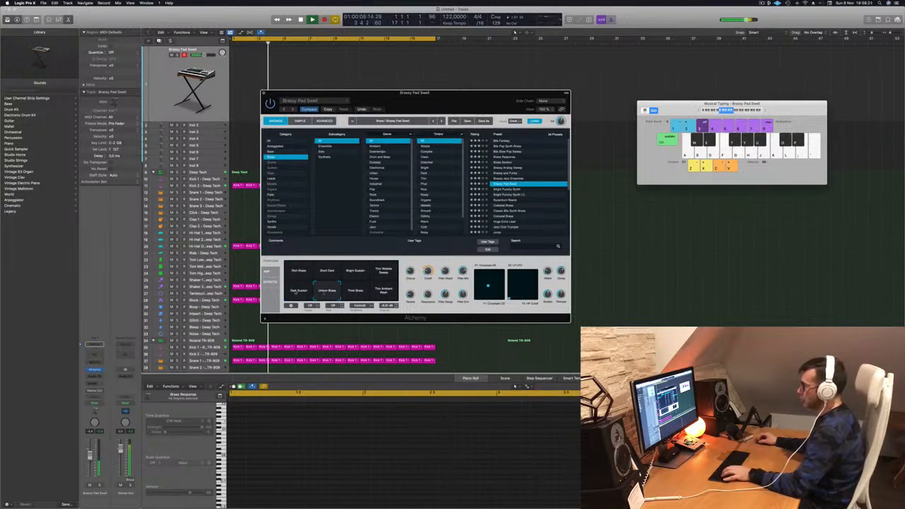
left_click(354, 292)
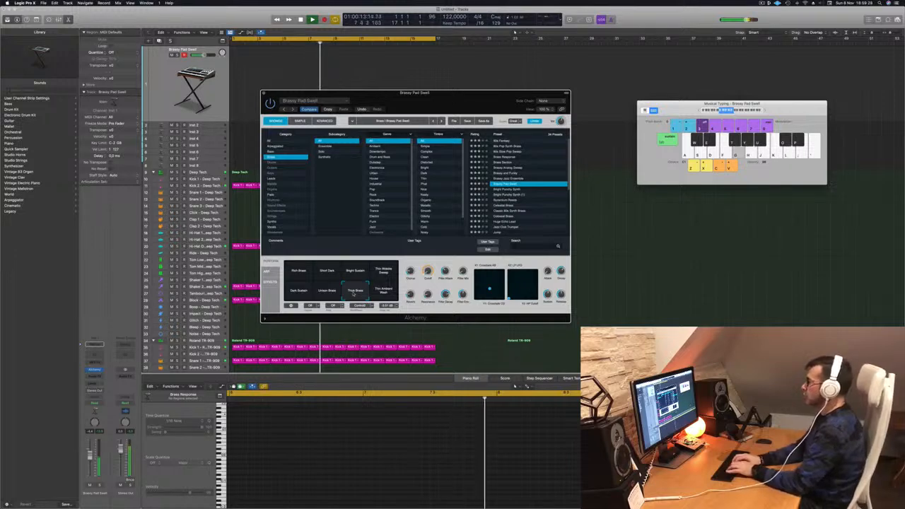
Rehearse a descending melody with the Thick Brass sound in Musical Typing over the looping drums
key("l")
key("k")
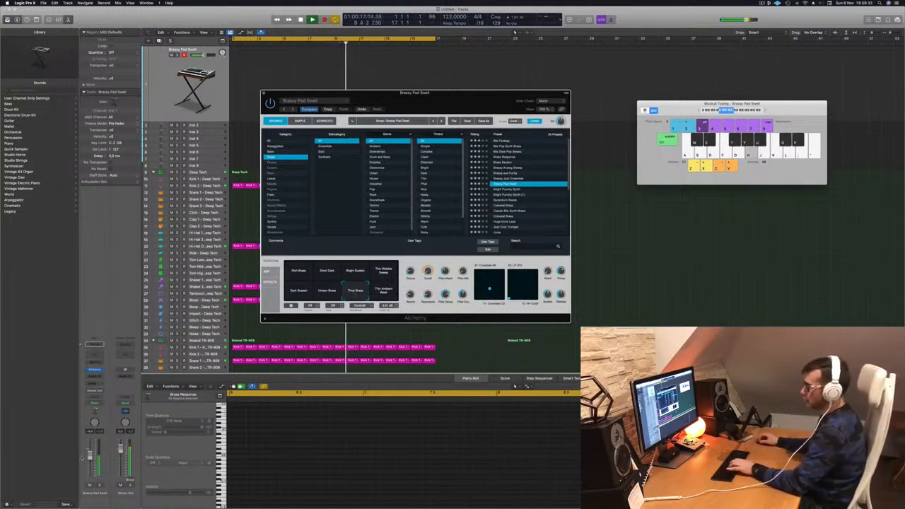
key("g")
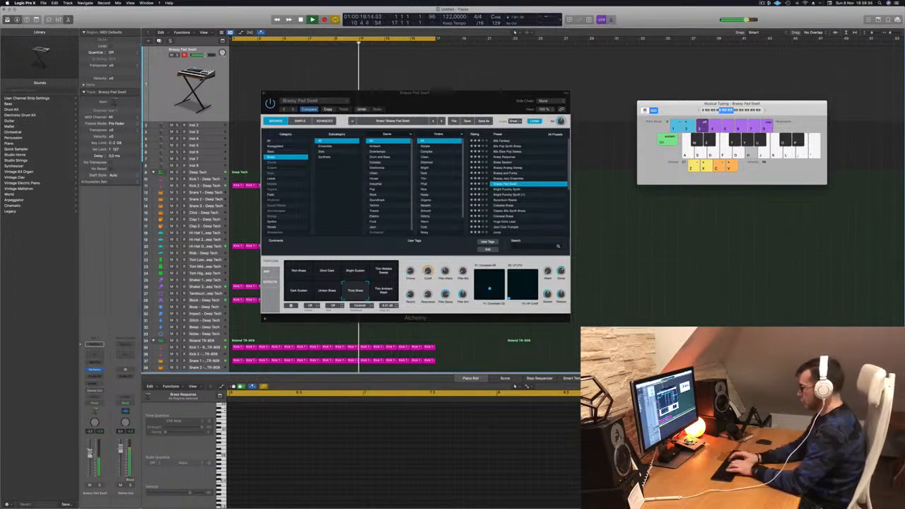
key("f")
key("semicolon")
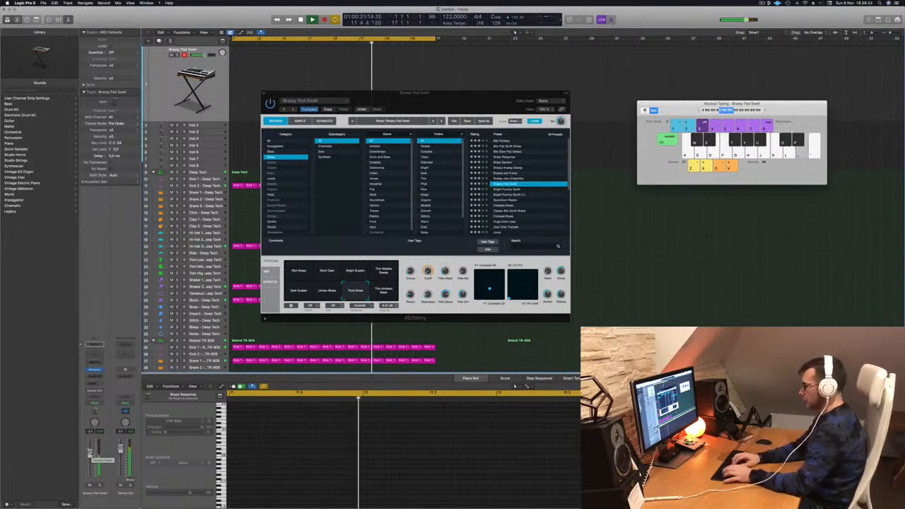
key("j")
key("k")
key("apostrophe")
key("l")
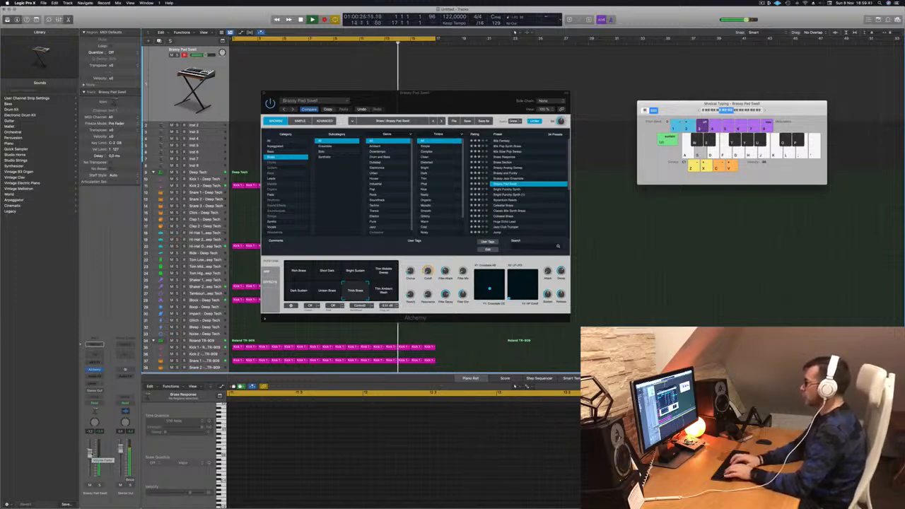
key("l")
key("k")
key("j")
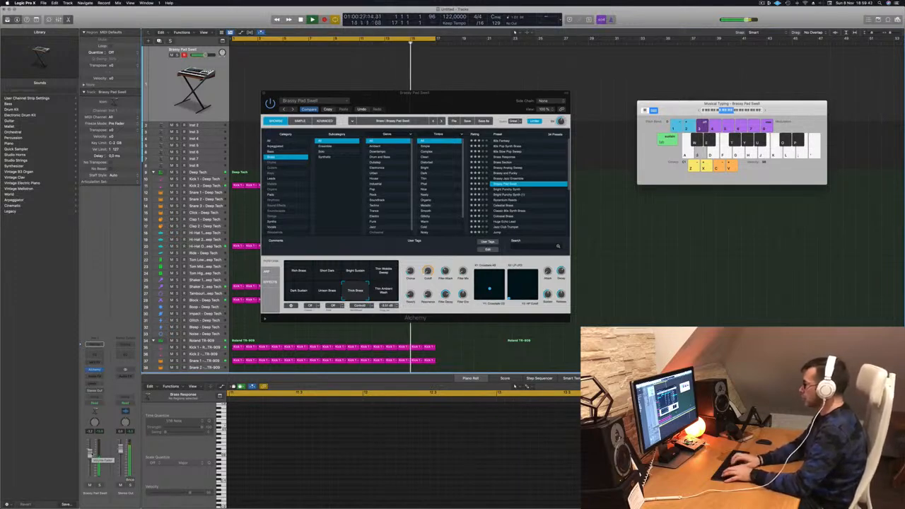
Record the brass melody with Musical Typing across bars 1 to 16 on the Brassy Pad Swell track
key("r")
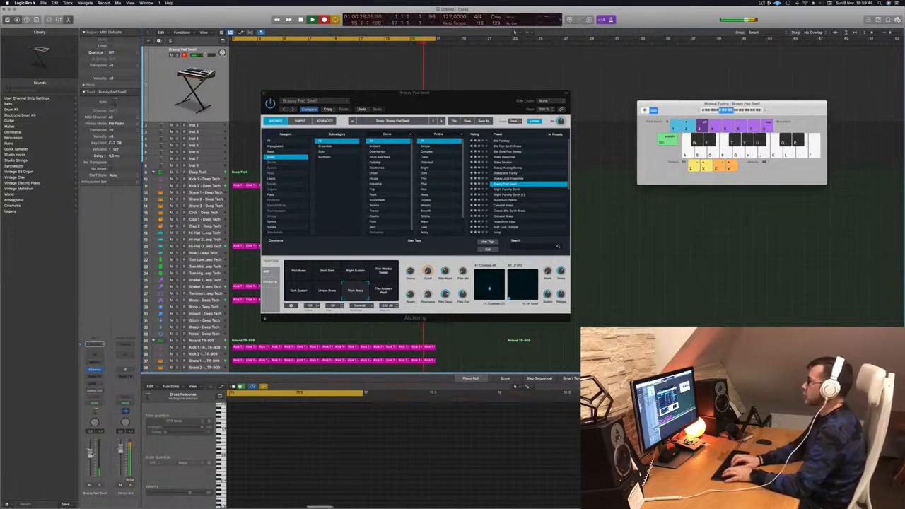
key("apostrophe")
key("l")
key("k")
key("j")
key("s")
key("k")
key("s")
key("apostrophe")
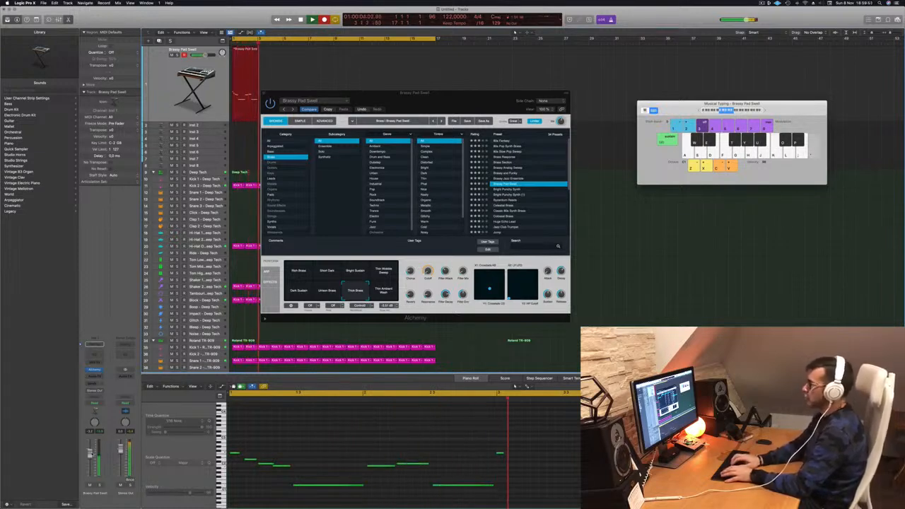
key("j")
key("s")
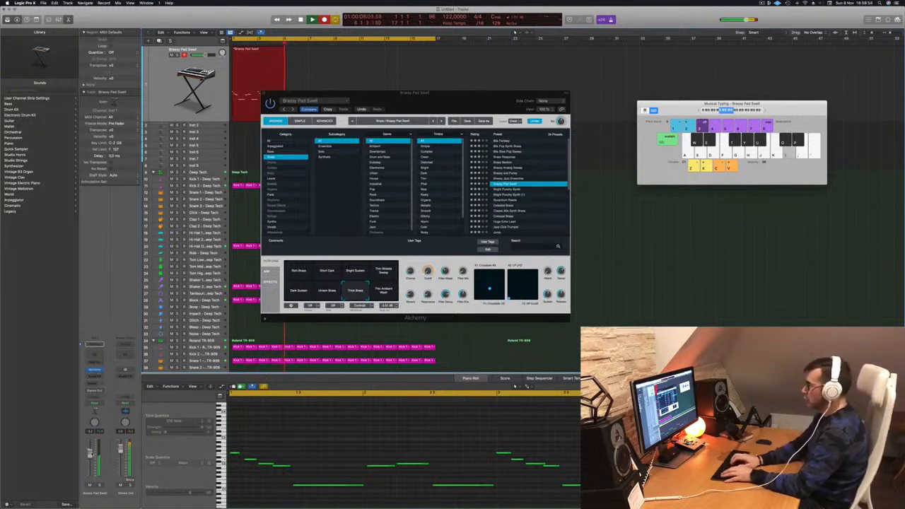
key("j")
key("s")
key("d")
key("apostrophe")
key("k")
key("j")
key("d")
key("s")
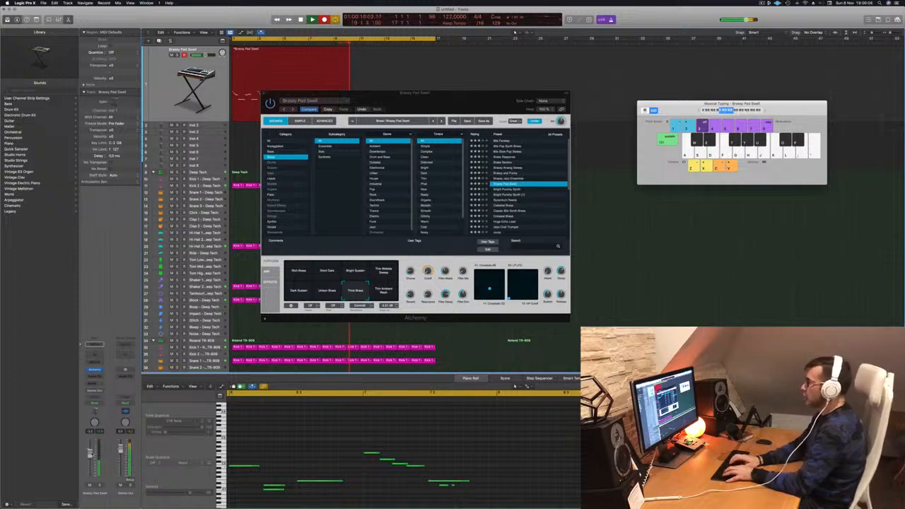
key("k")
key("s")
key("d")
key("j")
key("apostrophe")
key("k")
key("j")
key("d")
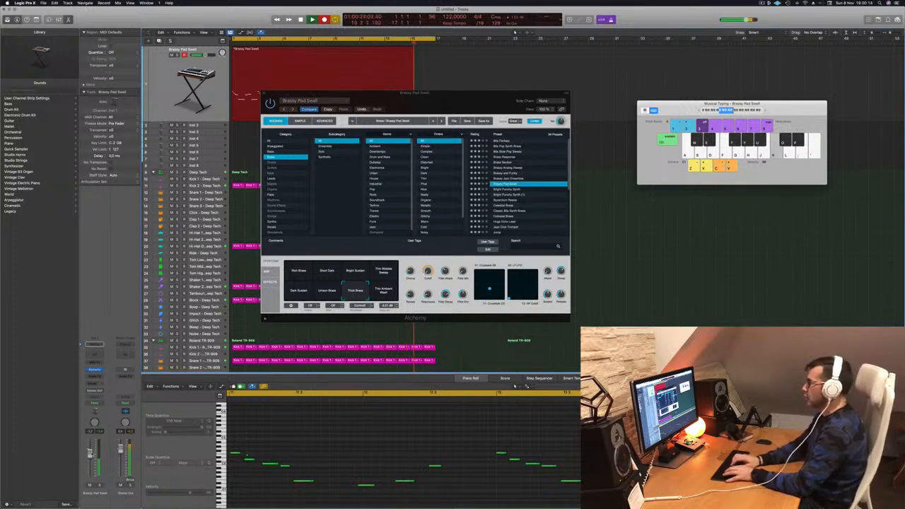
key("d")
key("k")
key("d")
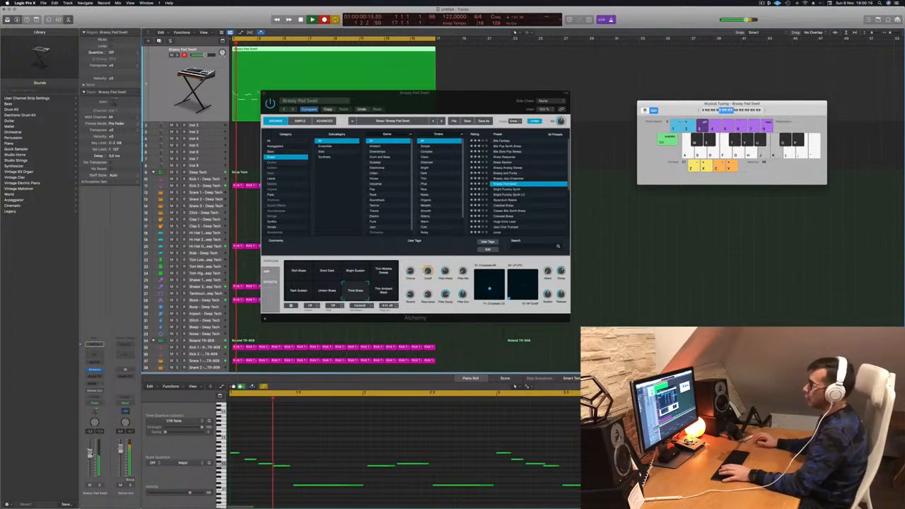
Move the Alchemy window clear of the recorded region and adjust the timing and length of its early notes in the Piano Roll
left_click_drag(503, 93, 774, 17)
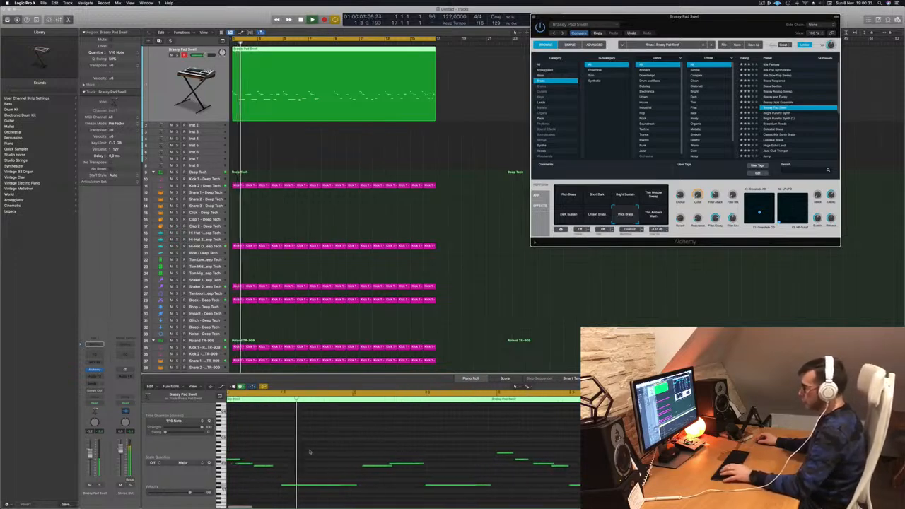
key("space")
left_click(251, 461)
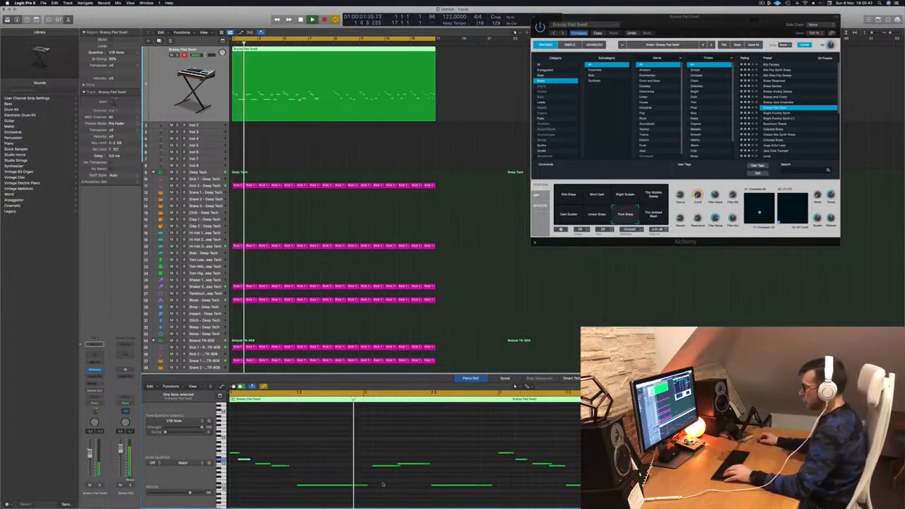
left_click_drag(372, 451, 437, 474)
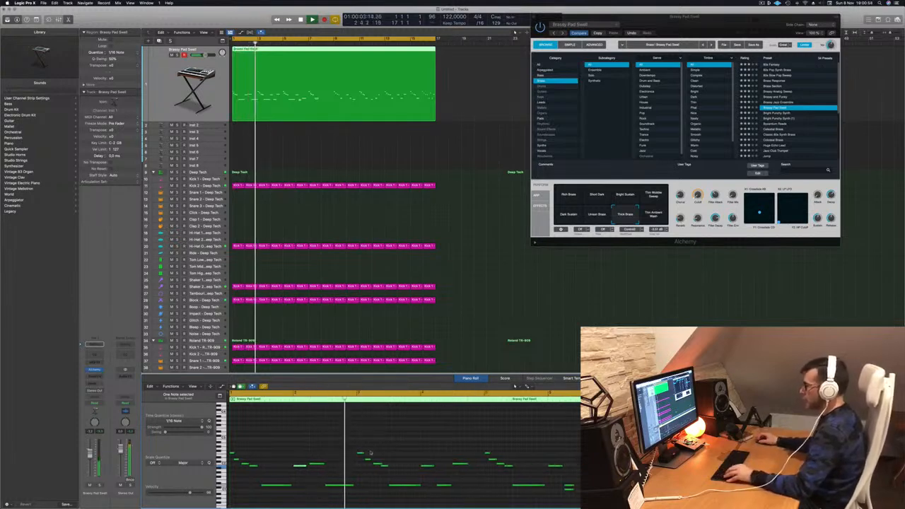
key("Return")
scroll(355, 472, "up", 3)
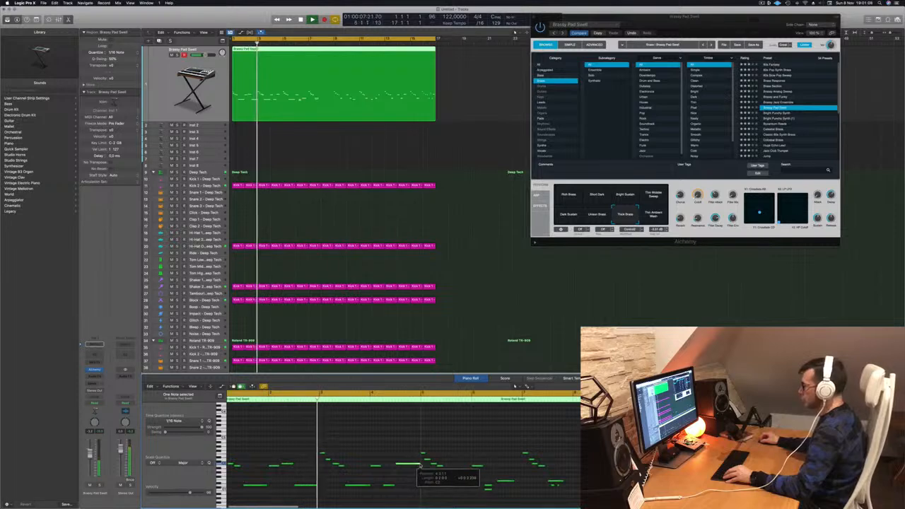
Split the recorded Brassy Pad Swell region at bar 5
double_click(284, 49, "super")
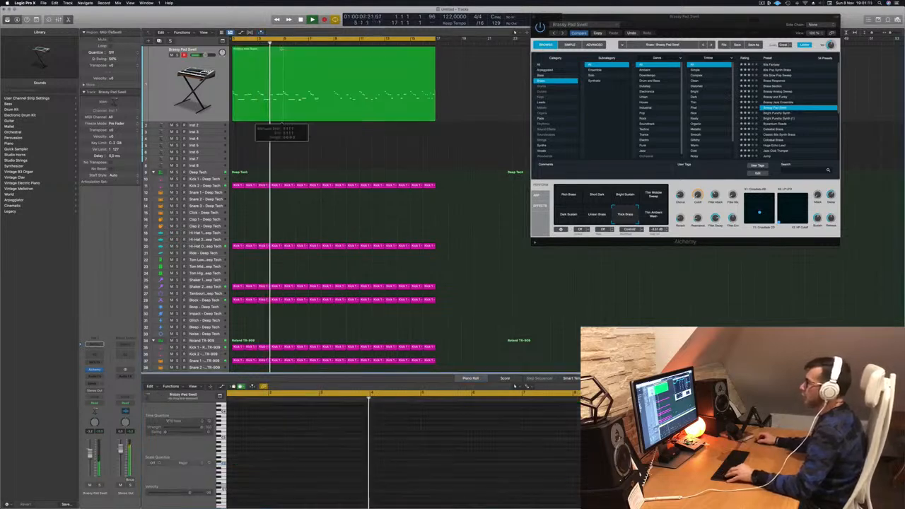
scroll(292, 135, "left", 5)
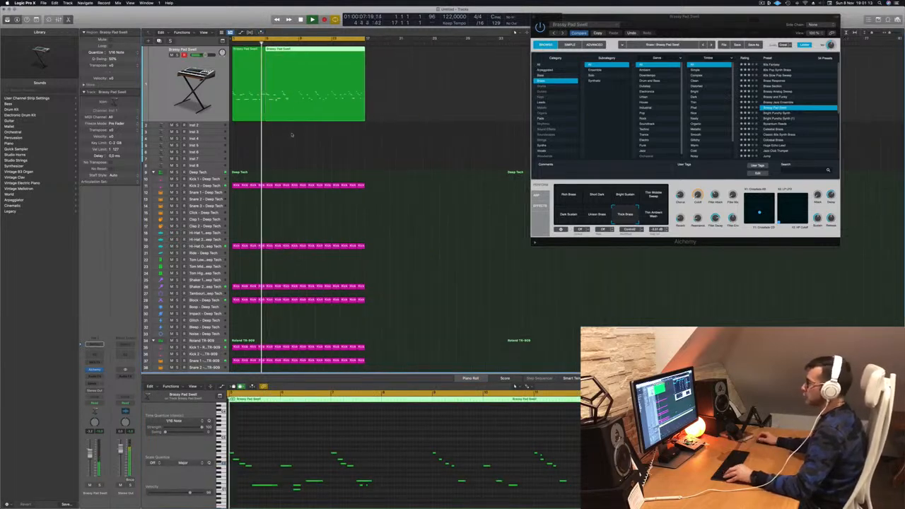
Delete the Brassy Pad Swell region after bar 5 and play the remaining four-bar region from the start
key("Return")
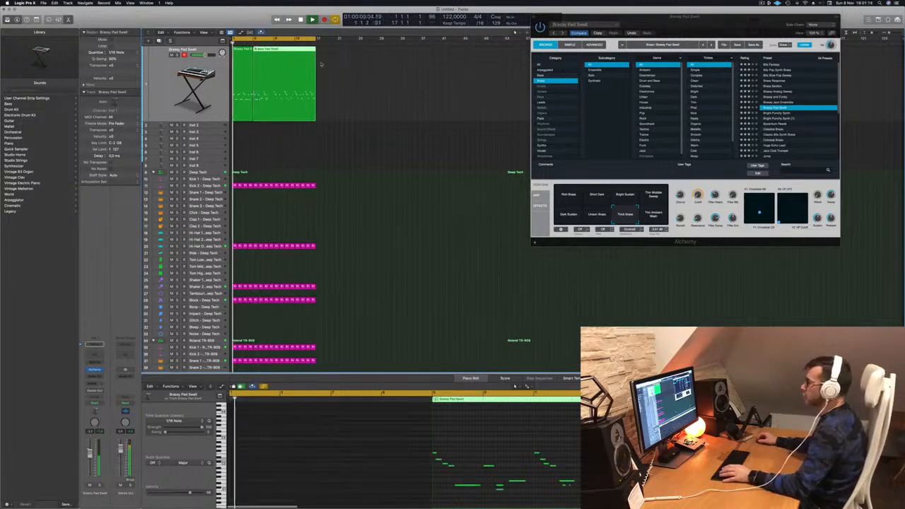
key("Delete")
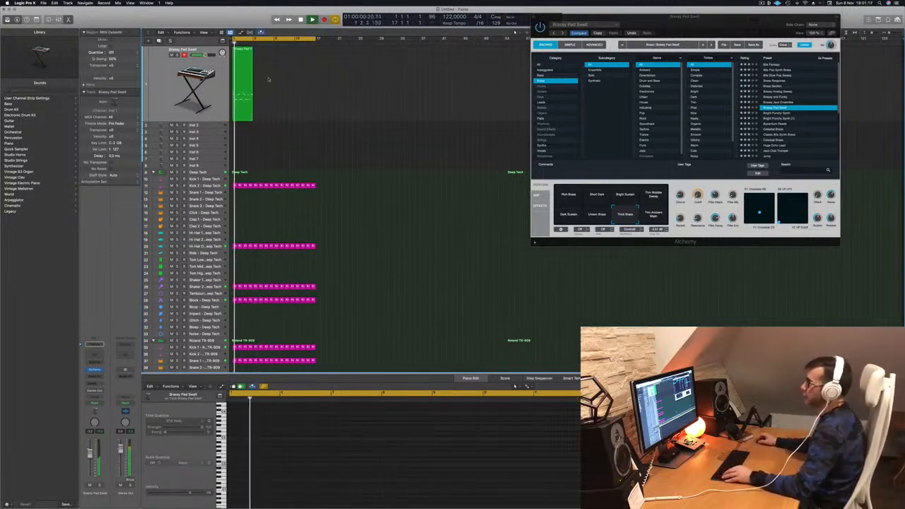
left_click(216, 107)
key("space")
left_click(297, 428)
key("Return")
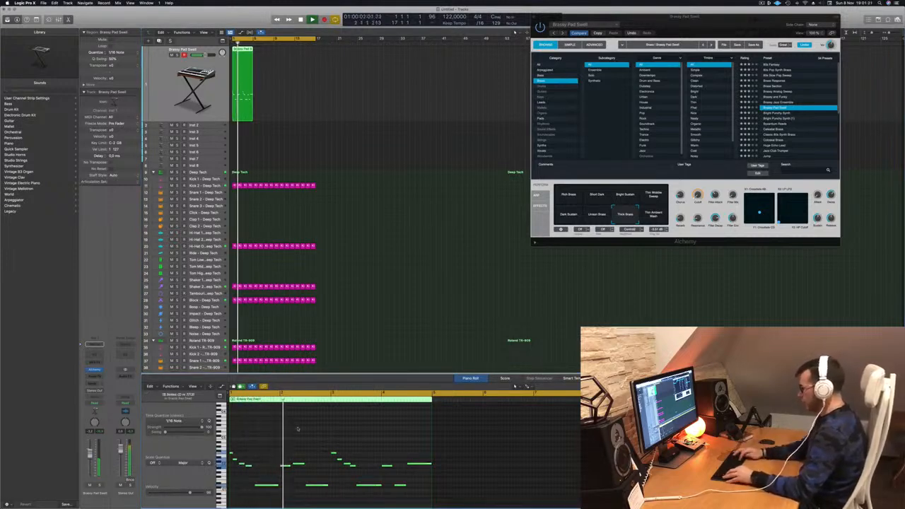
scroll(297, 428, "up", 2)
key("Return")
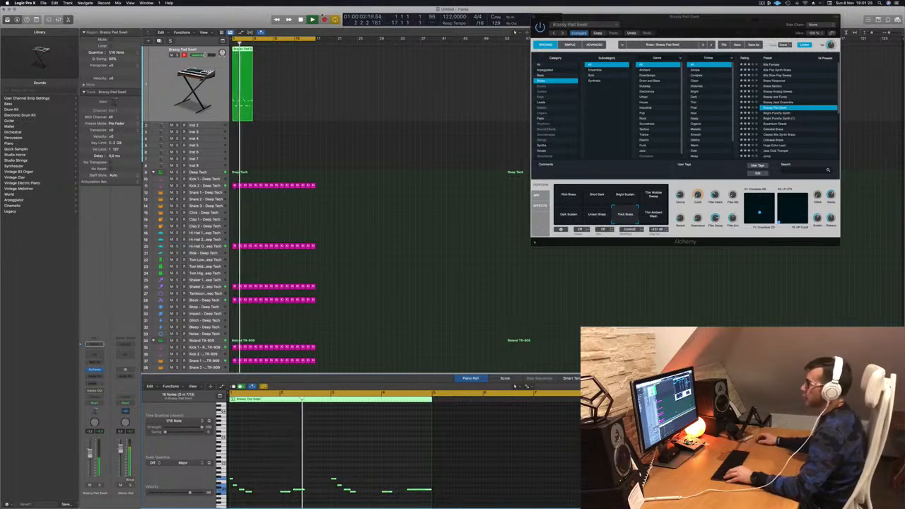
Audition Alchemy's performance snapshots from Short Dark to Thick Brass against the loop and choose Rich Brass
key("super+Up")
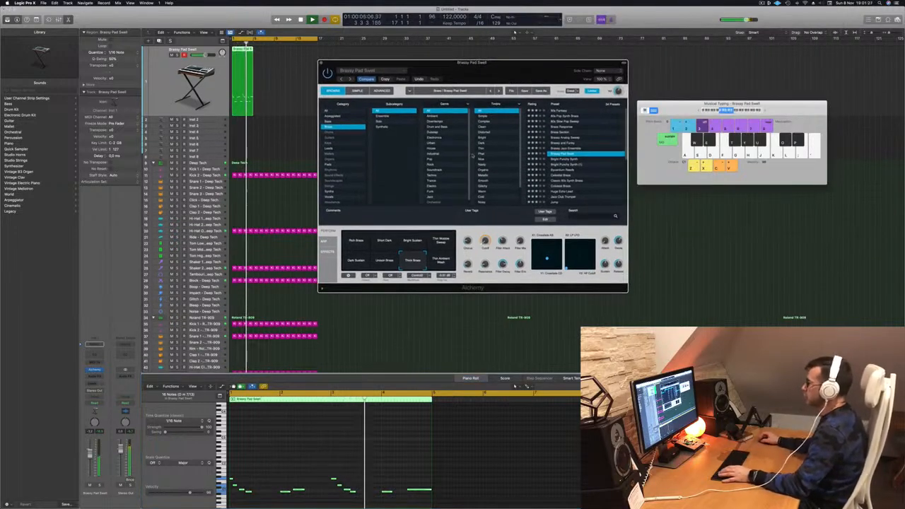
key("Return")
left_click(361, 244)
key("Return")
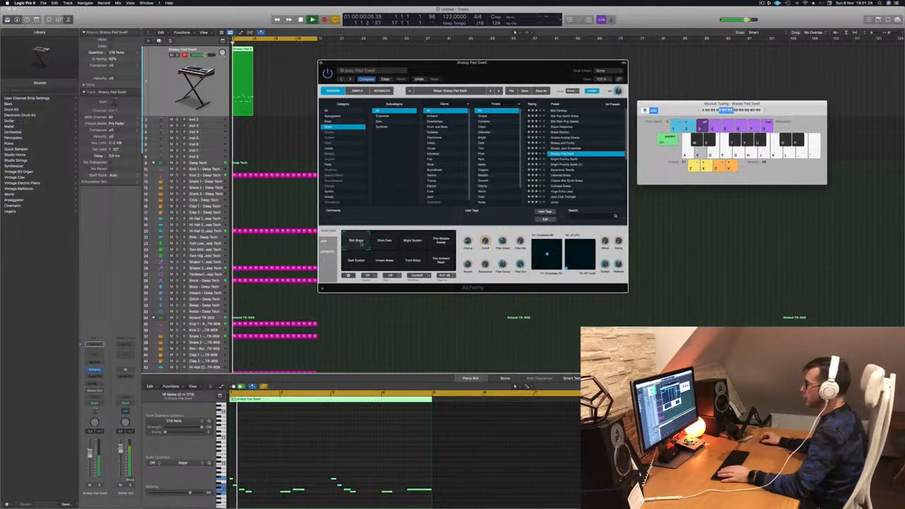
left_click(383, 244)
key("Return")
left_click(413, 244)
left_click(446, 246)
key("Return")
key("Return")
left_click(356, 260)
left_click(384, 260)
left_click(409, 261)
key("Return")
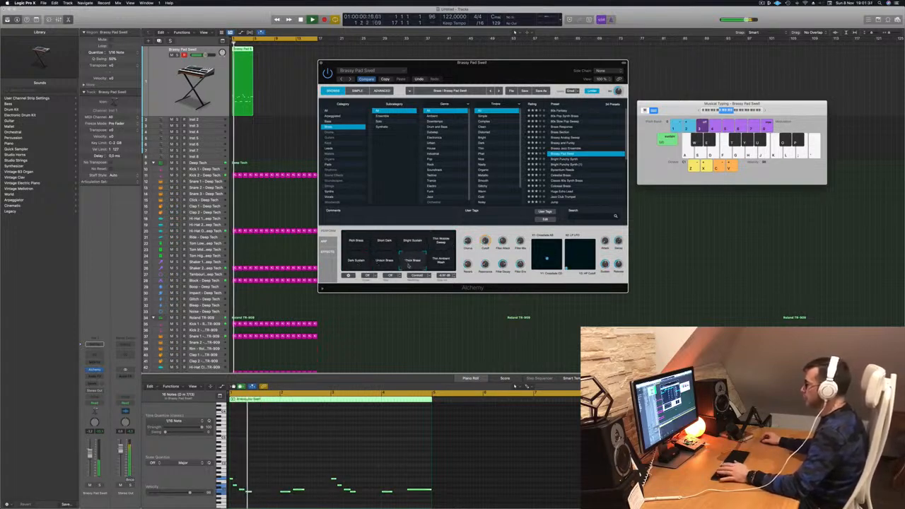
left_click(355, 240)
key("Return")
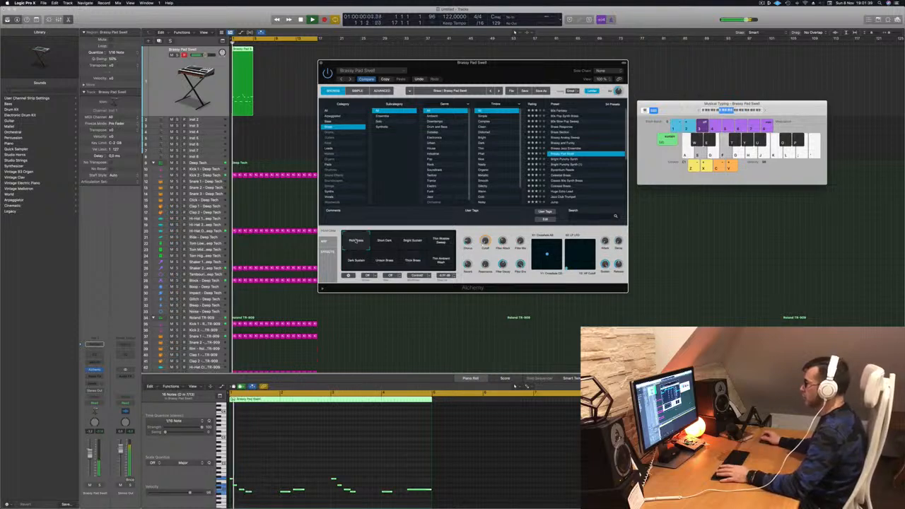
Move the Alchemy window aside and copy the four-bar brass region until it fills bars 1 to 16
left_click_drag(530, 71, 556, 123)
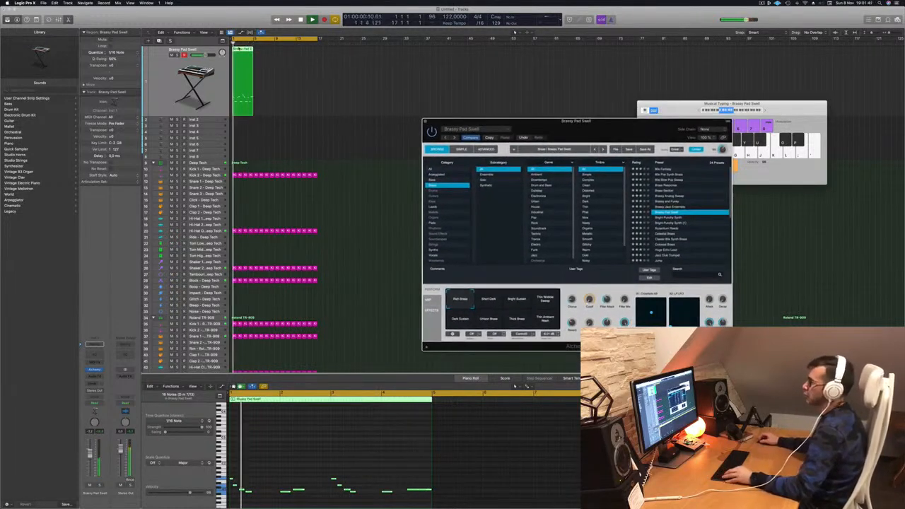
left_click_drag(245, 55, 280, 59)
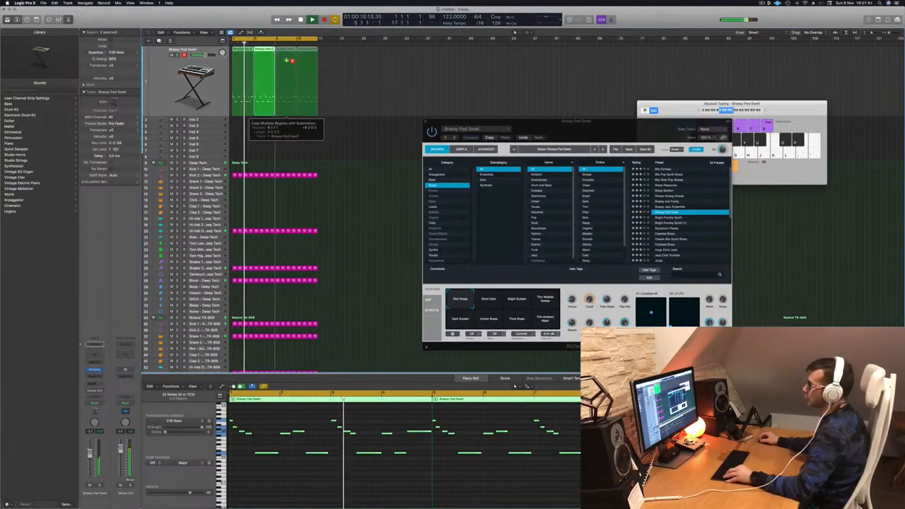
key("super+r")
Insert a stereo Compressor on the Brassy Pad Swell track, side-chained to Kick 1 - Roland TR-909, and close its window
left_click_drag(547, 125, 464, 88)
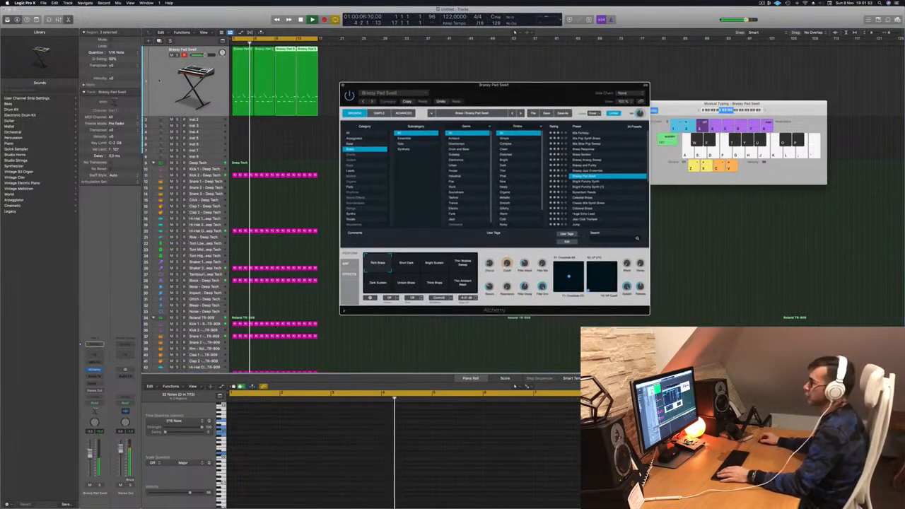
left_click(94, 369)
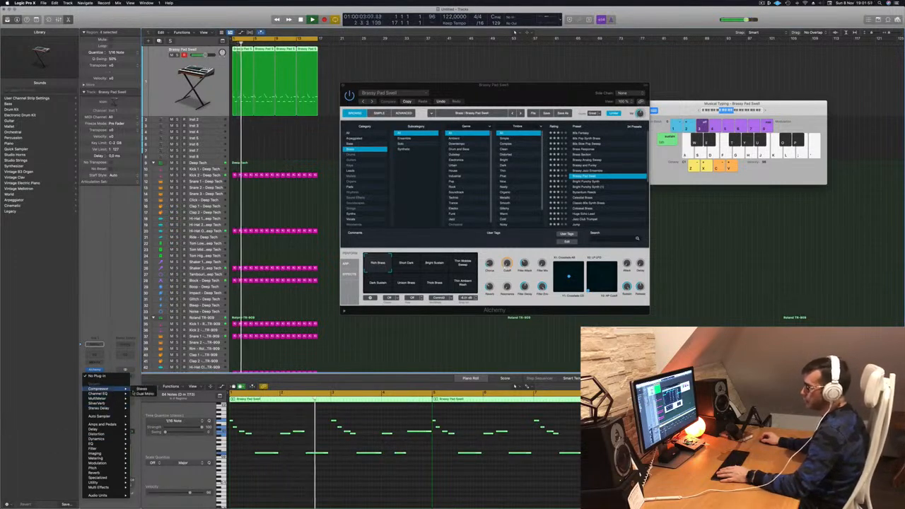
left_click(141, 390)
left_click(538, 83)
mouse_move(525, 96)
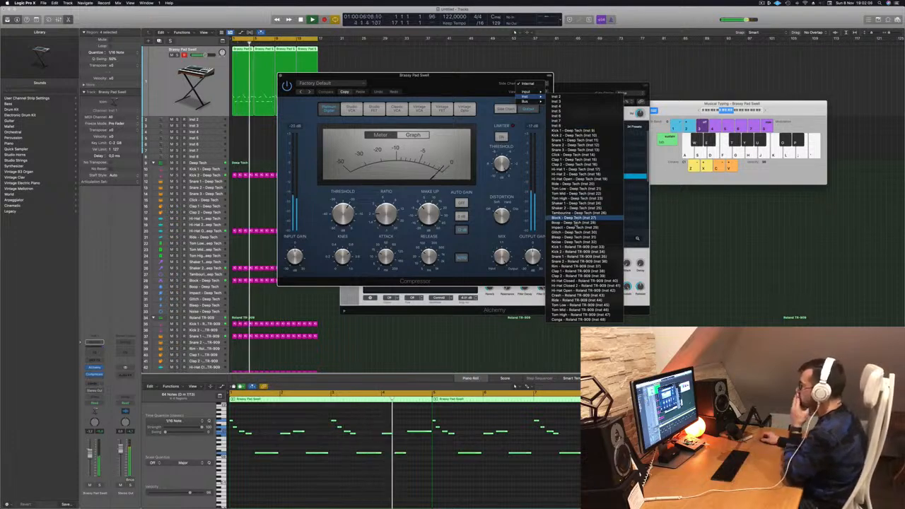
left_click(576, 248)
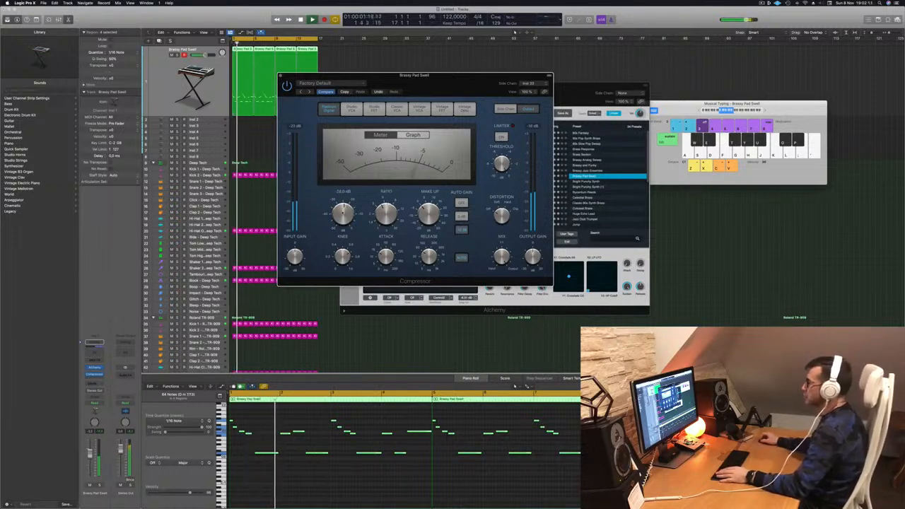
left_click_drag(447, 82, 552, 134)
left_click(385, 128)
left_click_drag(495, 96, 510, 94)
Add a send to Bus 7 on the Brassy Pad Swell channel strip
key("Return")
left_click(207, 95)
key("Return")
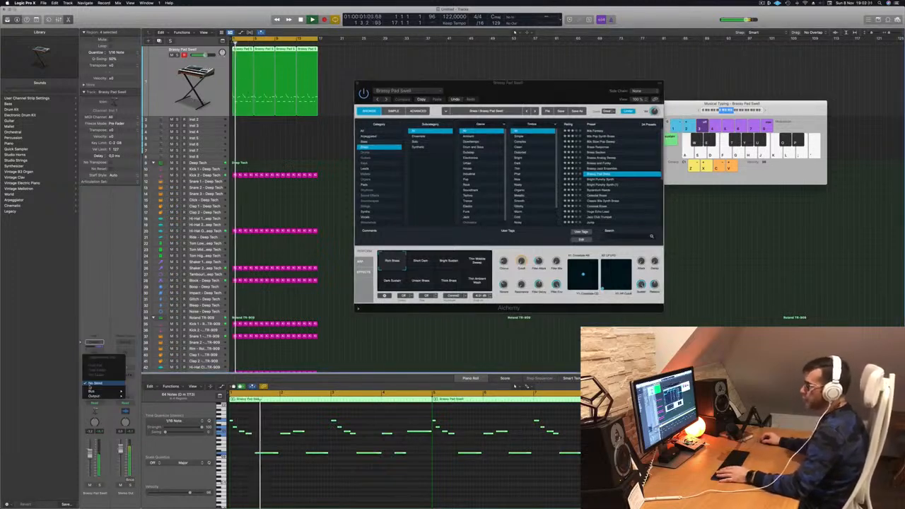
left_click(95, 382)
mouse_move(92, 385)
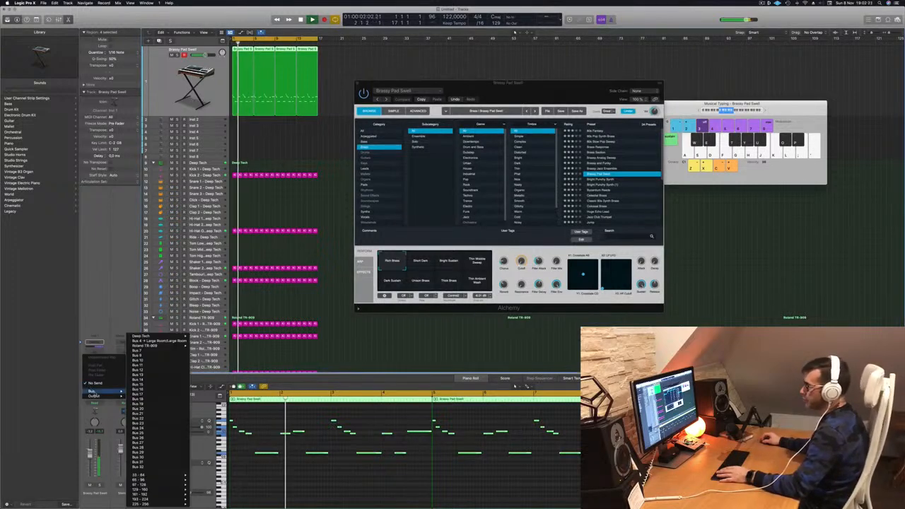
left_click(141, 352)
key("space")
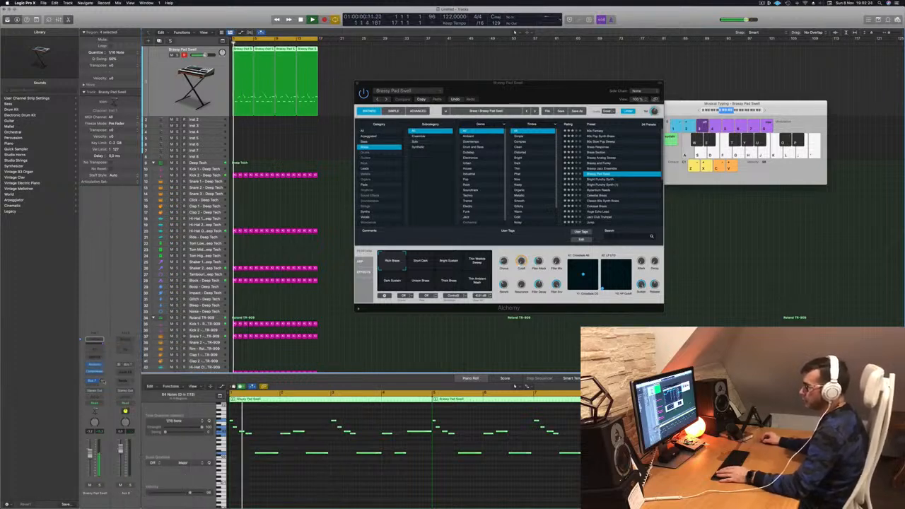
Insert ChromaVerb on the Bus 7 return channel and raise the brass track's send level to it
left_click(126, 371)
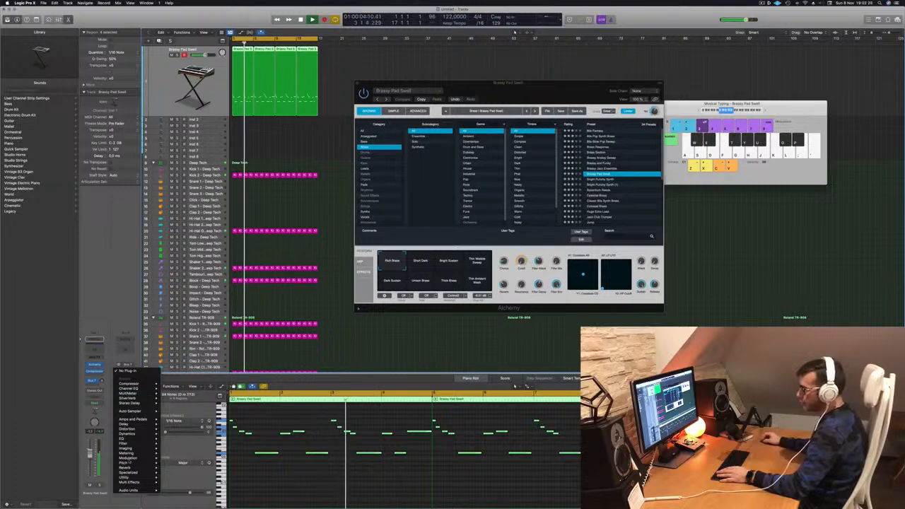
mouse_move(124, 467)
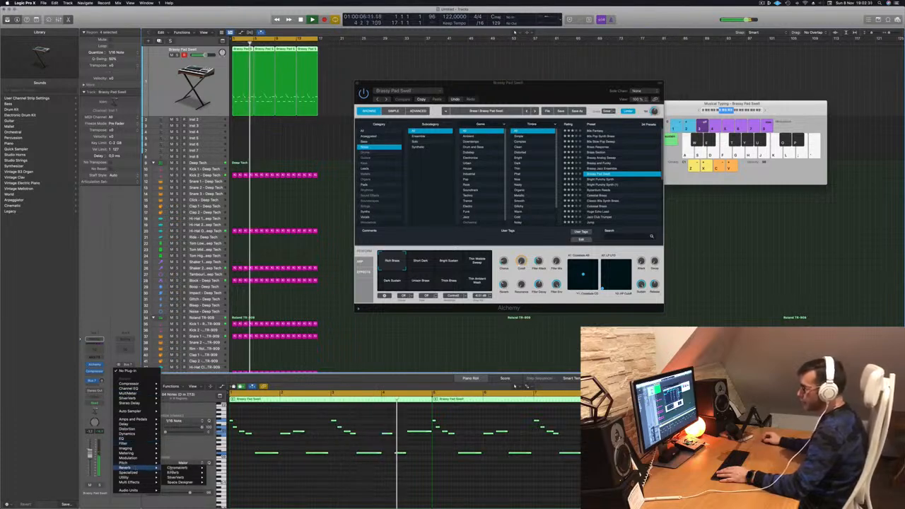
mouse_move(176, 468)
left_click(216, 468)
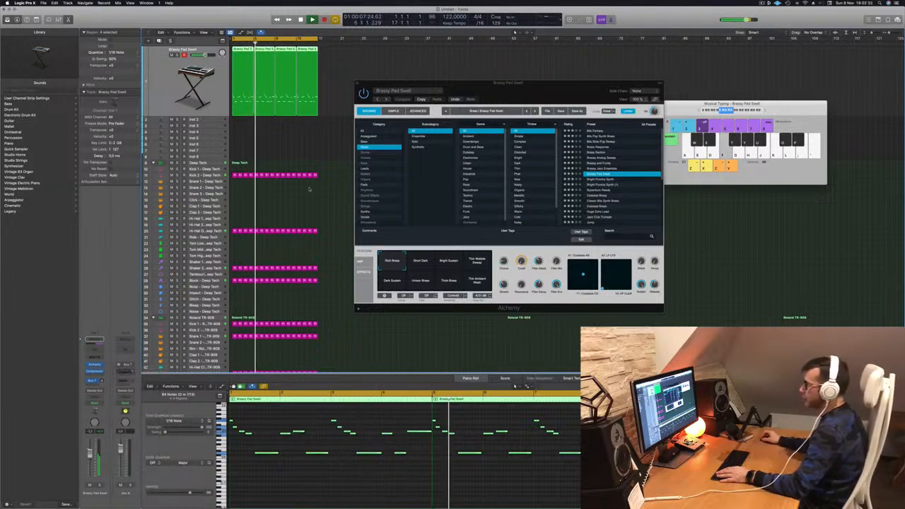
left_click_drag(440, 80, 493, 88)
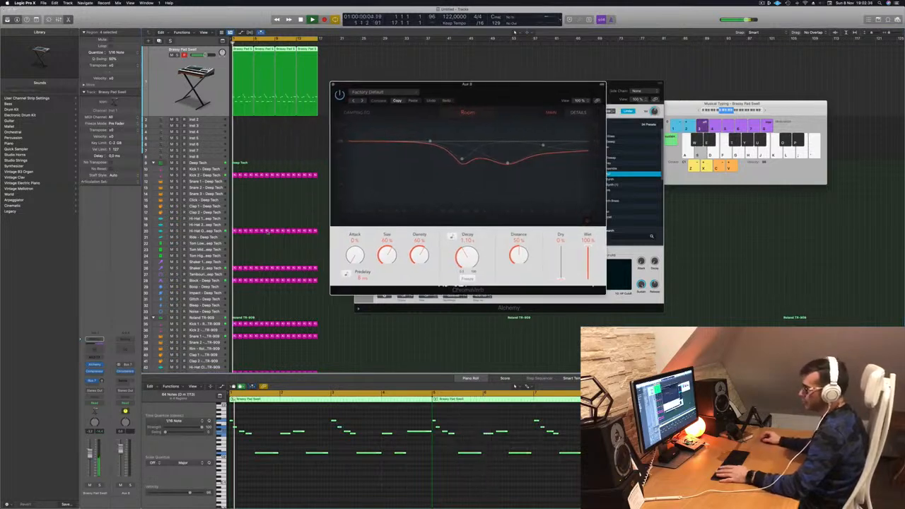
left_click_drag(102, 381, 102, 381)
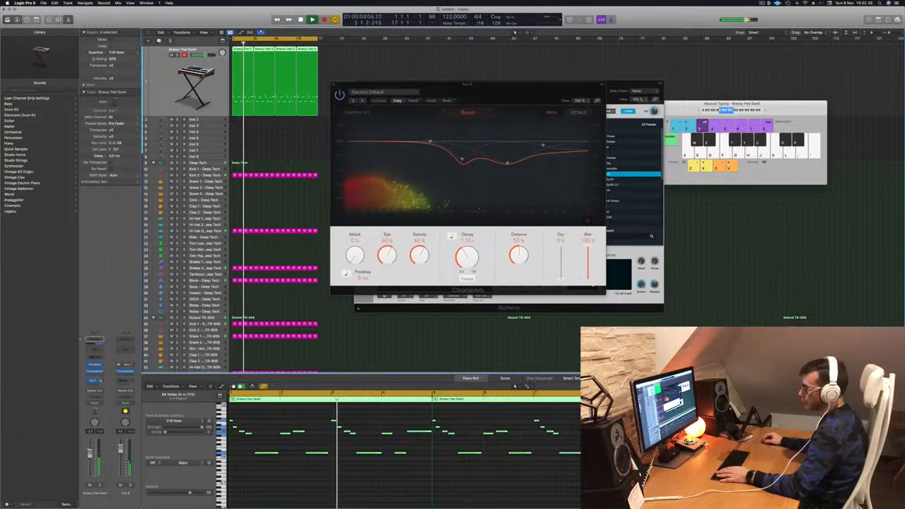
Add a Channel EQ to the reverb return with a low cut at about 169 Hz, and close its window
left_click(125, 344)
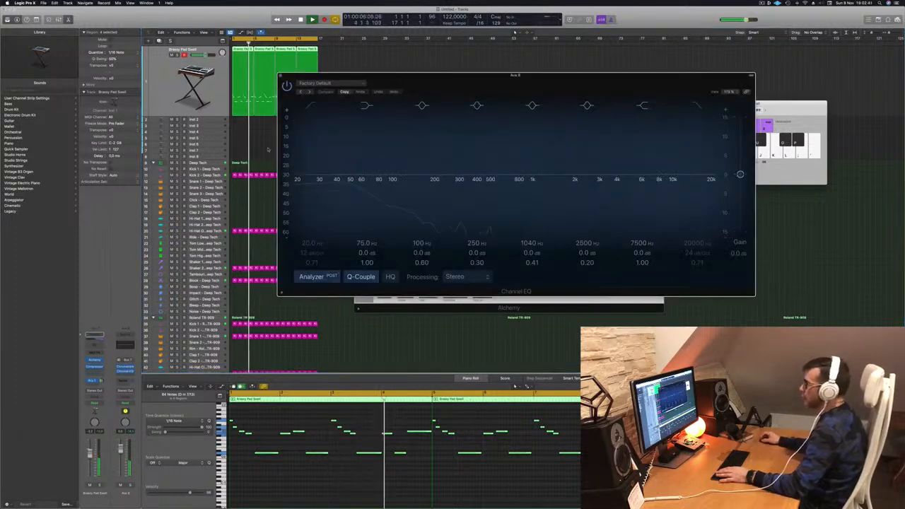
left_click_drag(317, 167, 438, 154)
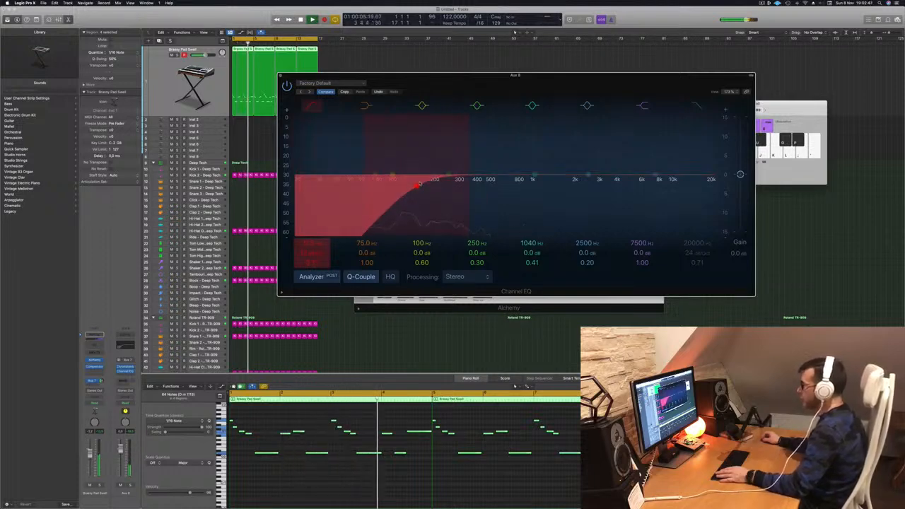
left_click_drag(416, 186, 423, 185)
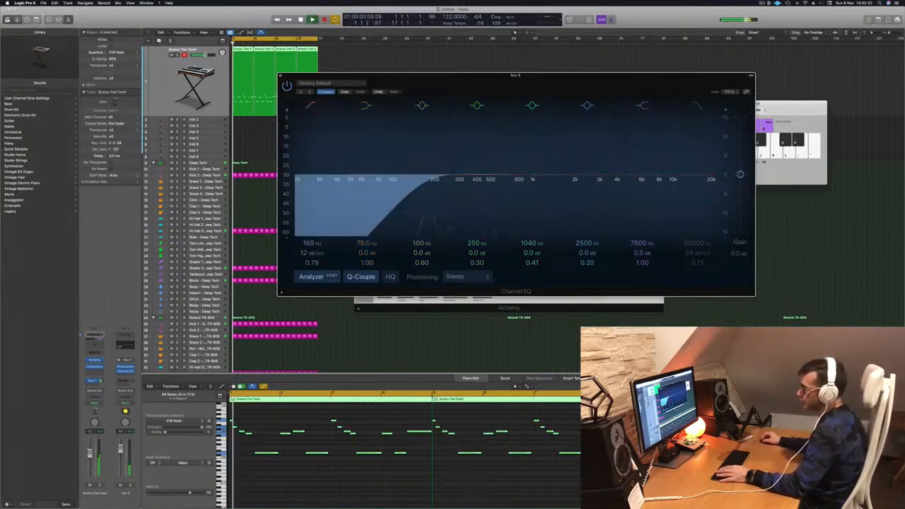
left_click_drag(495, 75, 615, 83)
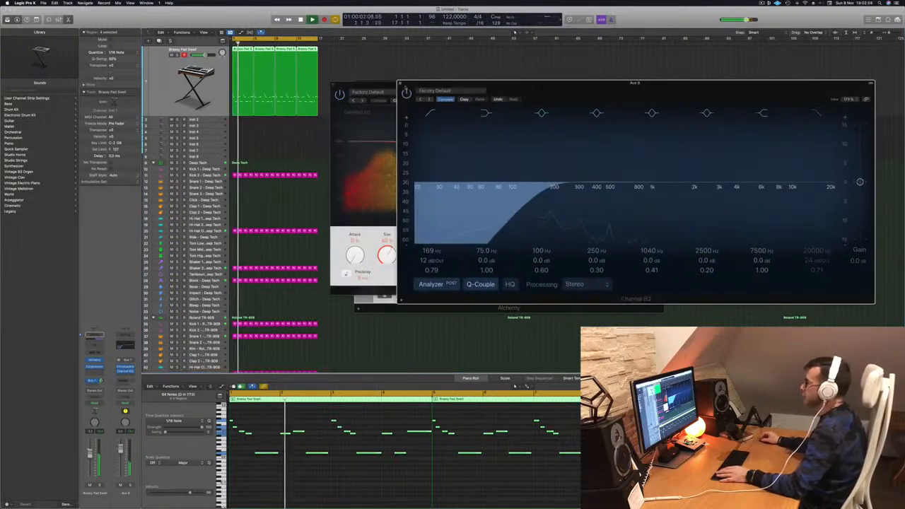
left_click(400, 84)
Step through ChromaVerb's presets, choose Large Ambience, and close the reverb window
left_click_drag(463, 83, 438, 104)
left_click(336, 121)
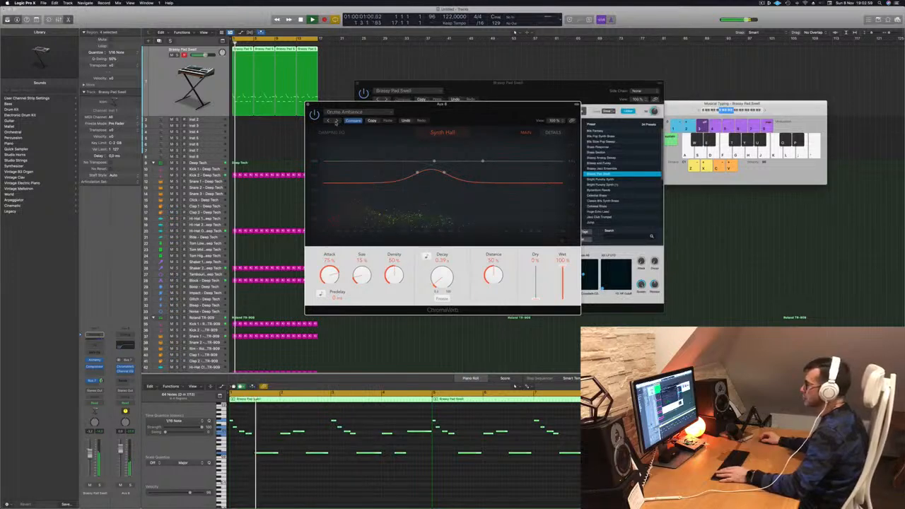
left_click(336, 121)
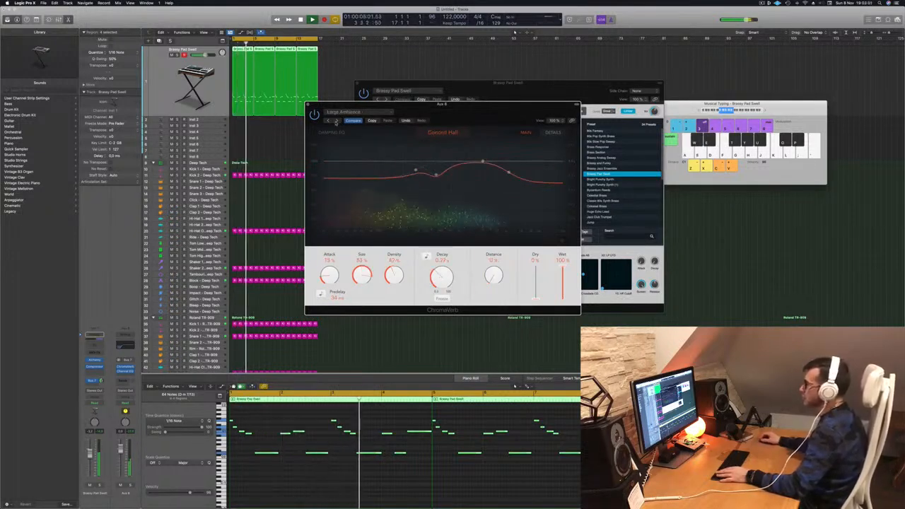
left_click(335, 122)
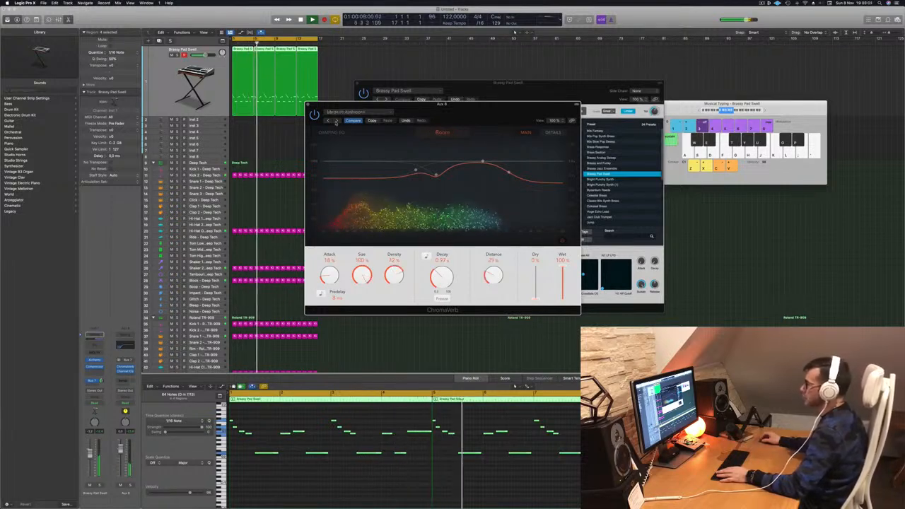
left_click(329, 120)
left_click_drag(465, 108, 440, 101)
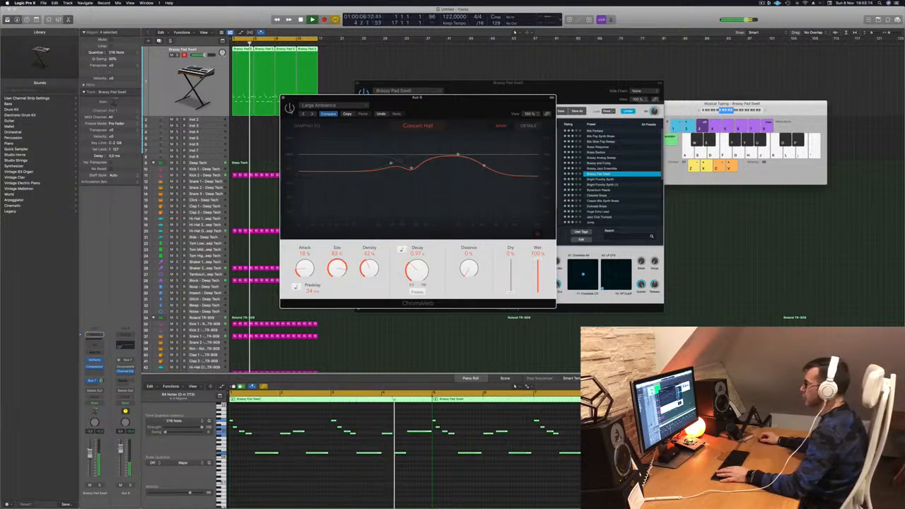
left_click_drag(426, 101, 437, 104)
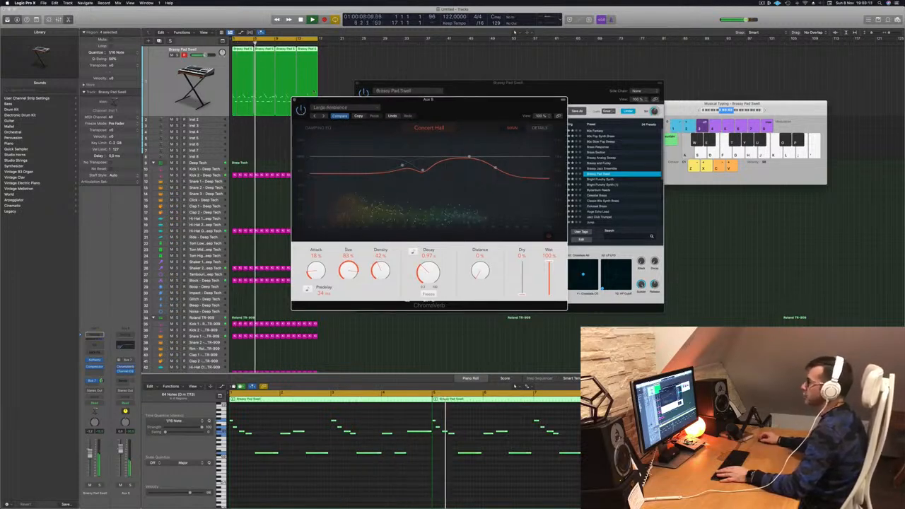
left_click(294, 99)
Select the Inst 2 track, increase its height, and open its Alchemy instrument for choosing a new sound
left_click_drag(507, 84, 525, 83)
key("Return")
left_click(214, 118)
left_click(209, 120)
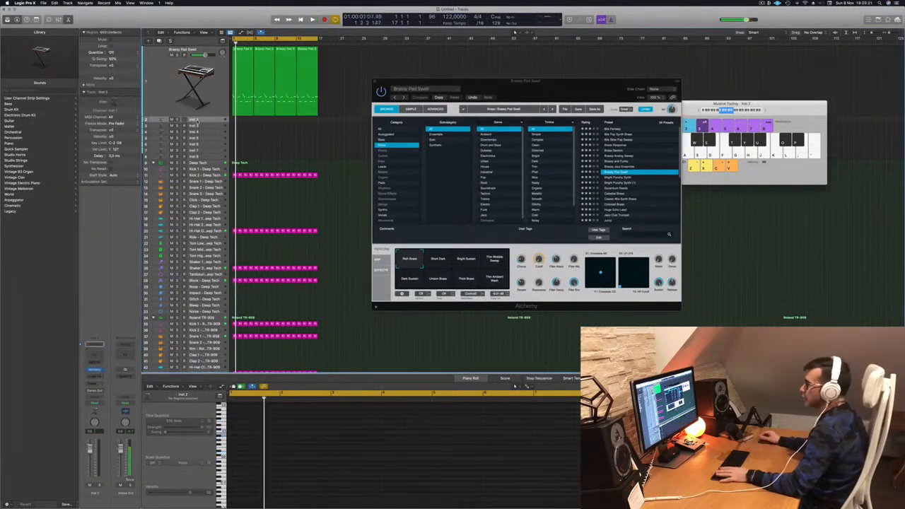
left_click_drag(206, 122, 205, 140)
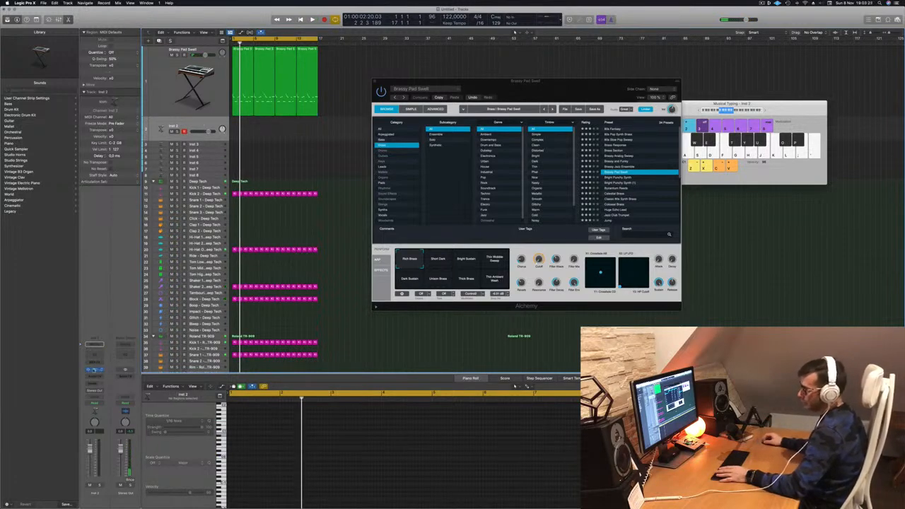
left_click(94, 371)
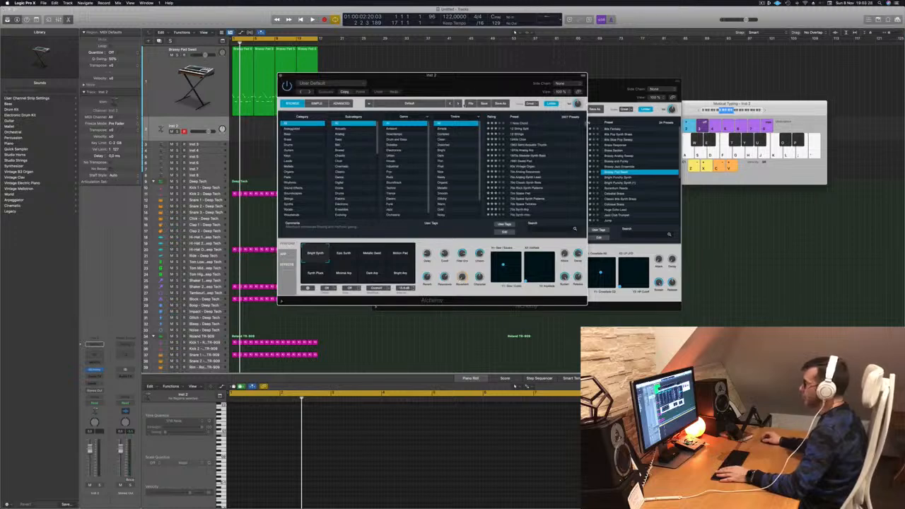
left_click_drag(473, 88, 504, 92)
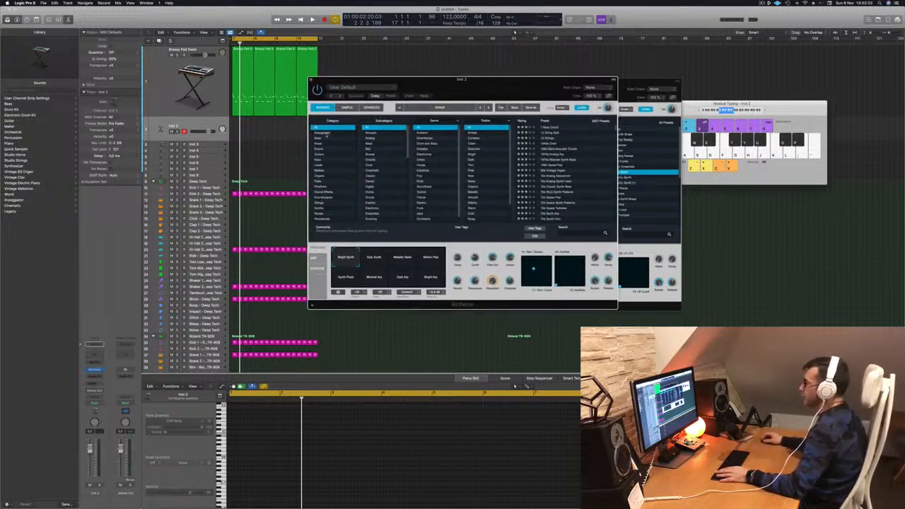
Search Alchemy's presets for "acid" and load the Classic Acid Patterns preset
type("aero")
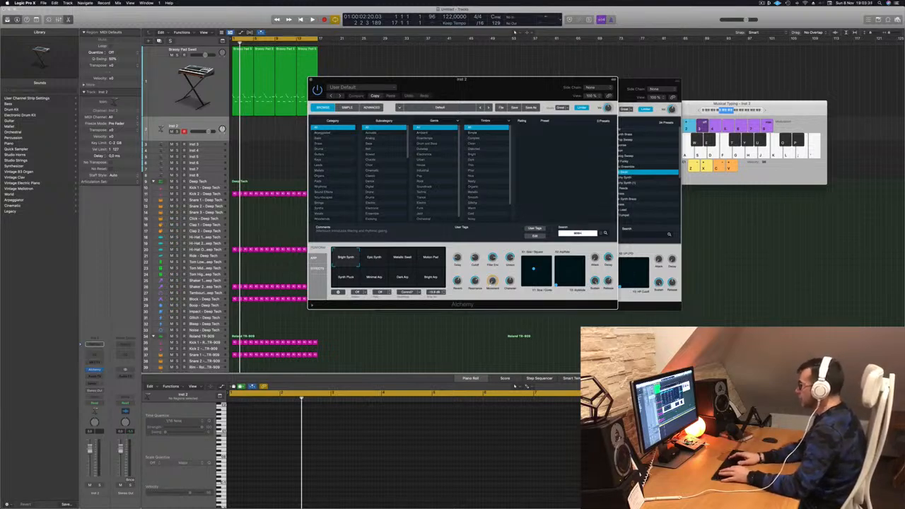
type("d")
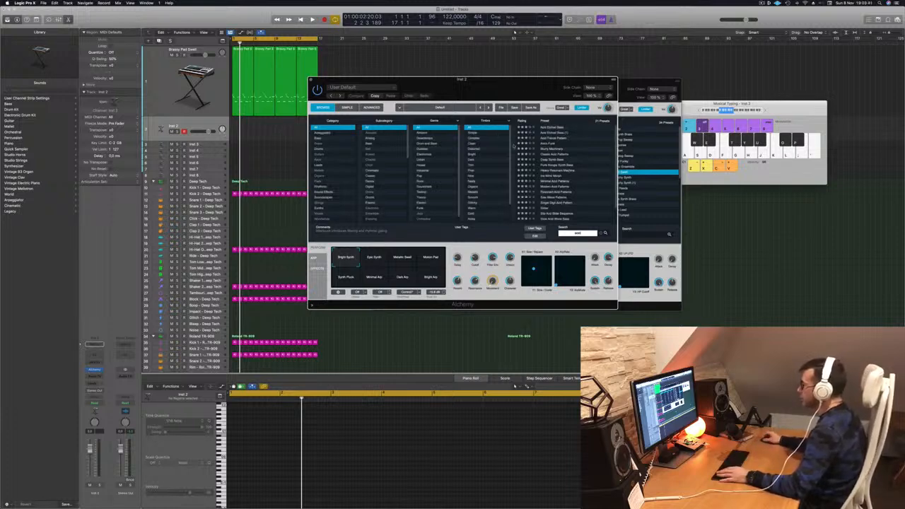
left_click(560, 154)
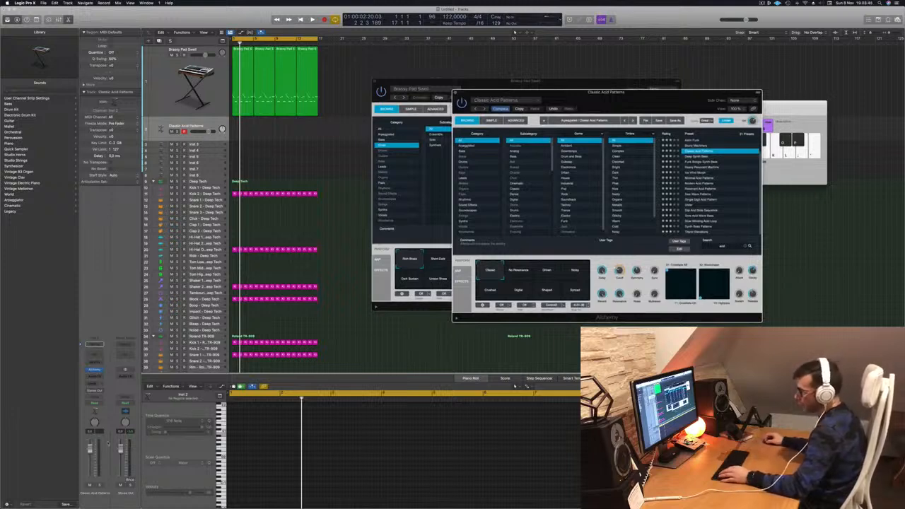
Lower the Classic Acid Patterns track's volume, start playback, and bring the Musical Typing keyboard in front of the Alchemy window
left_click(90, 453)
key("space")
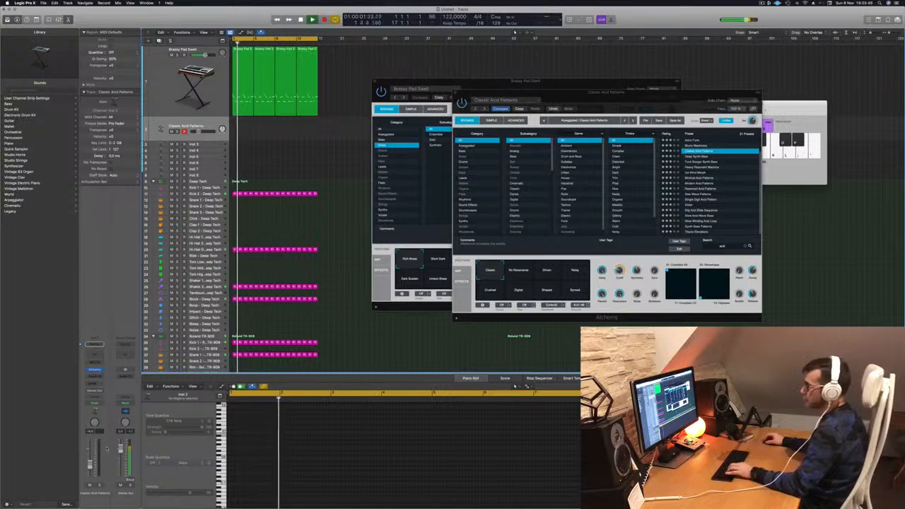
left_click_drag(786, 110, 772, 141)
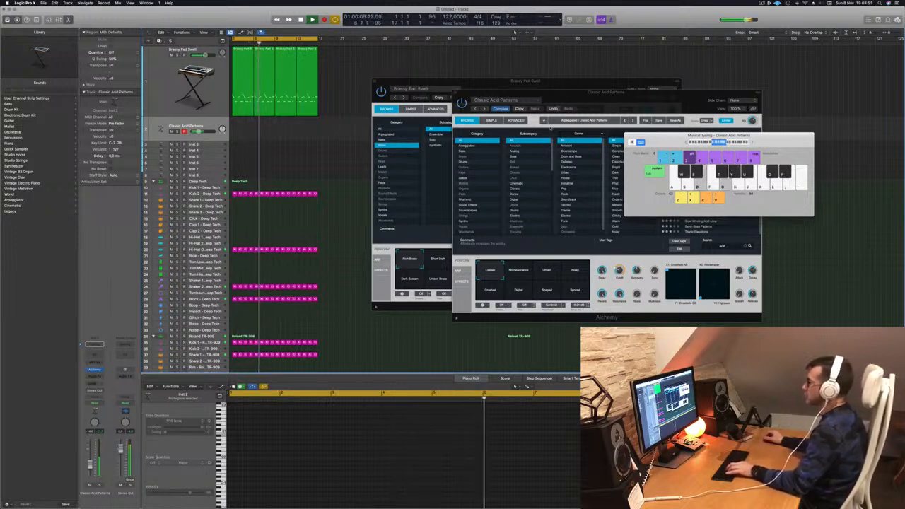
Copy the first Brassy Pad Swell region to the Classic Acid Patterns track, delete its upper notes, and shift the low notes to bar 1
left_click_drag(244, 79, 243, 129)
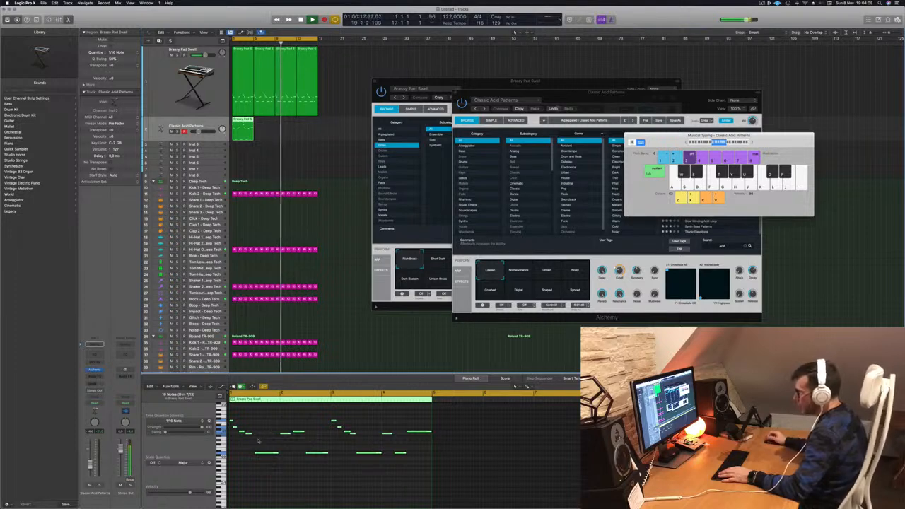
left_click_drag(244, 442, 449, 415)
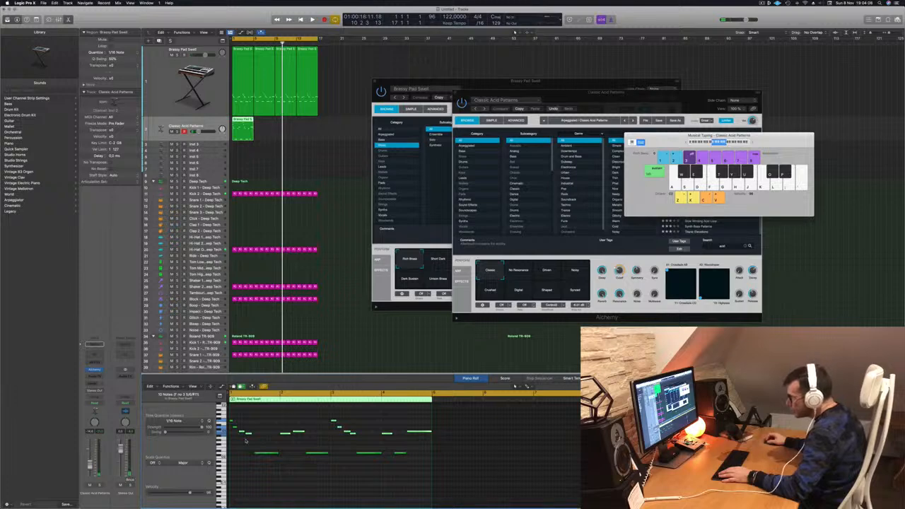
left_click_drag(233, 441, 449, 412)
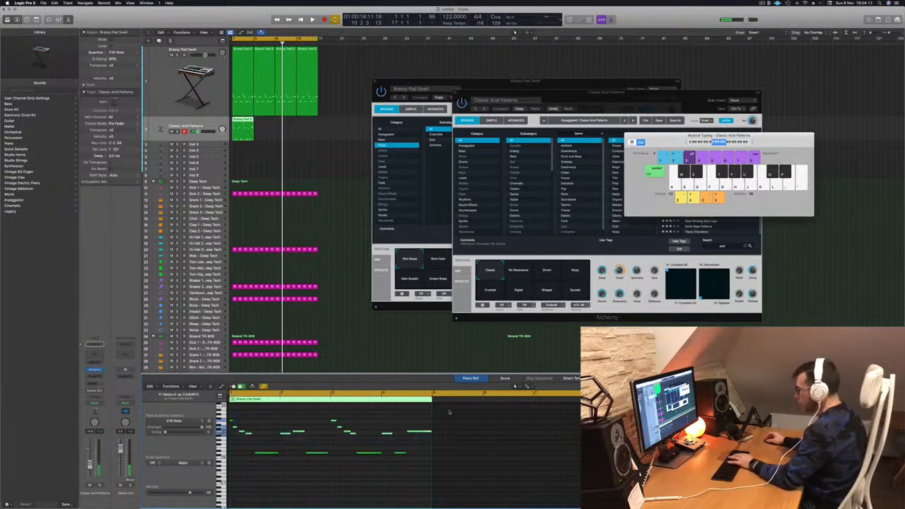
left_click_drag(256, 433, 487, 487)
left_click_drag(265, 453, 240, 454)
key("space")
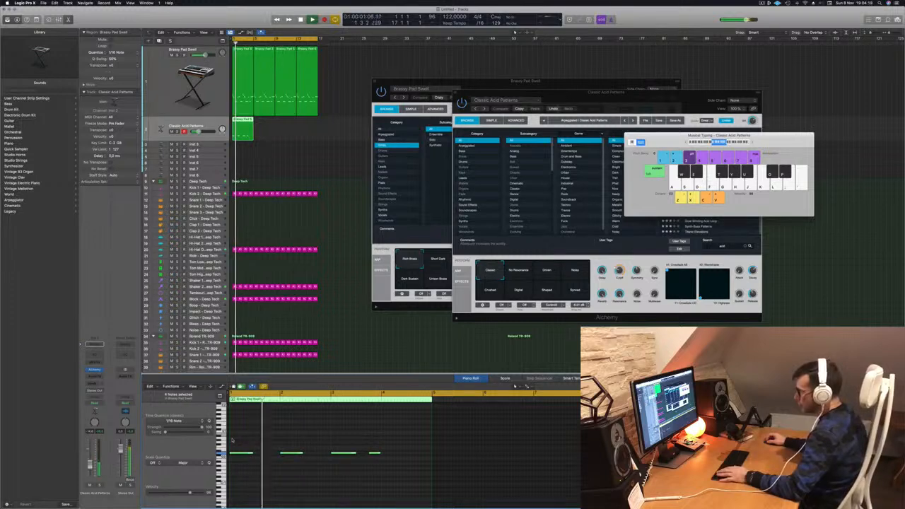
Delete the last two low notes, stretch the remaining two to a bar each, and duplicate them to fill four bars
left_click_drag(332, 441, 390, 468)
key("Delete")
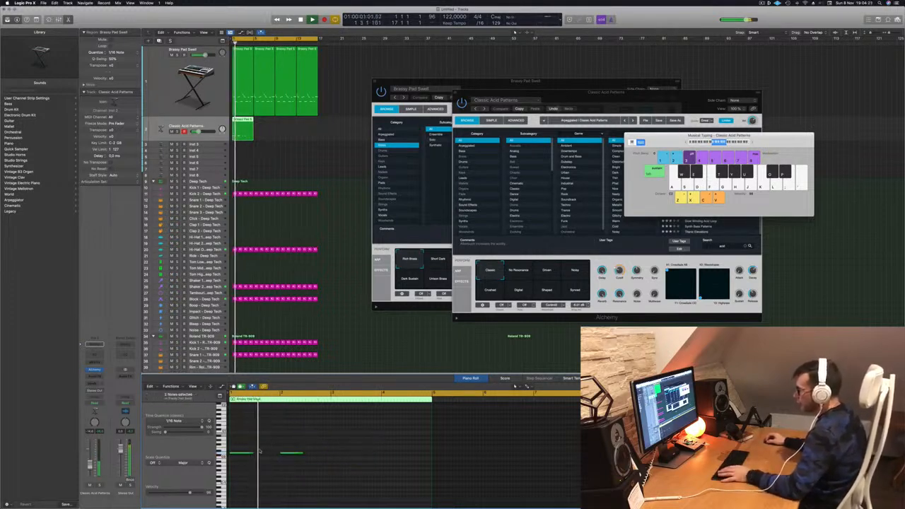
left_click_drag(252, 452, 280, 452)
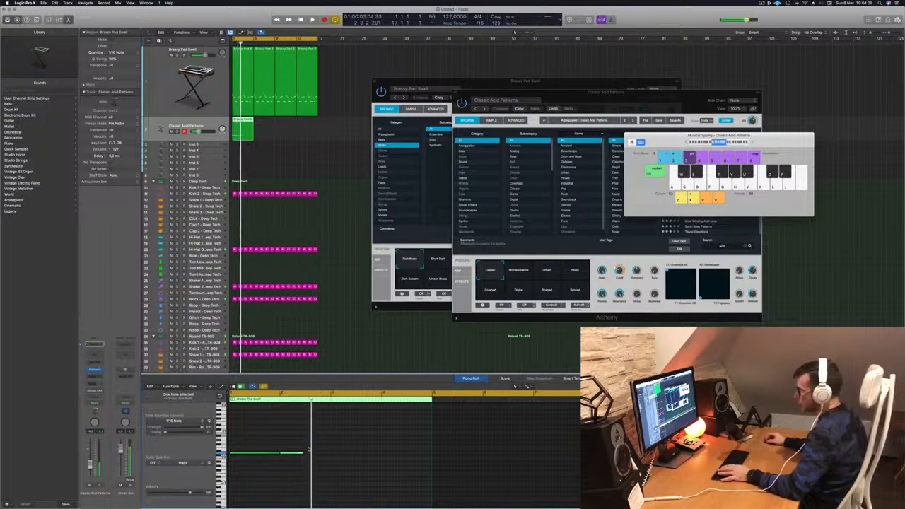
left_click_drag(300, 452, 327, 456)
left_click_drag(350, 449, 330, 455)
key("space")
left_click_drag(250, 444, 447, 464)
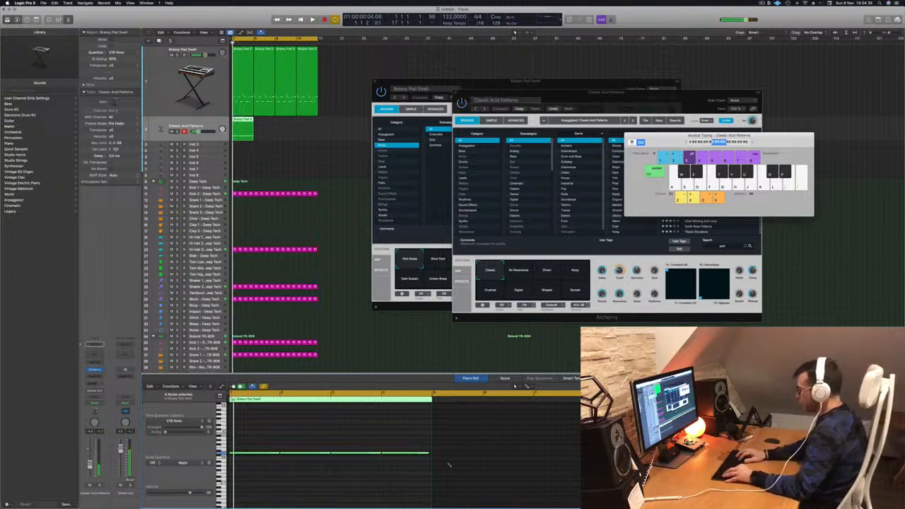
Transpose all notes in the Classic Acid Patterns region upward by octave and play the result
left_click(394, 492)
key("super+a")
key("alt+shift+Up")
key("space")
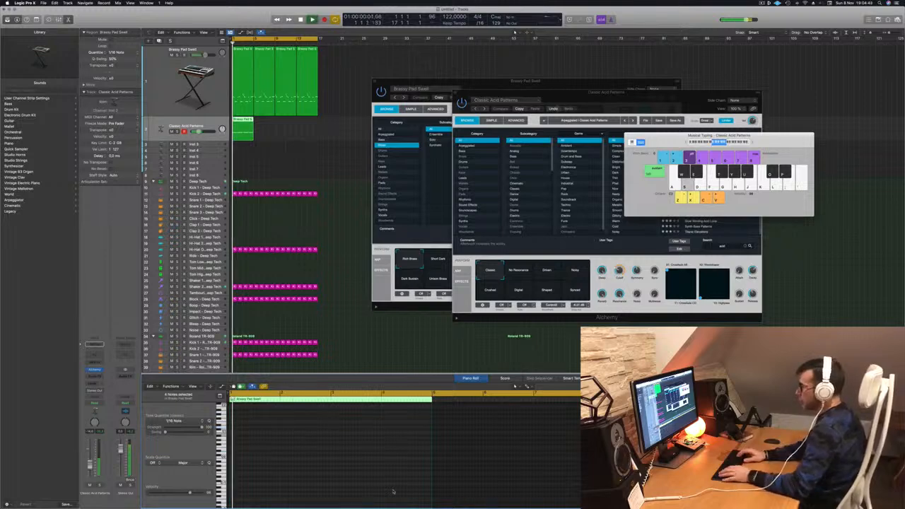
Choose Alchemy's No Resonance performance snapshot and duplicate the acid region to fill 16 bars
left_click_drag(552, 96, 513, 110)
left_click(479, 290)
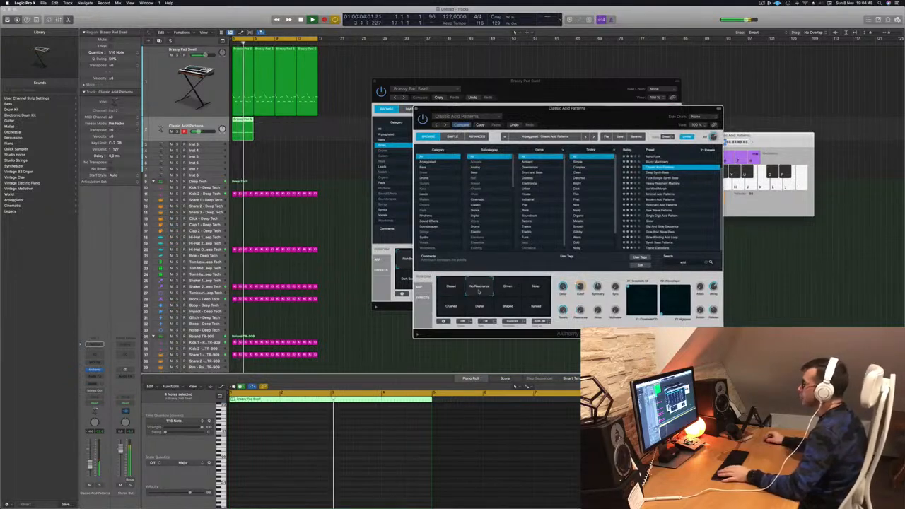
left_click(515, 386)
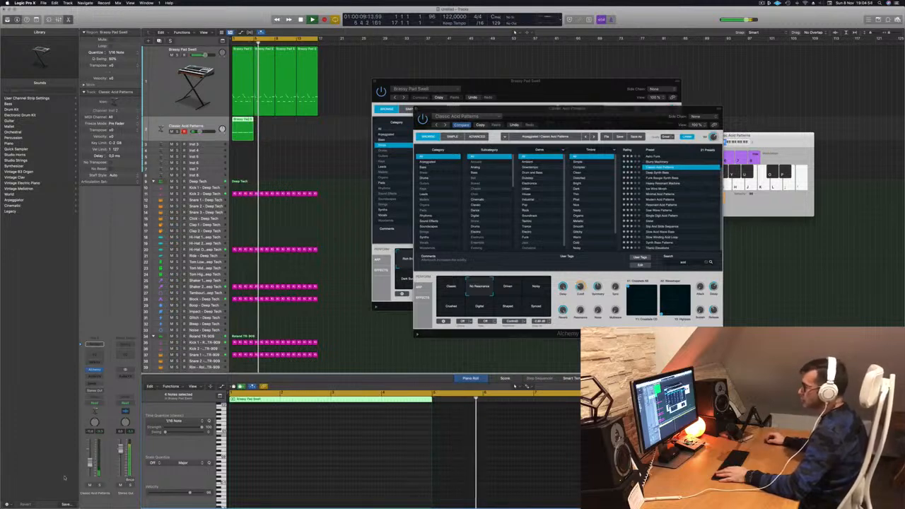
left_click_drag(244, 127, 288, 128)
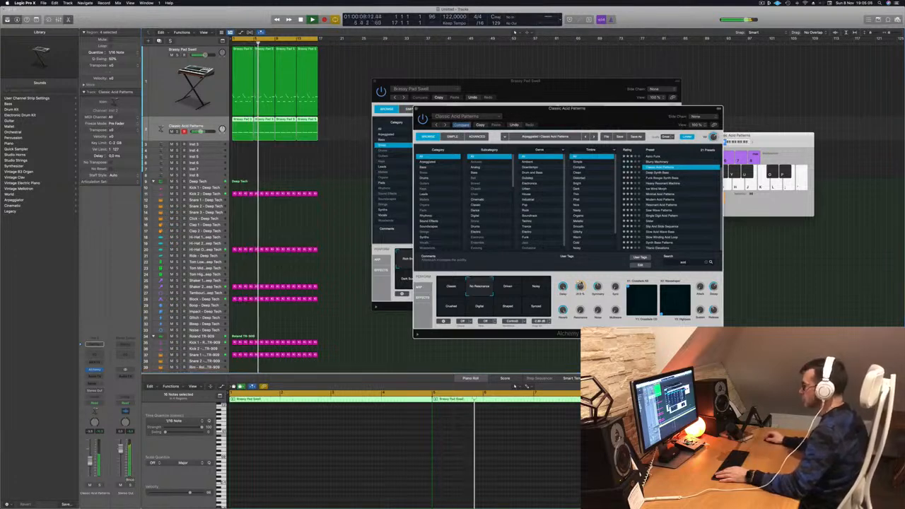
Try the Driven and Crushed snapshots, lower the acid track's volume slightly, and return to No Resonance
left_click(504, 289)
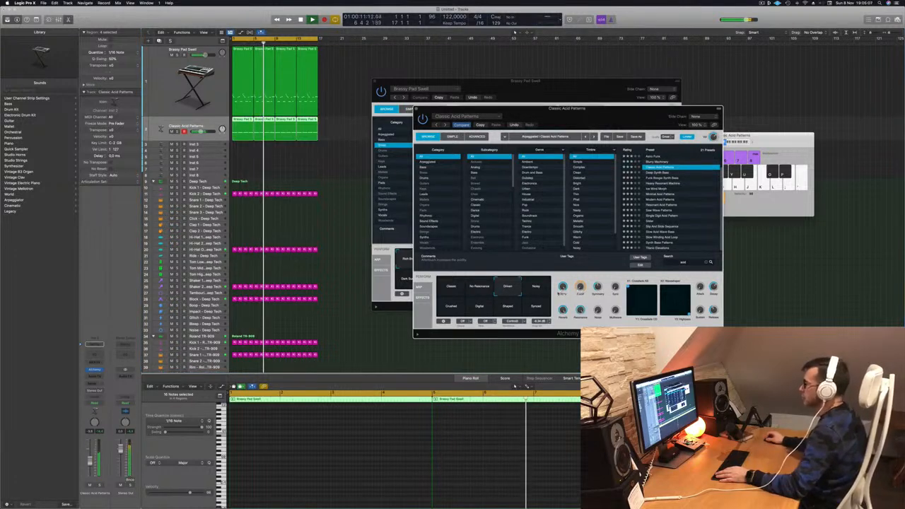
left_click_drag(202, 132, 199, 132)
left_click(451, 304)
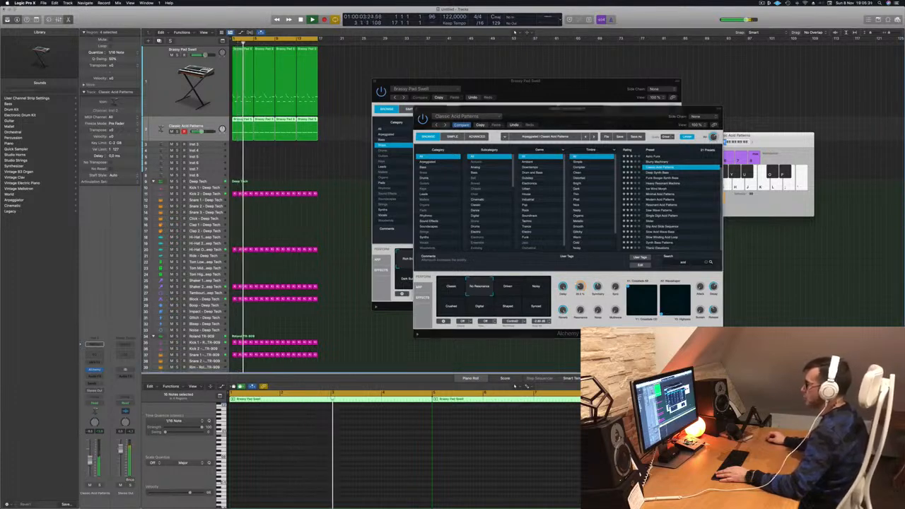
Review Alchemy's arpeggiator settings for the Classic Acid Patterns preset during playback
left_click(420, 286)
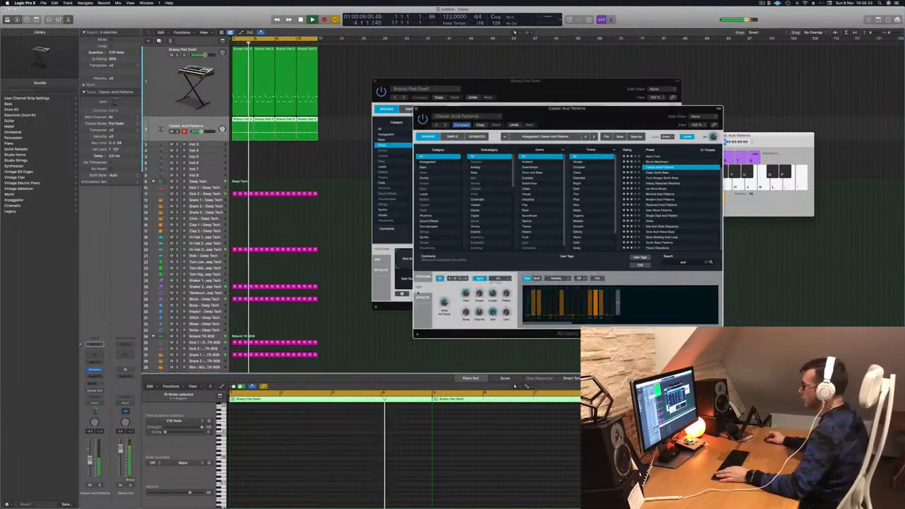
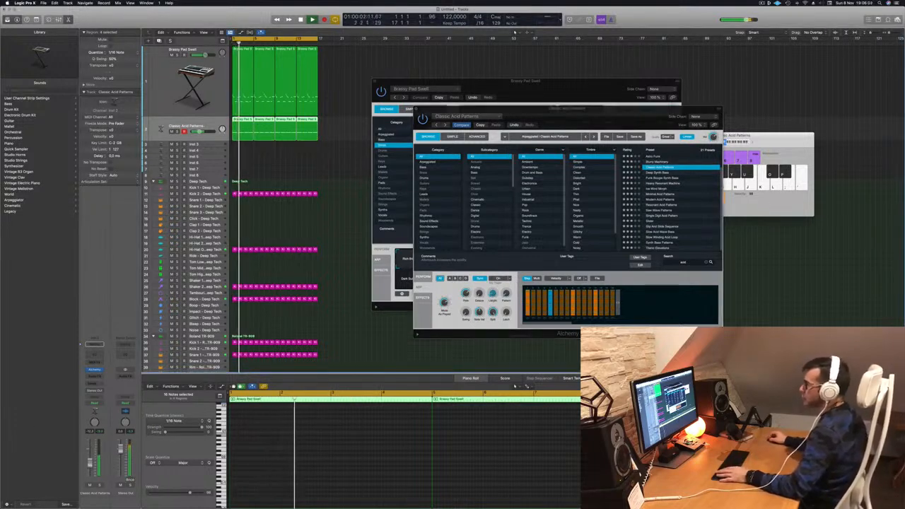
key("space")
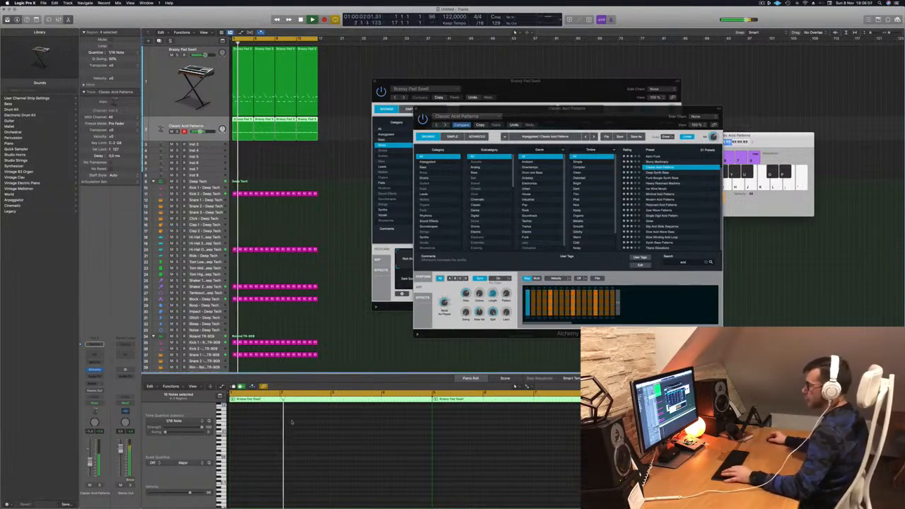
Deselect the regions, close the Musical Typing window and show the mixer below the arrangement
left_click(341, 336)
key("super+k")
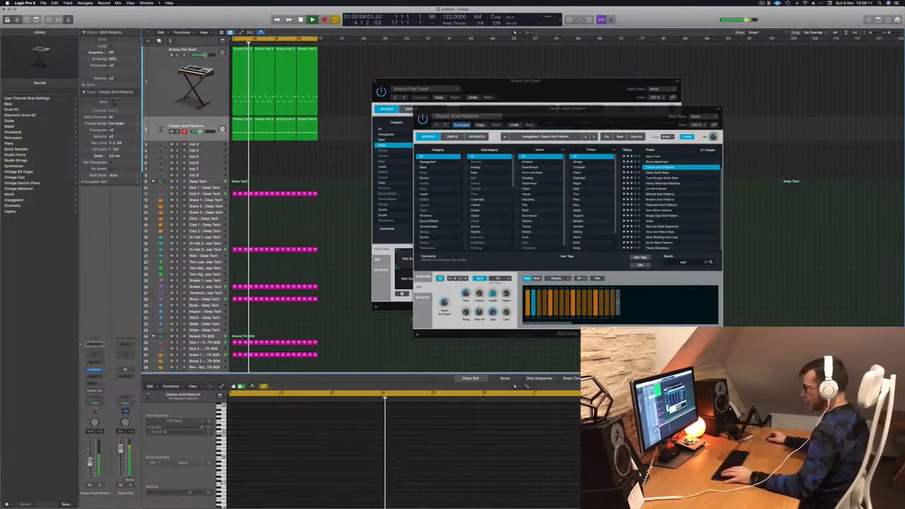
key("x")
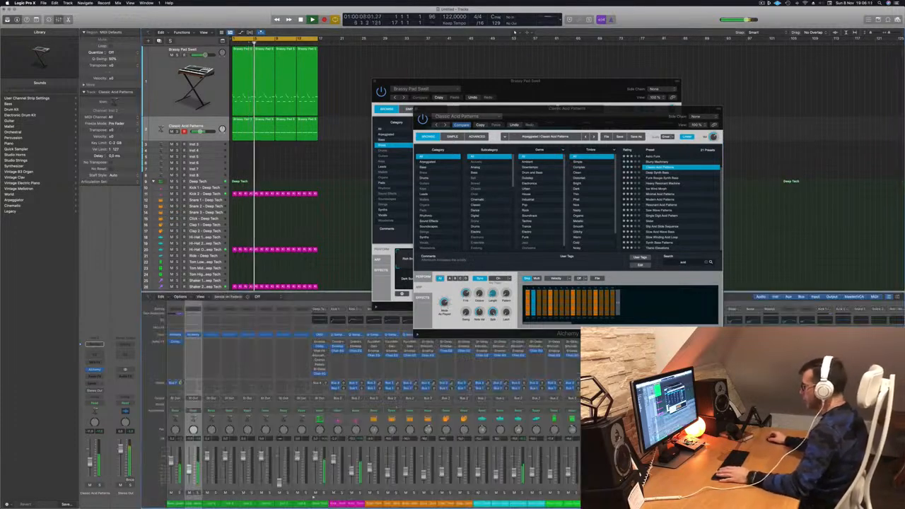
Add a Compressor side-chained from Inst 33 to the Classic Acid Patterns track, and close its window
left_click(205, 125)
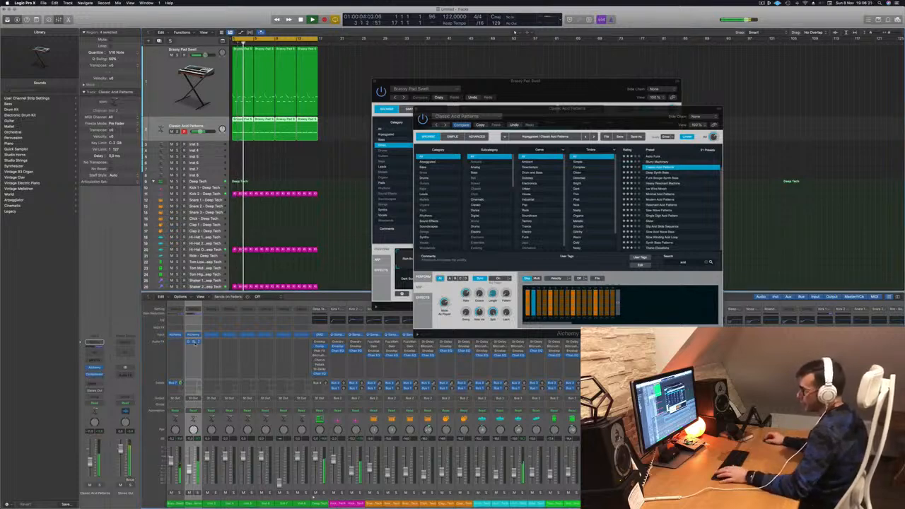
left_click(193, 342)
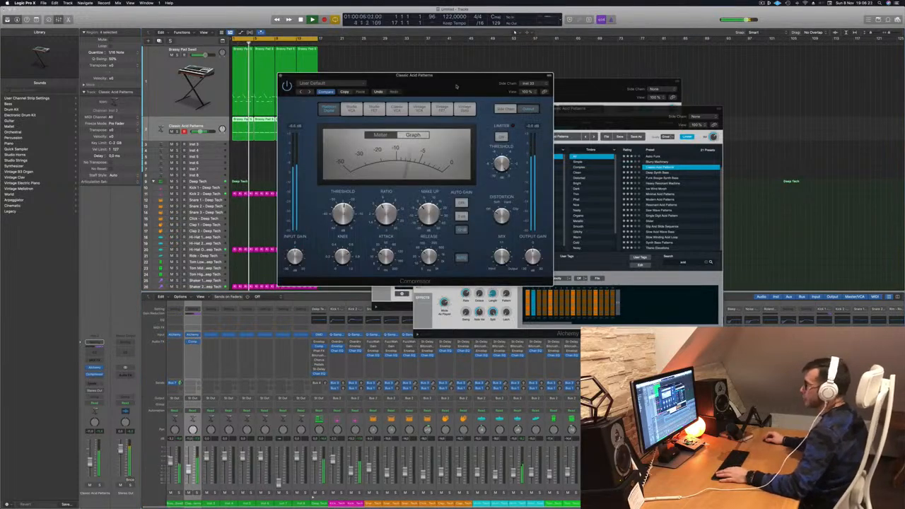
left_click_drag(483, 76, 511, 129)
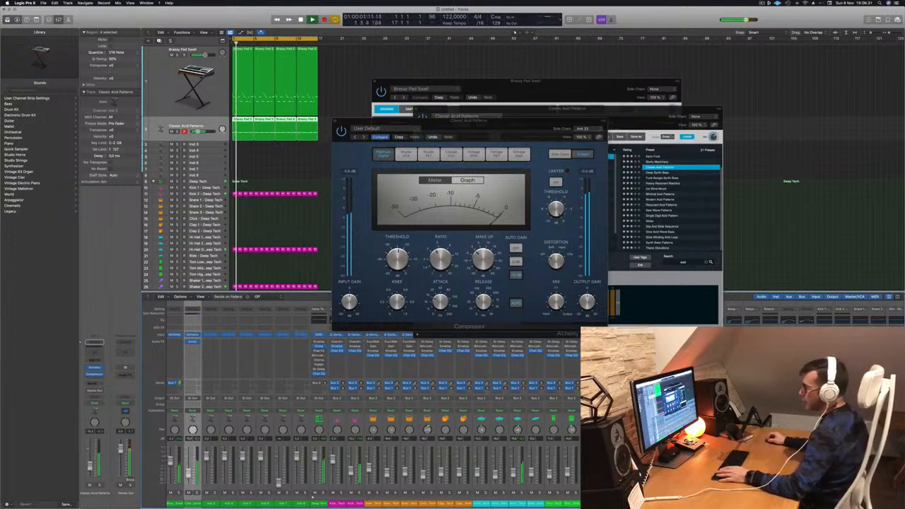
left_click_drag(514, 126, 499, 253)
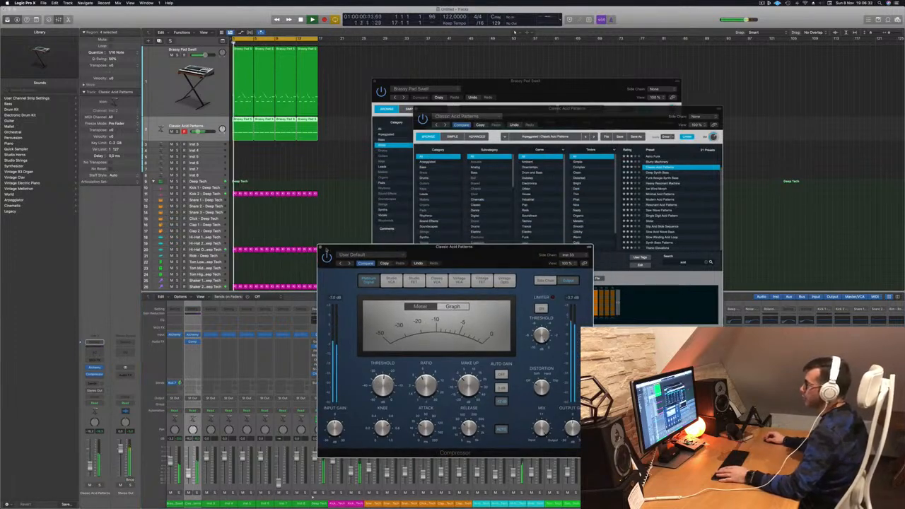
left_click(320, 249)
Switch the Classic Acid Patterns preset to its Driven performance variation in Alchemy
left_click_drag(573, 119, 549, 135)
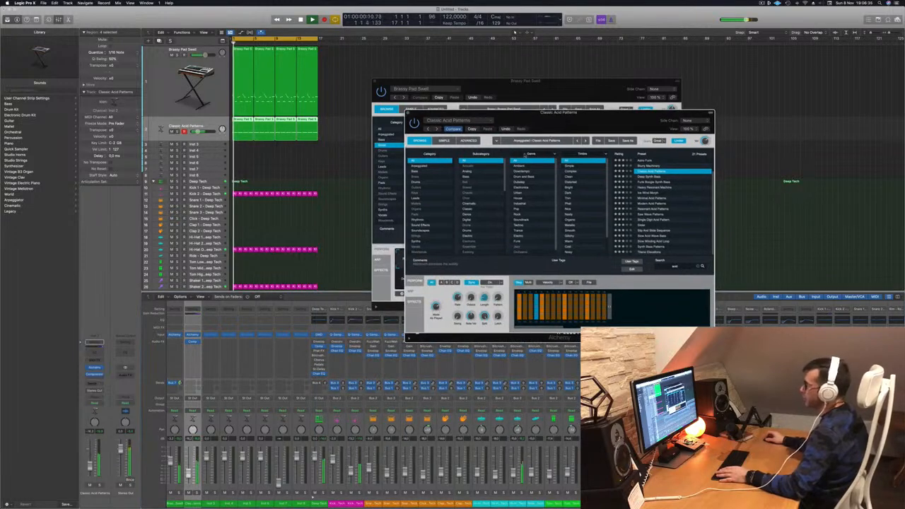
left_click(414, 282)
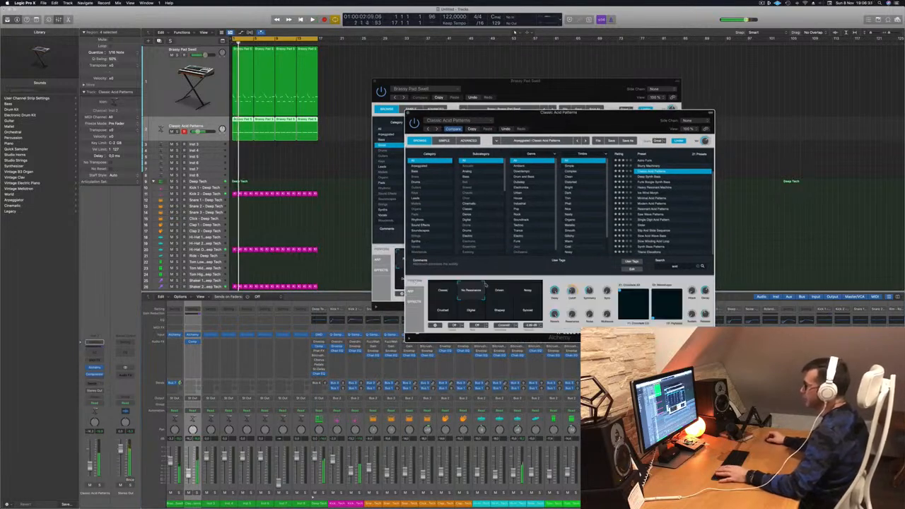
left_click(500, 291)
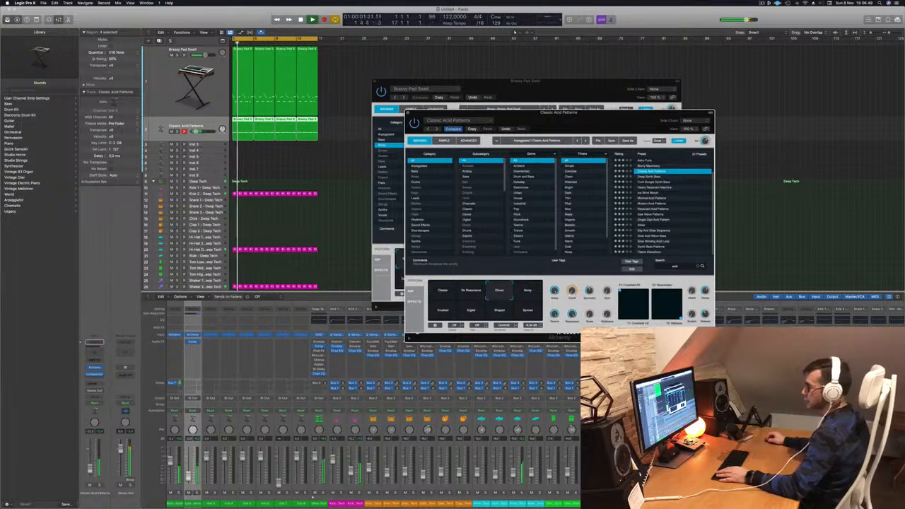
key("v")
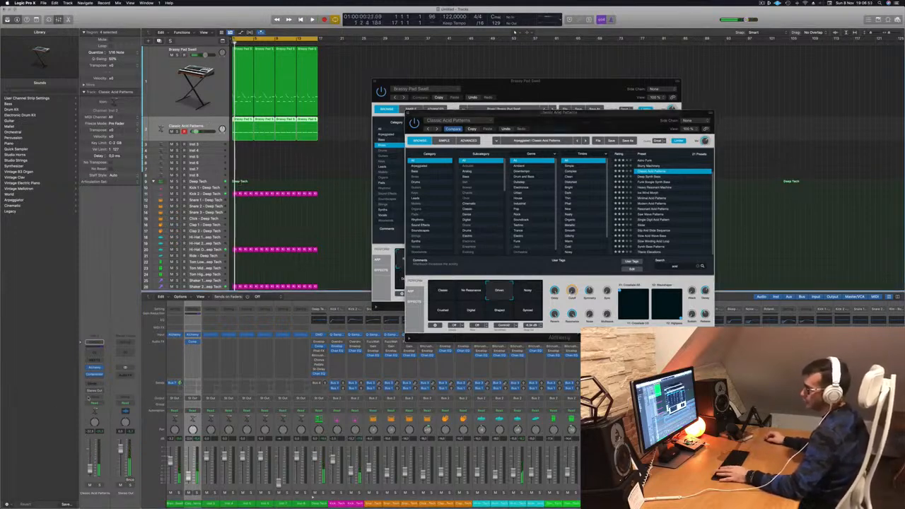
Set the Classic Acid Patterns track to Touch automation and move Alchemy's Cutoff knob slightly during playback
left_click(94, 404)
left_click(93, 408)
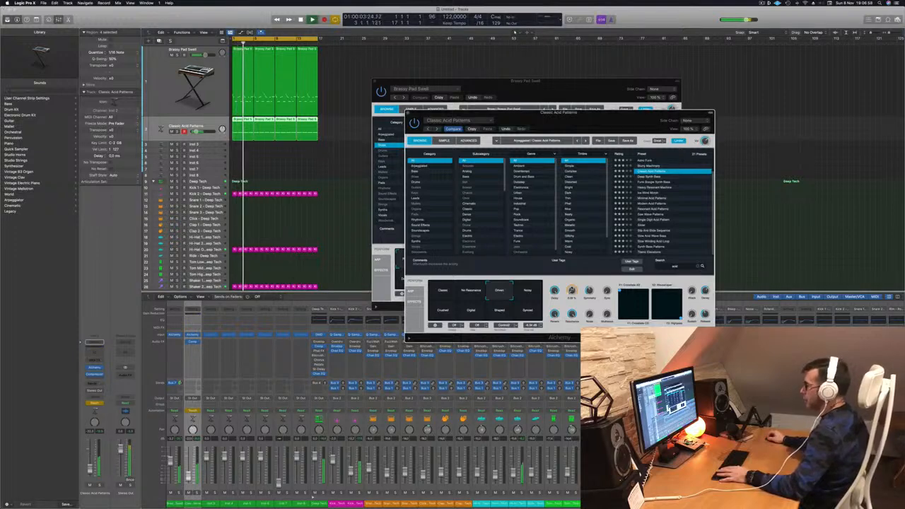
left_click_drag(573, 285, 573, 282)
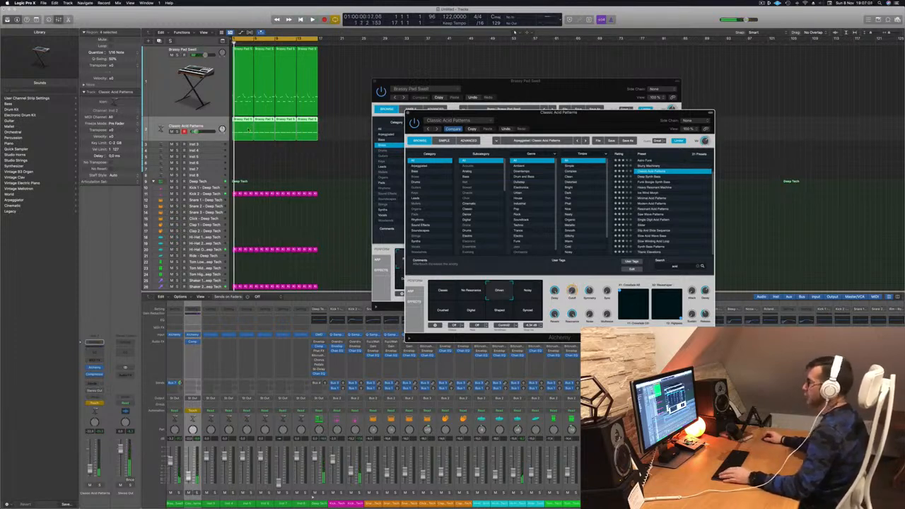
Show track automation, return Classic Acid Patterns to Read mode and expand its Cutoff automation lane
key("a")
left_click(176, 132)
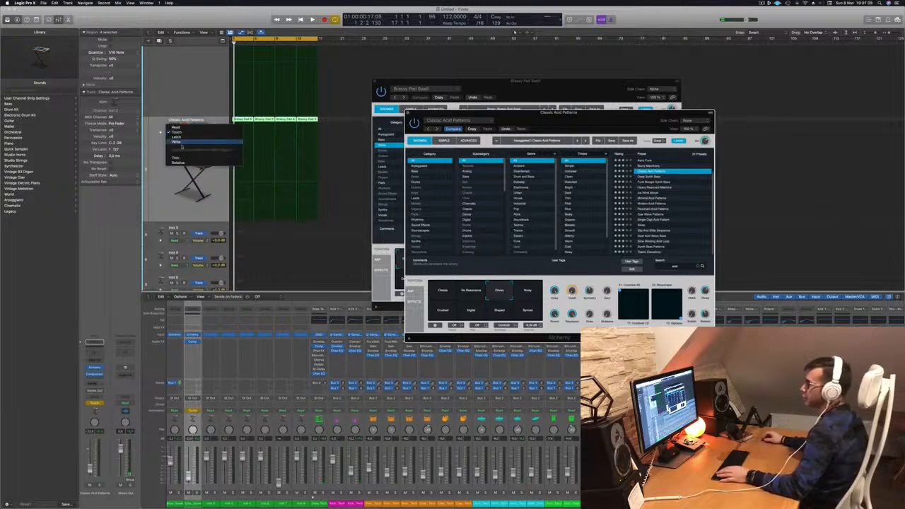
left_click(180, 137)
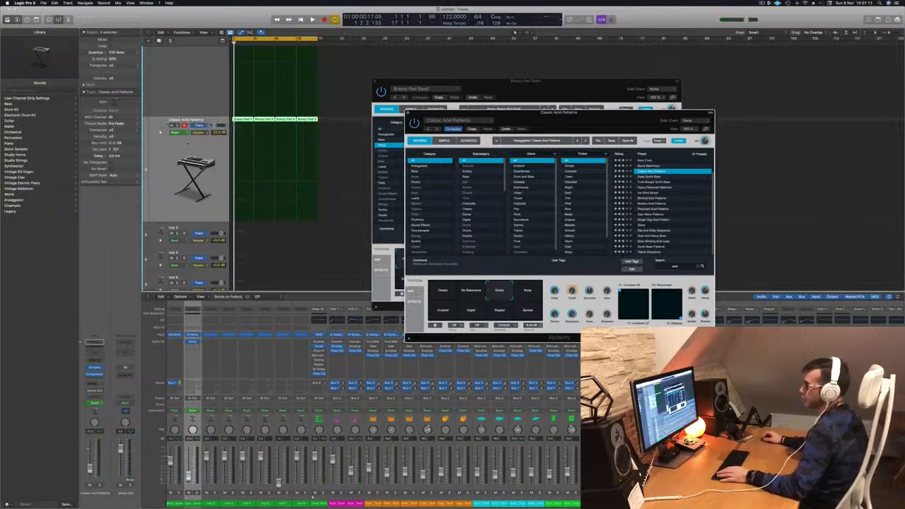
left_click(160, 133)
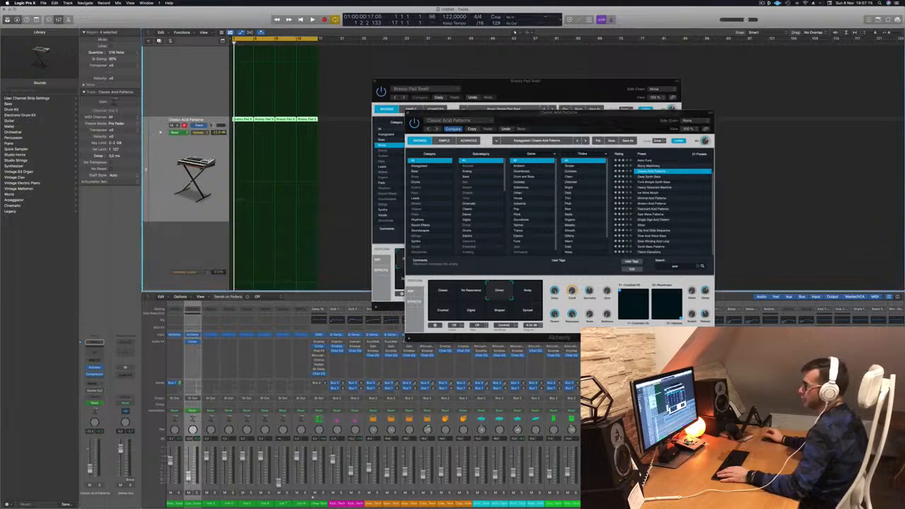
Shape the Cutoff automation into two gentle ramps peaking at bars 5 and 13 and falling to about 0% at bars 9 and 17
scroll(200, 240, "down", 5)
left_click_drag(260, 205, 236, 209)
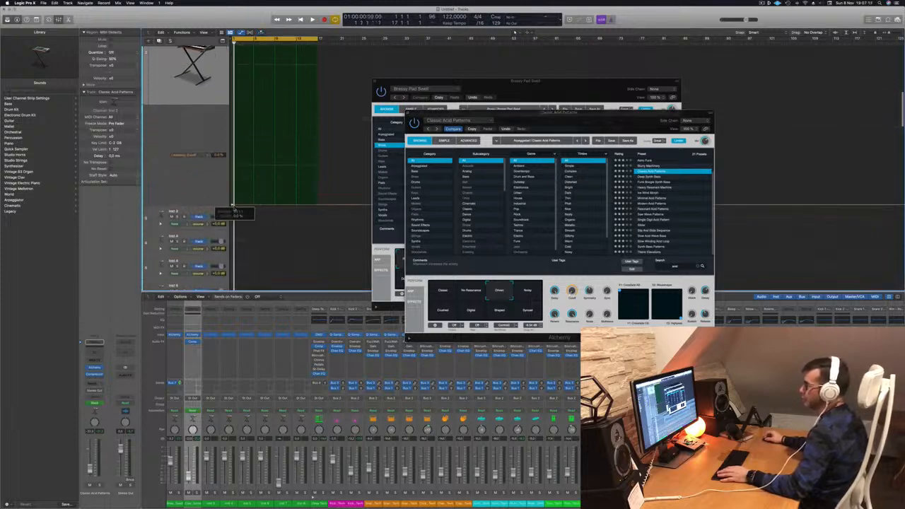
key("space")
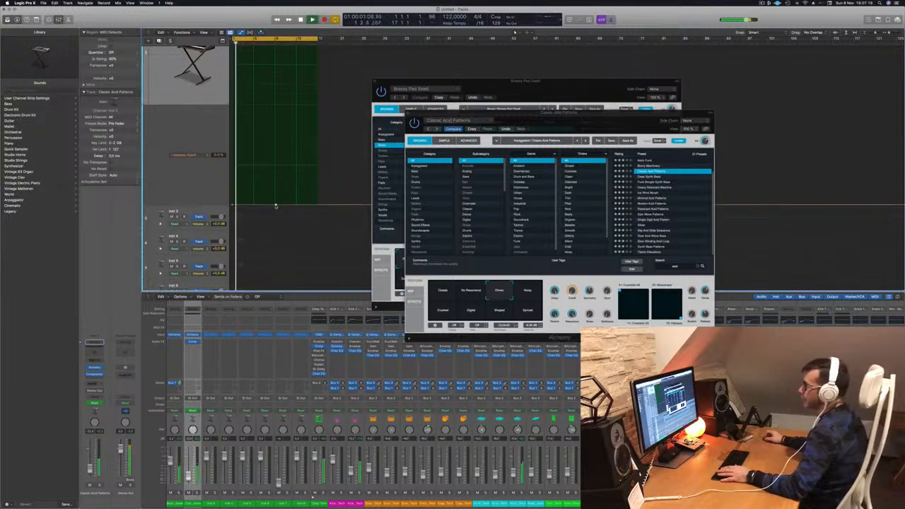
left_click_drag(276, 205, 274, 206)
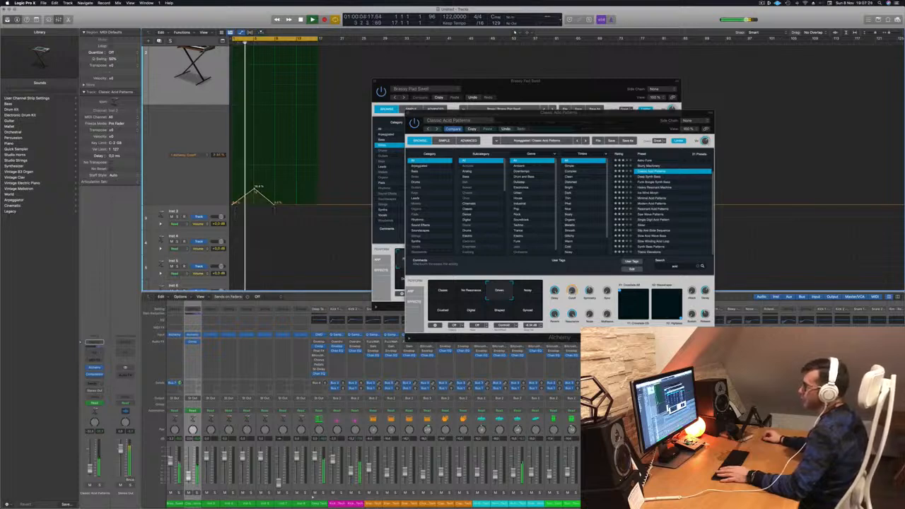
left_click_drag(295, 205, 318, 204)
key("space")
key("space")
key("space")
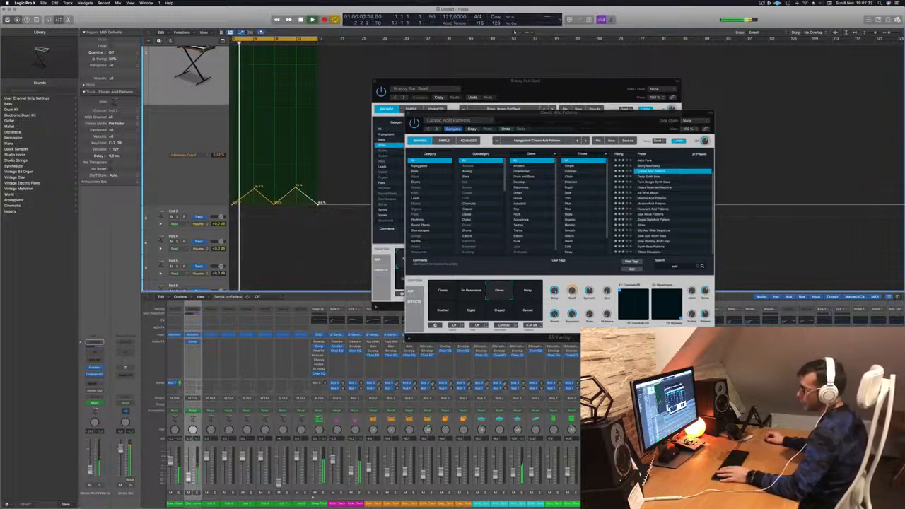
Add a Channel EQ to Classic Acid Patterns and enable its low-cut band with the cutoff raised to about 100 Hz
left_click(90, 354)
key("space")
key("space")
left_click(316, 109)
left_click_drag(306, 151, 398, 153)
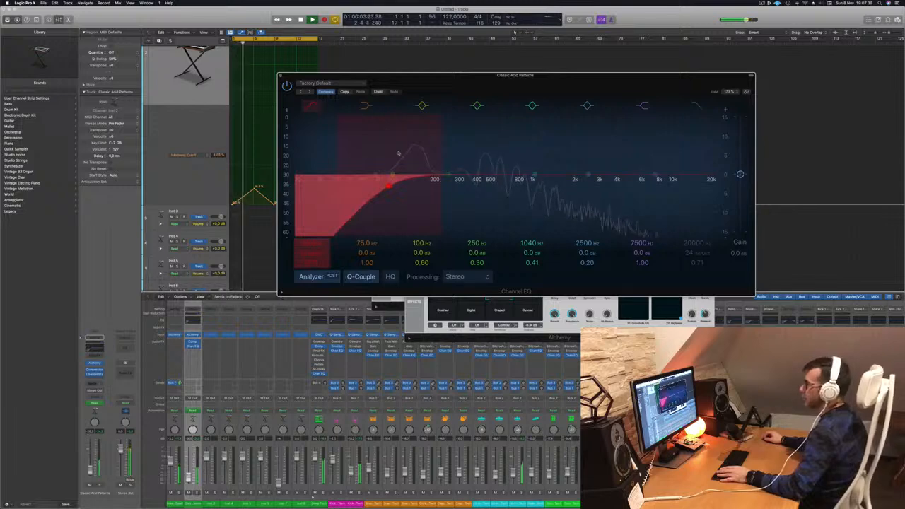
left_click_drag(390, 185, 396, 179)
left_click(281, 76)
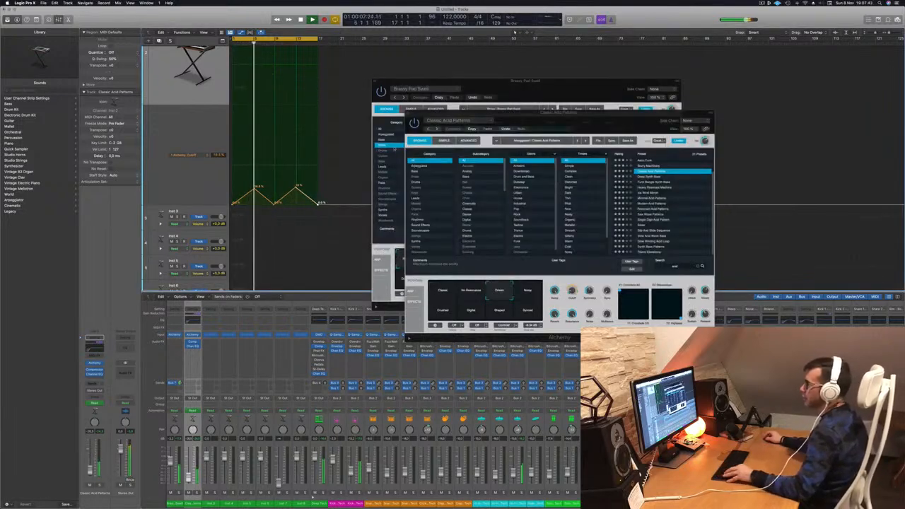
Select the Brassy Pad Swell track and move both Alchemy windows clear of the track regions
scroll(339, 127, "up", 5)
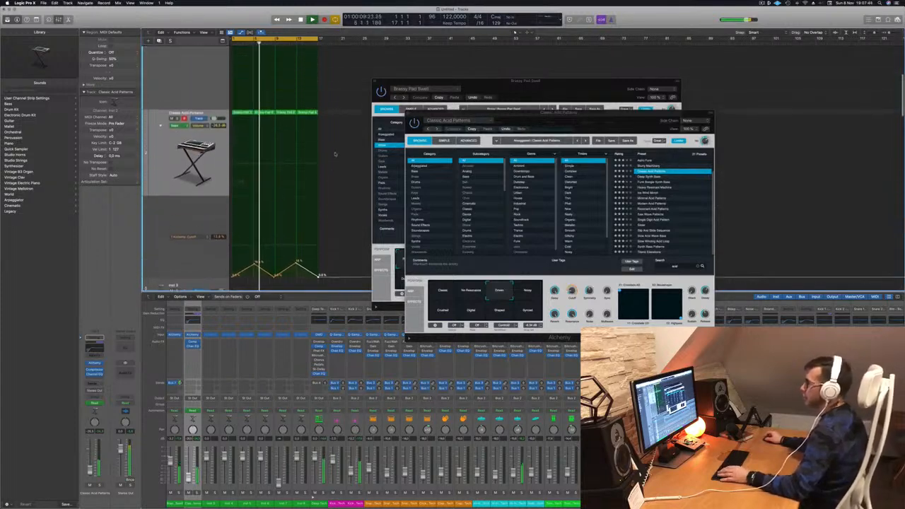
left_click(199, 101)
scroll(199, 101, "down", 4)
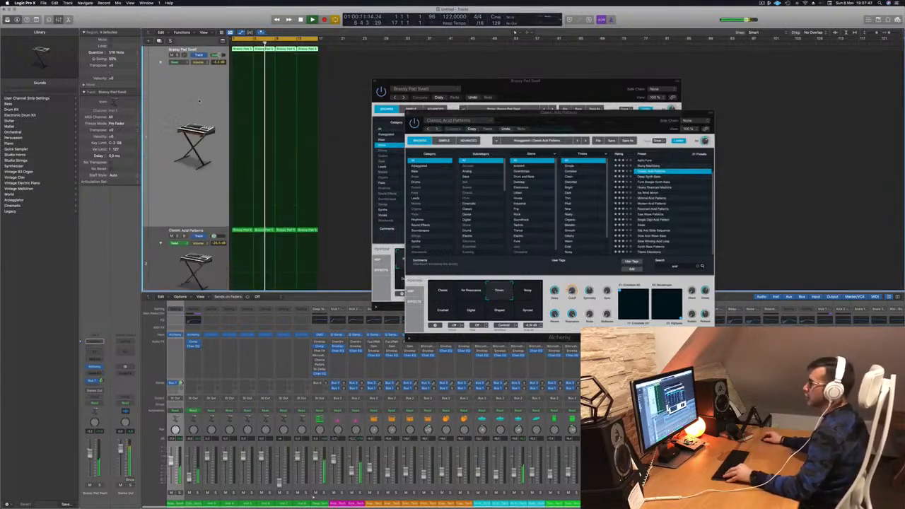
scroll(200, 101, "down", 5)
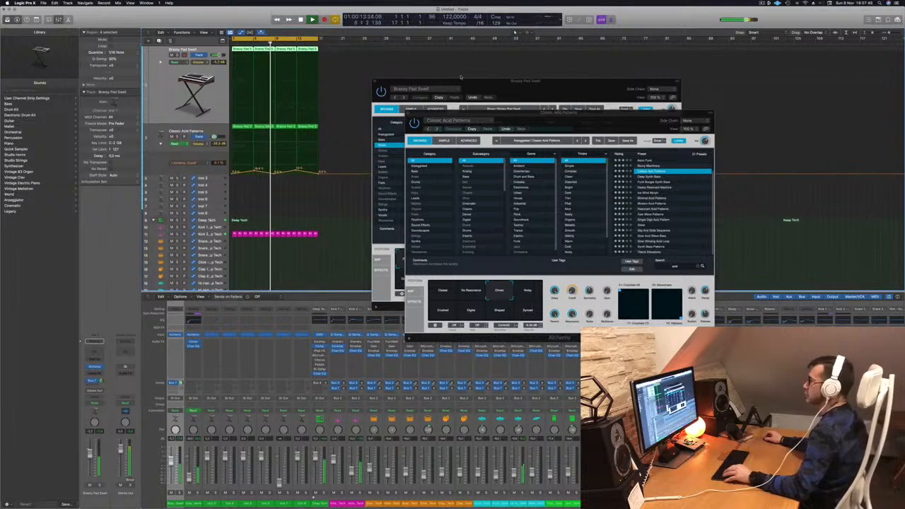
left_click_drag(518, 117, 793, 113)
left_click_drag(587, 80, 650, 99)
left_click_drag(860, 112, 752, 73)
Duplicate the Brassy Pad Swell track with its settings and copy its first region onto the new track
left_click(169, 84)
key("space")
key("space")
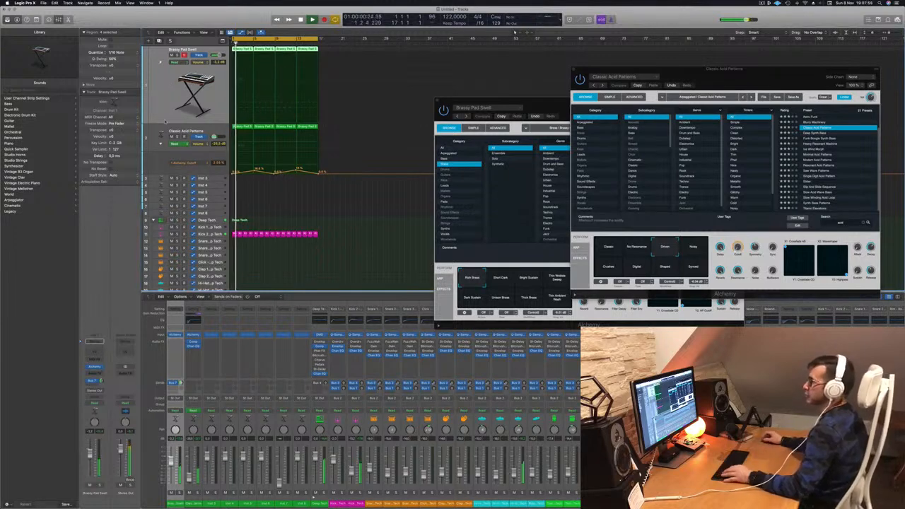
key("super+d")
key("space")
key("space")
left_click(247, 53)
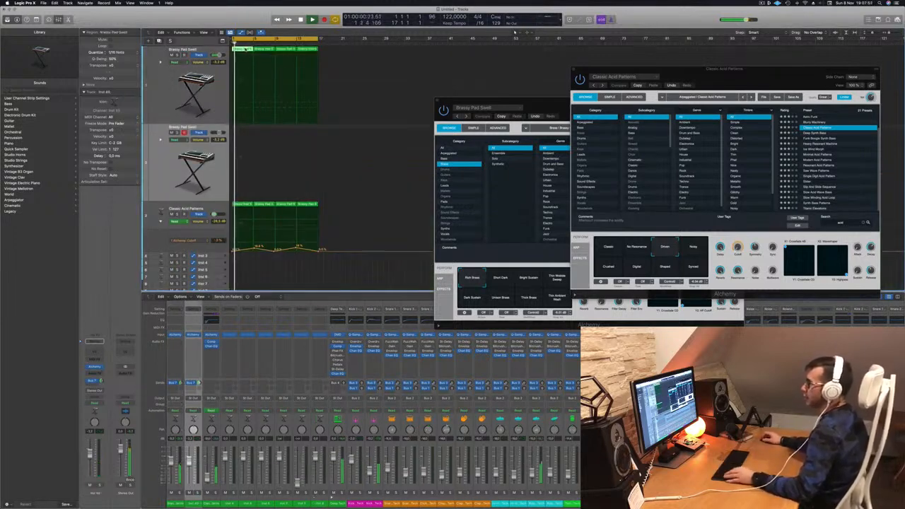
key("r")
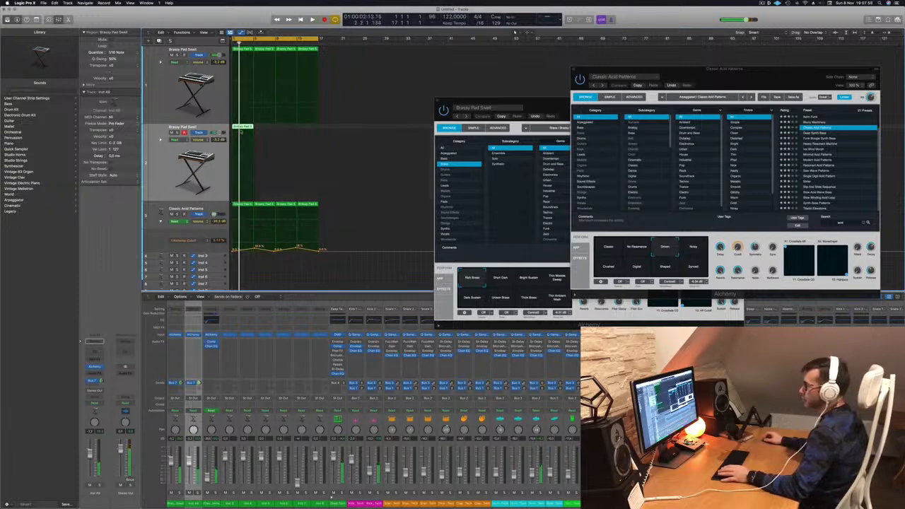
Delete the upper chord notes of the copied region in the Piano Roll, keeping a single line of four notes
key("p")
scroll(291, 463, "right", 1)
left_click(238, 446)
left_click_drag(332, 440, 433, 417)
key("Delete")
left_click_drag(272, 435, 217, 409)
key("Delete")
Transpose the four remaining notes of the copied region up one octave and play the result
key("space")
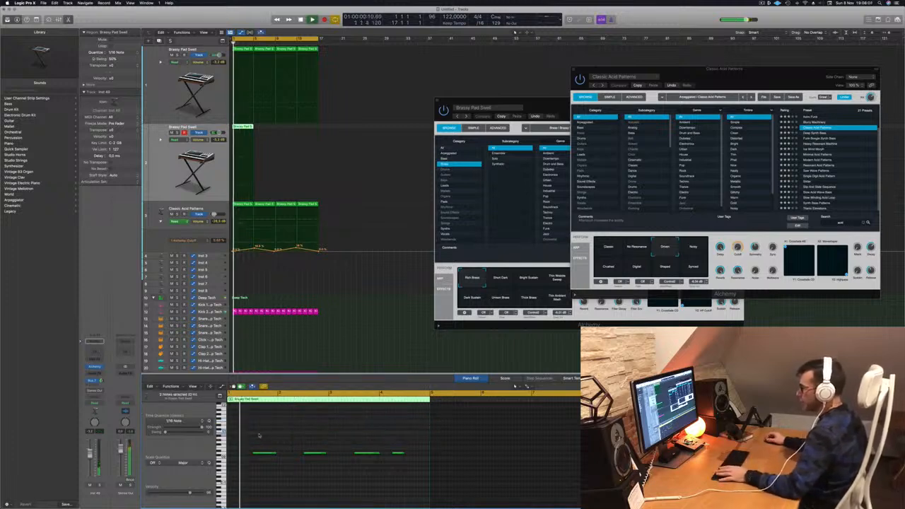
left_click_drag(258, 444, 405, 459)
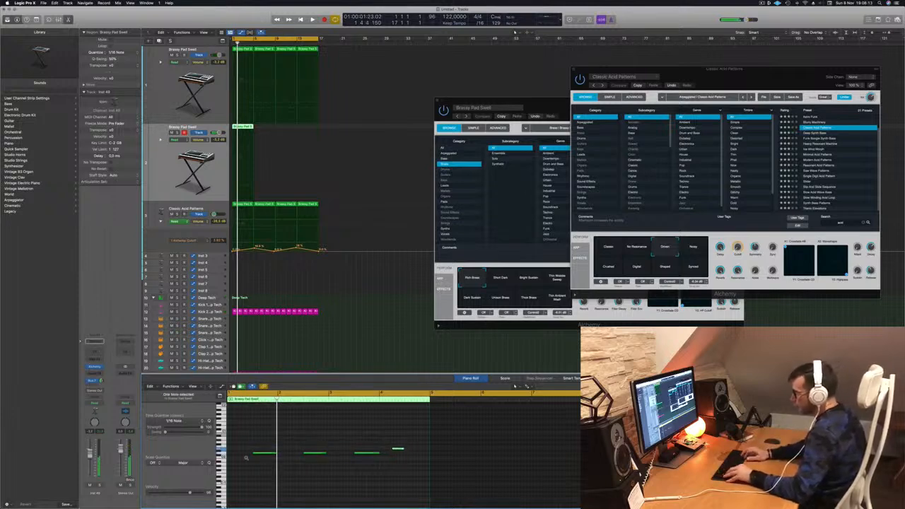
key("alt+shift+Up")
key("space")
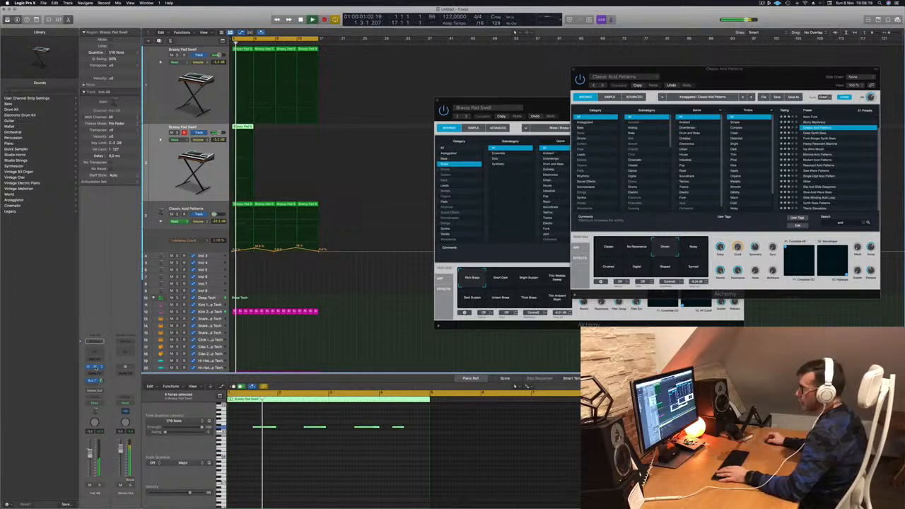
Open the duplicated track's Alchemy synth, move its window off the regions and narrow its presets to the Bass category
left_click(96, 367)
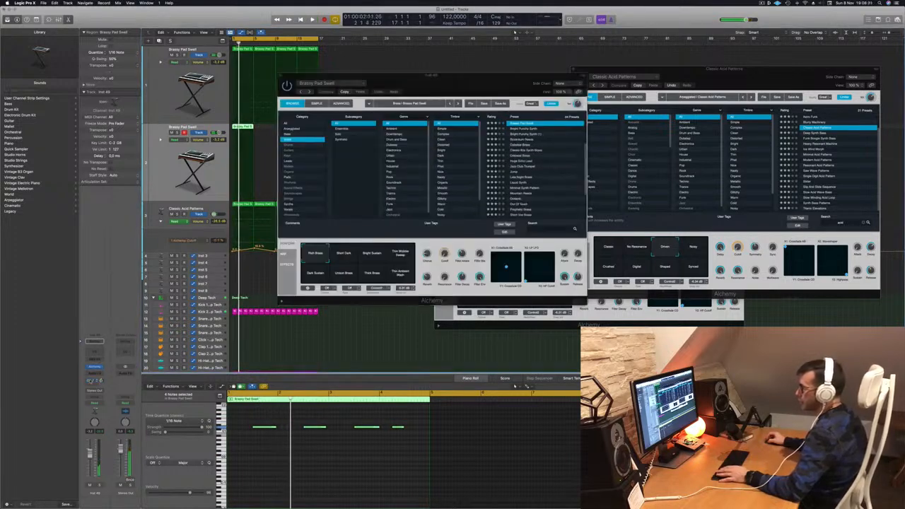
left_click_drag(339, 83, 495, 108)
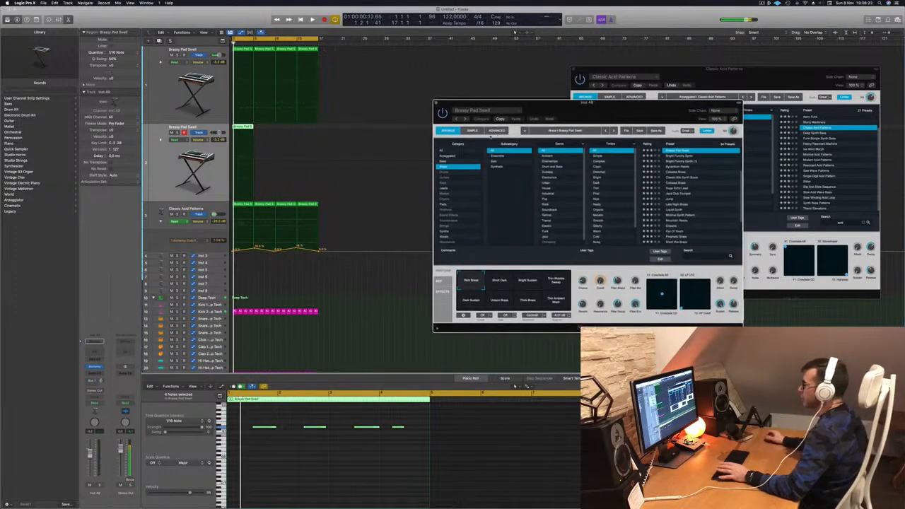
left_click(444, 162)
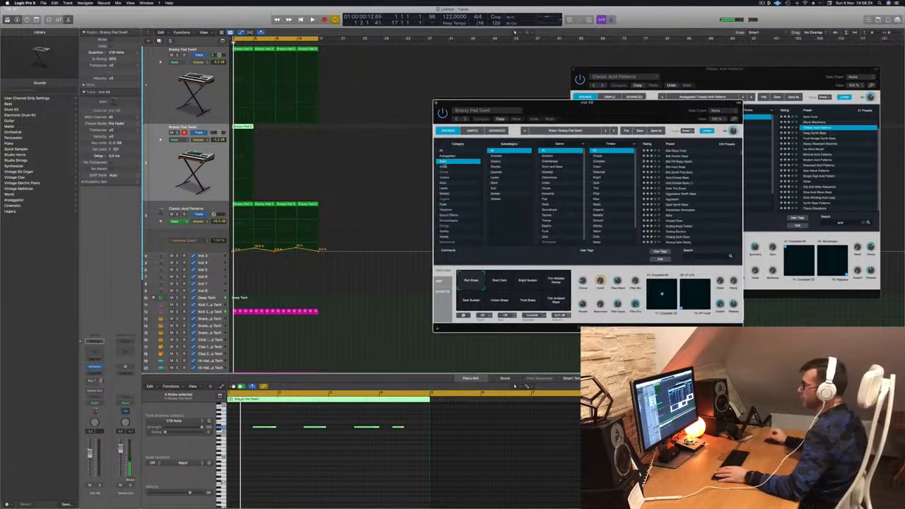
Copy the duplicated track's single-line region until it fills the track up to bar 17, and play it
left_click(242, 129)
left_click_drag(249, 125, 284, 128)
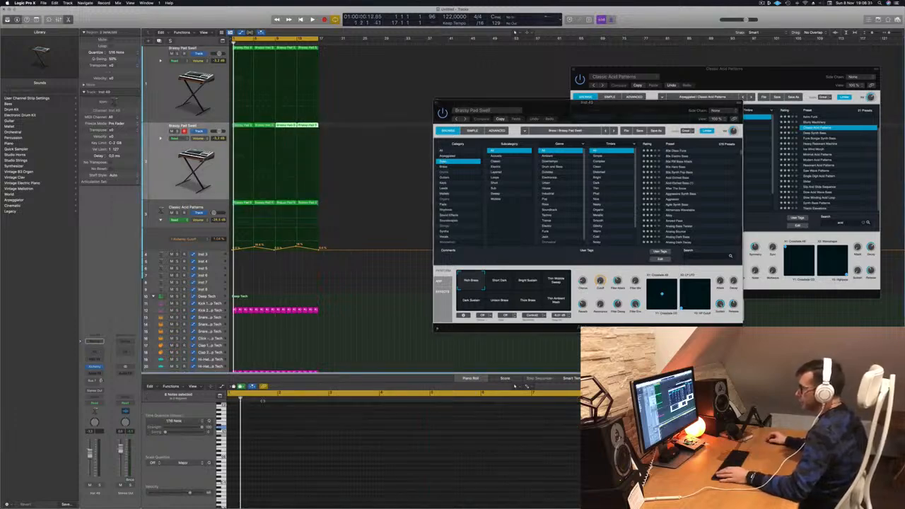
mouse_move(577, 106)
left_mouse_down()
mouse_move(542, 108)
mouse_move(573, 115)
left_mouse_up()
key("space")
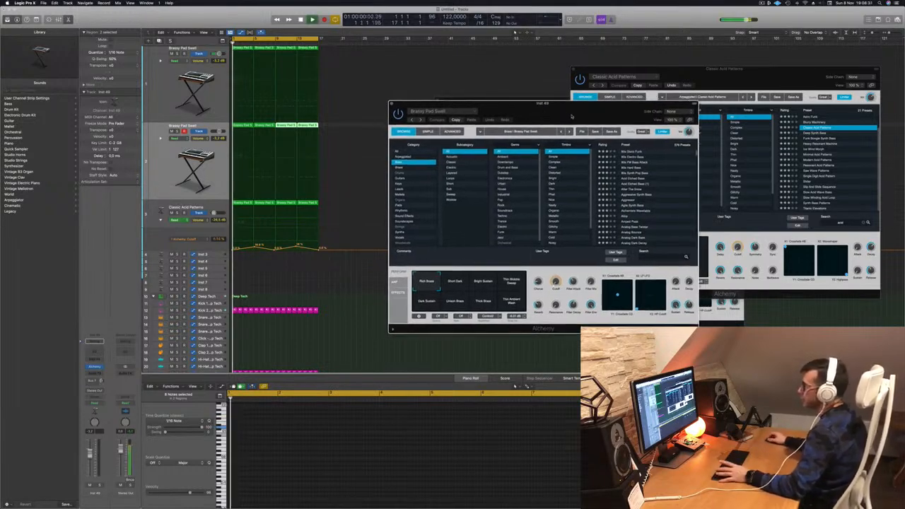
Audition the presets 80s Hard Bass, Acid Etched Bass, Aggressor and Analog Saw Punch during playback, and load Analog Sub Sonic
left_click(634, 169)
key("space")
key("space")
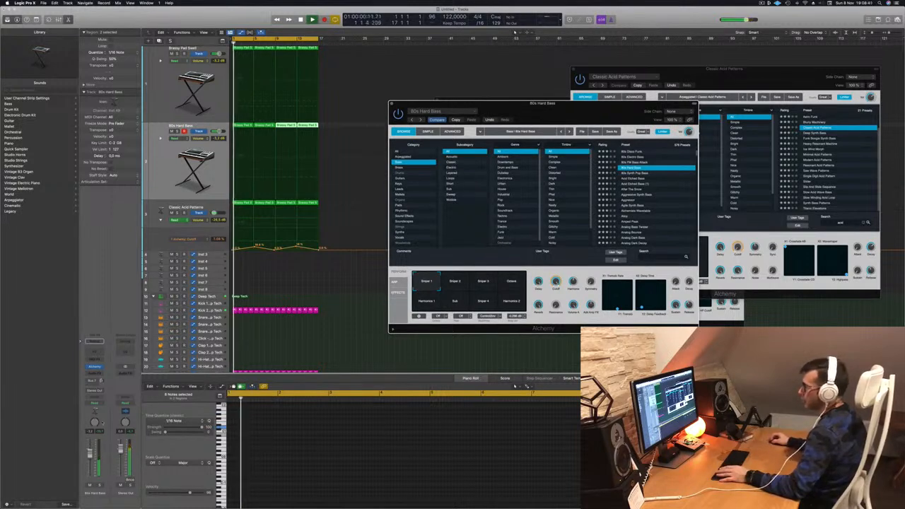
left_click(630, 179)
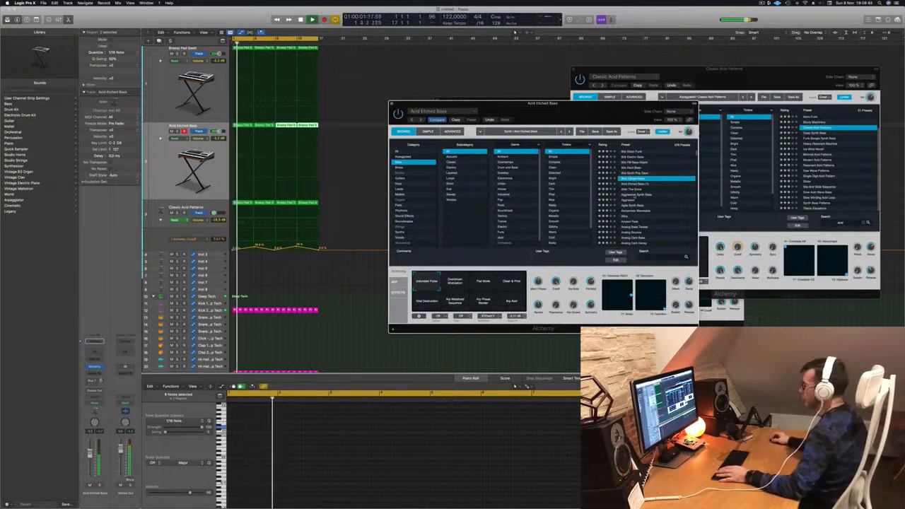
left_click(641, 201)
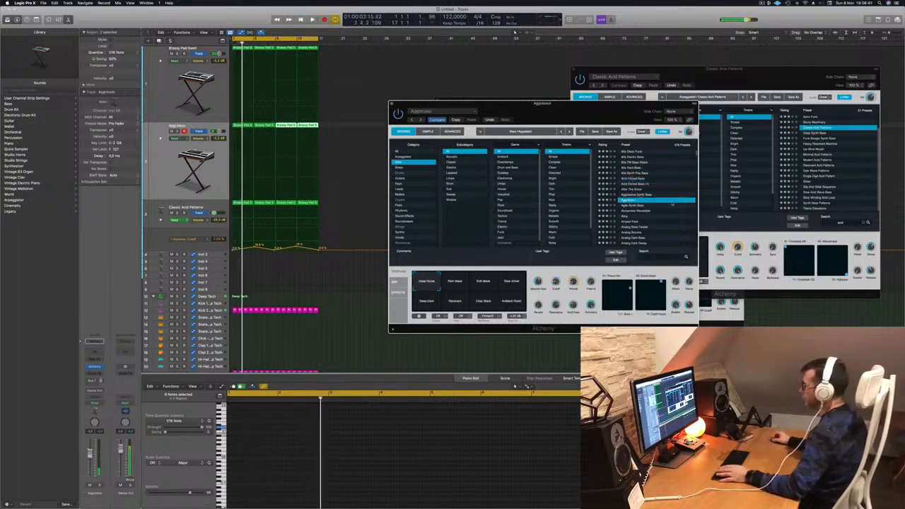
scroll(664, 202, "down", 3)
scroll(665, 203, "down", 2)
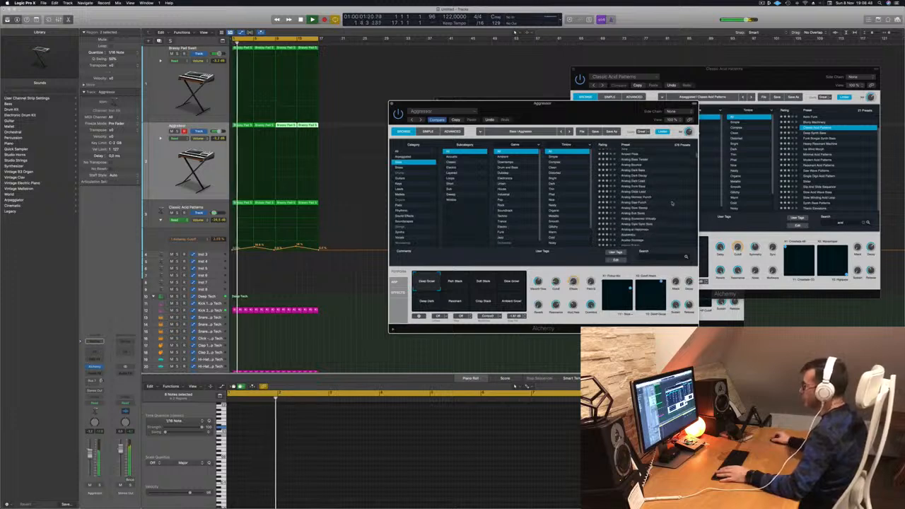
left_click(639, 203)
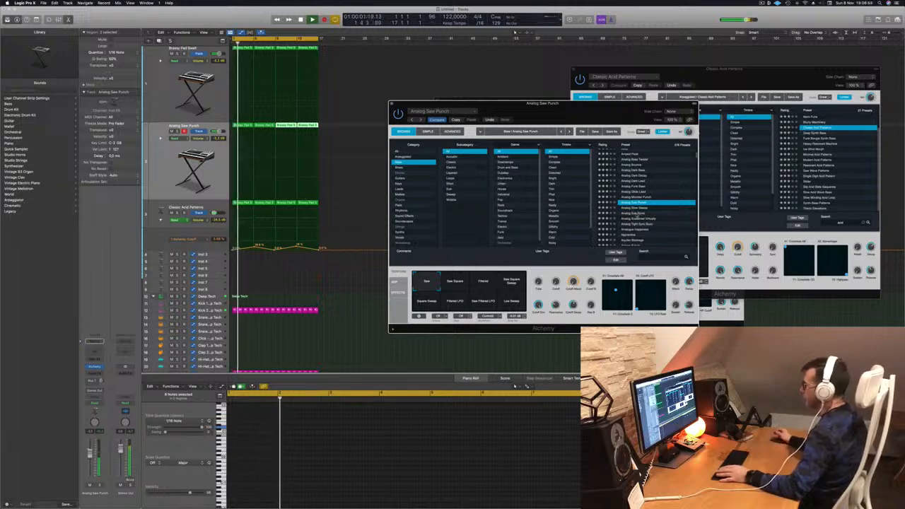
left_click(638, 213)
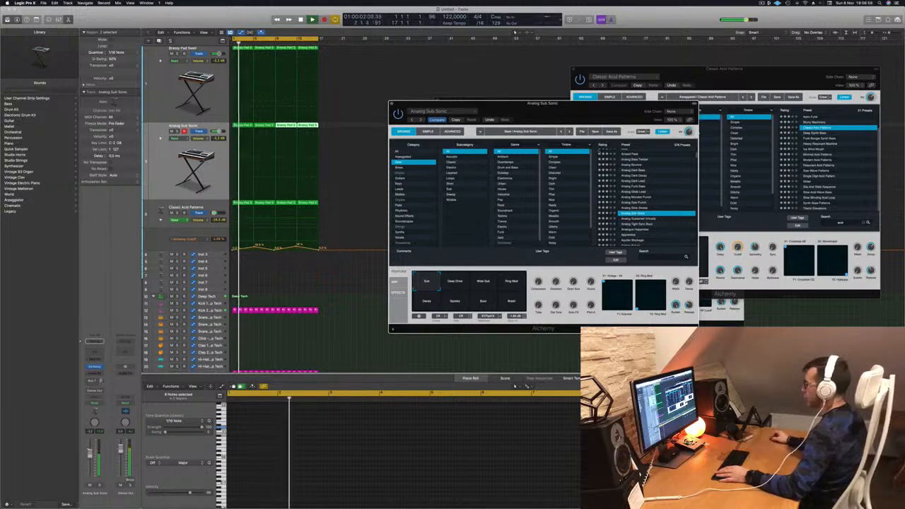
Lower the Analog Sub Sonic track's volume slightly and check its sound by soloing it briefly
left_click_drag(600, 108, 549, 118)
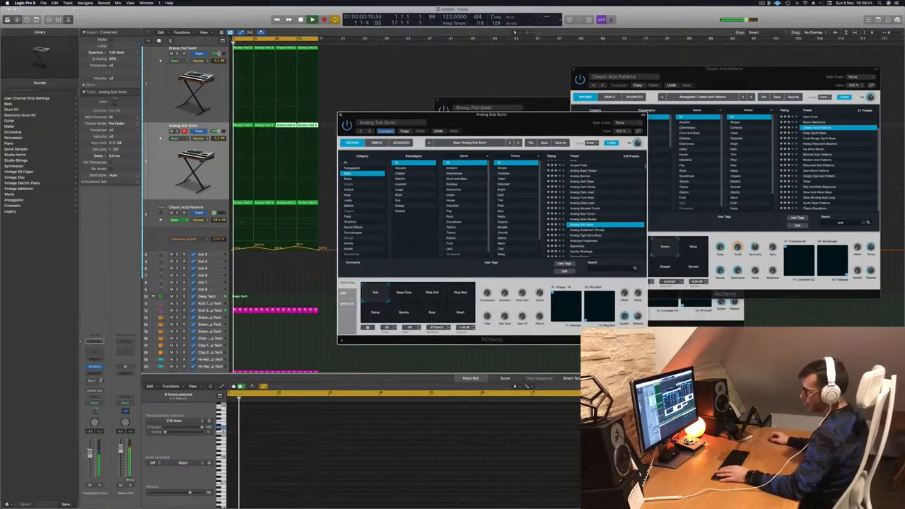
left_click_drag(89, 455, 90, 459)
left_click(99, 485)
left_click(99, 485)
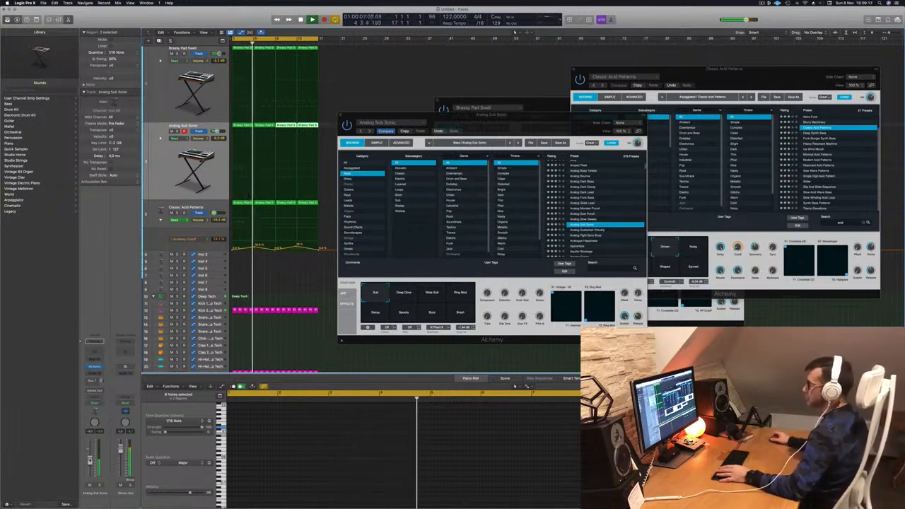
Close the Alchemy windows of Analog Sub Sonic, Brassy Pad Swell and Classic Acid Patterns
left_click_drag(507, 123, 489, 134)
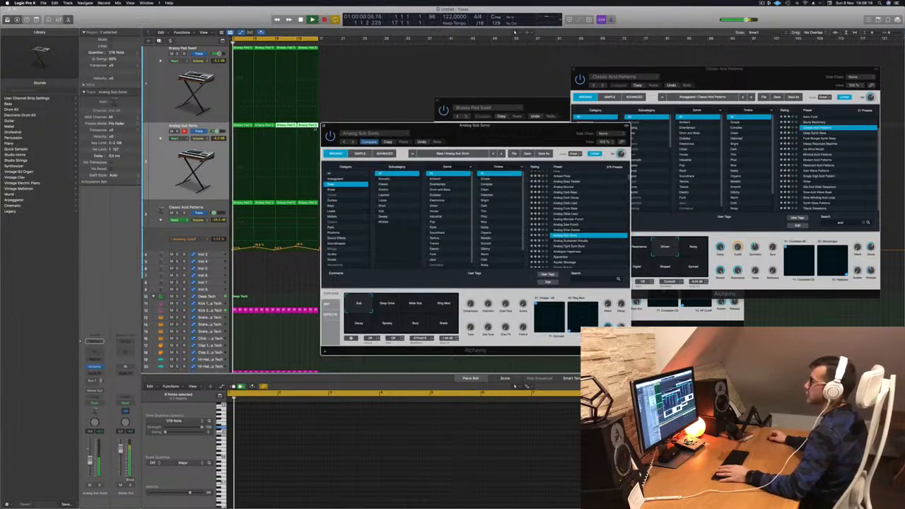
left_click(324, 126)
left_click_drag(499, 101, 422, 107)
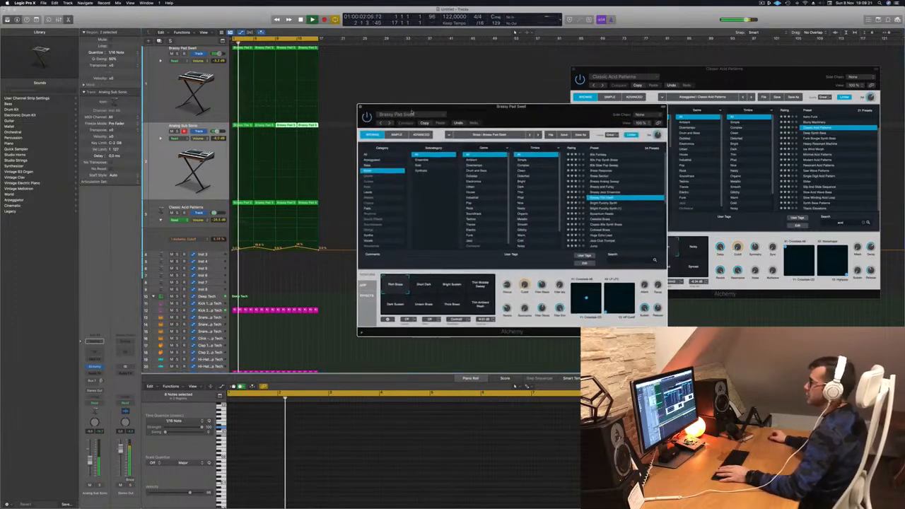
left_click(360, 107)
scroll(362, 159, "down", 5)
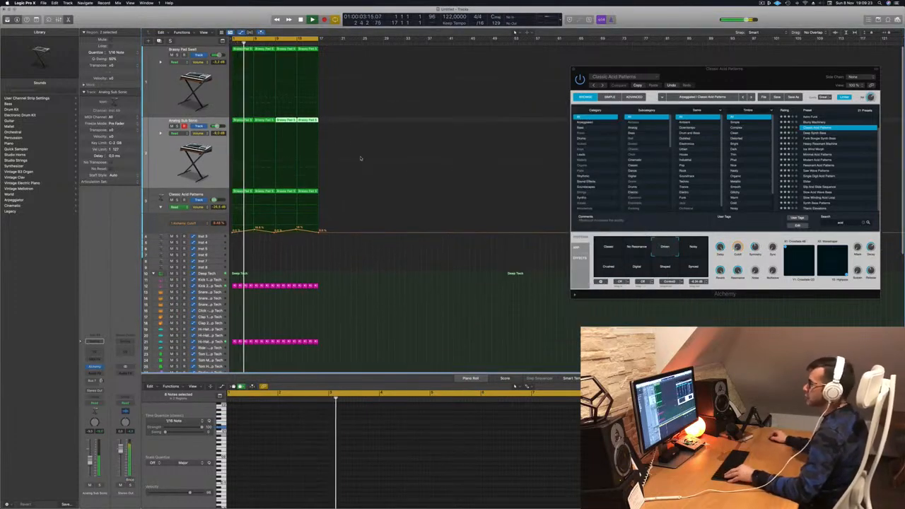
left_click_drag(756, 72, 563, 102)
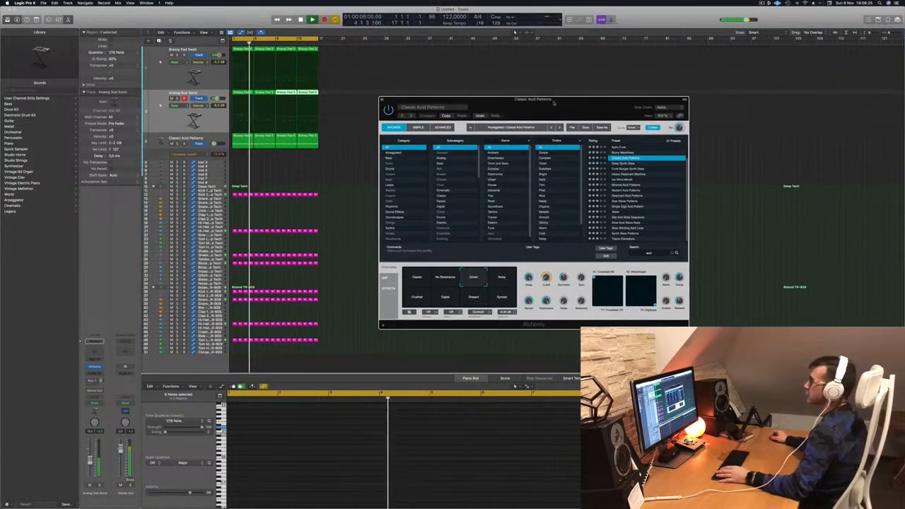
left_click(382, 100)
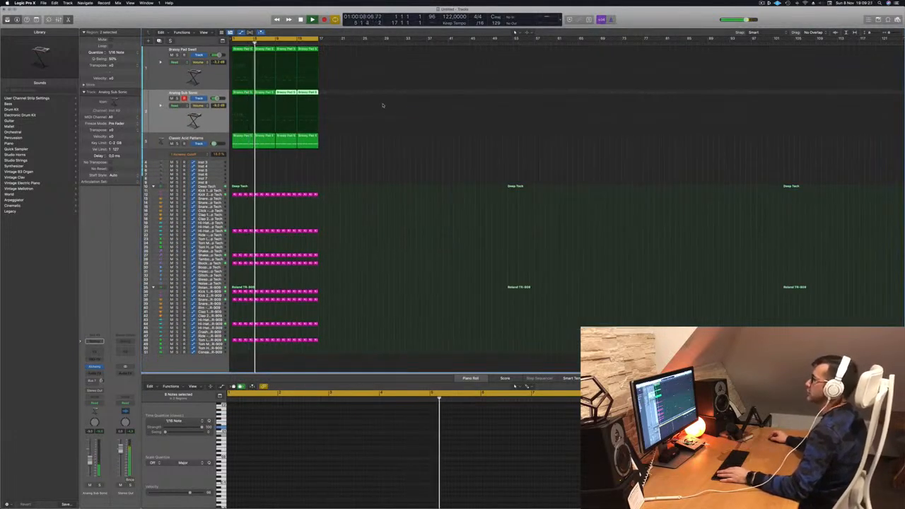
scroll(321, 165, "up", 4)
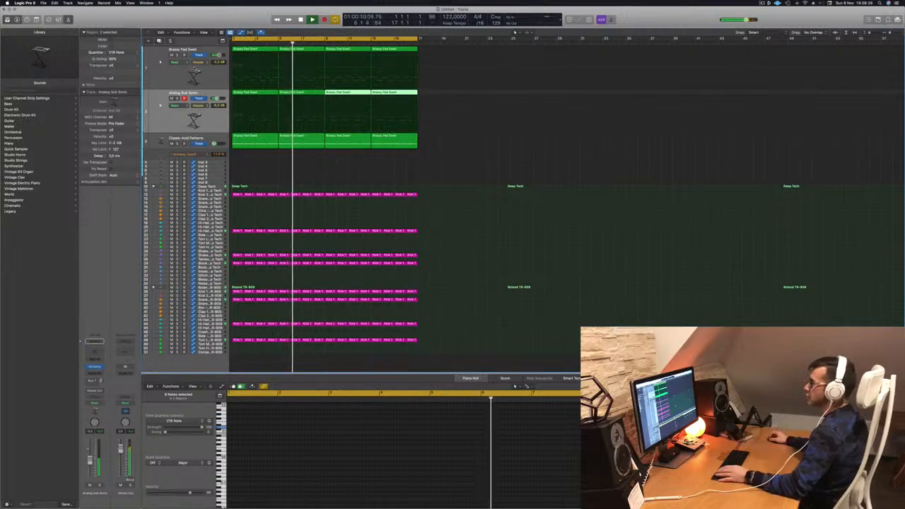
Select the Brassy Pad Swell track and bring up its Alchemy window clear of the regions during playback
left_click(170, 76)
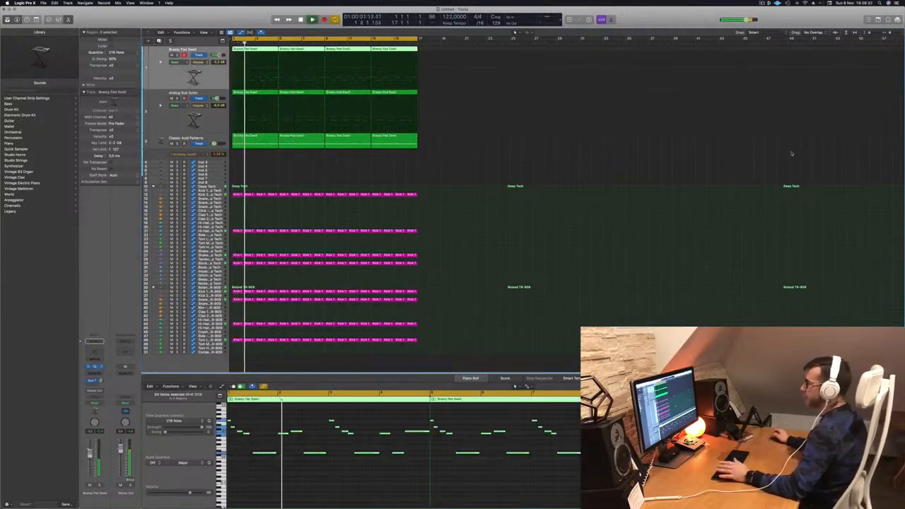
key("v")
left_click_drag(552, 116, 579, 115)
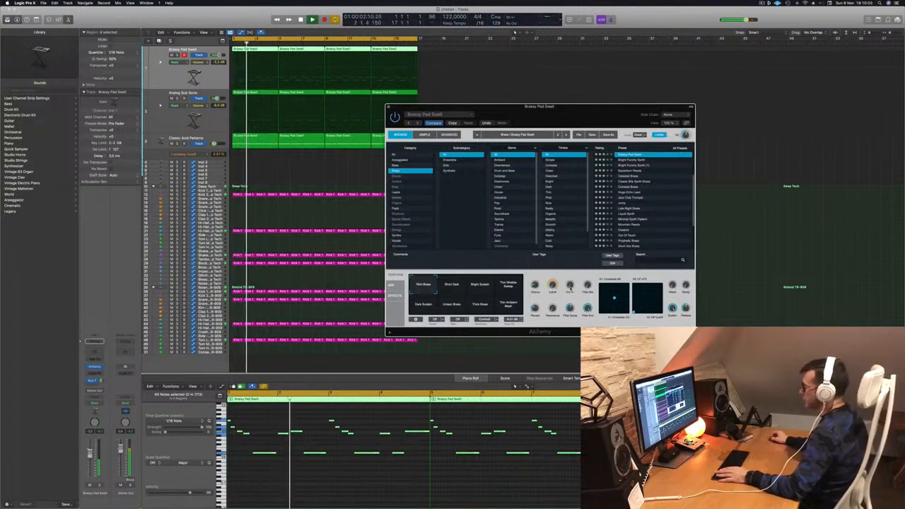
left_click_drag(587, 106, 630, 130)
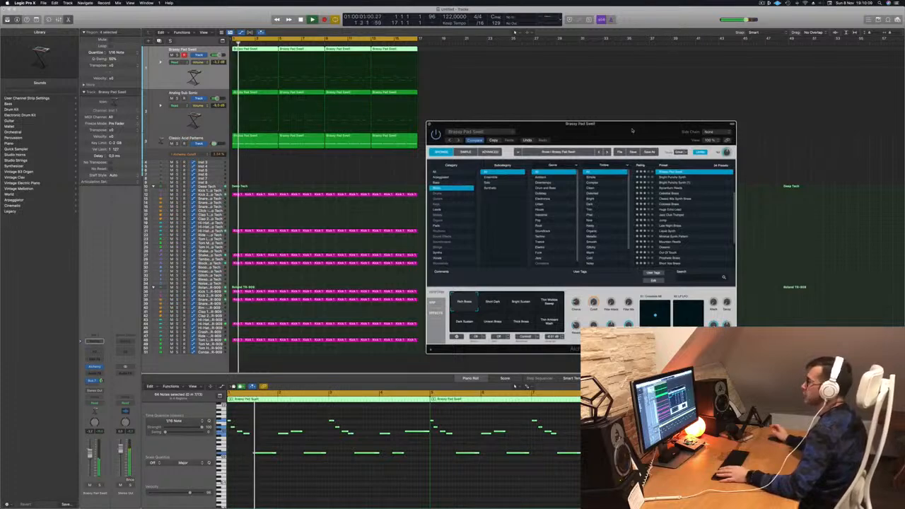
left_click_drag(632, 130, 663, 99)
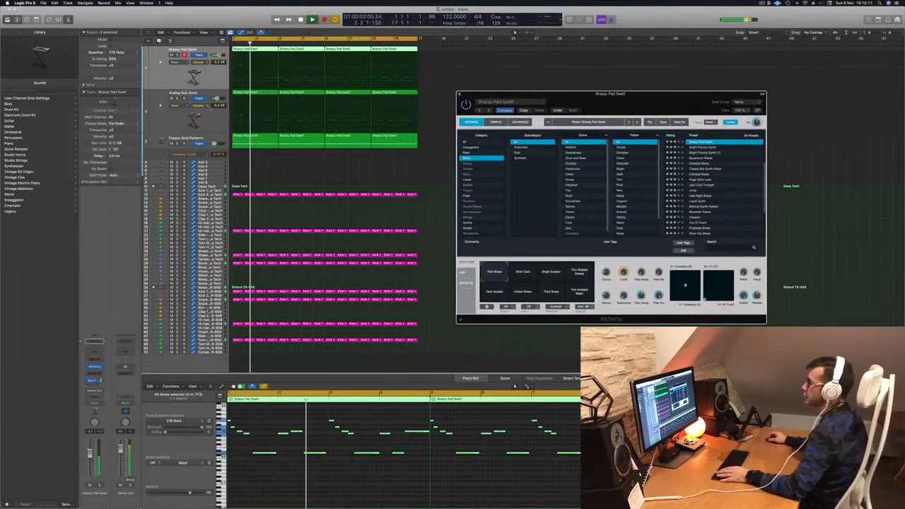
Reduce the Analog Sub Sonic track's volume further, close the Brassy Pad Swell synth window and replay the loop from its start
left_click(182, 120)
key("space")
key("space")
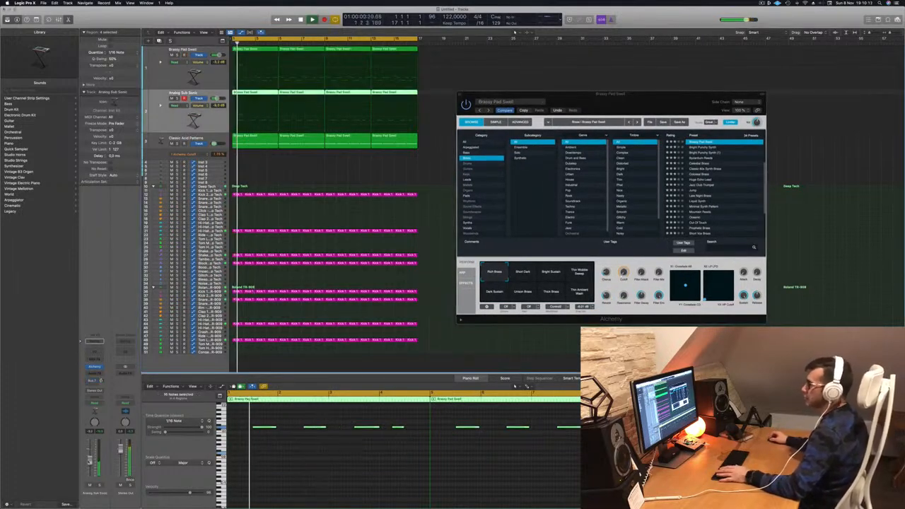
left_click_drag(656, 102, 635, 110)
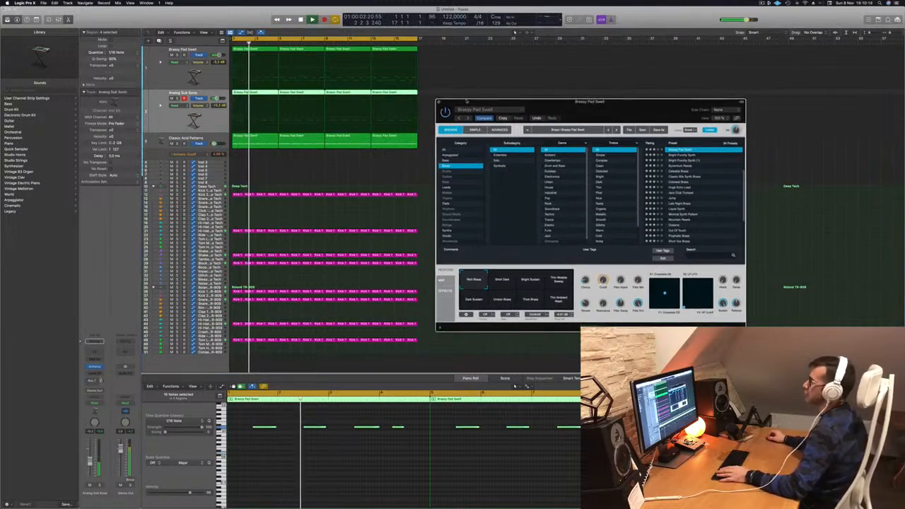
left_click(439, 103)
key("space")
key("space")
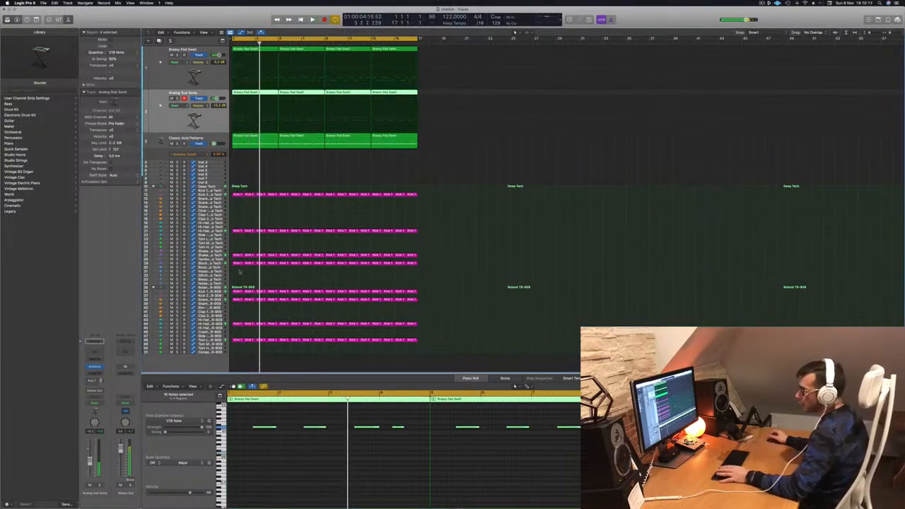
key("space")
key("space")
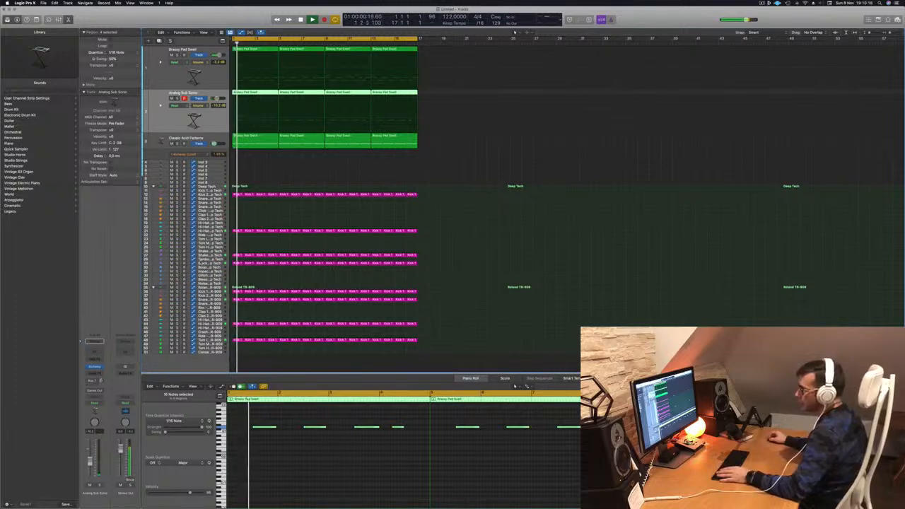
Select the Block track of the Deep Tech kit and listen to it within the loop
left_click(210, 264)
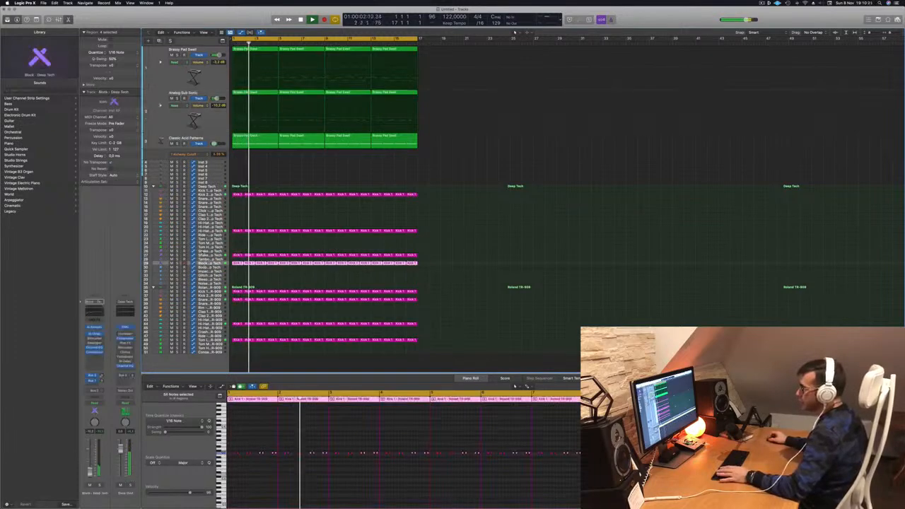
key("space")
key("space")
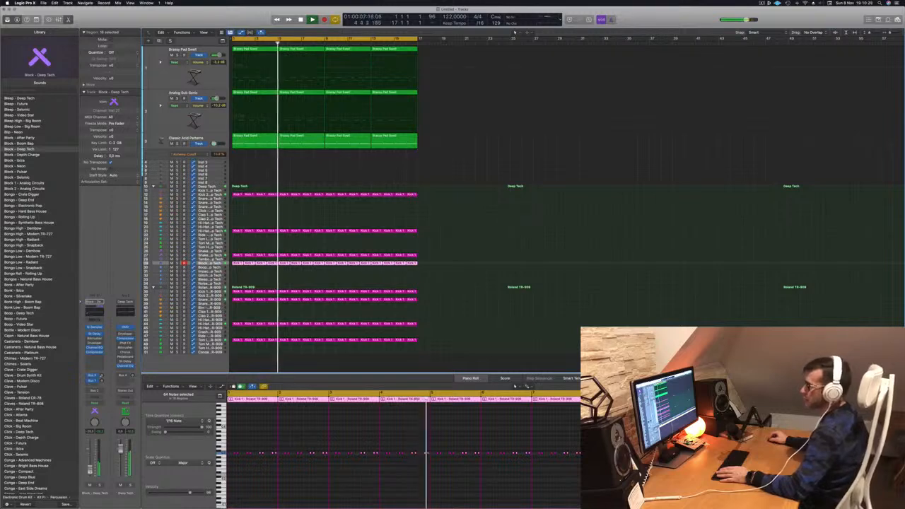
Turn the first Classic Acid Patterns region into one note held for all four bars, and delete the three regions after it
left_click(268, 138)
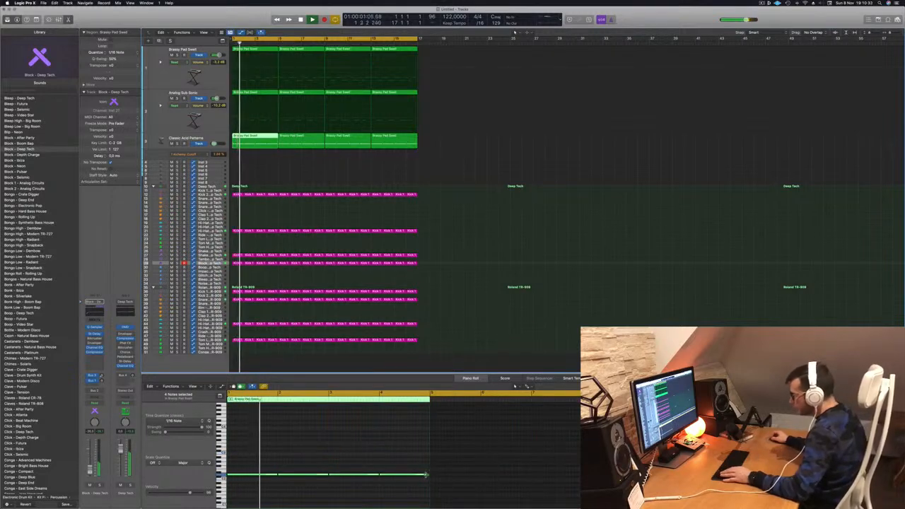
mouse_move(425, 474)
left_mouse_down()
mouse_move(278, 474)
mouse_move(429, 480)
left_mouse_up()
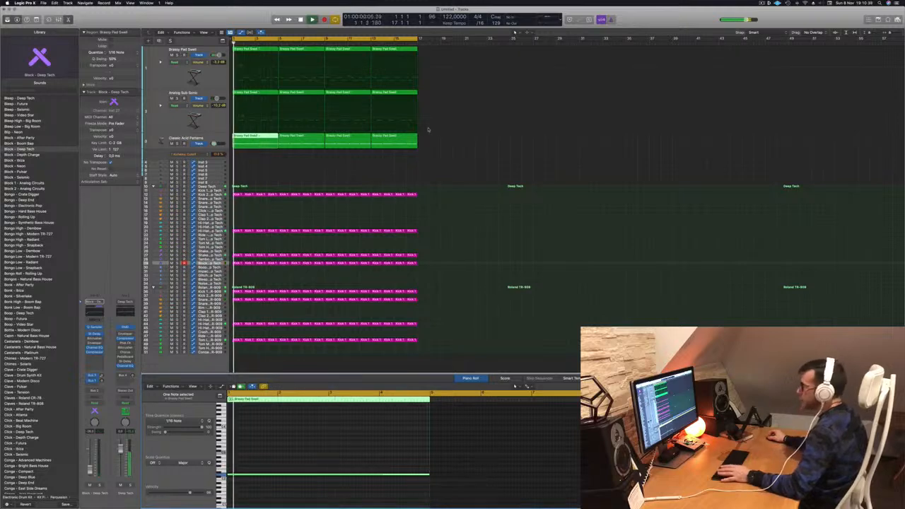
left_click(303, 147)
key("Delete")
left_click(256, 144)
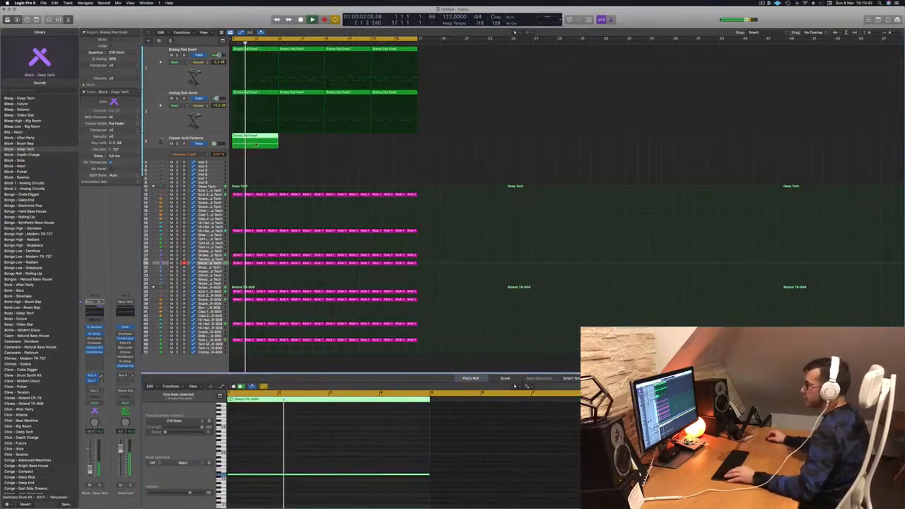
Enlarge the Classic Acid Patterns track and copy its edited region three times to fill the track up to bar 17
left_click(206, 139)
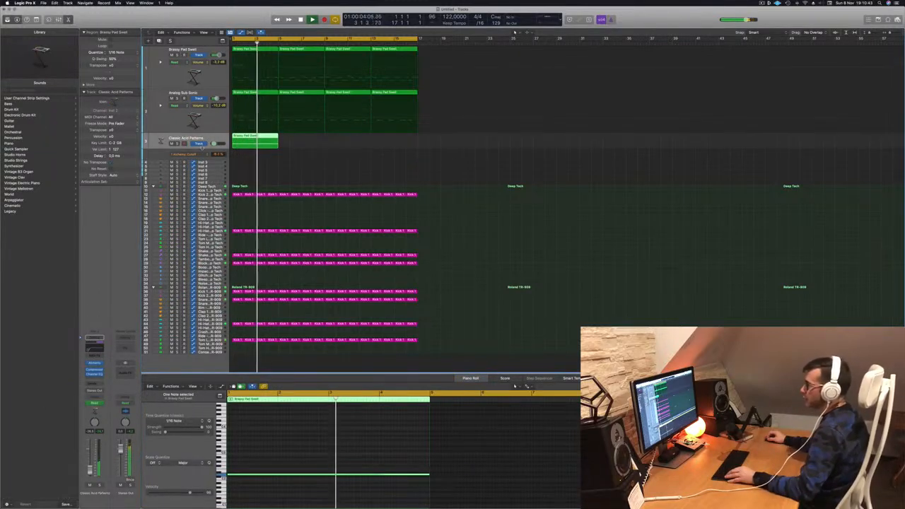
left_click_drag(199, 151, 199, 179)
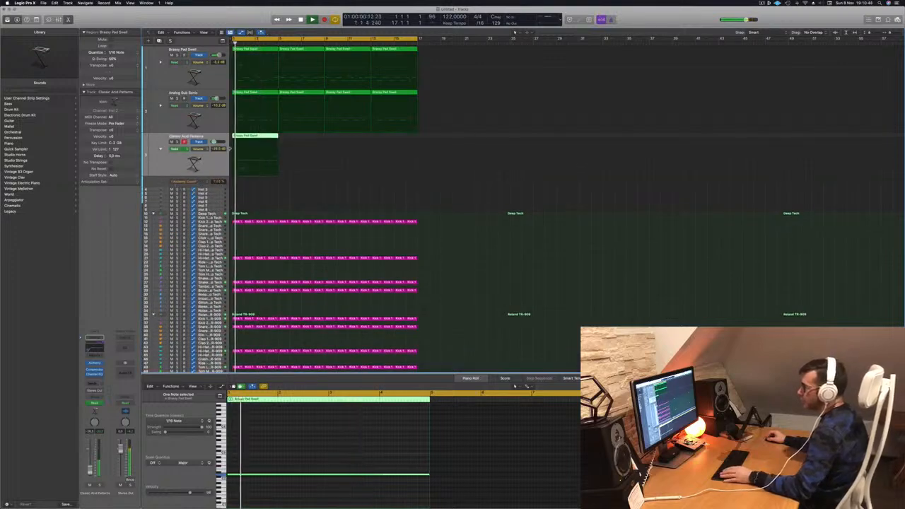
left_click_drag(260, 137, 337, 137)
left_click(262, 139, "shift")
left_click(210, 165)
left_click_drag(208, 174, 207, 188)
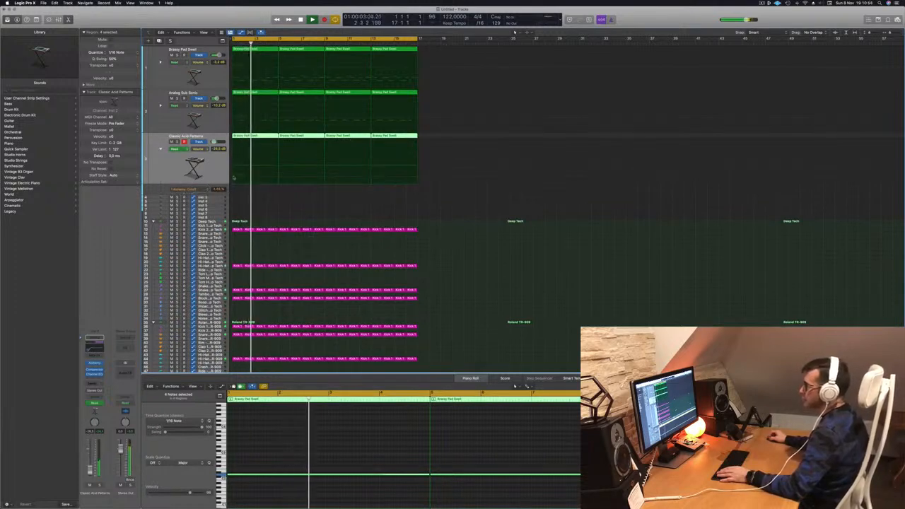
Deselect the Classic Acid Patterns regions and show the track's cutoff automation across the whole loop
left_click(234, 176)
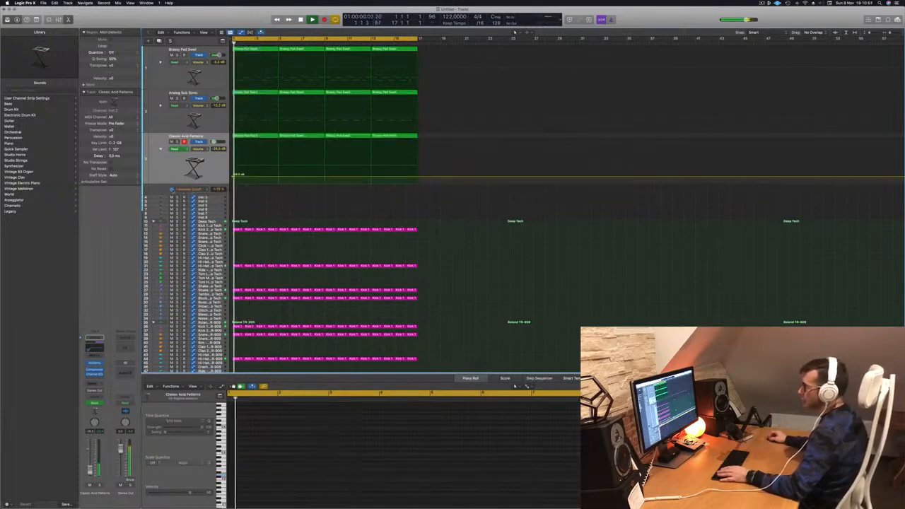
left_click(161, 149)
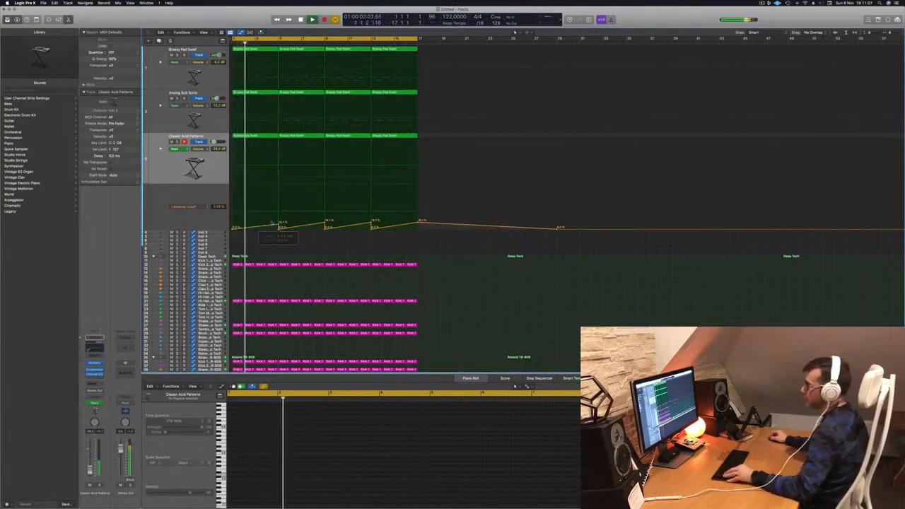
scroll(272, 223, "left", 5)
scroll(272, 218, "down", 3)
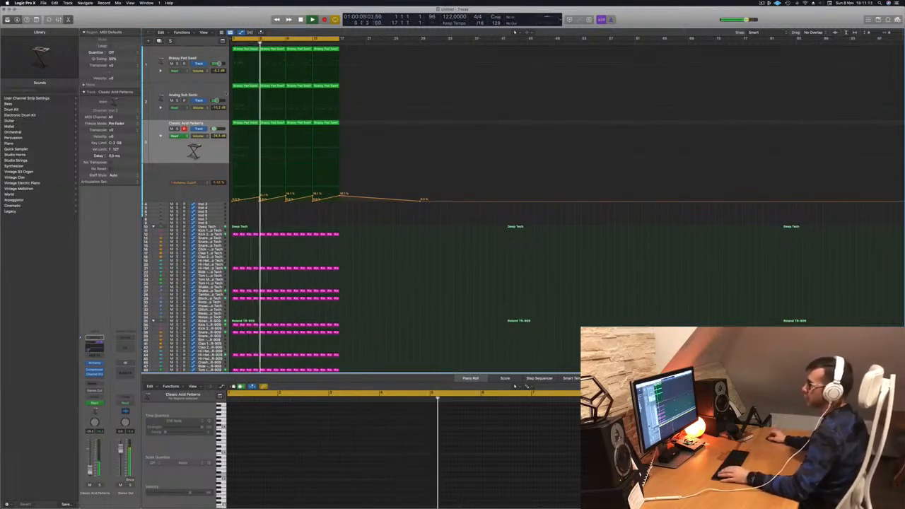
Lengthen the last note of the first Analog Sub Sonic region and delete the three regions after it
left_click(201, 93)
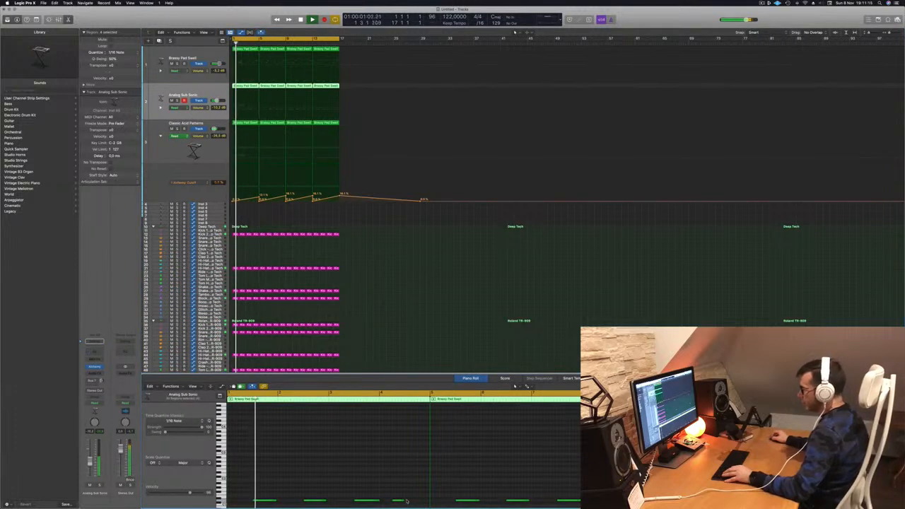
left_click_drag(405, 503, 423, 468)
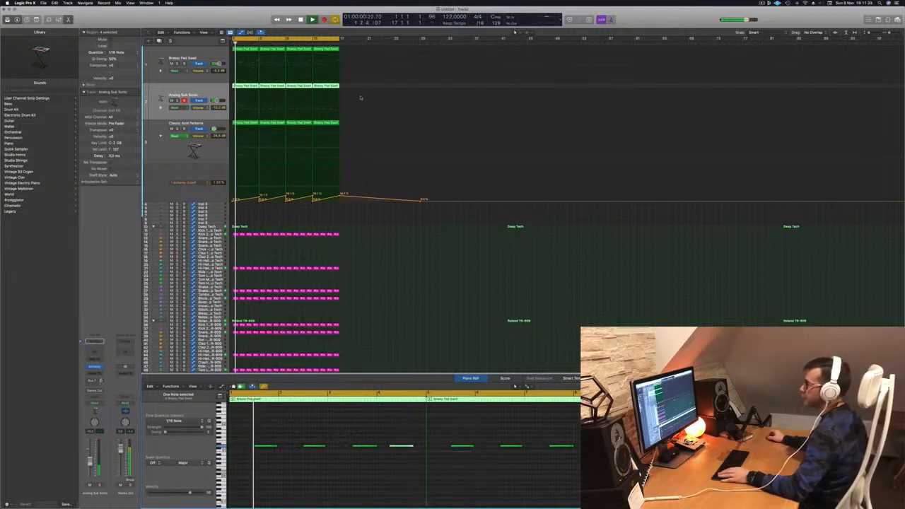
left_click_drag(361, 86, 273, 90)
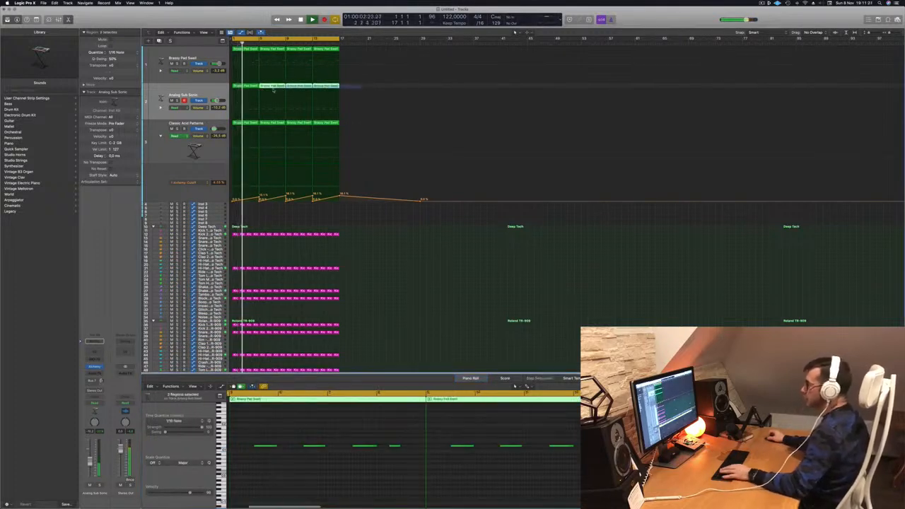
key("Delete")
Copy the edited Analog Sub Sonic region three times to fill the track up to bar 17
left_click(246, 85)
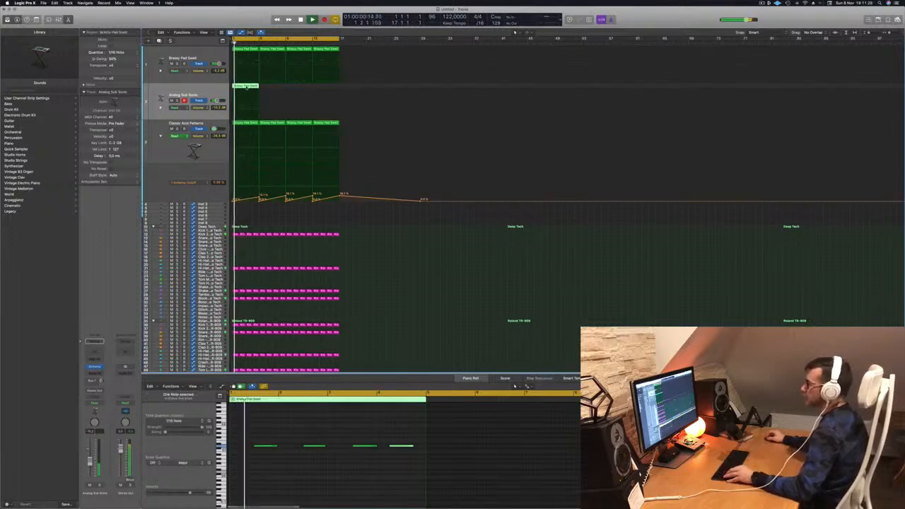
left_click_drag(249, 86, 300, 92)
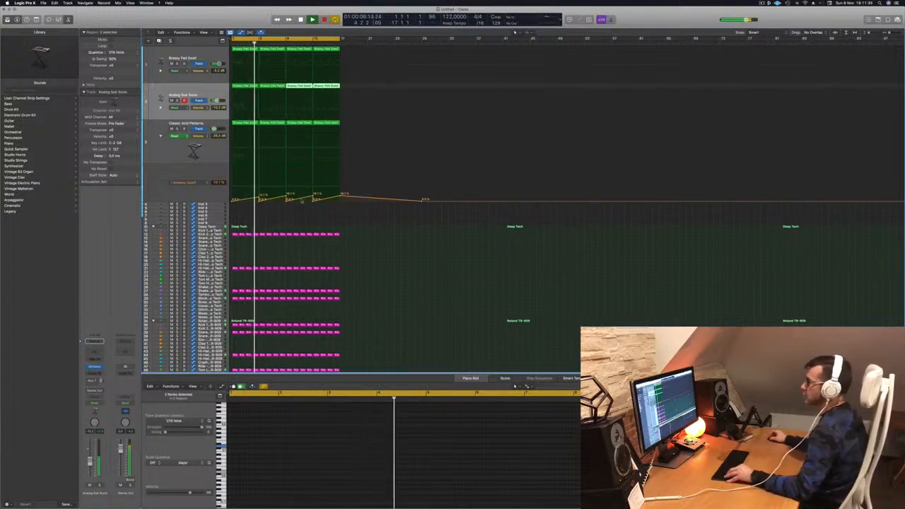
left_click(319, 219)
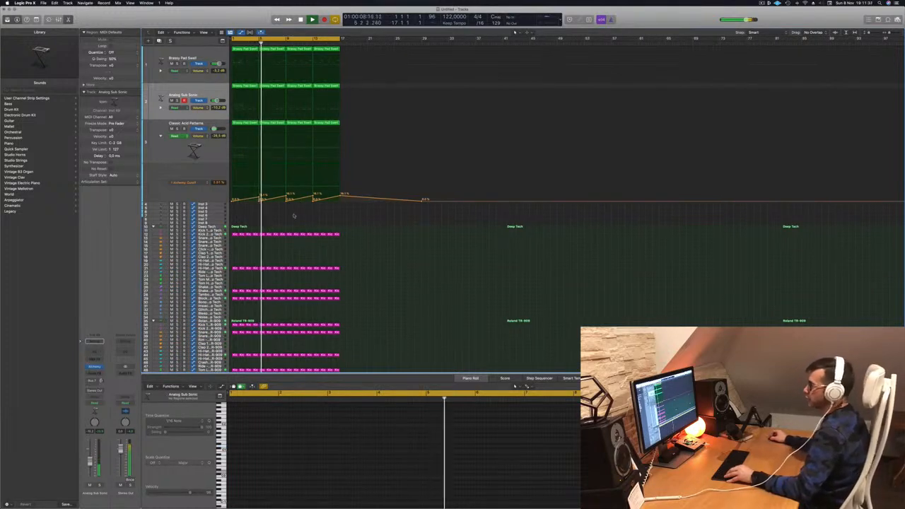
Hide the cutoff automation of the Classic Acid Patterns track and replay the loop from its start
left_click(162, 135)
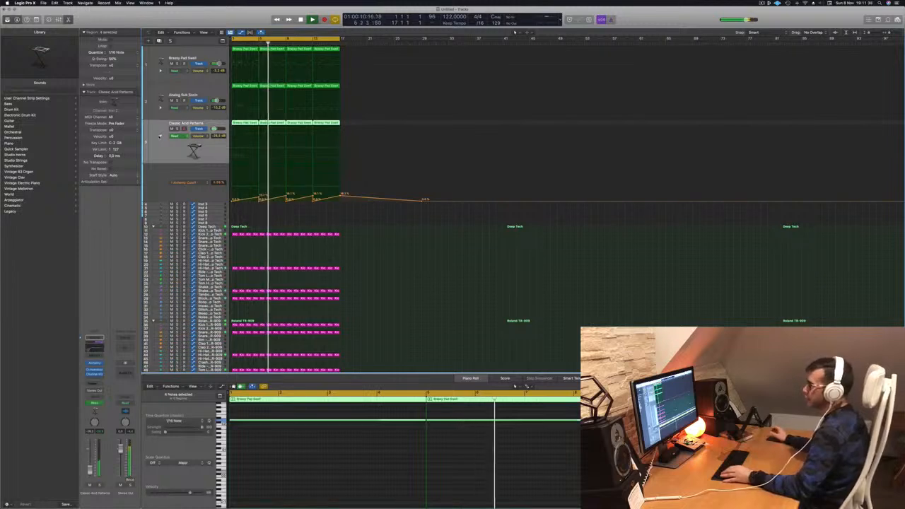
key("a")
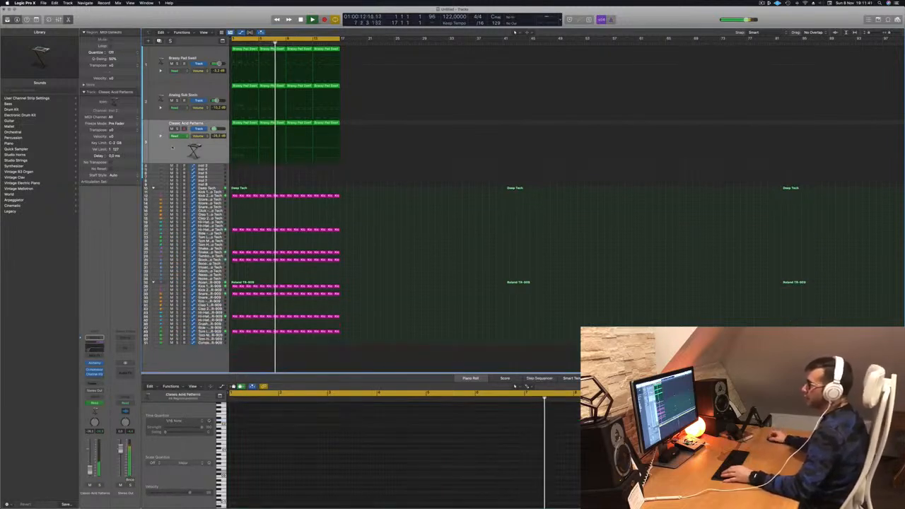
key("Return")
Duplicate the Analog Sub Sonic track without its regions and load Alchemy's Brassy and Funky preset from the Brass category on it
key("Up")
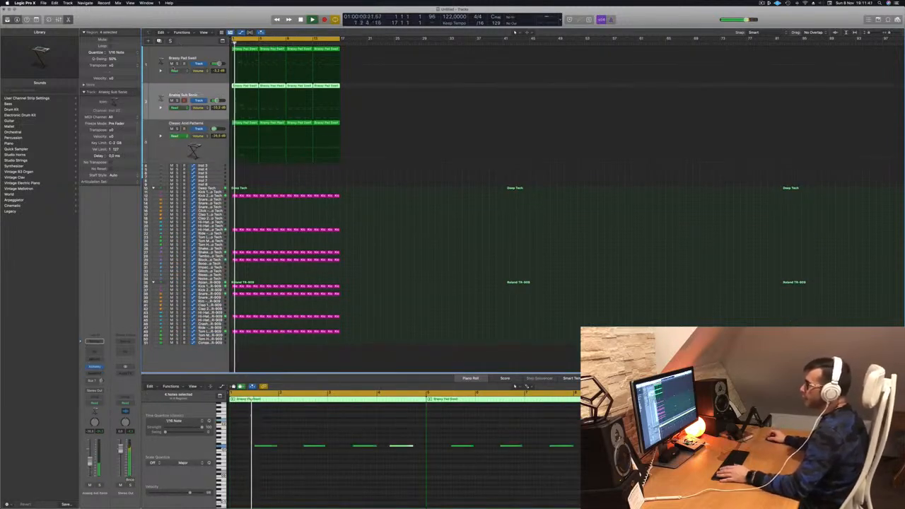
key("super+d")
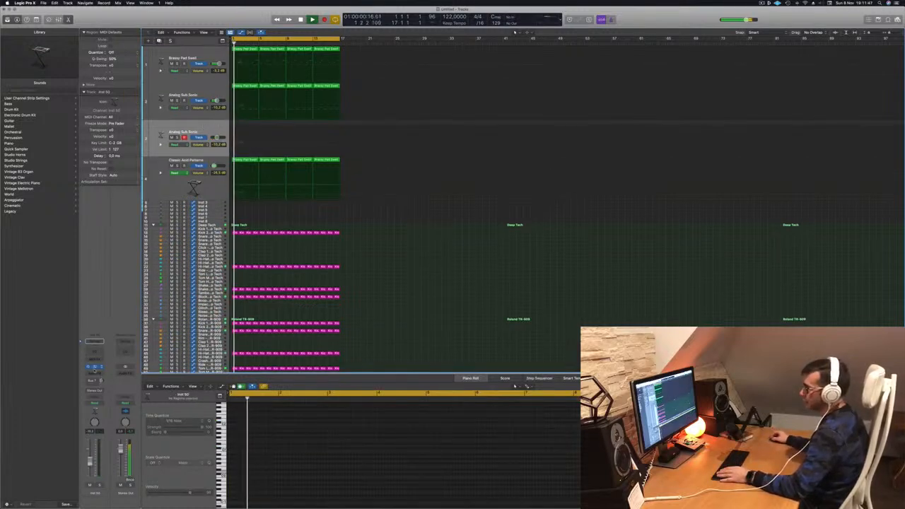
left_click_drag(412, 80, 439, 142)
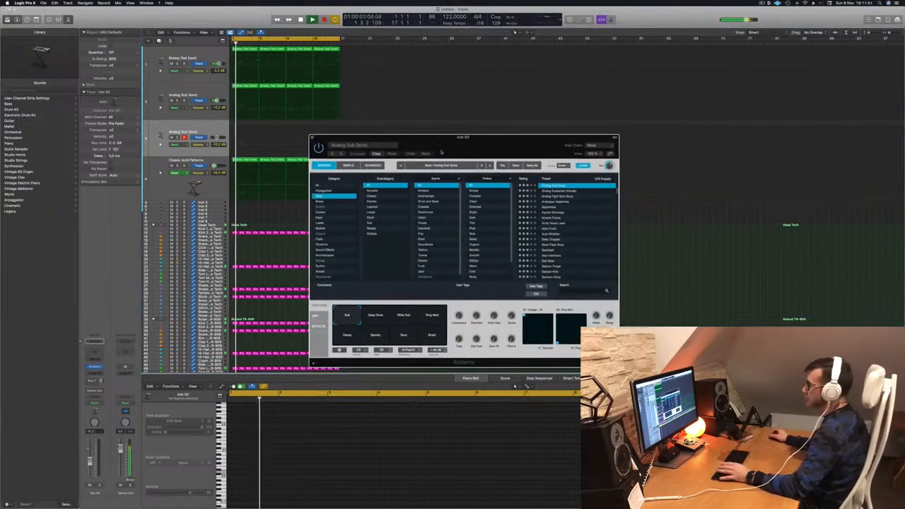
left_click(319, 202)
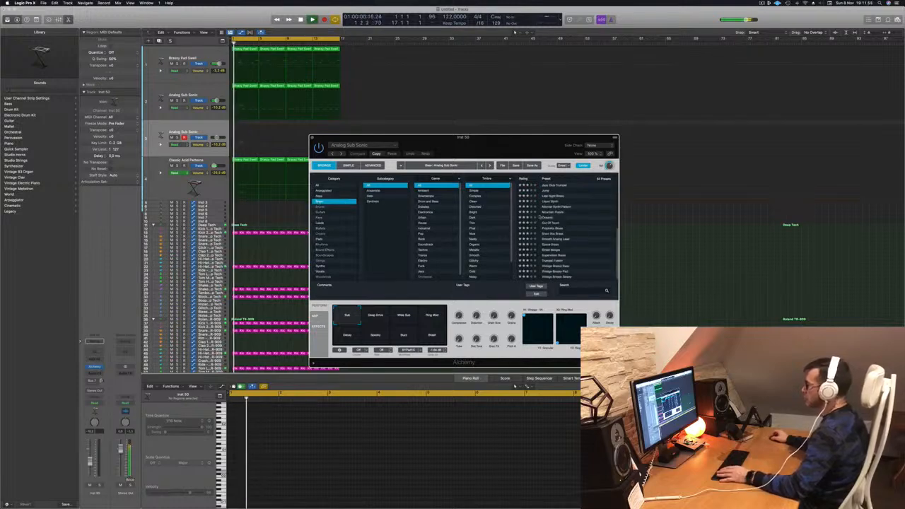
scroll(573, 231, "up", 5)
left_click(554, 218)
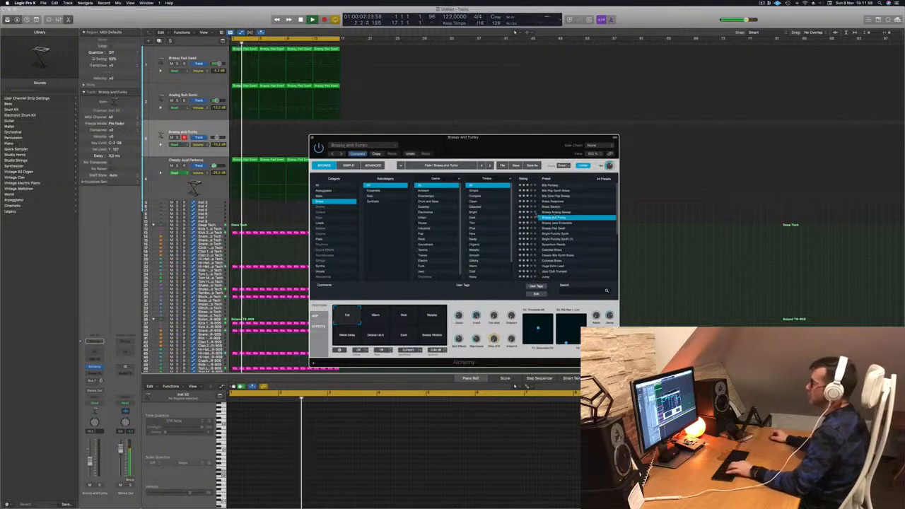
Open Musical Typing, shift its range an octave lower and play a few notes with the Brassy and Funky sound
key("super+k")
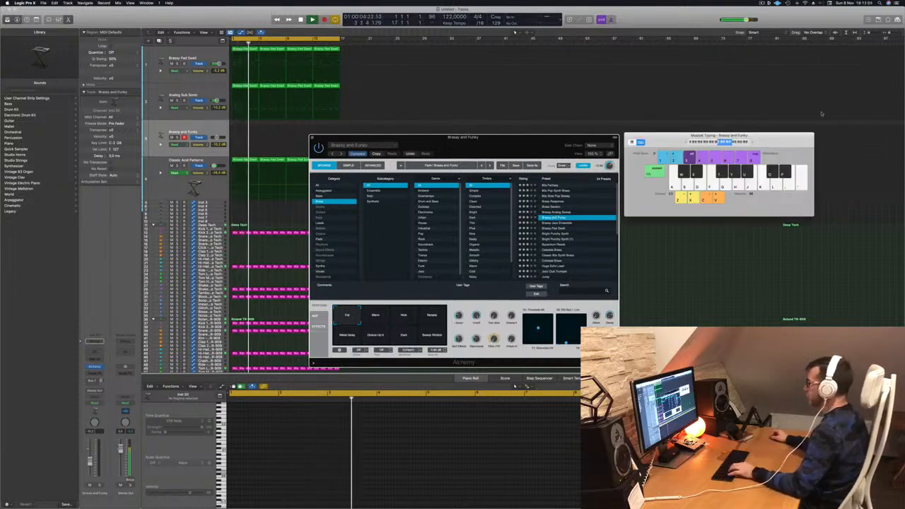
left_click(714, 143)
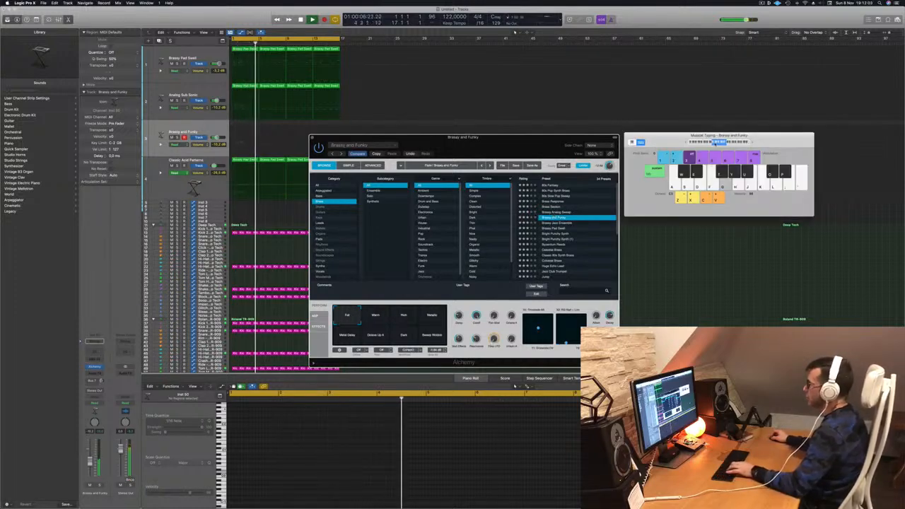
left_click(713, 143)
key("f")
key("f")
key("g")
left_click(751, 143)
key("h")
Move the Alchemy window aside, lower the Brassy and Funky track's volume slightly and play another note
left_click_drag(509, 137, 563, 91)
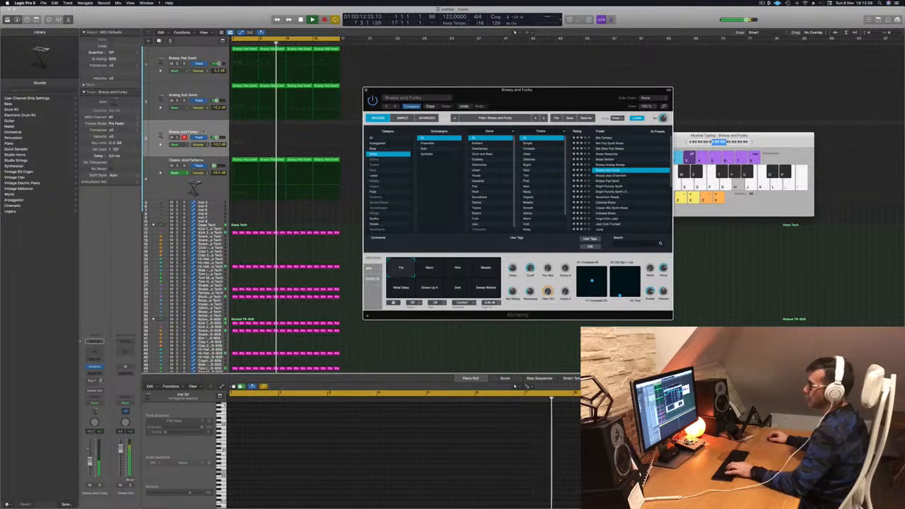
left_click_drag(90, 460, 90, 464)
key("g")
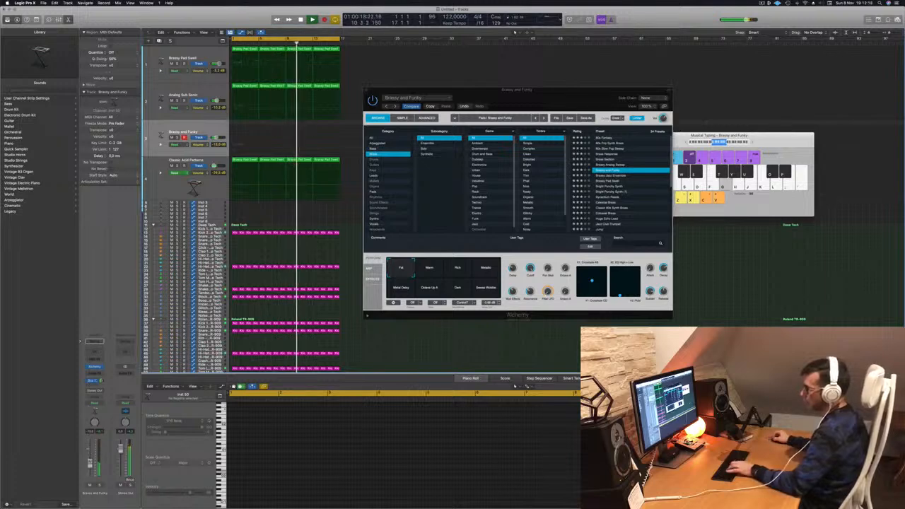
Audition the Brassy Jazz Ensemble, Brassy Pad Swell, Bright Punchy Synth and Bright Punchy Synth (1) presets over the loop
left_click(609, 175)
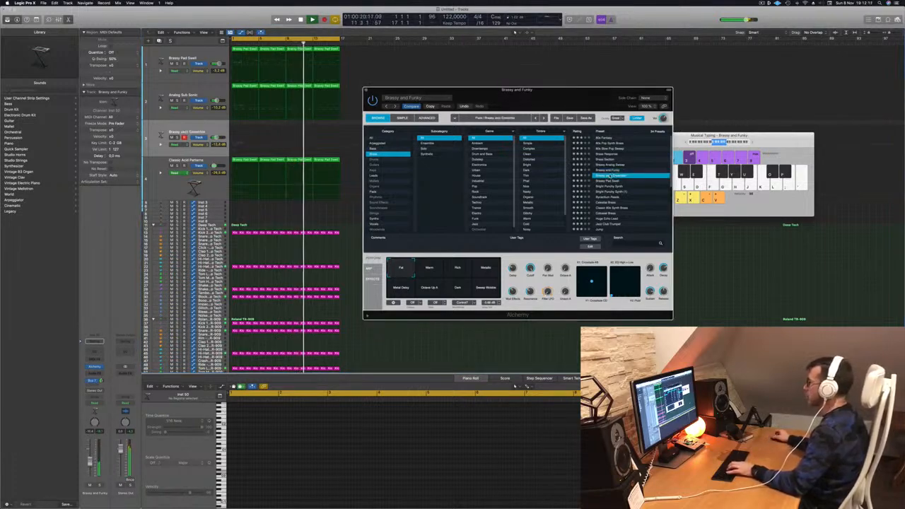
left_click(608, 181)
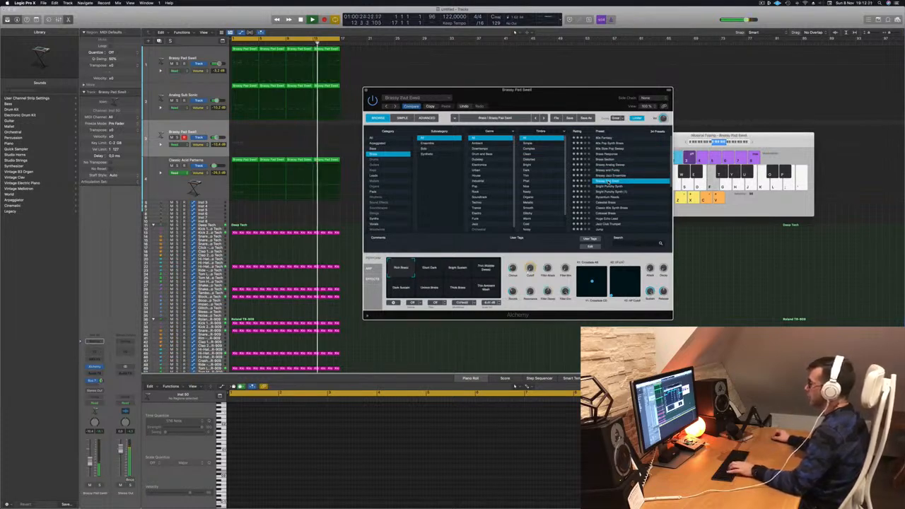
left_click(609, 186)
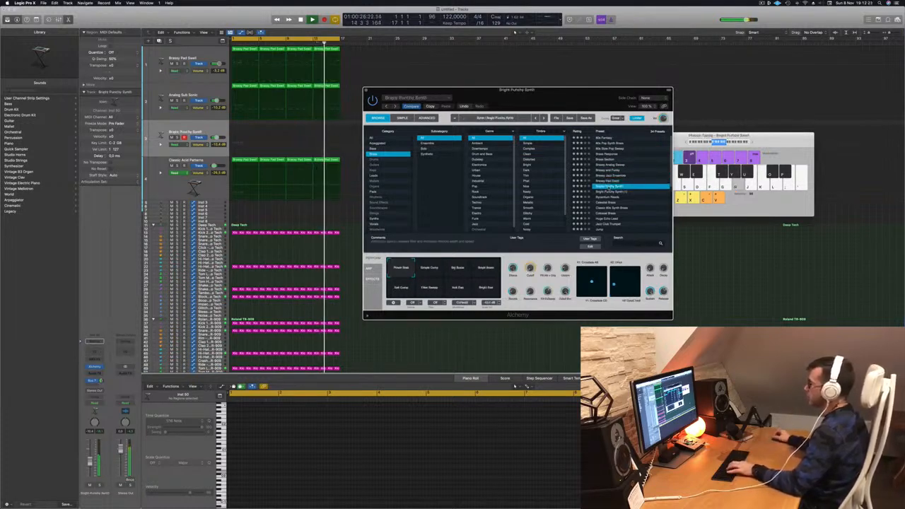
left_click(607, 191)
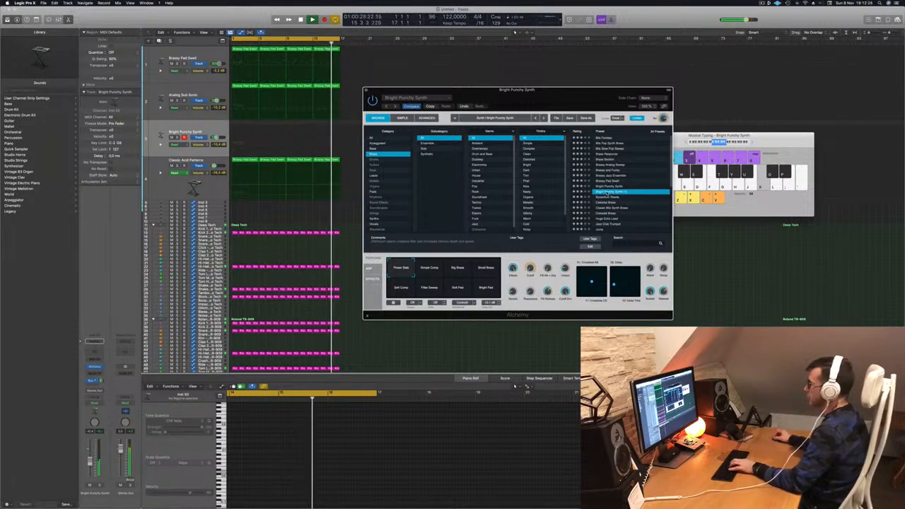
Try the Byzantium Reeds preset with its Attack Glide variation and move the Musical Typing window higher
left_click(607, 197)
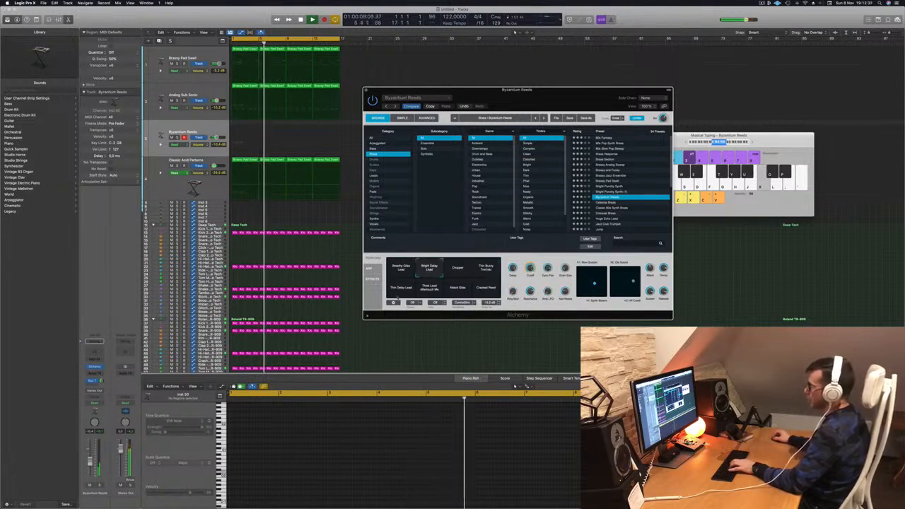
left_click(460, 291)
left_click_drag(768, 135, 765, 93)
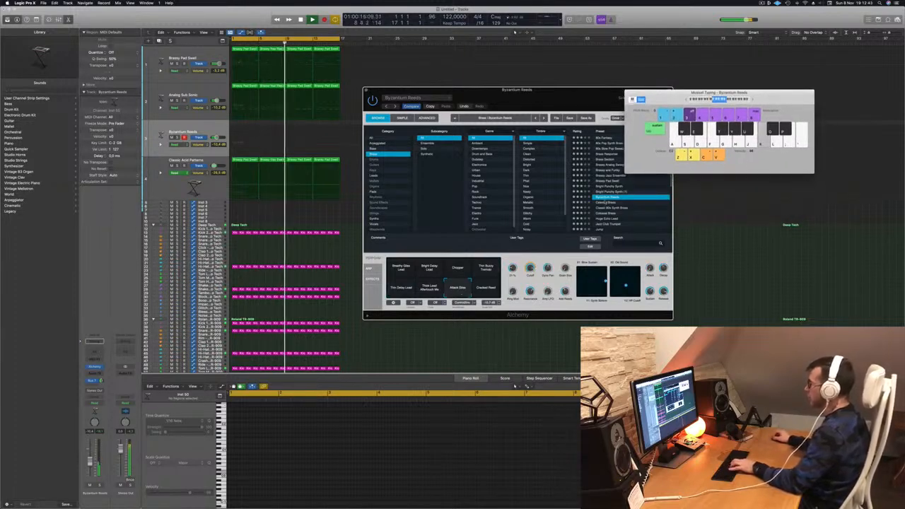
Try the Celestial Brass preset at a lower track volume with its Unison Decay, Thin LFO and Wide variations
left_click(604, 203)
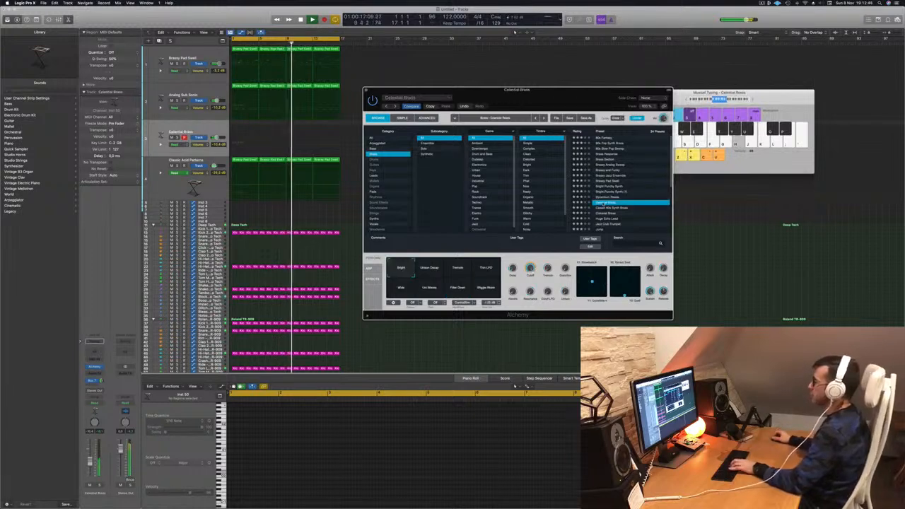
left_click_drag(90, 462, 90, 468)
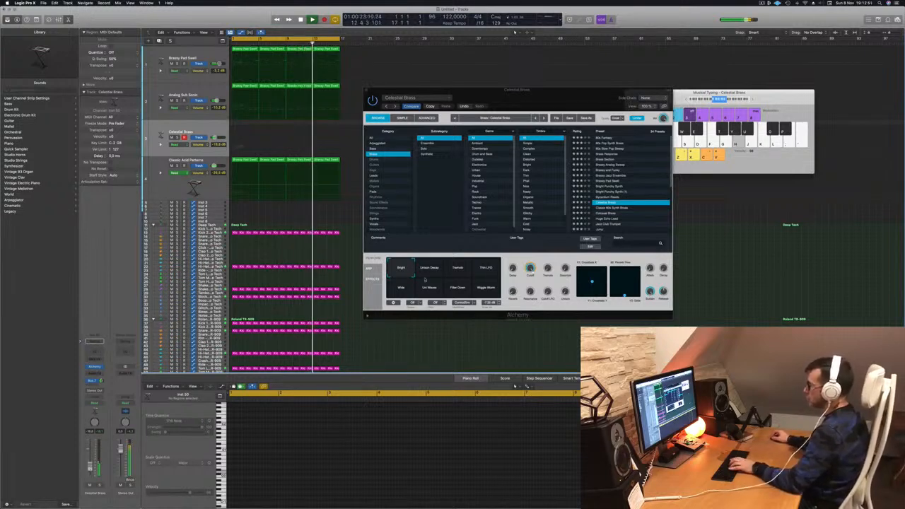
left_click(429, 267)
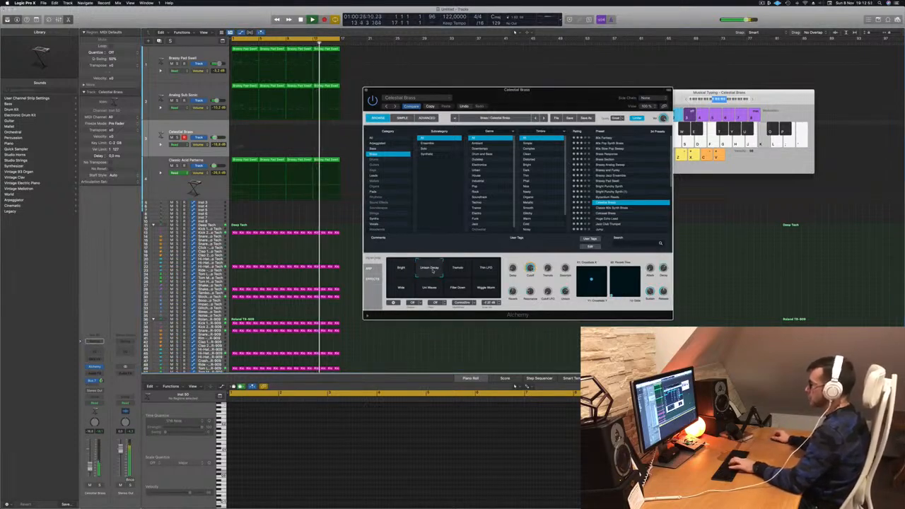
left_click(488, 268)
left_click(401, 286)
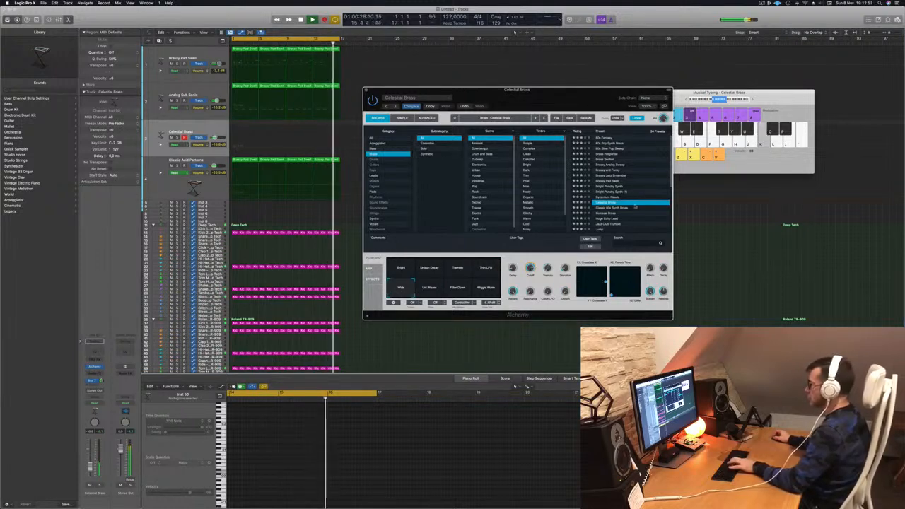
Load the Classic 80s Synth Brass preset, play it over the loop and switch to its Big and Bright Saws variation
left_click(620, 208)
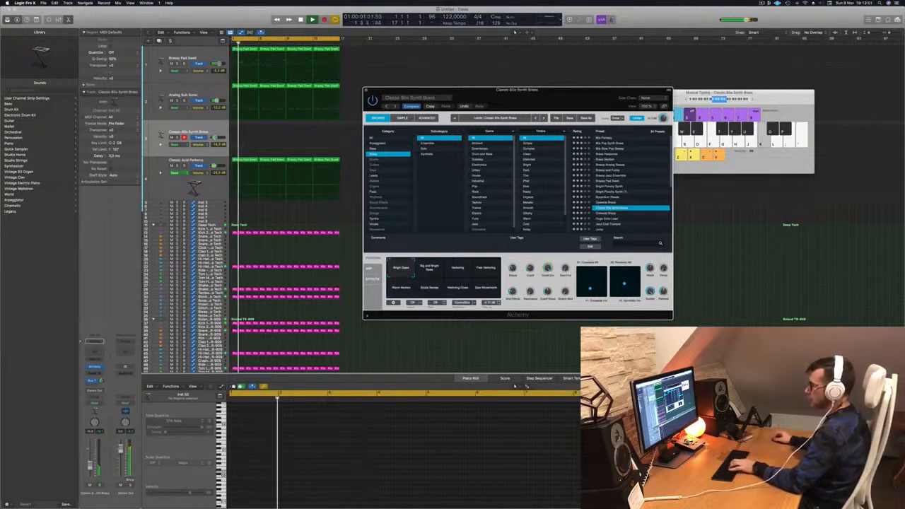
key("g")
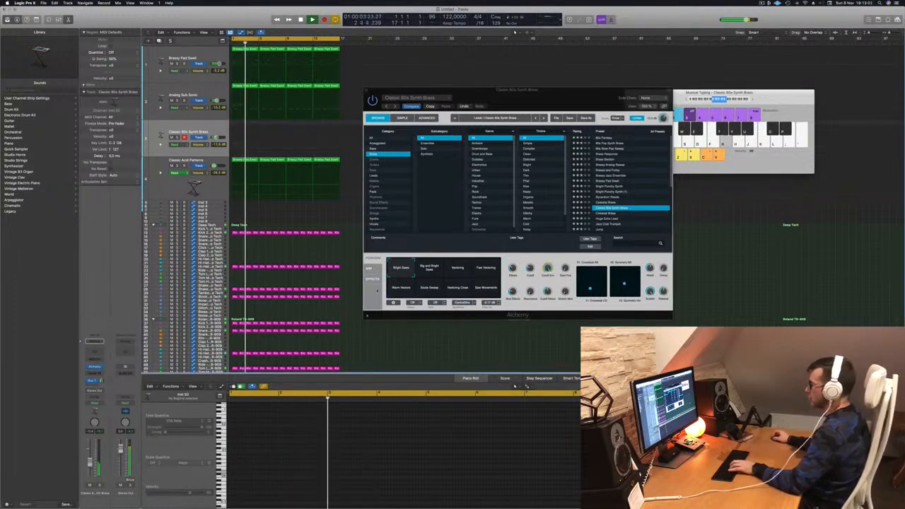
left_click(427, 269)
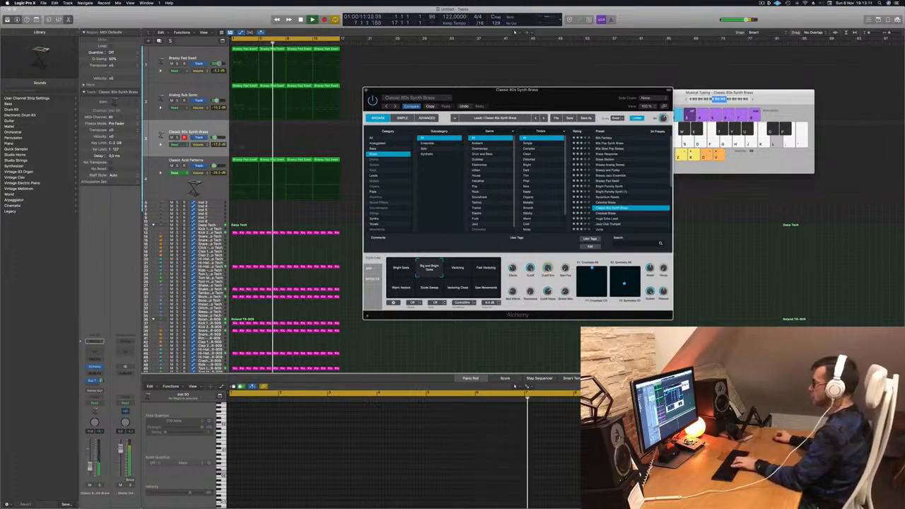
Lower the Classic 80s Synth Brass track to -17.0 dB and record a melody on it over the loop
left_click_drag(91, 465, 91, 472)
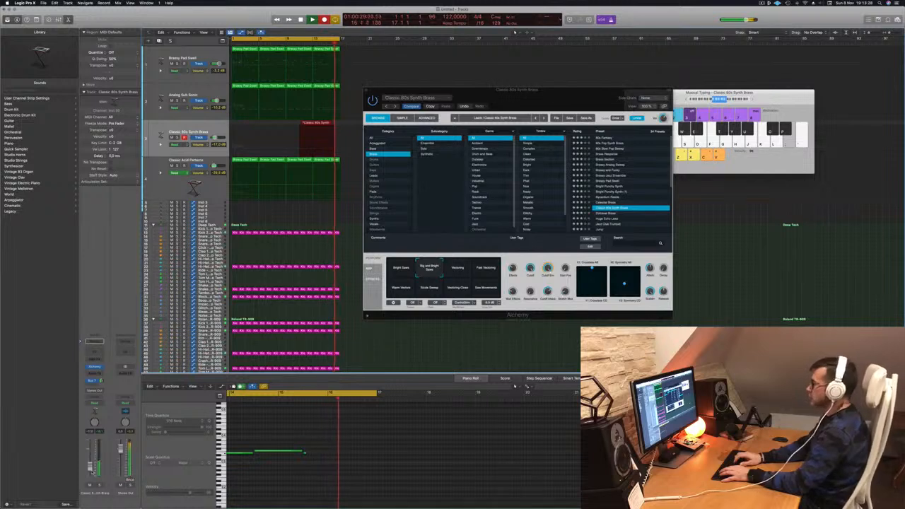
key("space")
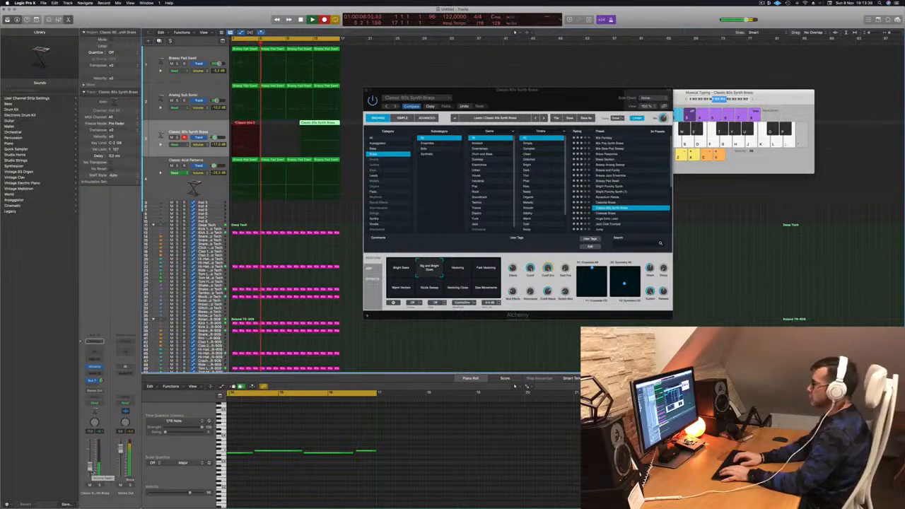
key("space")
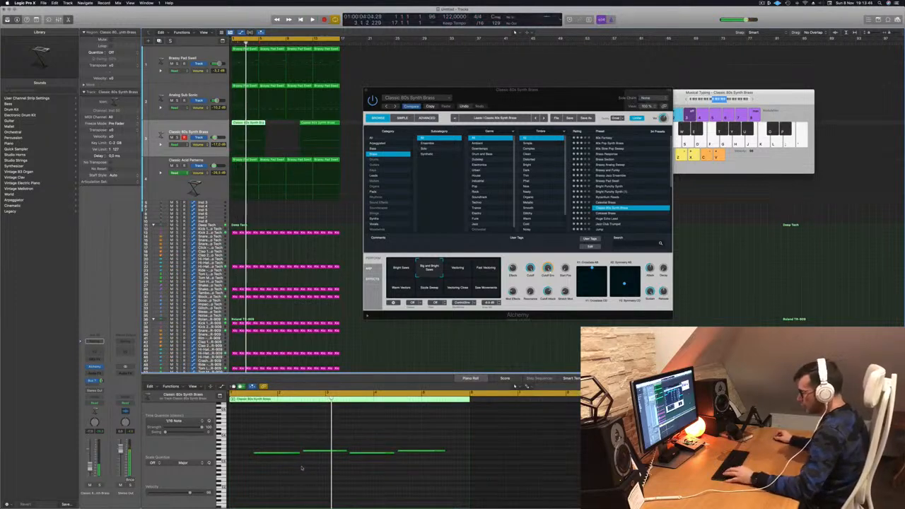
Delete the brass region recorded at the start of the loop and play the loop with the remaining take
key("super+a")
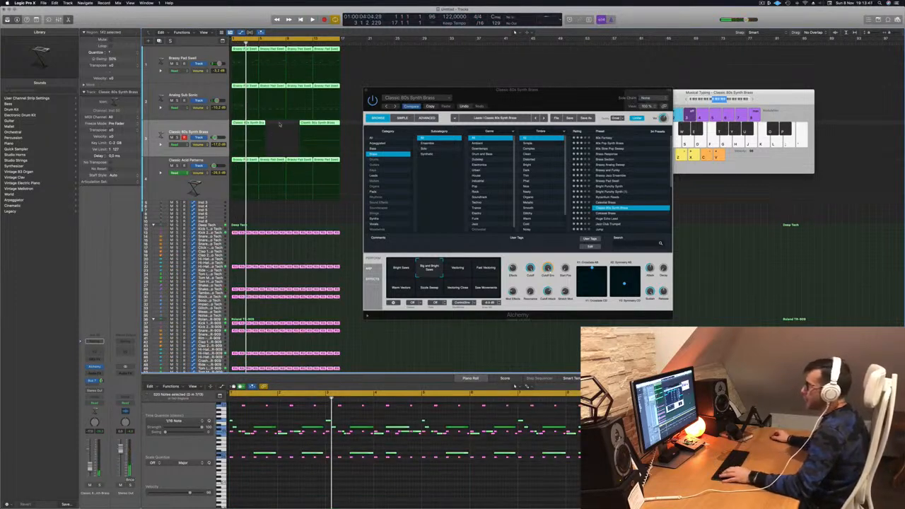
left_click(262, 123)
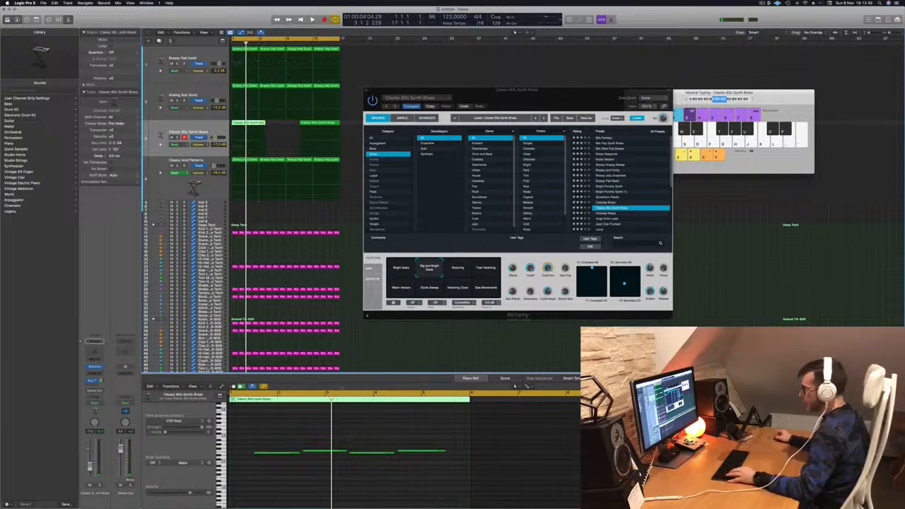
key("Delete")
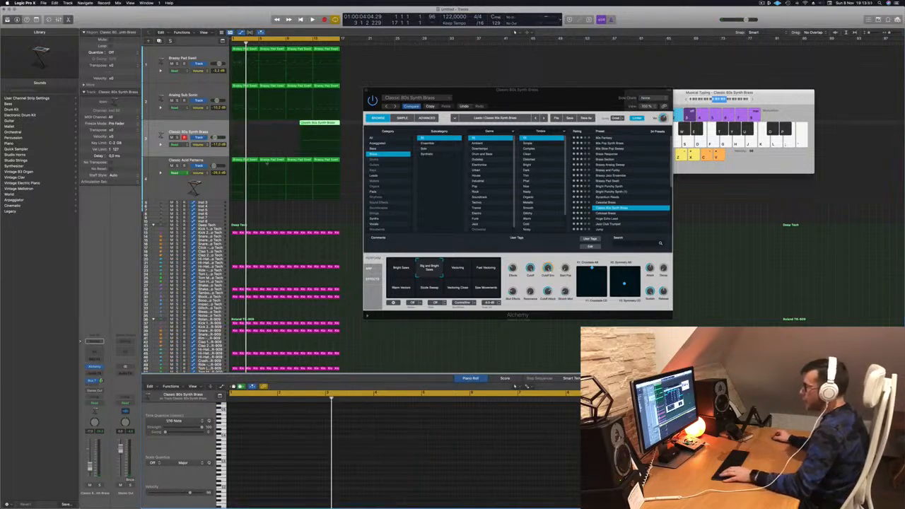
left_click(281, 110)
left_click(320, 123)
key("space")
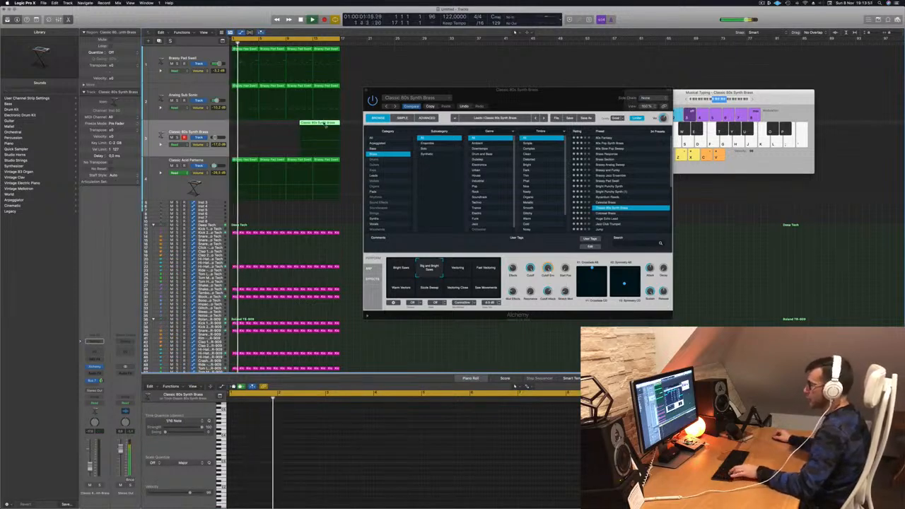
Step back through the latest recording and automation edits in the undo history and redo them
key("alt+z")
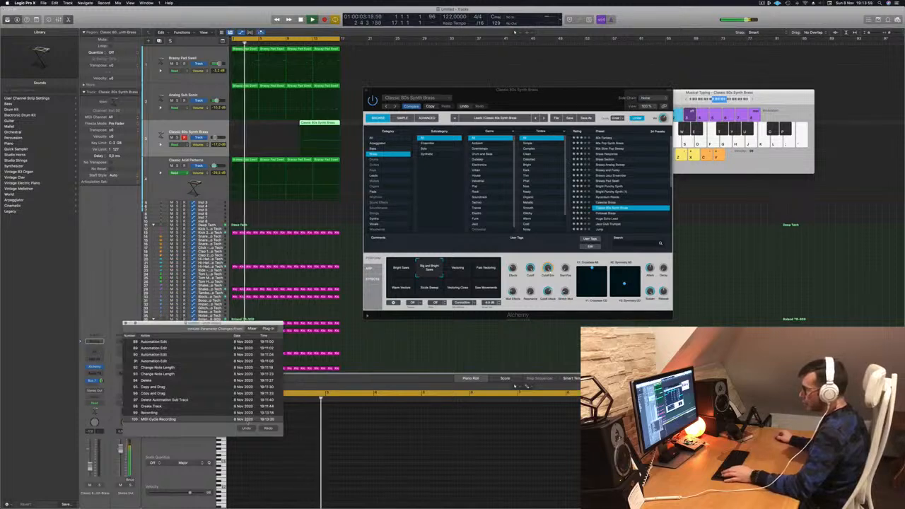
left_click(247, 428)
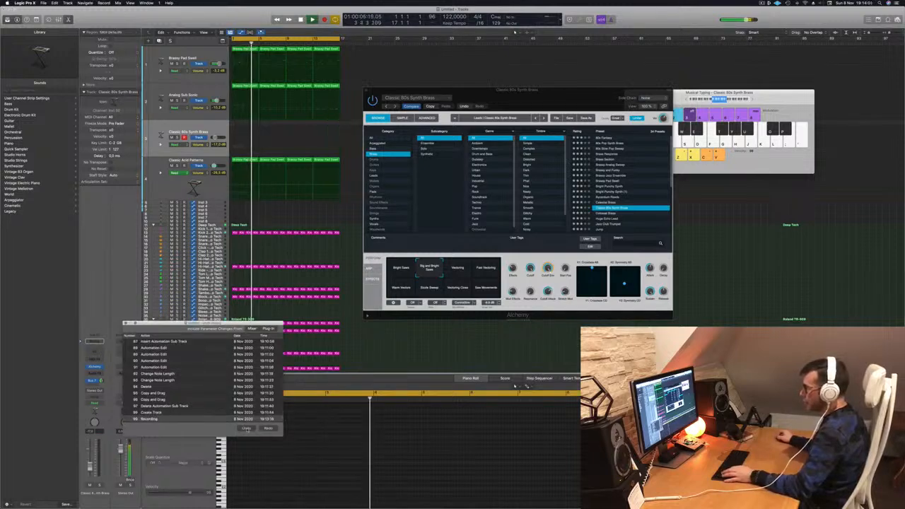
left_click(267, 429)
left_click(267, 429)
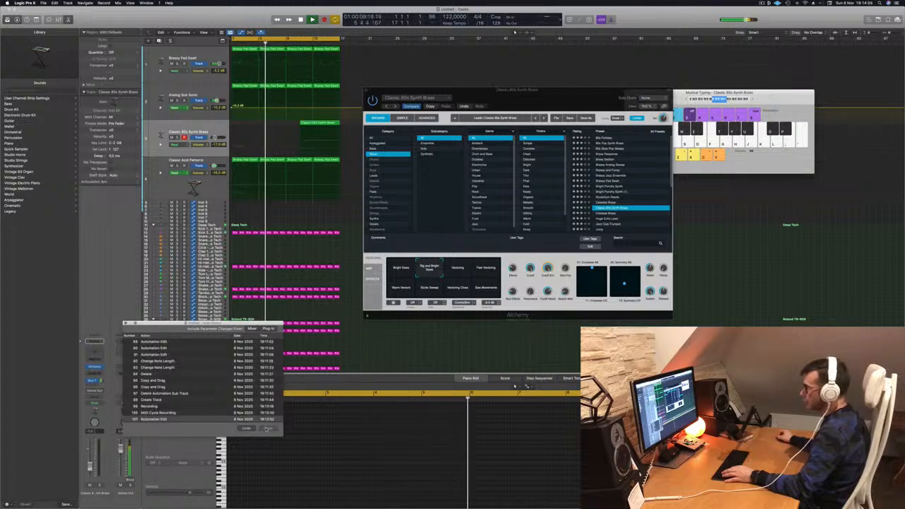
Move the remaining brass region to bar 1 and remove the stray volume automation on the Analog Sub Sonic track
left_click(321, 122)
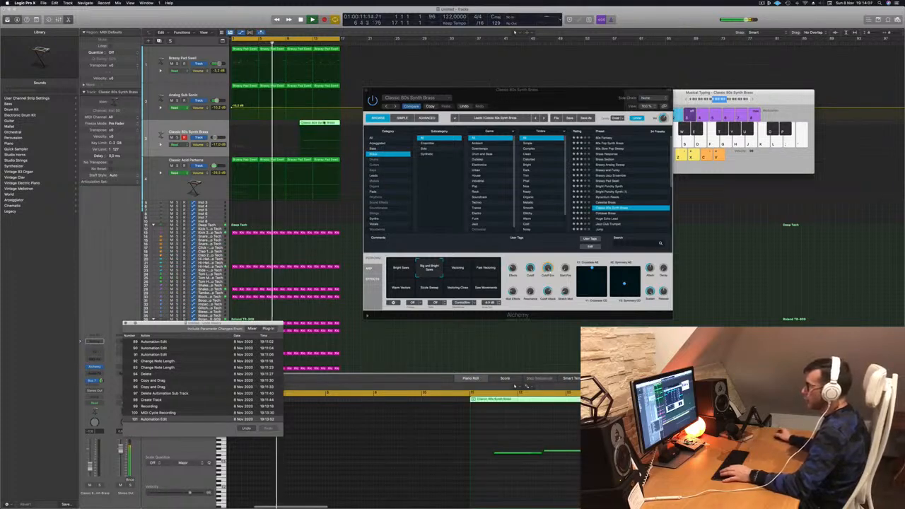
left_click_drag(321, 121, 253, 122)
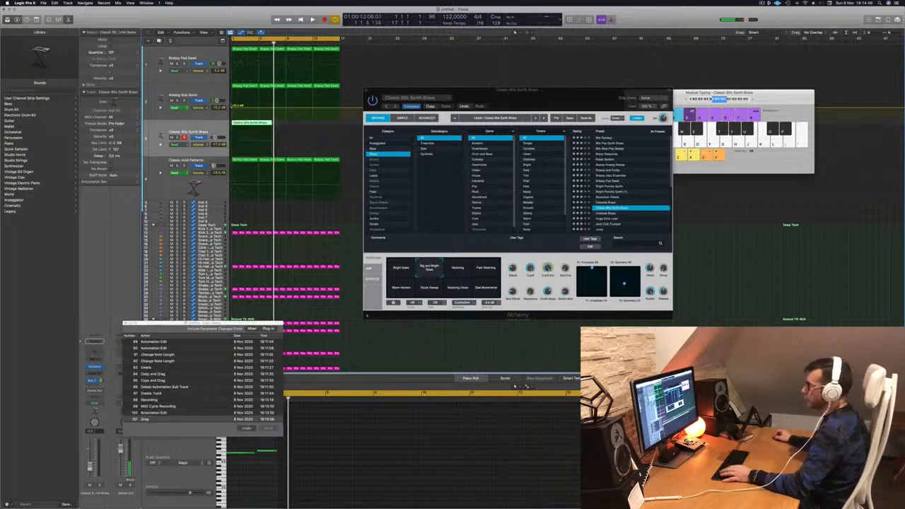
left_click(232, 109)
key("space")
left_click(252, 123)
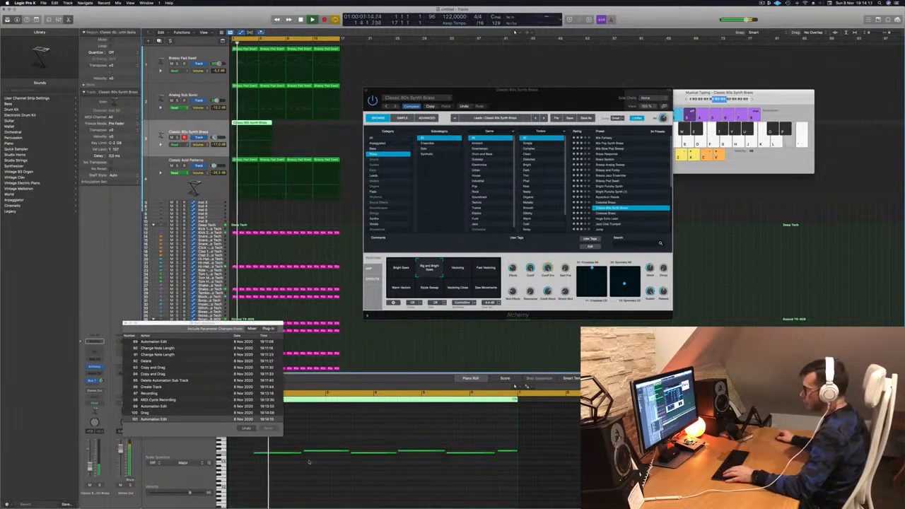
Quantize the recorded brass notes to 1/16 notes and close the undo history
left_click_drag(249, 440, 413, 464)
key("q")
key("space")
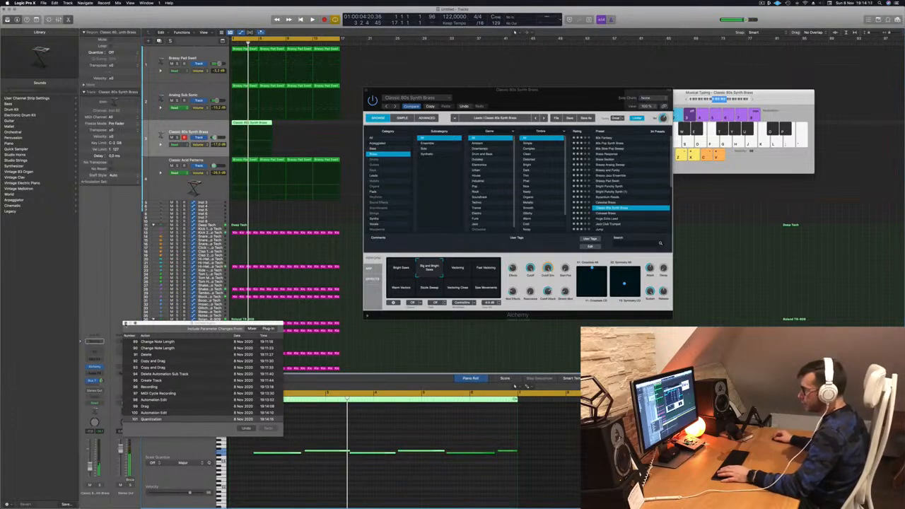
key("alt+z")
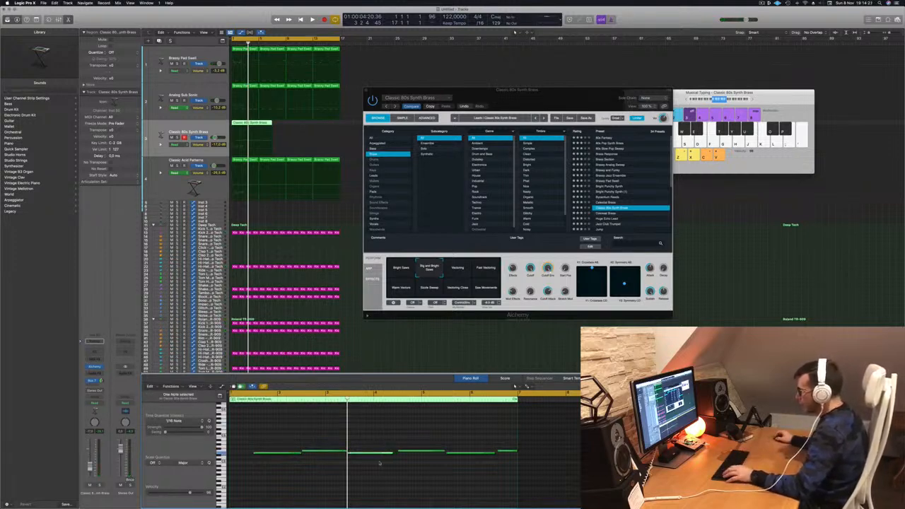
Lengthen the third brass note so it ends where the fourth note begins
left_click_drag(393, 451, 396, 454)
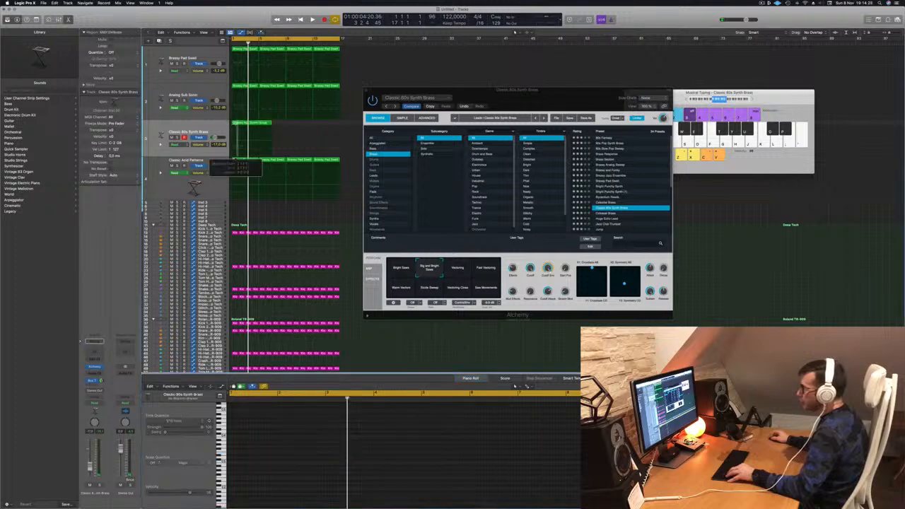
left_click_drag(213, 165, 214, 165)
left_click(262, 123)
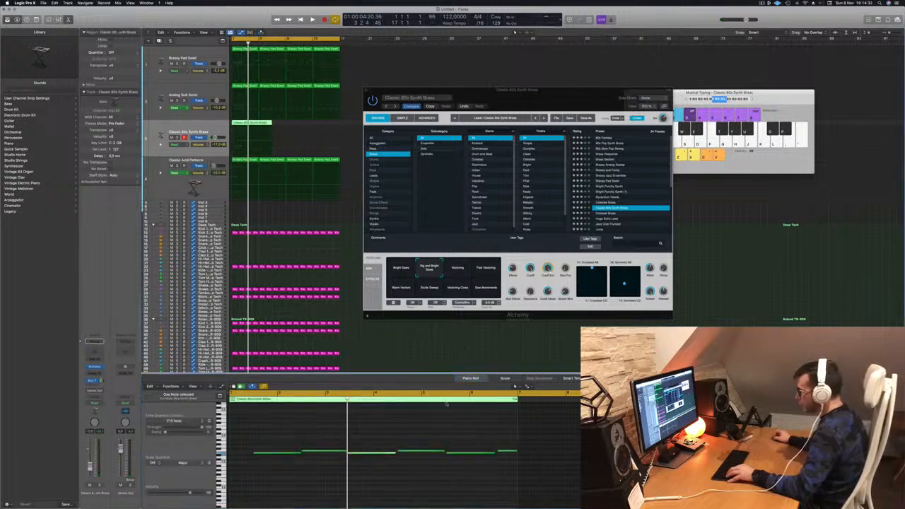
Trim the brass region to end halfway through bar 5 and move the Alchemy window clear of the arranged regions
key("super+Right")
key("super+Right")
key("super+Right")
key("super+Right")
key("super+Right")
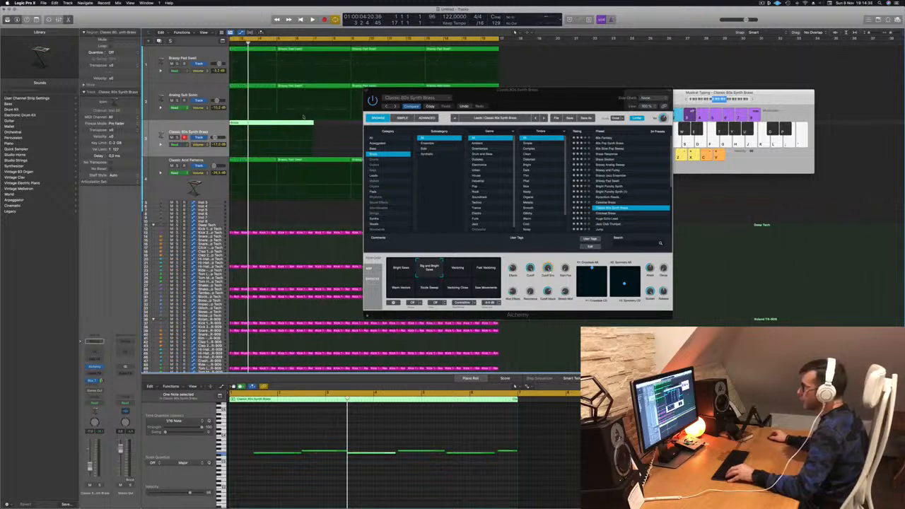
left_click(288, 123)
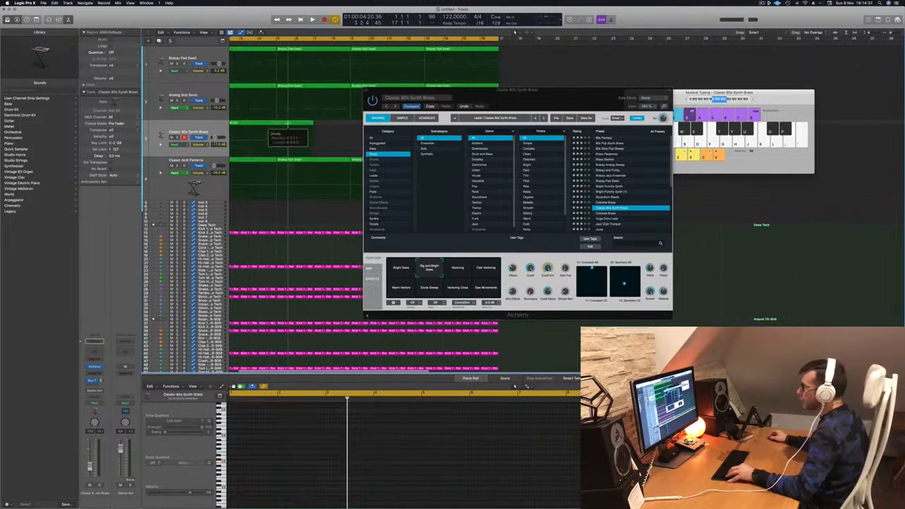
left_click(471, 164)
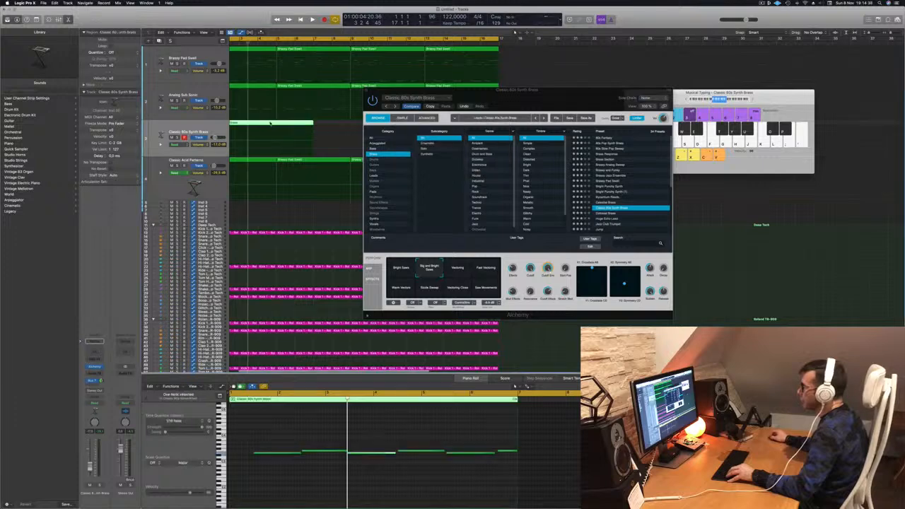
left_click(286, 123)
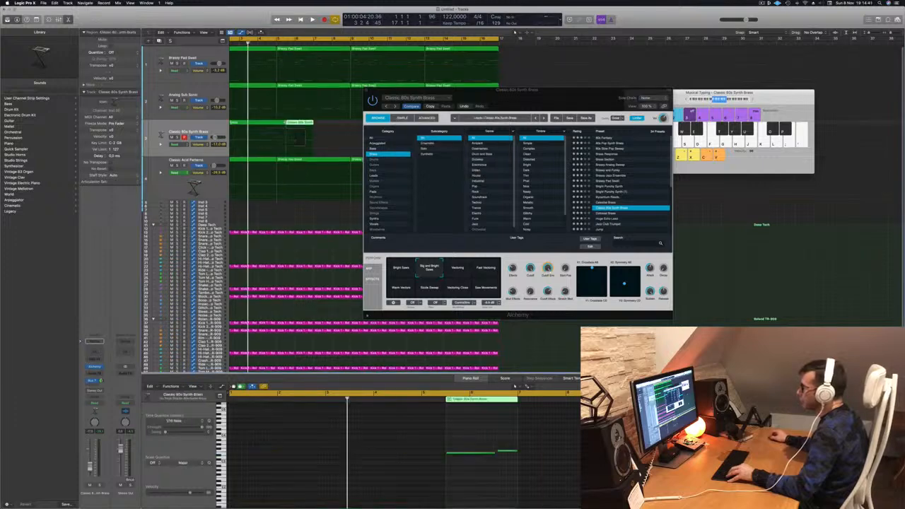
key("Delete")
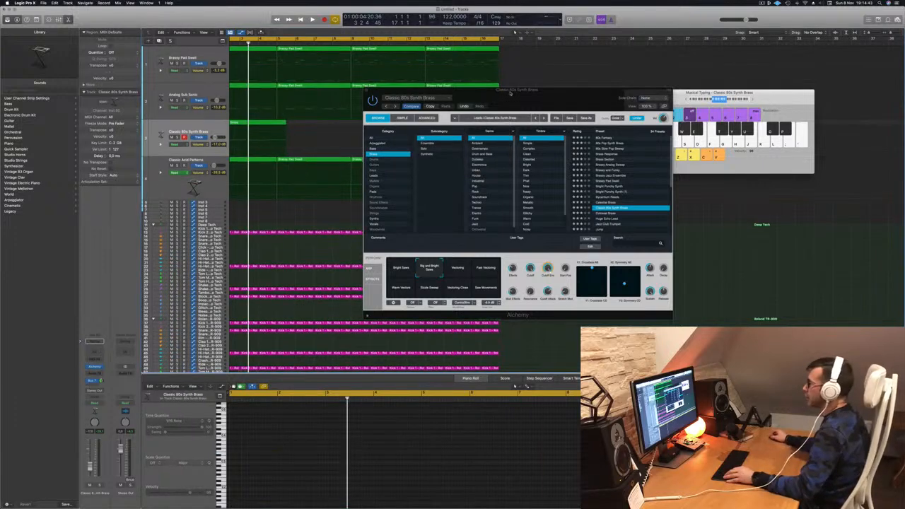
left_click_drag(509, 92, 662, 116)
Place a half-bar higher note at the start of the brass region and shorten its last note to end at bar 5
scroll(246, 126, "down", 5)
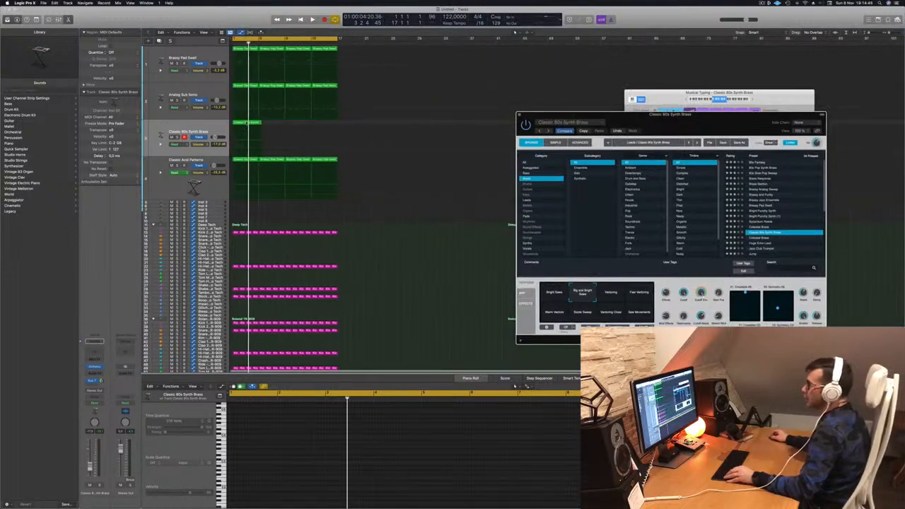
left_click(246, 123)
left_click(318, 453)
left_click_drag(315, 453, 253, 453)
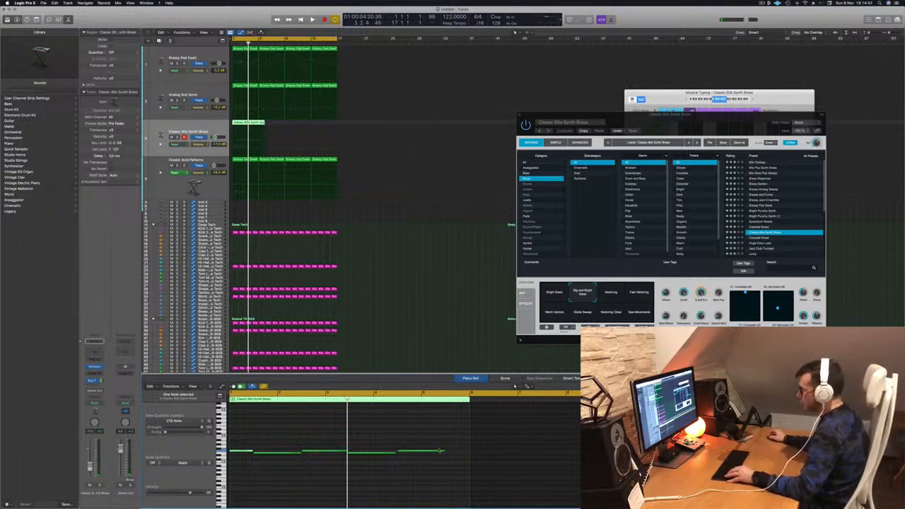
left_click_drag(442, 450, 420, 452)
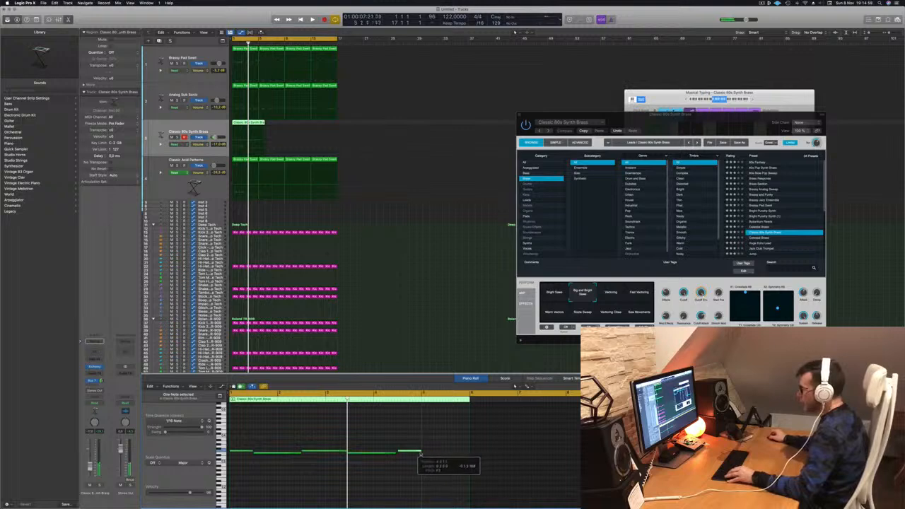
Cut the brass region at bar 5, delete the remainder and repeat the four-bar region up to bar 17
double_click(259, 123, "super")
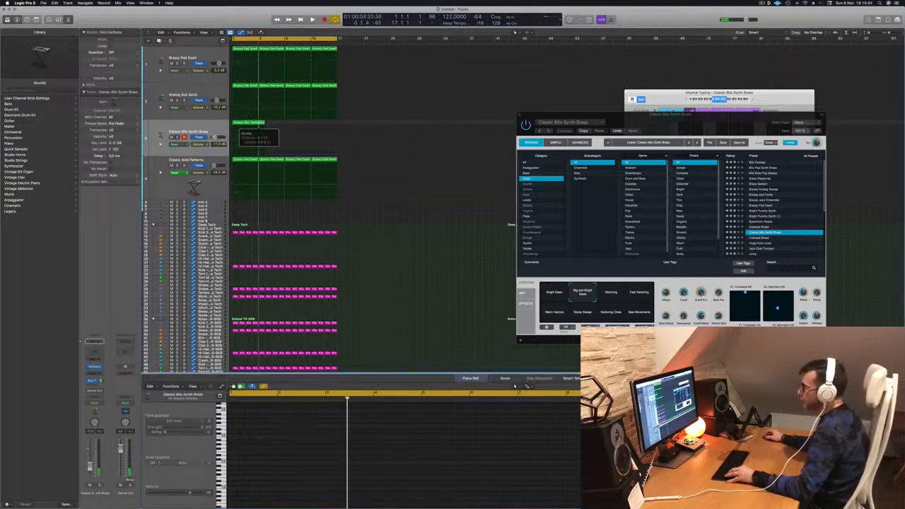
key("BackSpace")
left_click_drag(242, 124, 295, 130)
key("space")
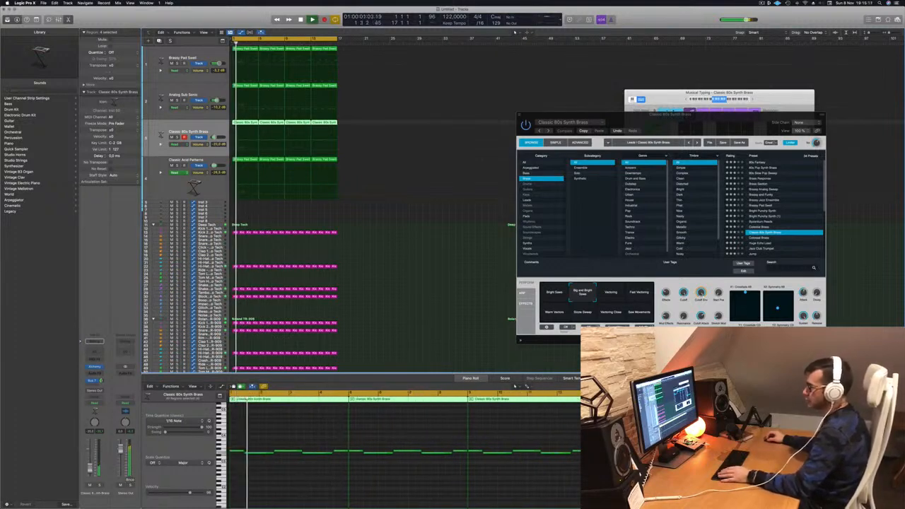
Delete the first note of the first brass region while the loop plays
left_click(236, 450)
key("Delete")
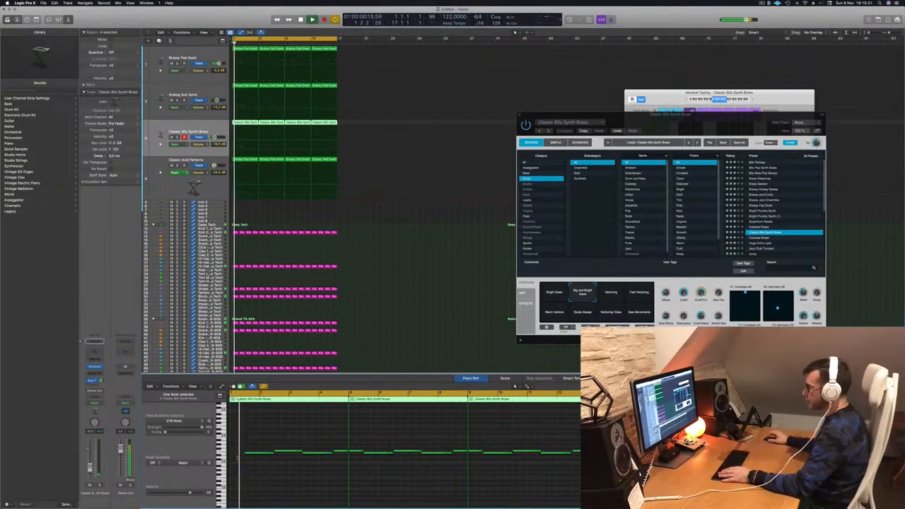
scroll(242, 464, "down", 3)
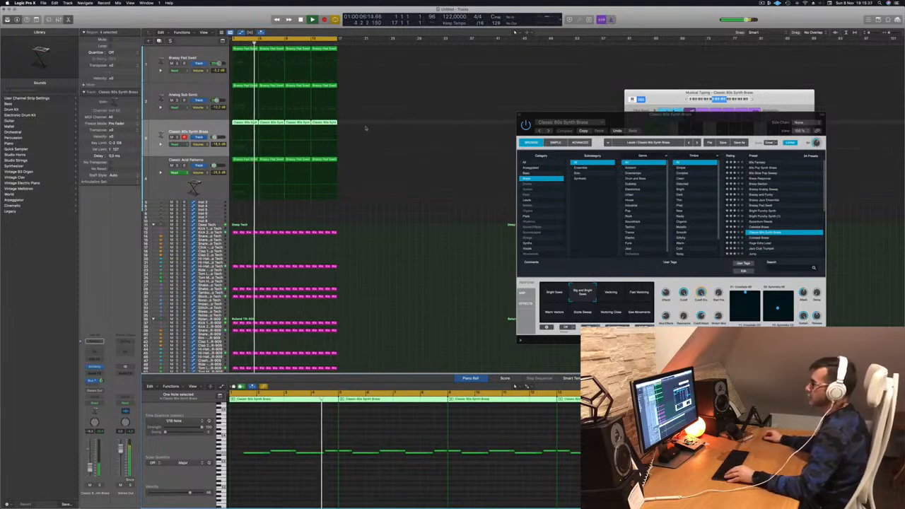
Stop playback and delete all four Classic 80s Synth Brass regions
left_click_drag(366, 128, 251, 126)
key("space")
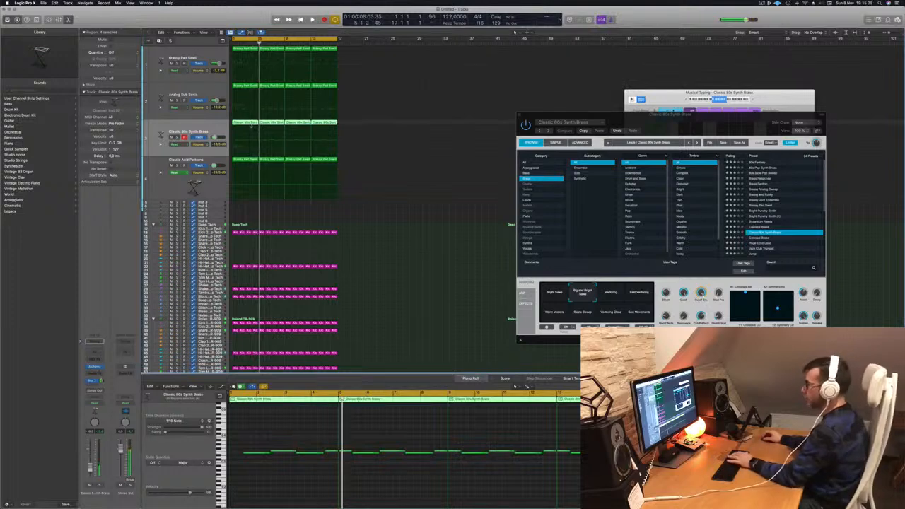
key("Delete")
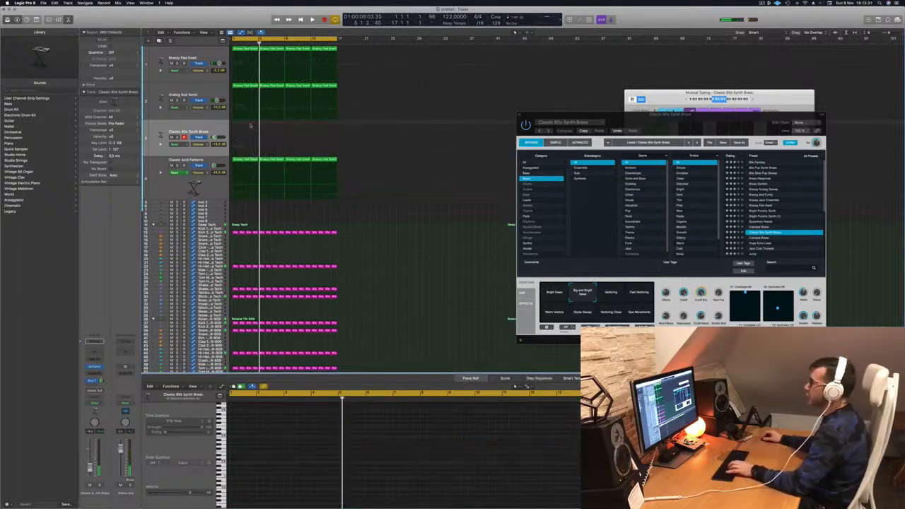
Play the loop from the start and audition the Vectoring, Fast Vectoring and other synth snapshots, ending on Big and Bright Saws
key("Return")
key("space")
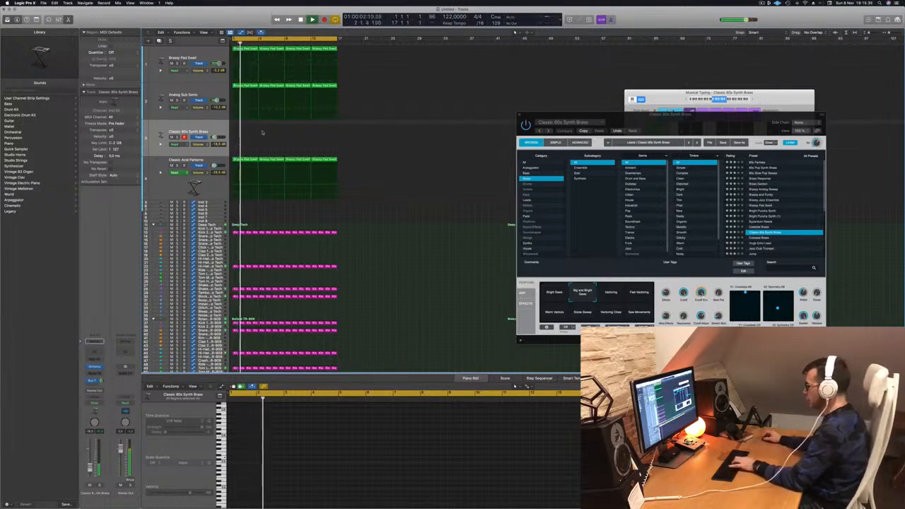
left_click_drag(682, 293, 683, 308)
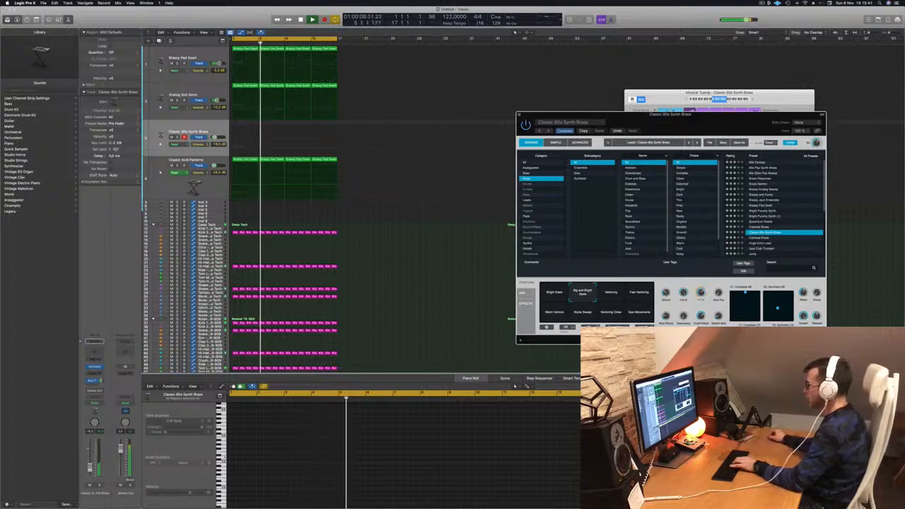
left_click(611, 294)
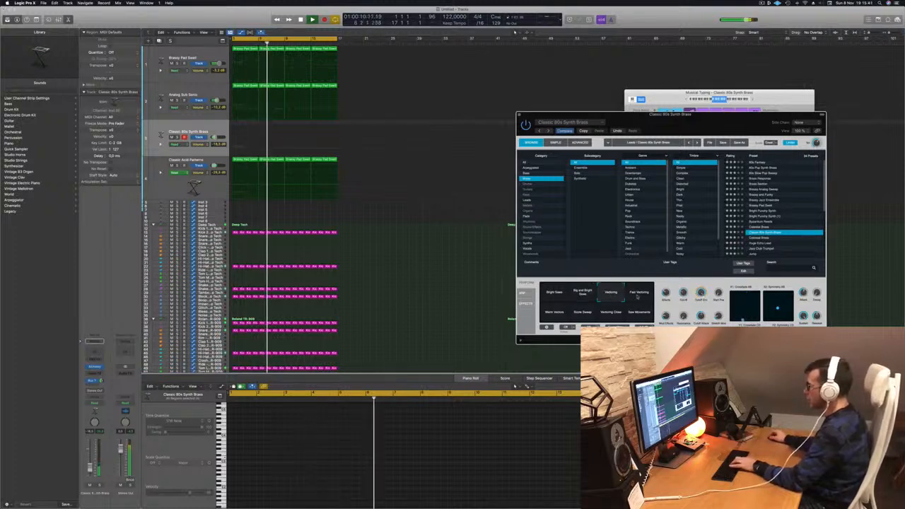
left_click(639, 293)
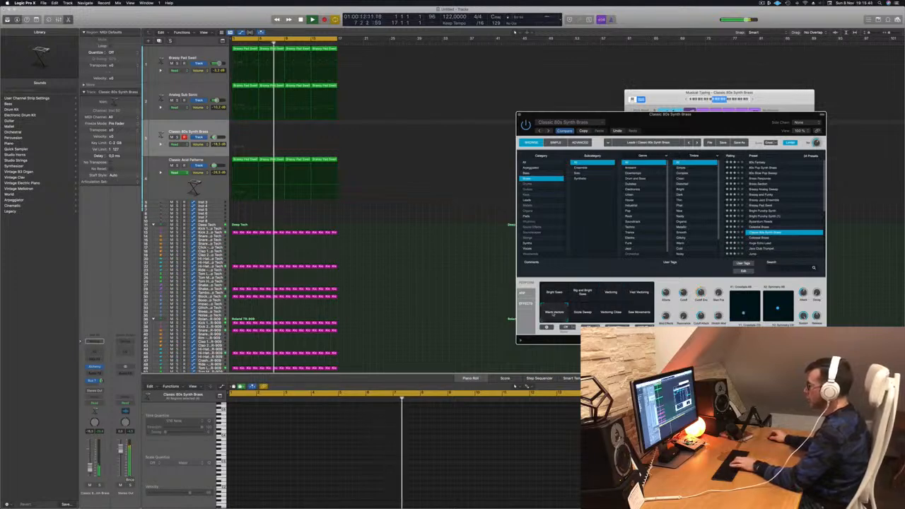
left_click(582, 292)
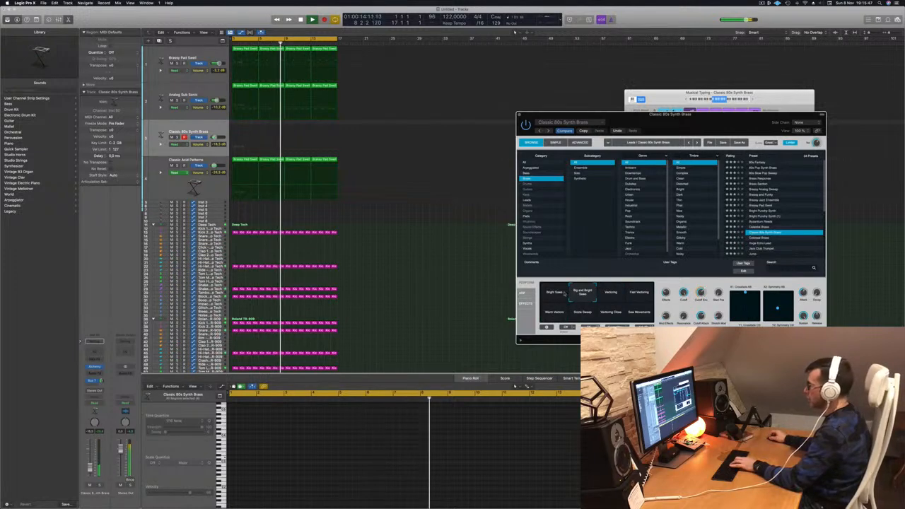
left_click(562, 295)
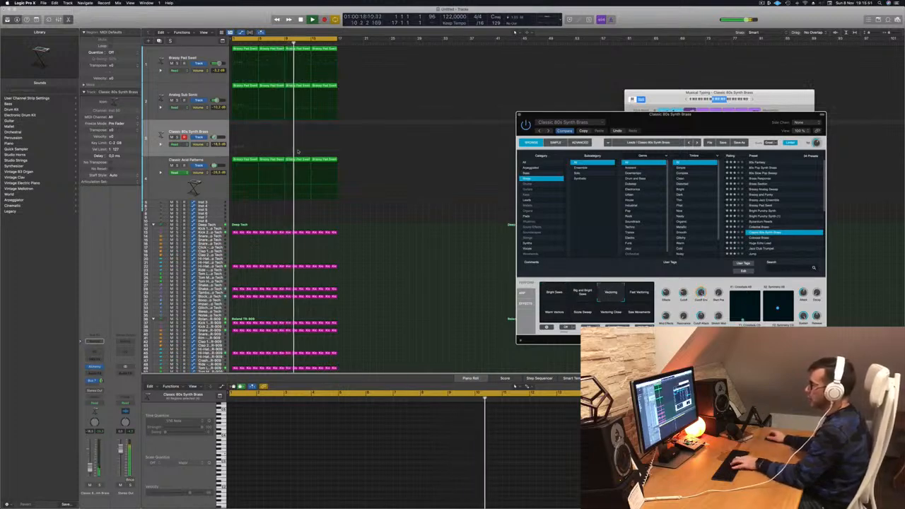
left_click(582, 293)
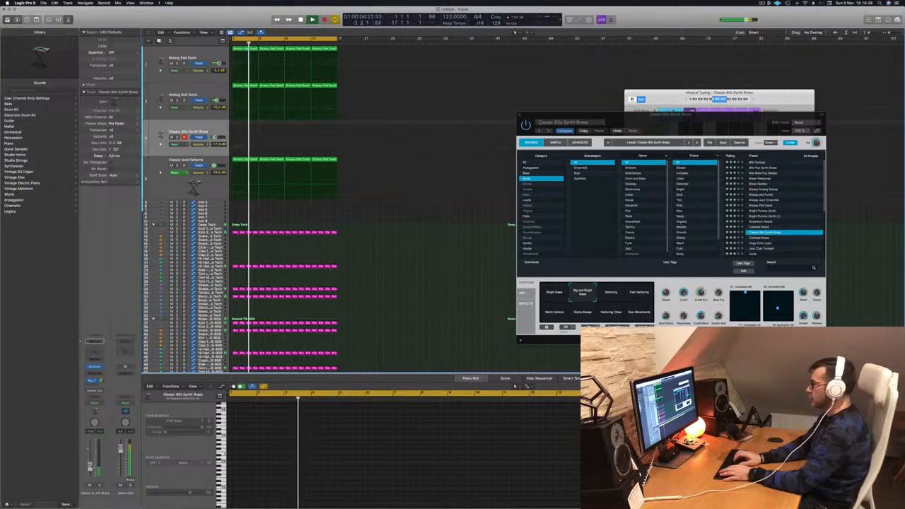
Record a four-bar line on the Classic 80s Synth Brass track and move the recorded region to bar 1
key("r")
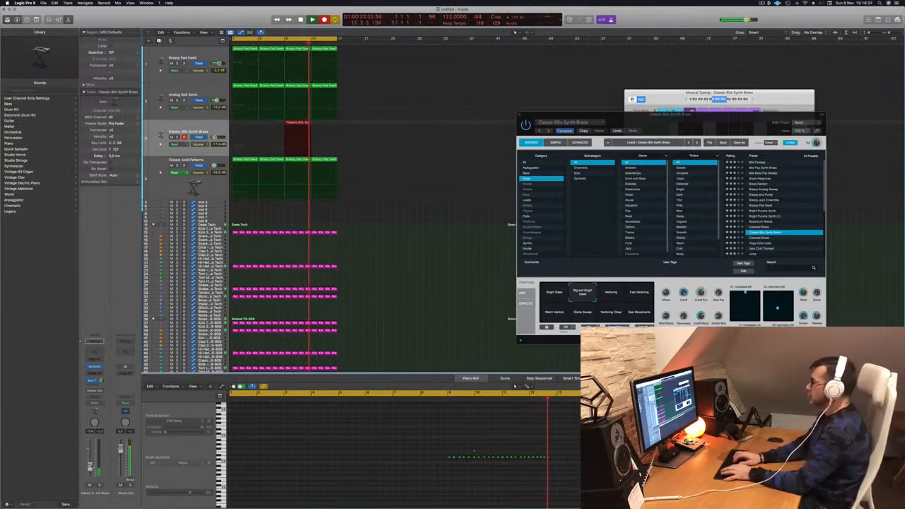
key("space")
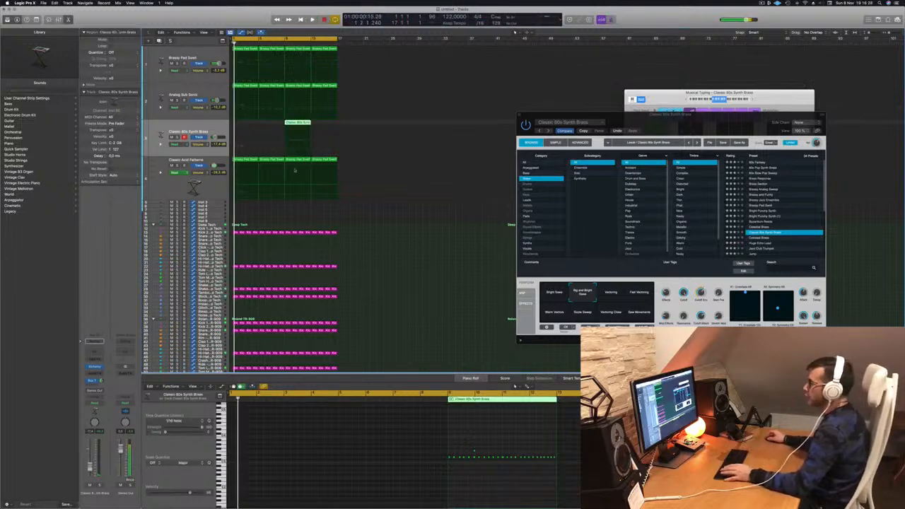
left_click_drag(296, 122, 244, 123)
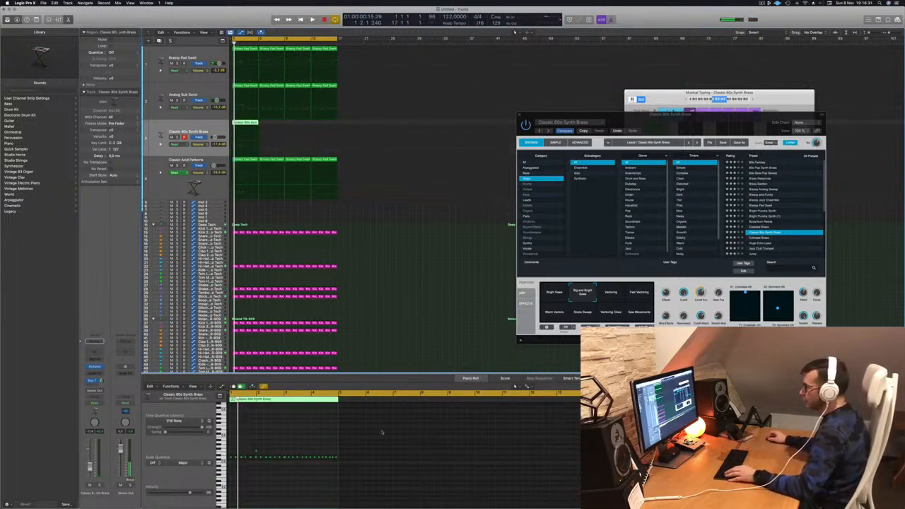
Delete the stray higher note from the recorded brass region and play the line back
left_click(264, 449)
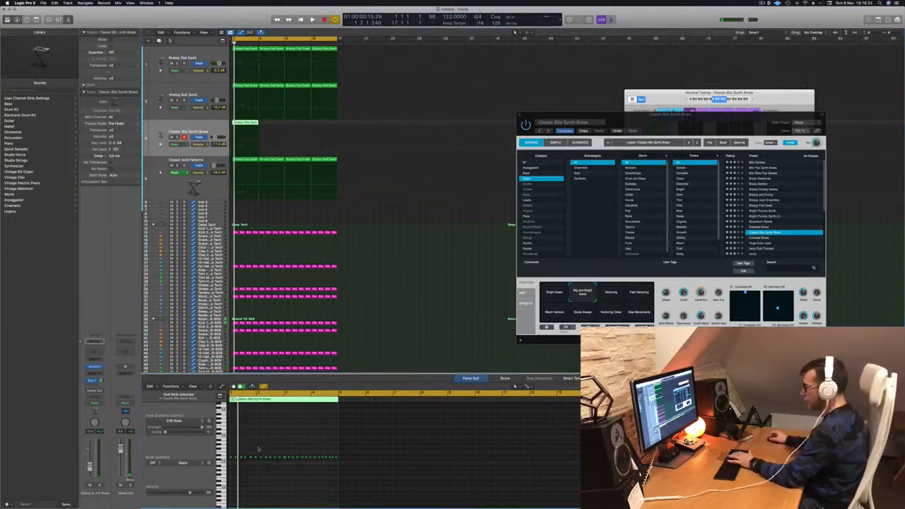
key("space")
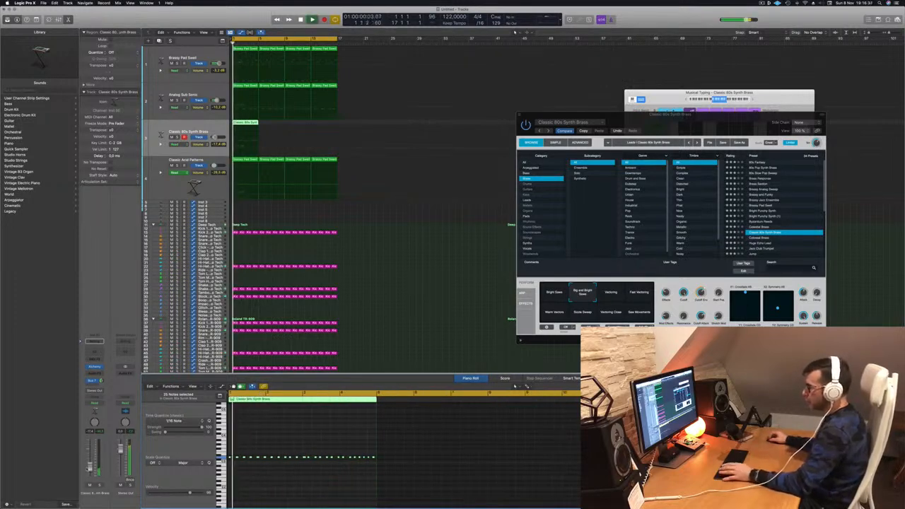
scroll(267, 490, "up", 5)
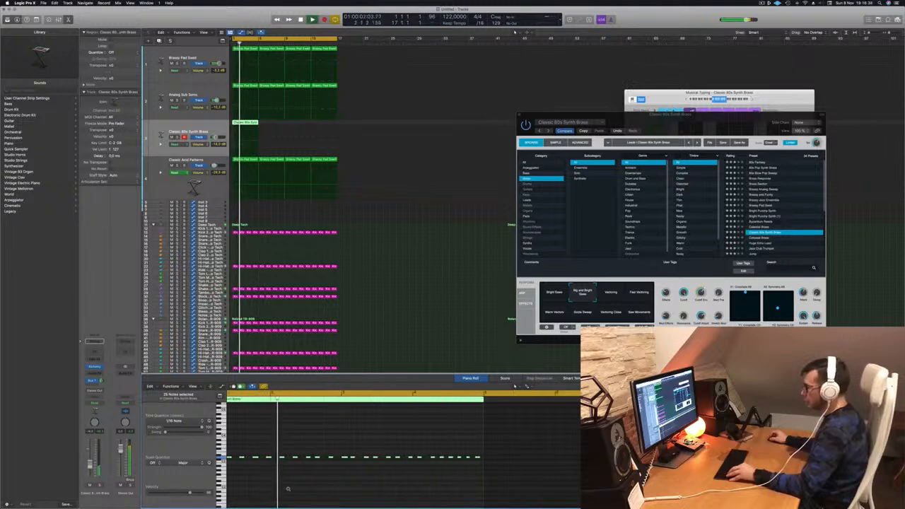
scroll(307, 487, "down", 1)
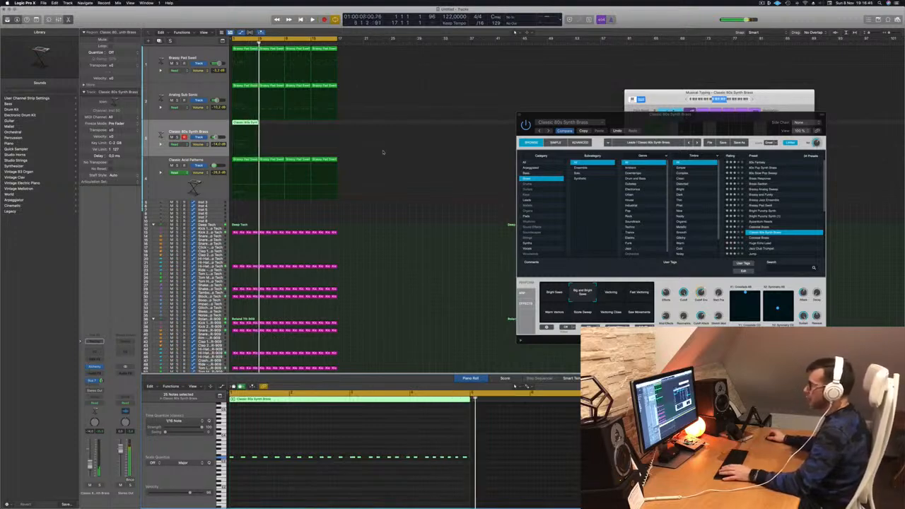
Copy the four-bar synth brass region along its track to fill the loop up to bar 17
left_click_drag(248, 125, 304, 124)
left_click(242, 124, "shift")
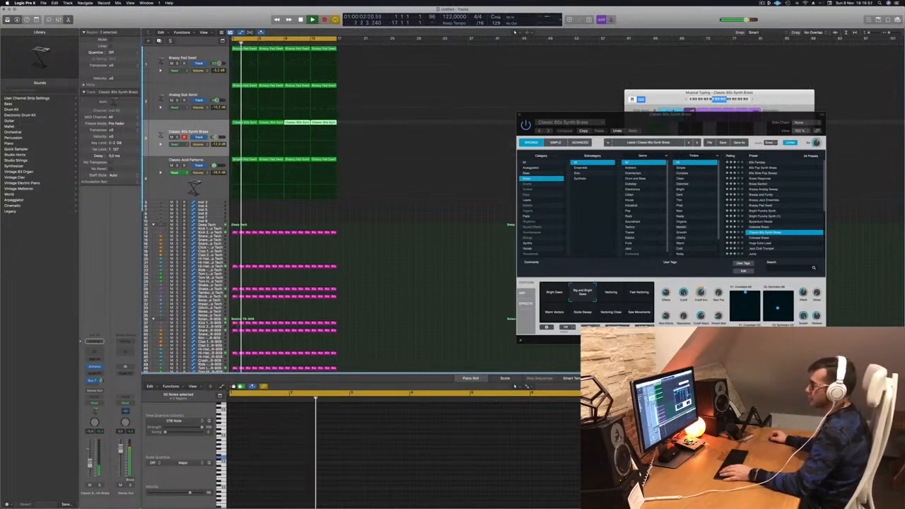
Compare the Bright Saws snapshot with Big and Bright Saws, keep the latter and adjust the synth brass volume to about -13 dB
left_click_drag(645, 115, 508, 113)
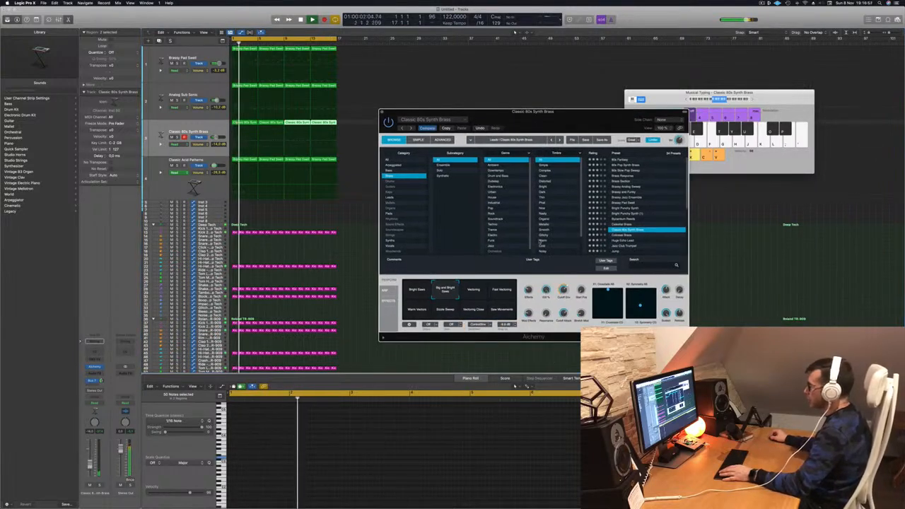
left_click(420, 294)
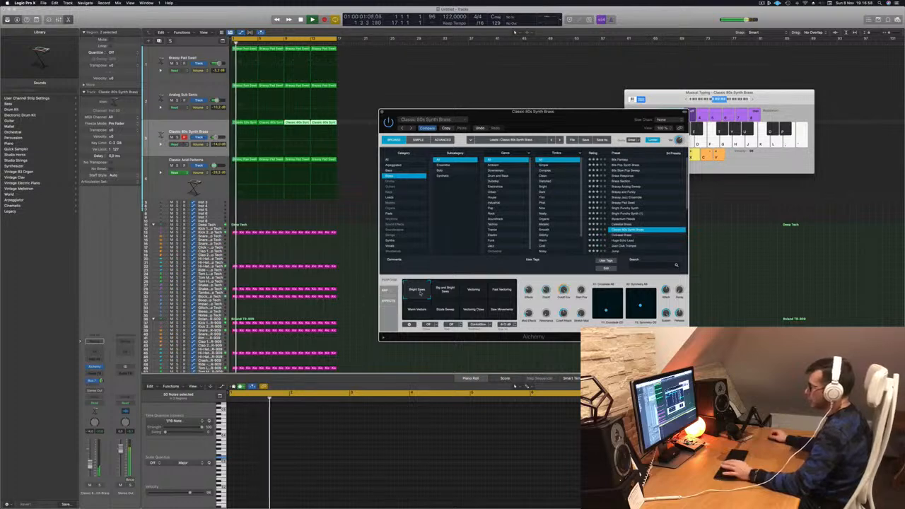
left_click(445, 291)
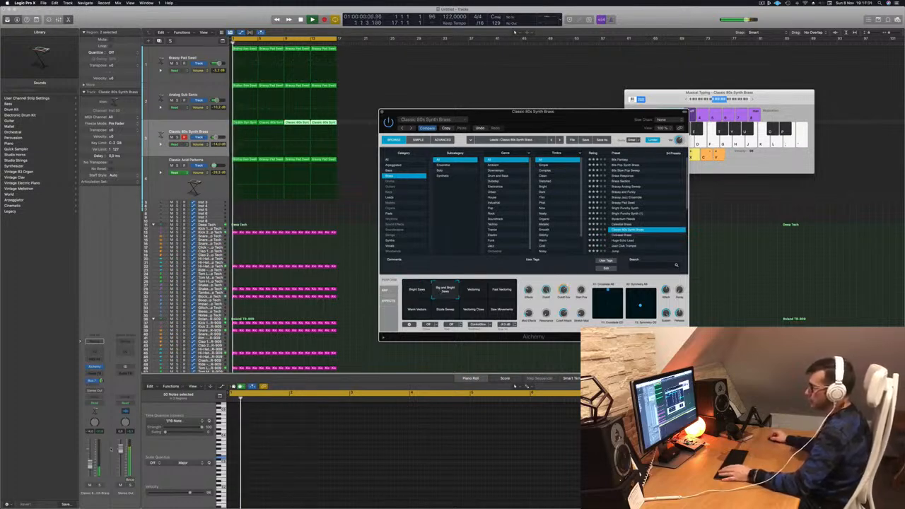
left_click(90, 464)
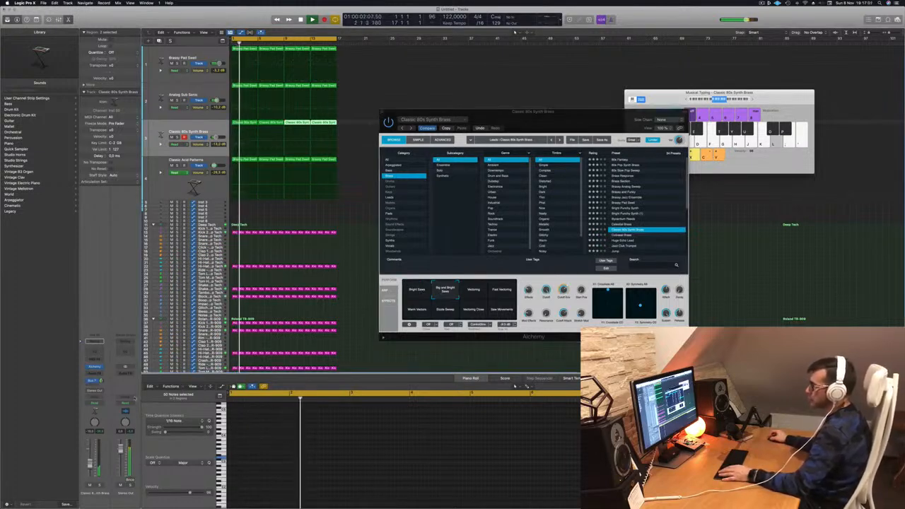
Hide the Musical Typing keyboard and copy the compressor from the Classic Acid Patterns channel to the synth brass channel in the mixer
left_click(785, 97)
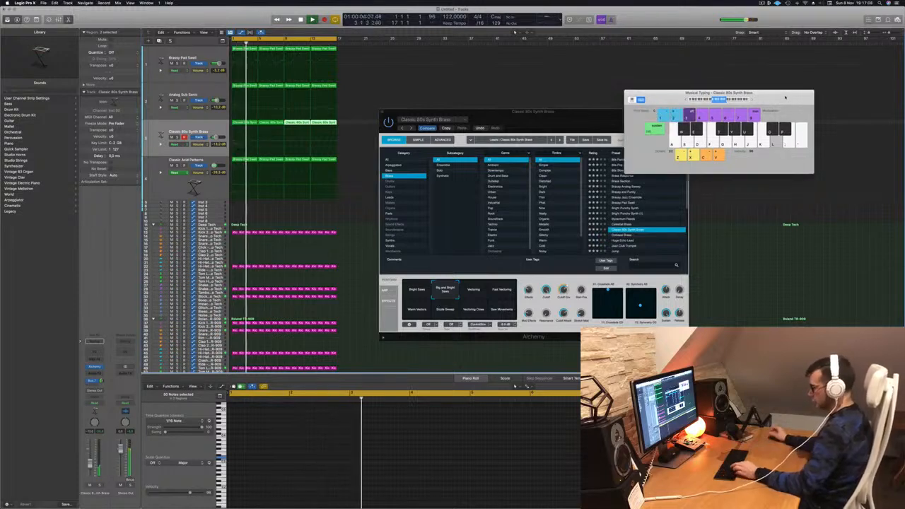
key("super+k")
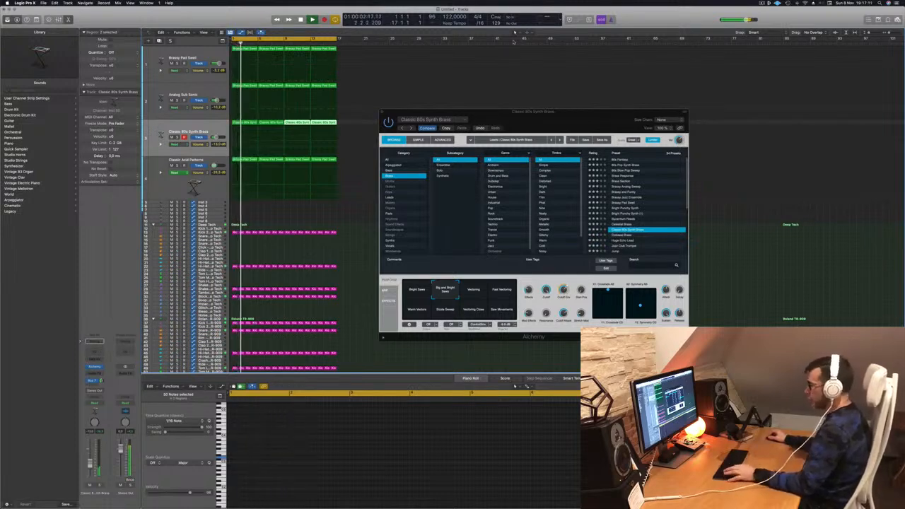
key("x")
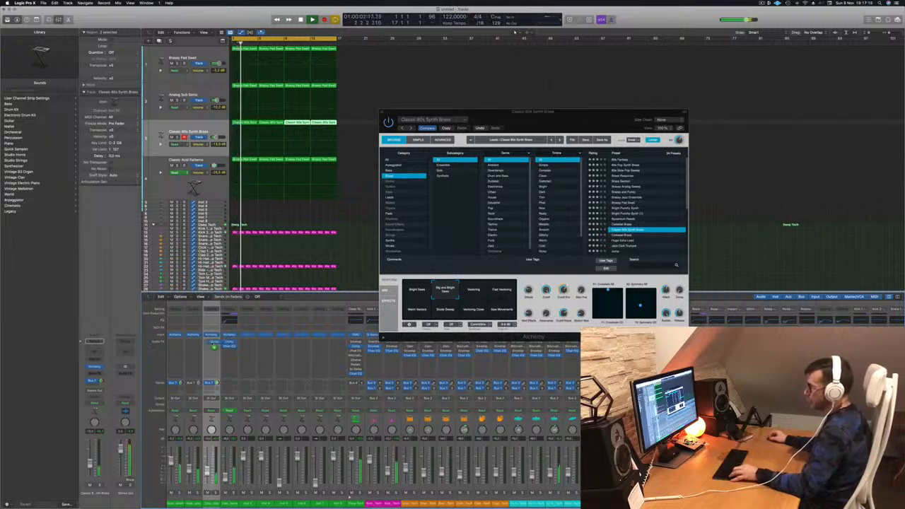
left_click_drag(210, 345, 210, 345)
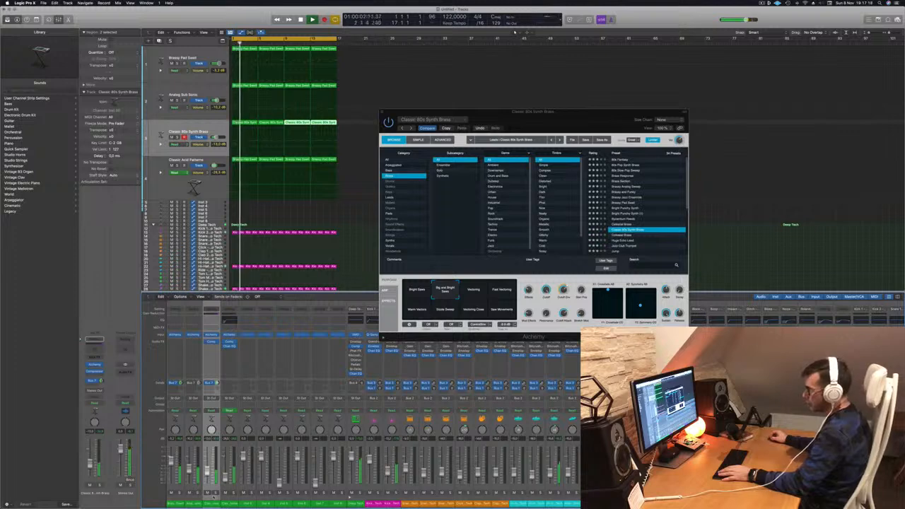
Solo the synth brass, Analog Sub Sonic and Brassy Pad Swell channels in turn to check each sound
key("s")
key("s")
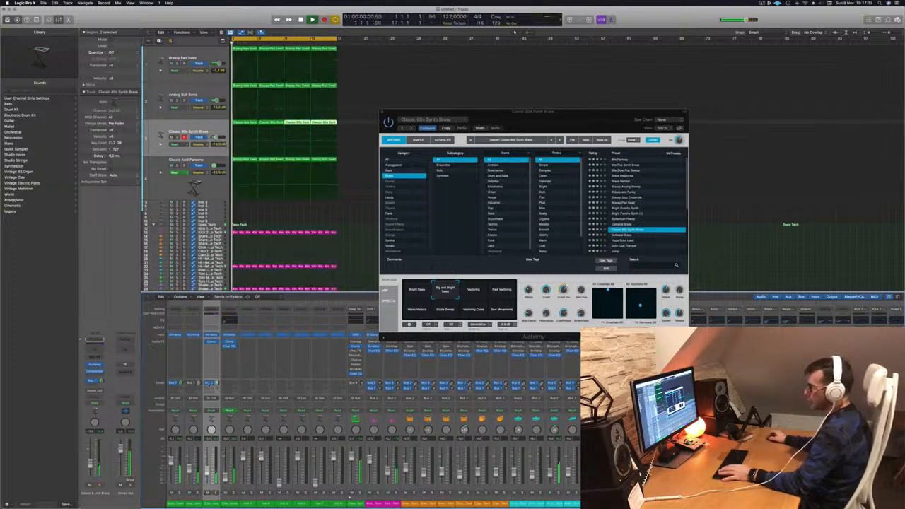
left_click(198, 493)
left_click(198, 492)
left_click(178, 493)
left_click(178, 493)
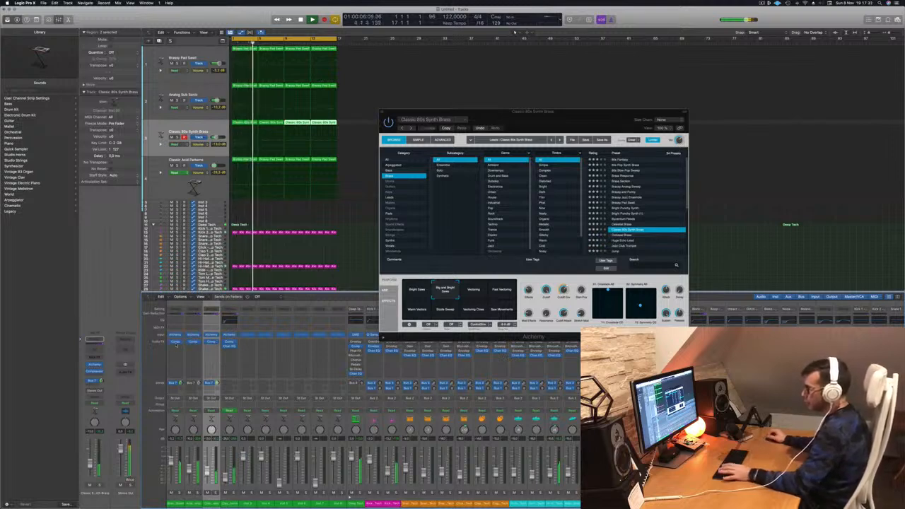
Select the Brassy Pad Swell track, restart the loop and close the Classic 80s Synth Brass instrument window
left_click_drag(556, 105, 607, 127)
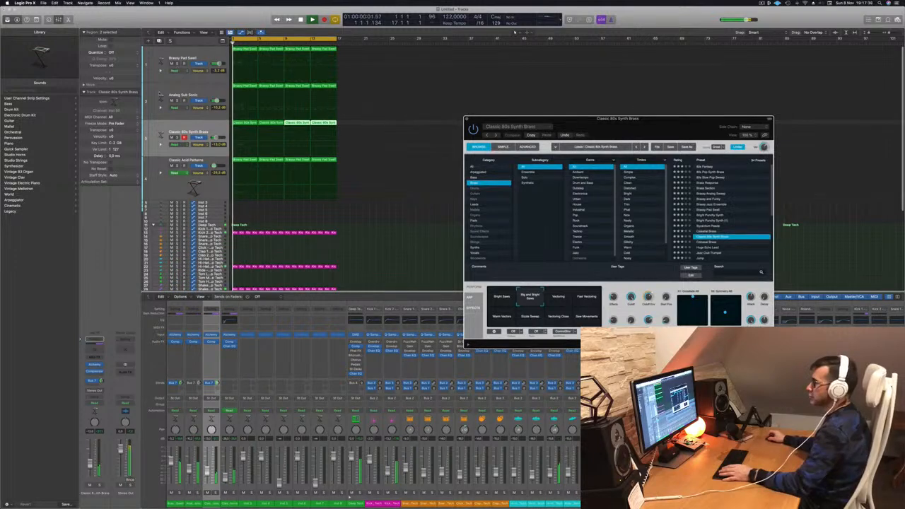
left_click(210, 53)
key("Return")
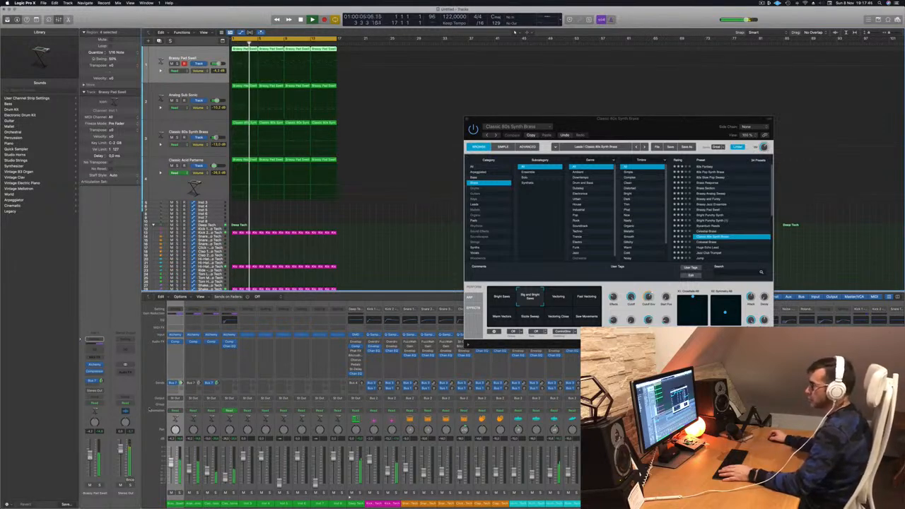
left_click_drag(471, 118, 455, 113)
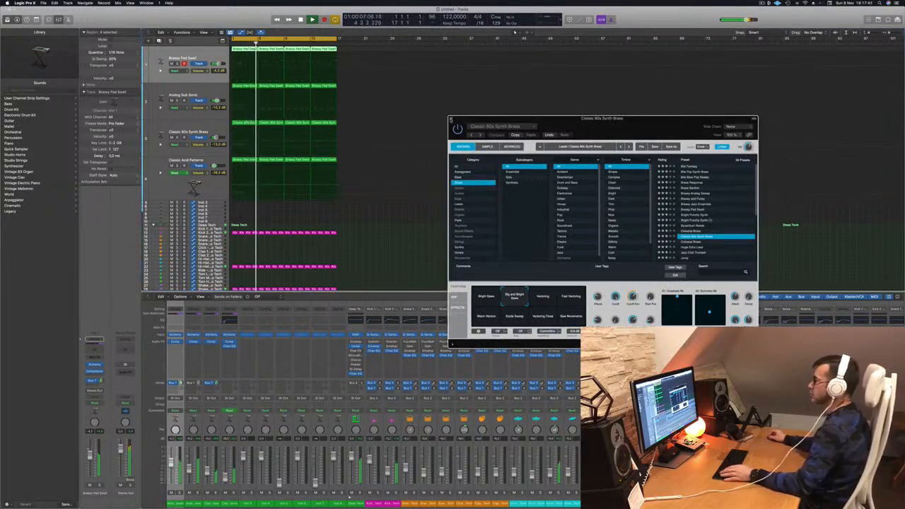
left_click(453, 118)
key("super+Right")
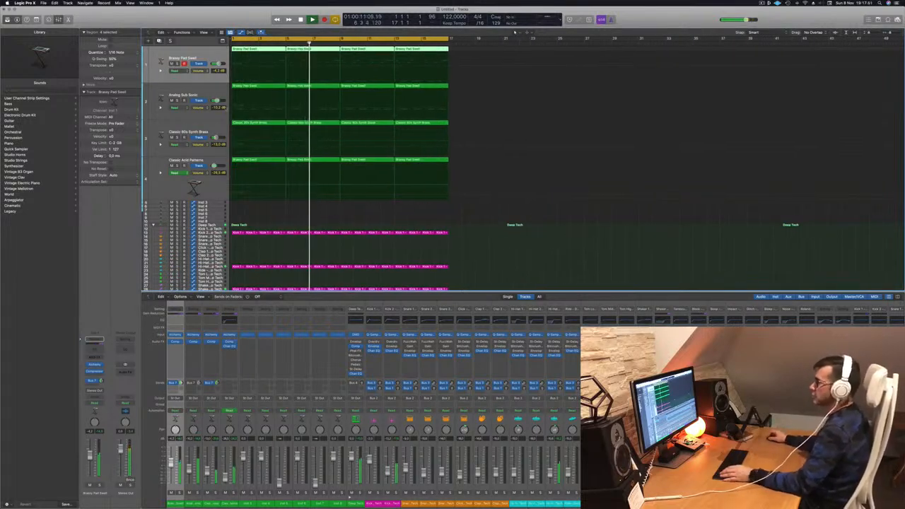
Check the Classic 80s Synth Brass track in solo and restart playback from the beginning
left_click(177, 137)
key("s")
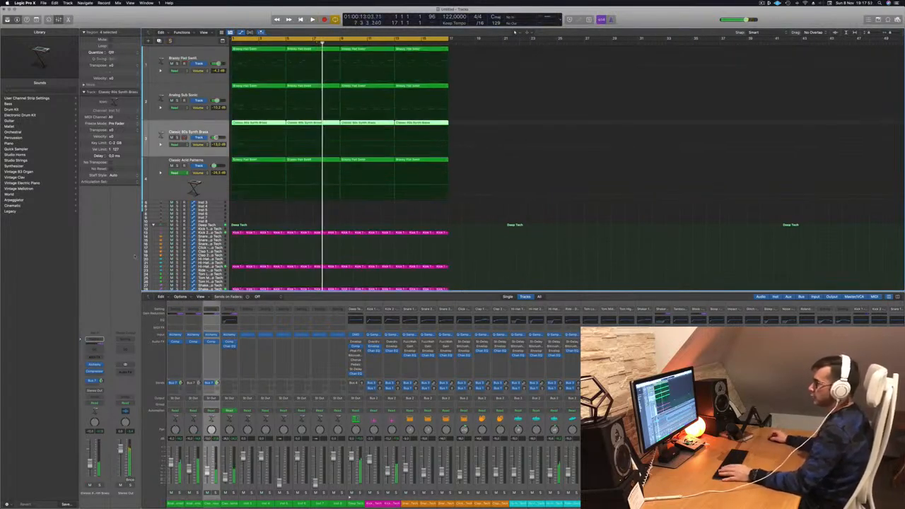
key("Return")
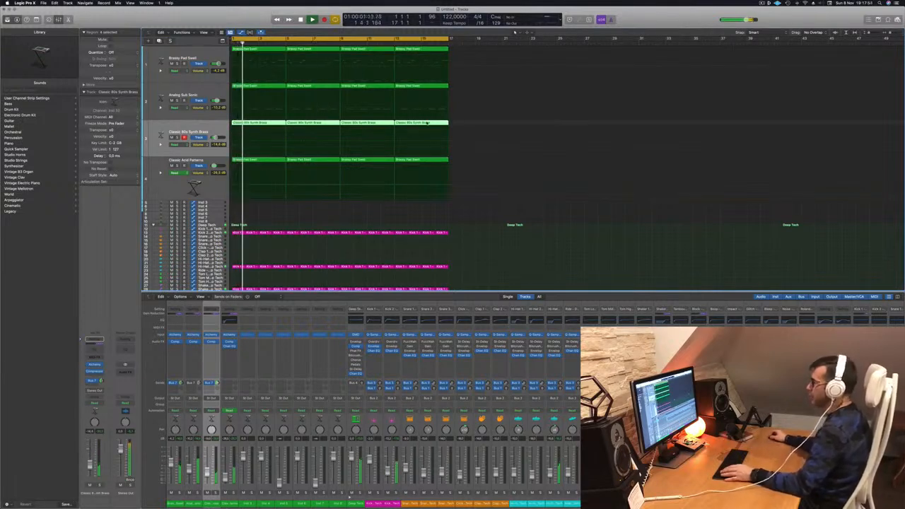
Transpose all notes of the four synth brass regions down two octaves in the Piano Roll
key("p")
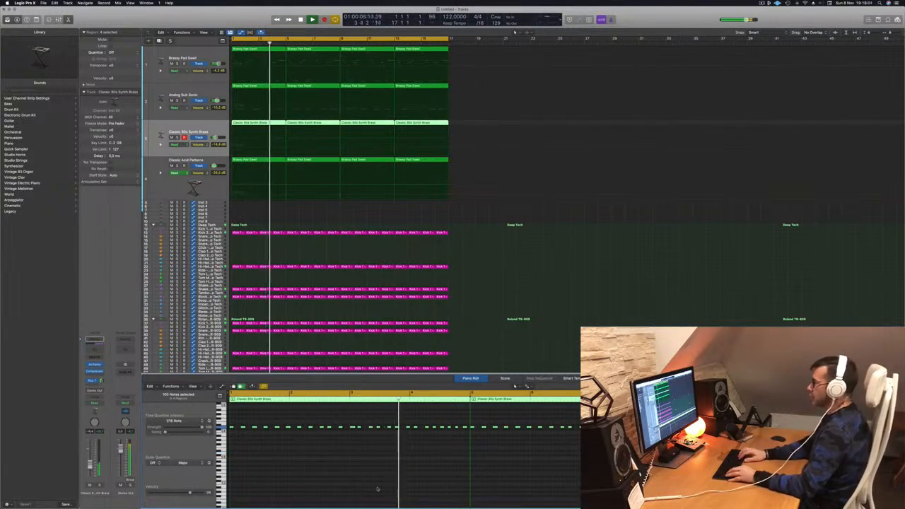
key("alt+shift+Down")
key("alt+shift+Down")
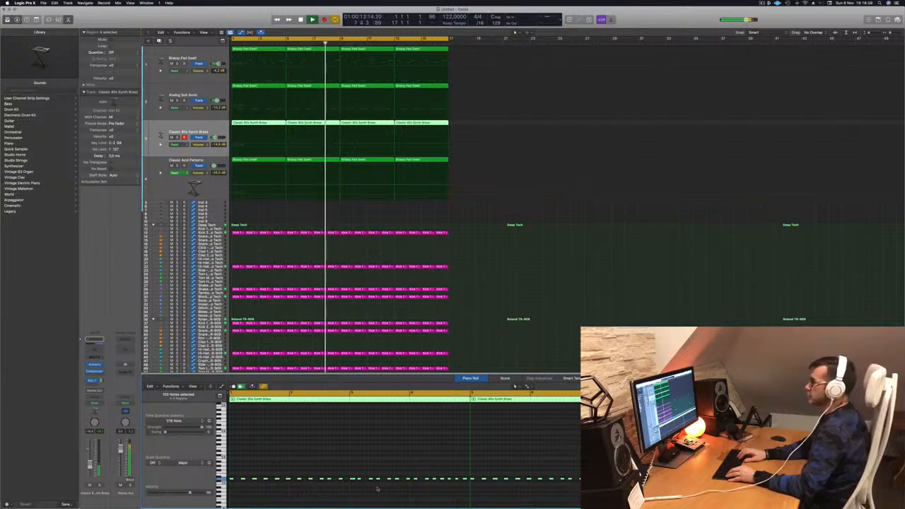
Restart the loop and create a duplicate of the Classic 80s Synth Brass track with the same settings
key("Return")
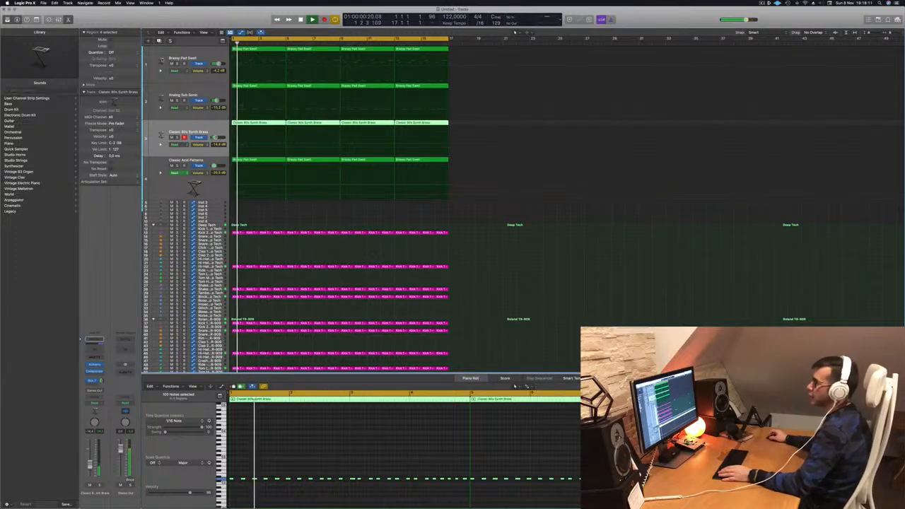
key("super+d")
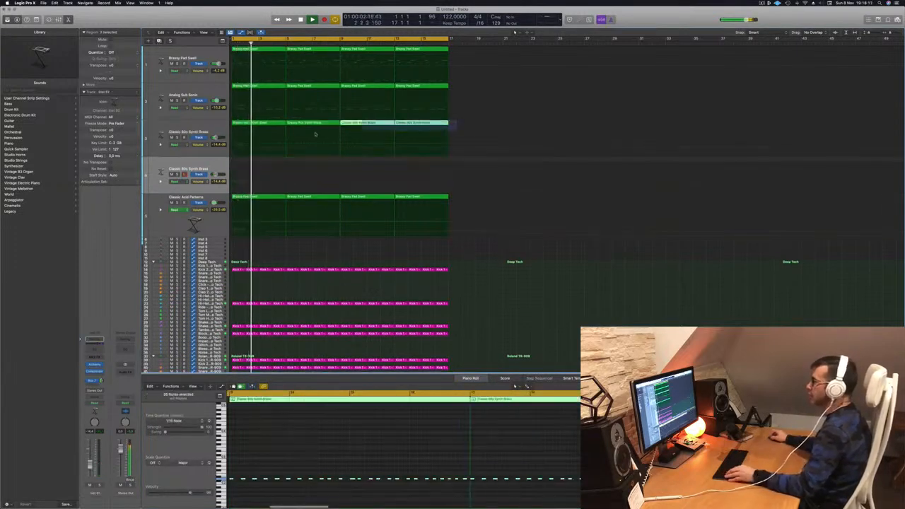
Copy the four synth brass regions onto the duplicate track, raise their notes to a higher octave and check the mix with the original muted
left_click_drag(254, 128, 253, 168)
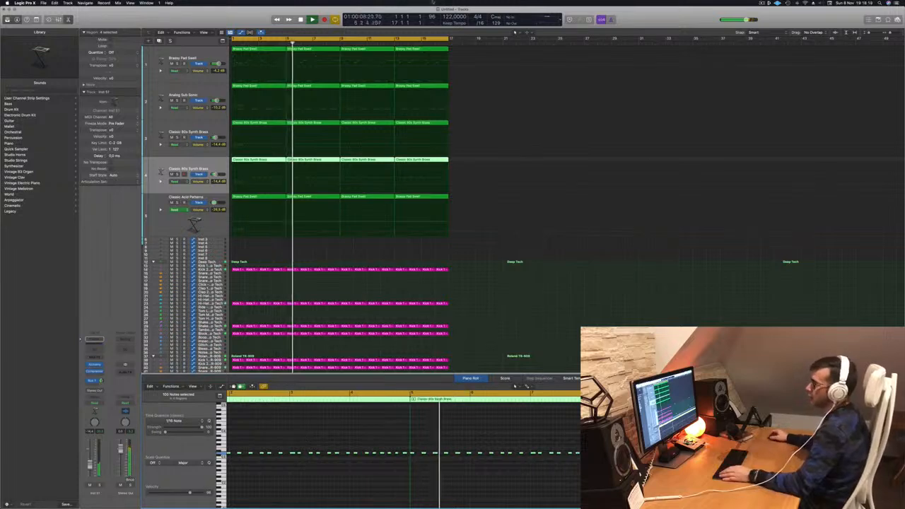
left_click(171, 138)
left_click(171, 137)
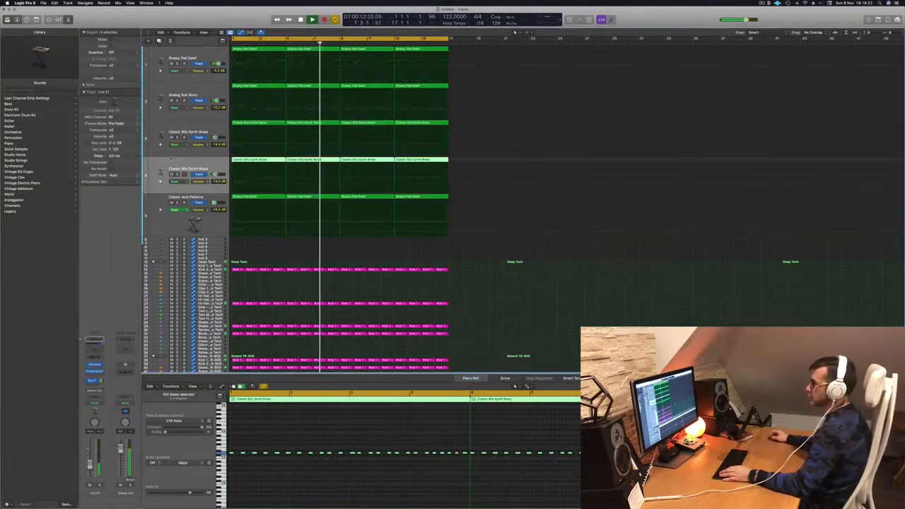
Compare the two Classic 80s Synth Brass layers during playback by briefly muting and soloing each of them
left_click(171, 174)
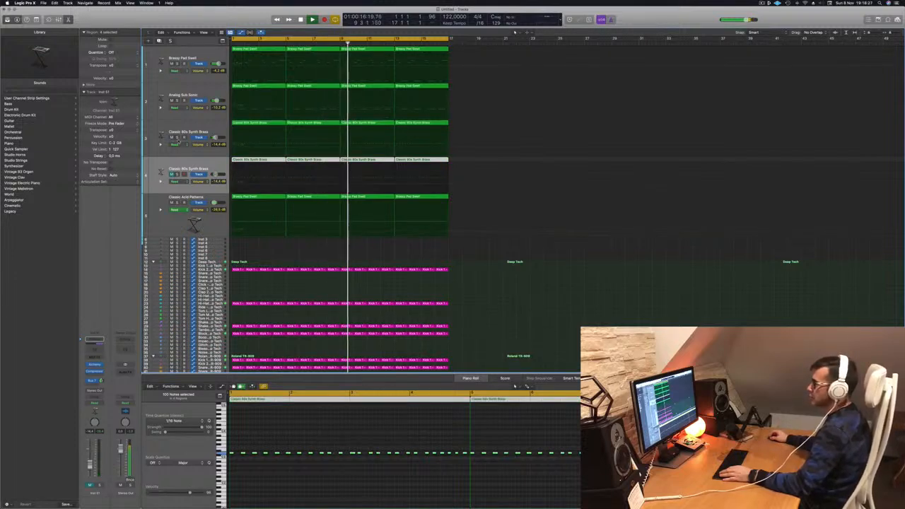
left_click(176, 137)
left_click(176, 137)
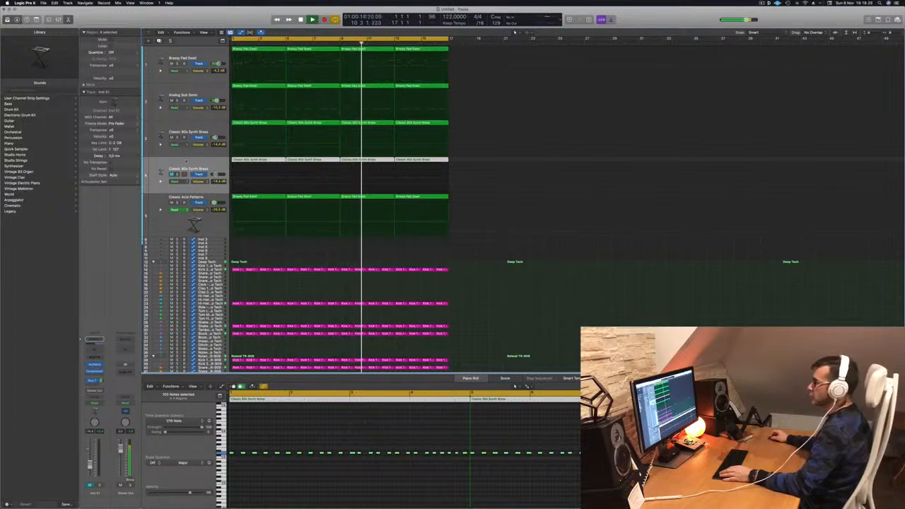
left_click(172, 175)
left_click(178, 174)
left_click(178, 175)
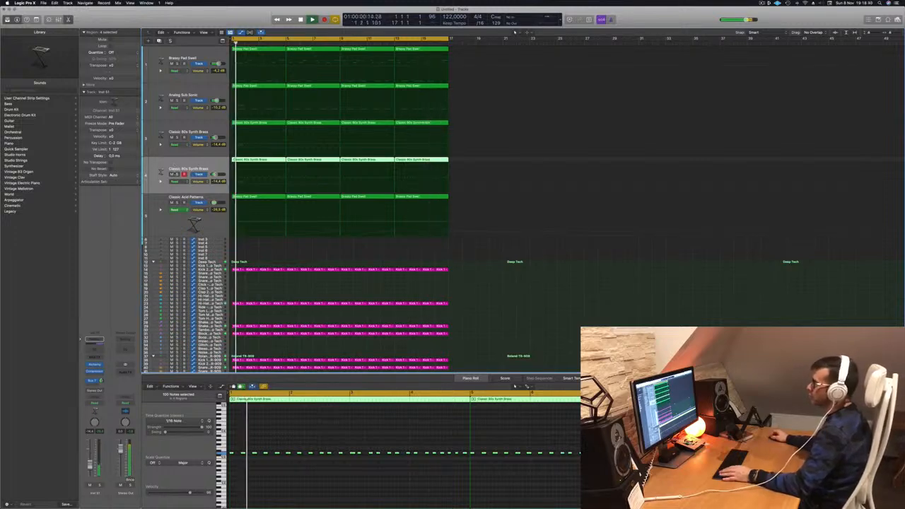
left_click(172, 175)
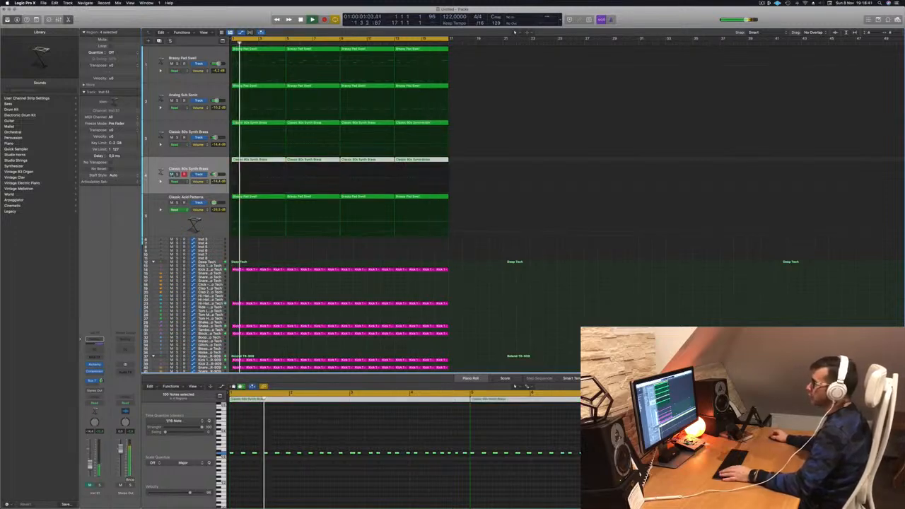
left_click(172, 174)
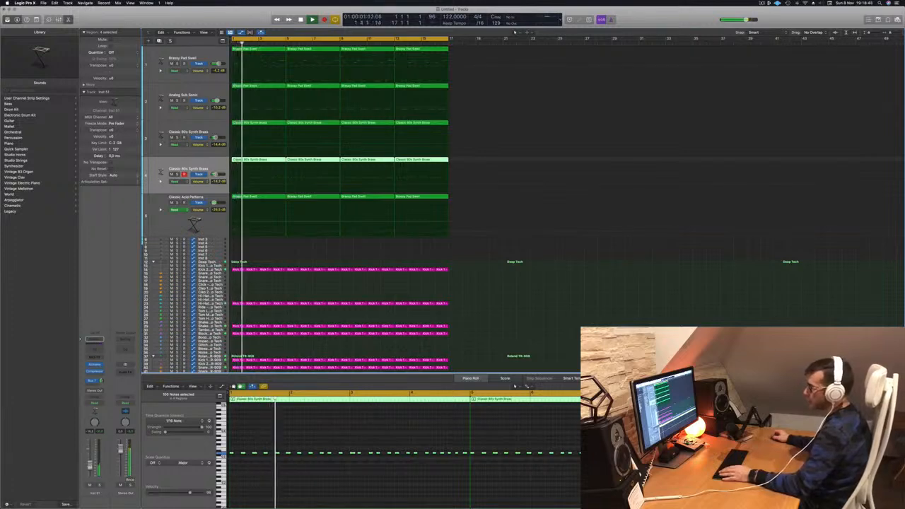
Balance the two Classic 80s Synth Brass tracks by lowering both volumes to about -15.8 dB
left_click(186, 132)
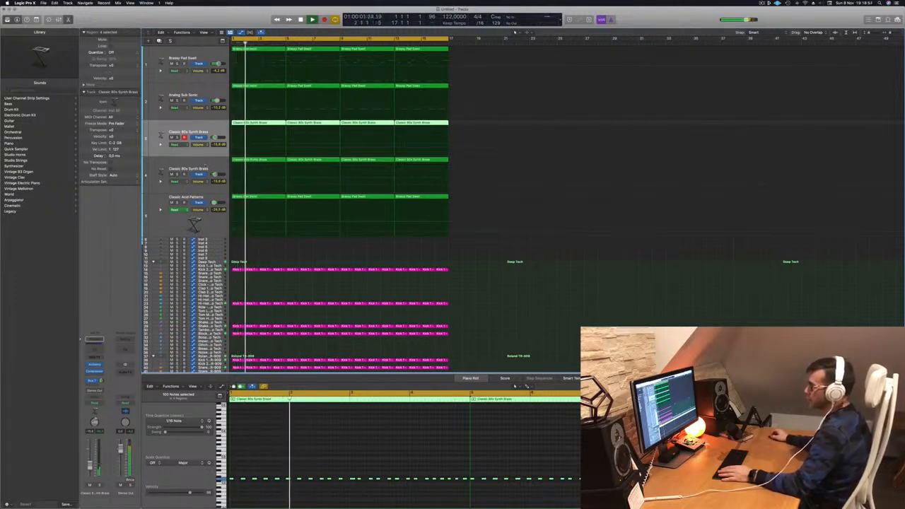
left_click(203, 164)
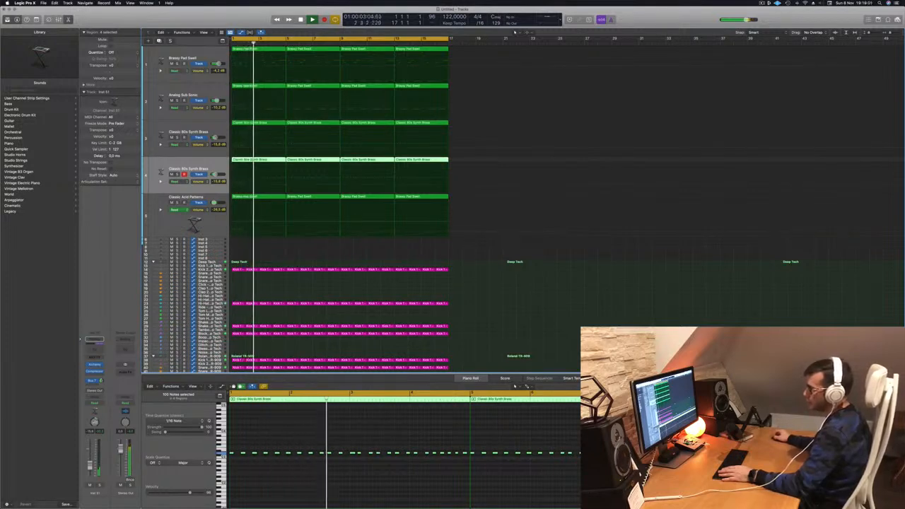
left_click(188, 129)
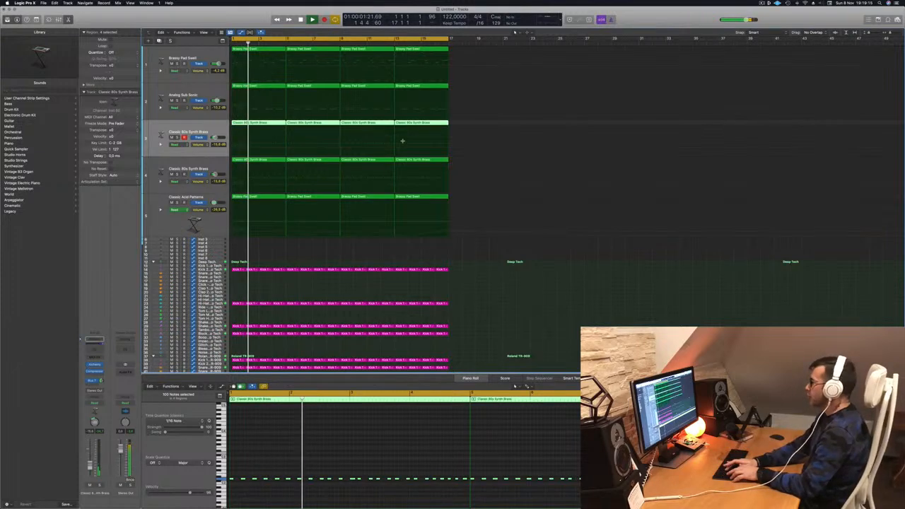
Repeat all regions of the arrangement three times so the 16-bar loop extends to 64 bars
key("super+a")
key("super+r")
key("super+r")
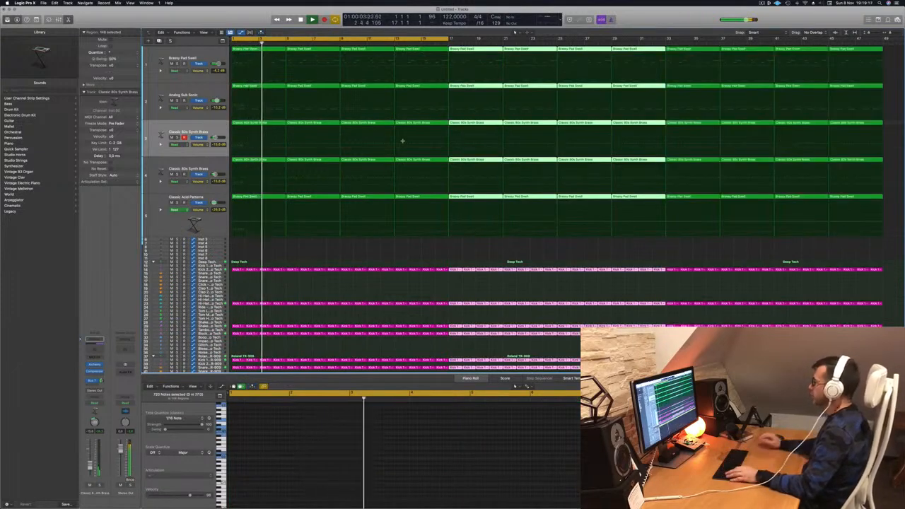
key("super+r")
key("super+Left")
key("super+Left")
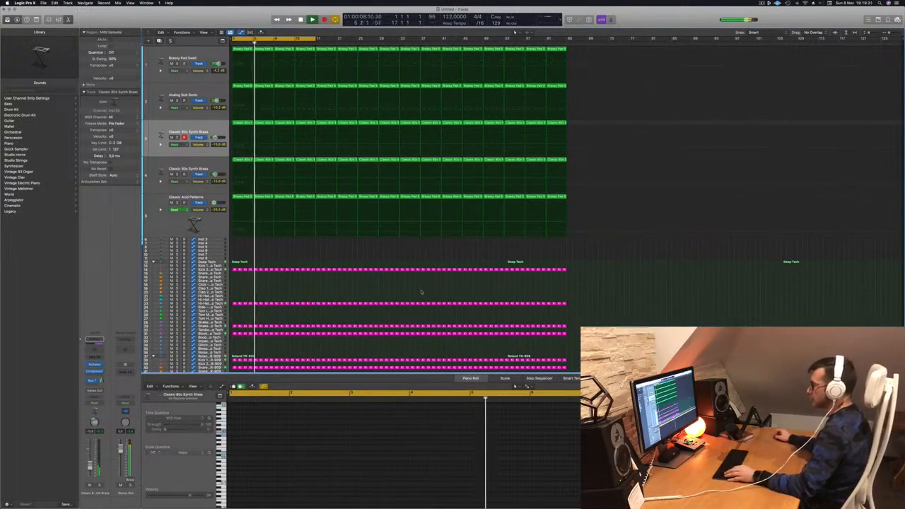
Collapse the Deep Tech and Roland TR-909 drum track stacks in the track list
scroll(416, 287, "down", 2)
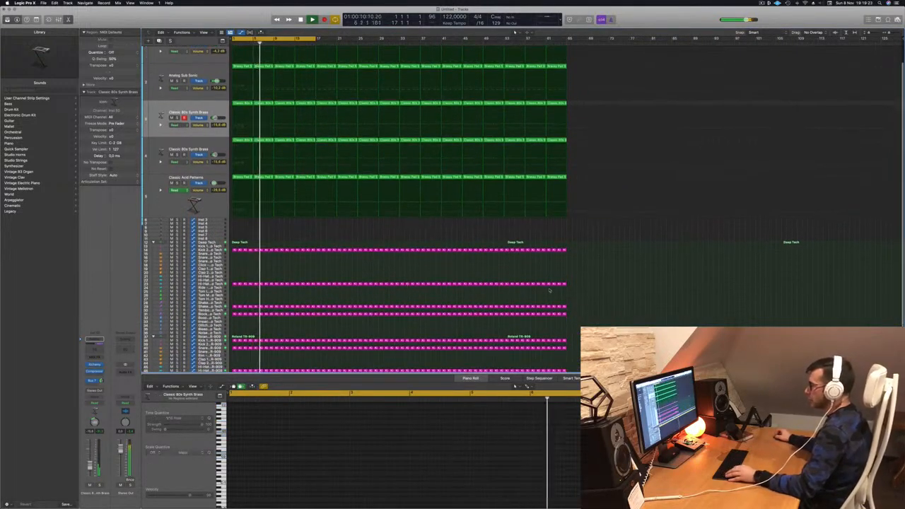
scroll(195, 205, "up", 2)
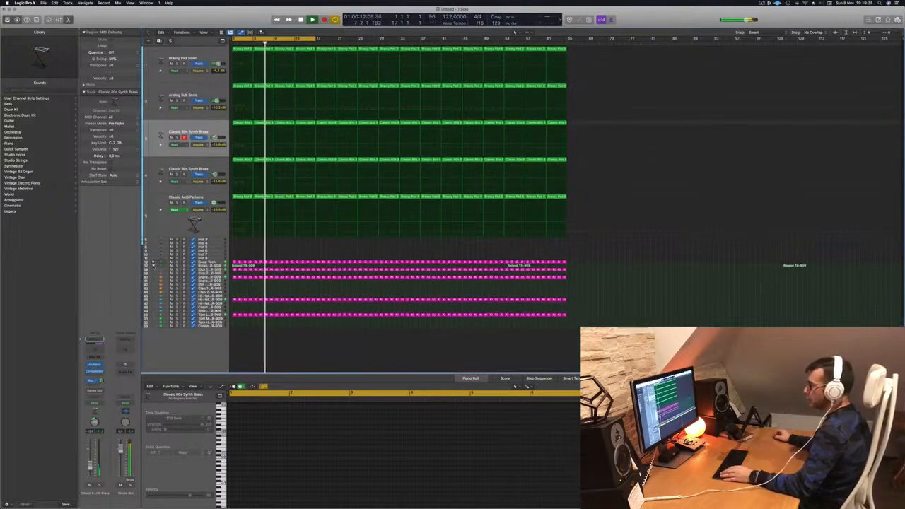
left_click(153, 263)
scroll(282, 255, "up", 3)
scroll(282, 255, "down", 3)
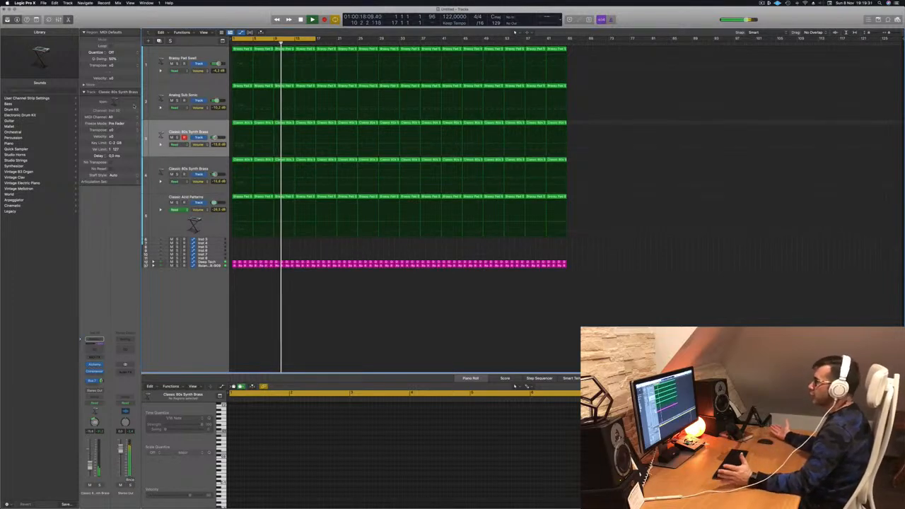
left_click(761, 3)
left_click(671, 18)
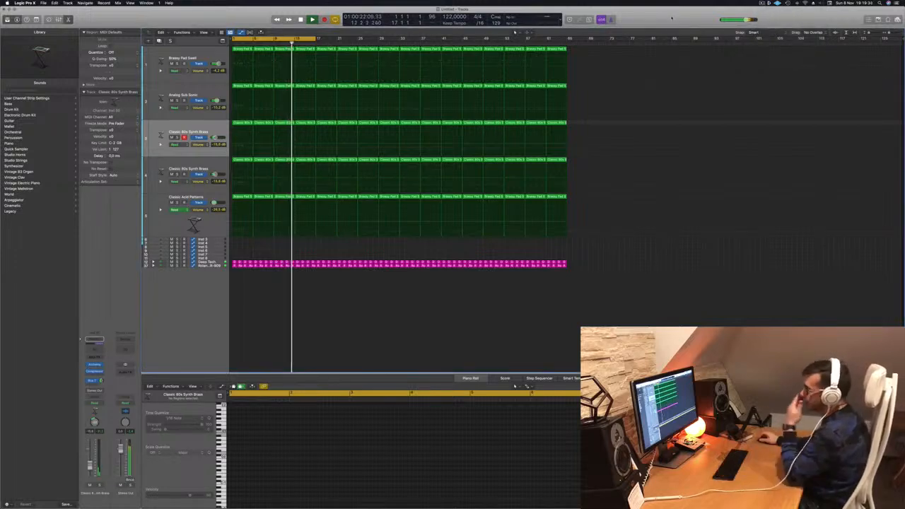
left_click(768, 3)
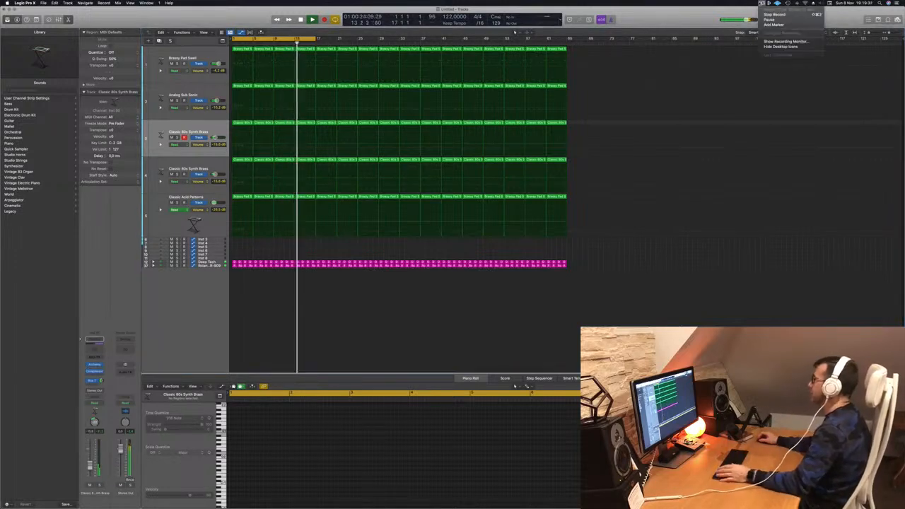
left_click(678, 20)
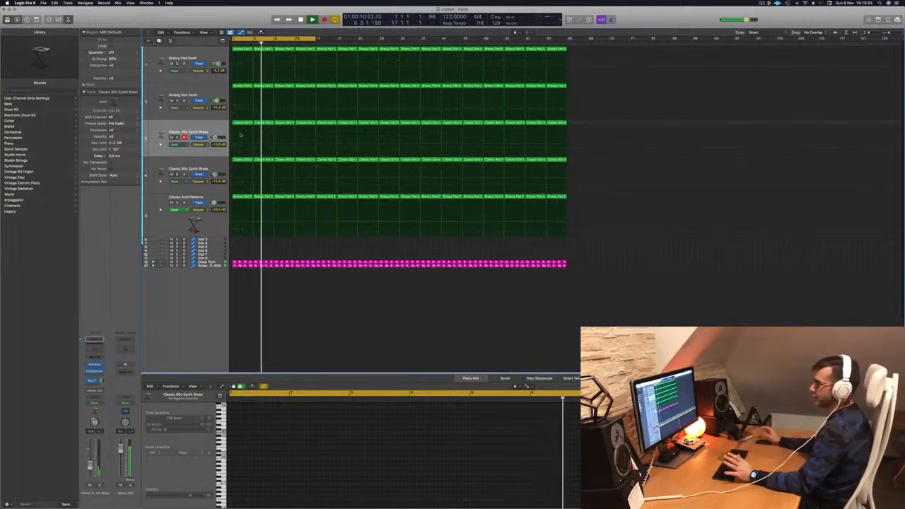
Create a duplicate of the Analog Sub Sonic track with the same settings and open its Alchemy instrument
left_click(169, 228)
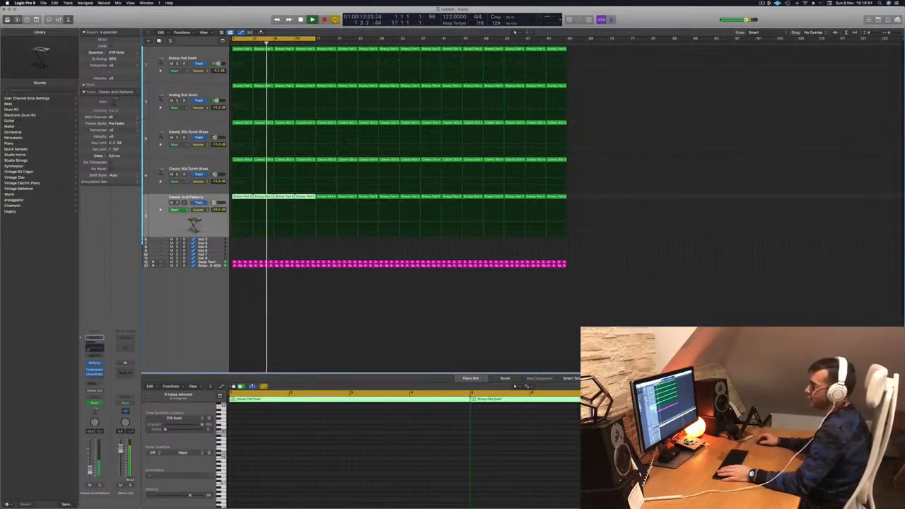
left_click(203, 94)
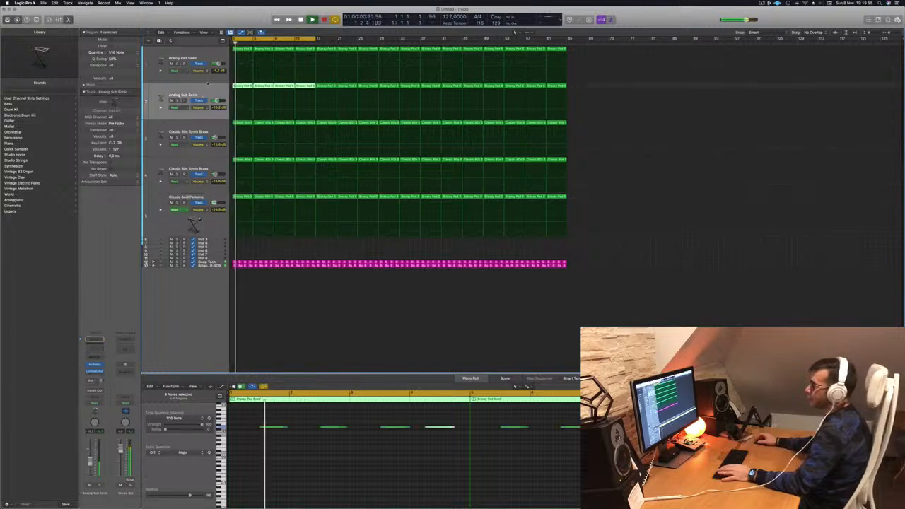
key("super+d")
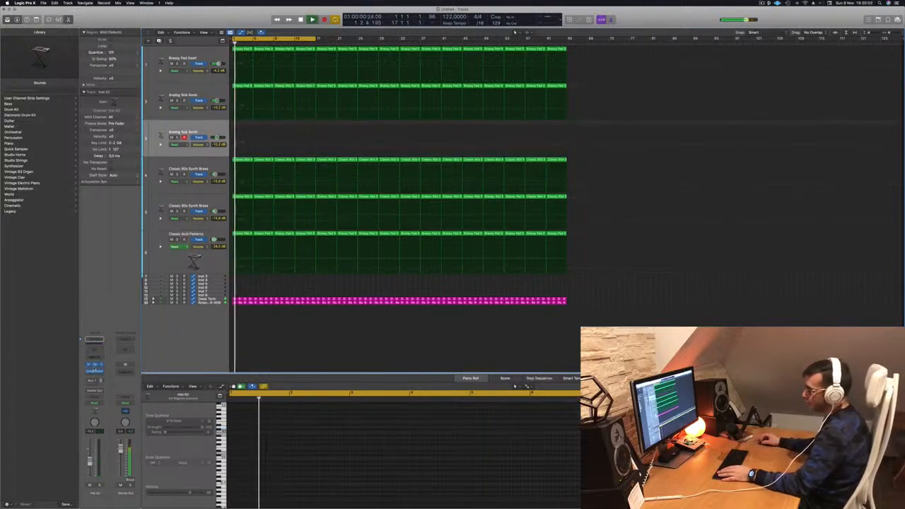
left_click(94, 365)
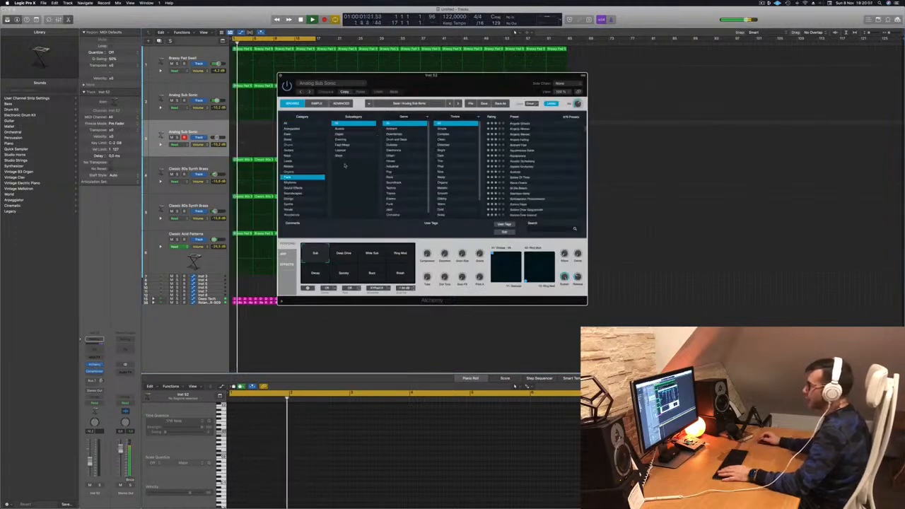
Filter the Alchemy presets to a Pads subcategory, load the Special Fader preset and show the Musical Typing keyboard
left_click(352, 145)
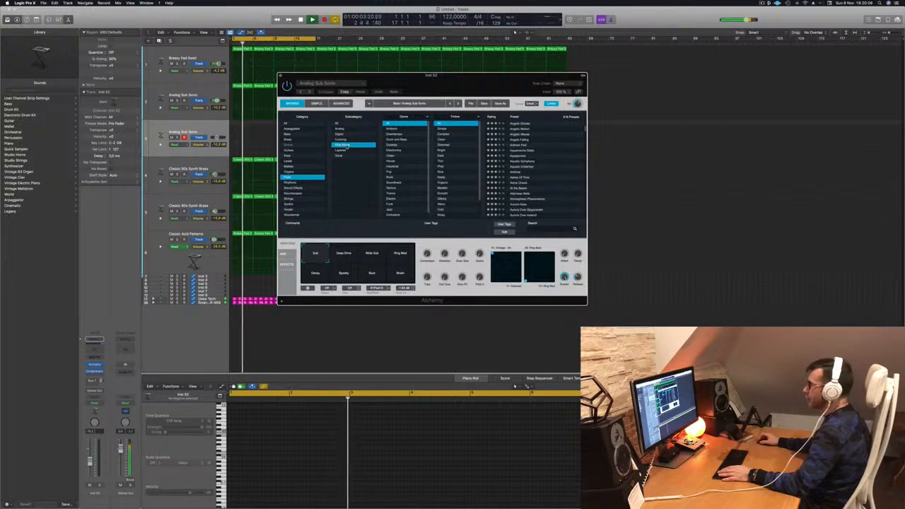
scroll(530, 159, "down", 2)
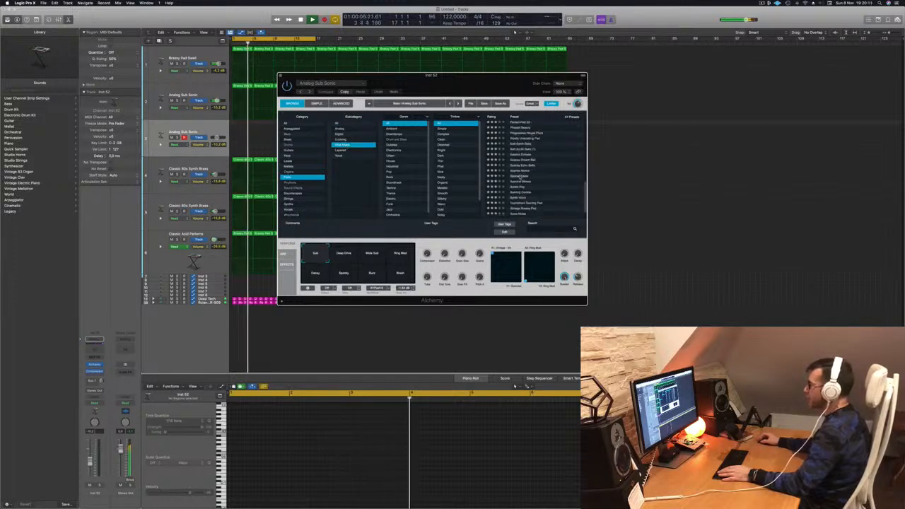
left_click(520, 176)
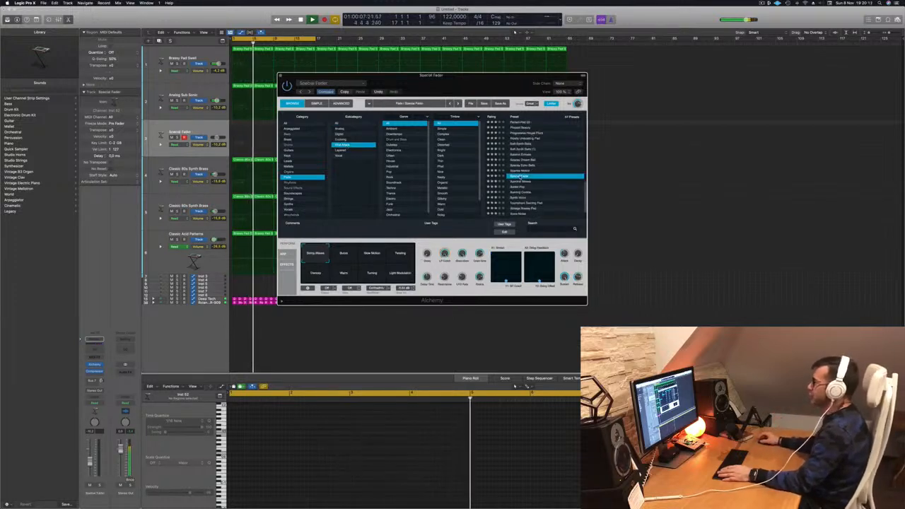
left_click_drag(462, 93, 545, 124)
key("super+k")
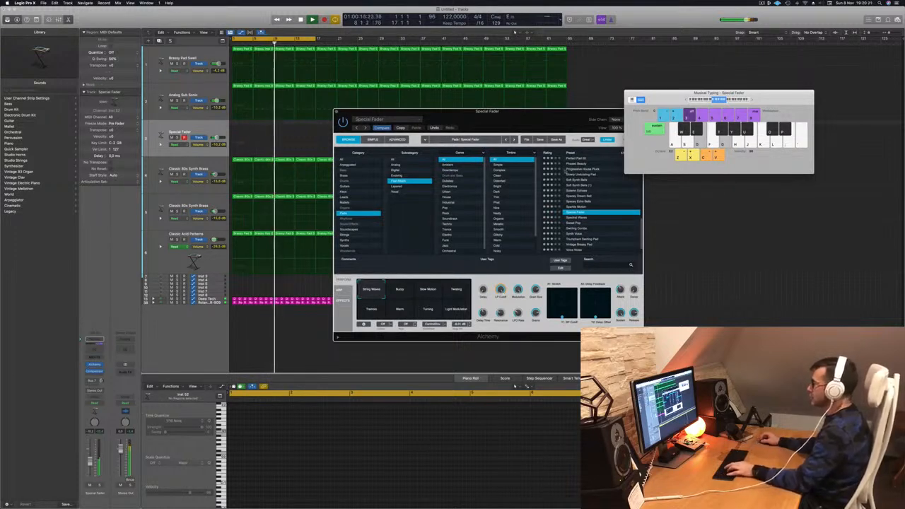
Load the Perfect Pad 03 preset, try notes on it and shift the Musical Typing keyboard to a higher octave range
scroll(568, 172, "up", 3)
scroll(570, 172, "down", 2)
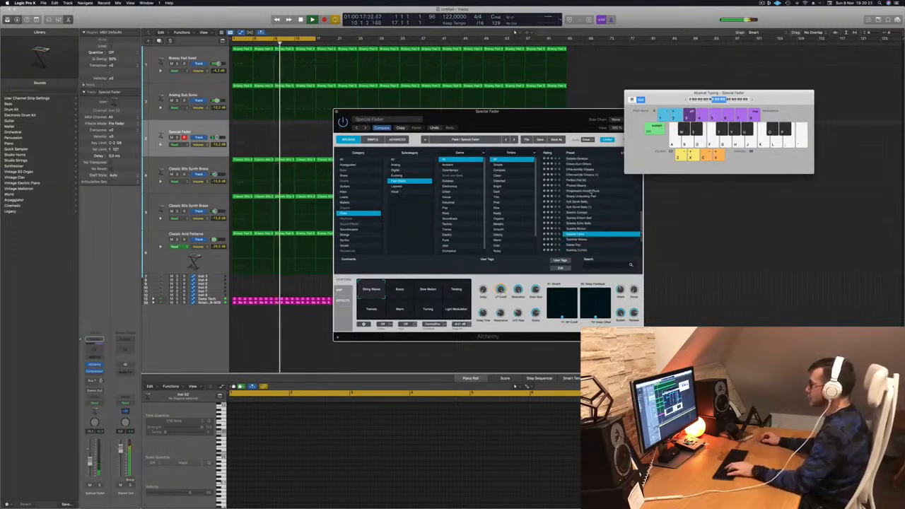
left_click(570, 180)
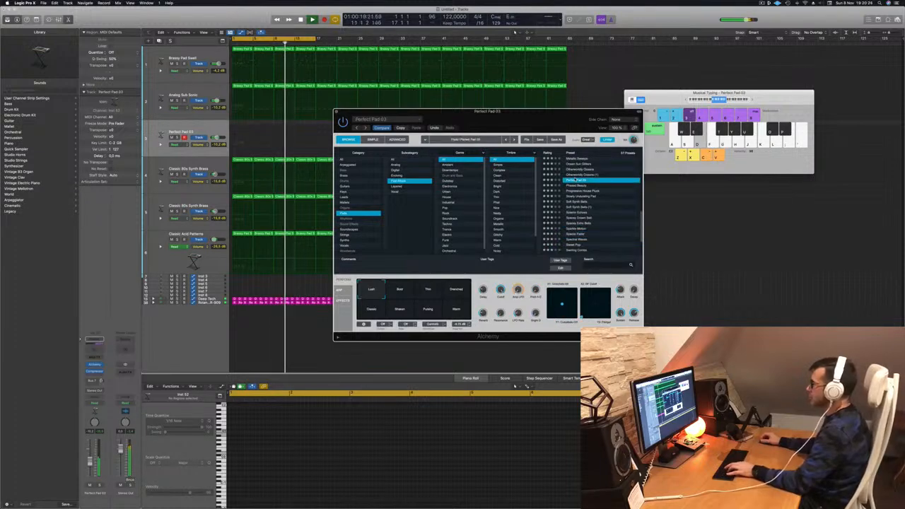
key("f")
left_click(709, 99)
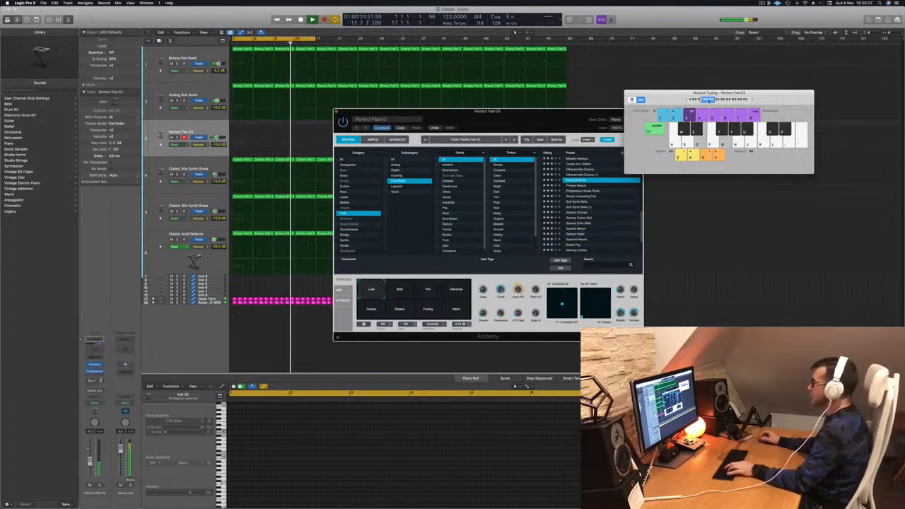
key("d")
left_click(752, 101)
left_click(751, 101)
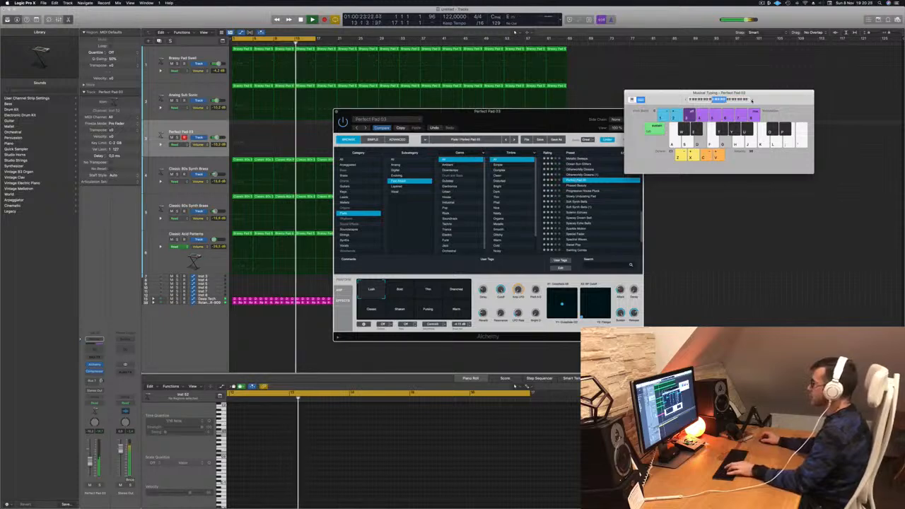
left_click(751, 100)
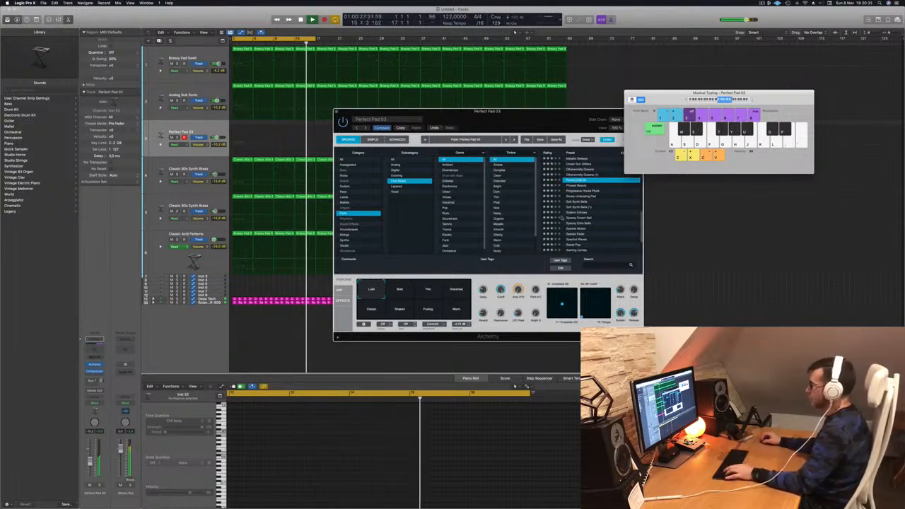
Audition the Lush, Thin and Overdrived performance variations of Perfect Pad 03 and choose Classic
left_click(377, 291)
left_click(429, 291)
left_click(456, 291)
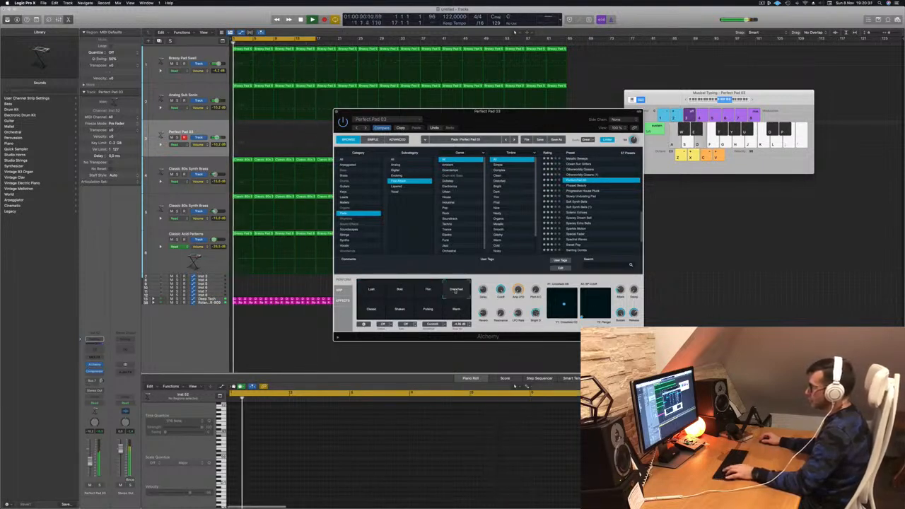
left_click(369, 311)
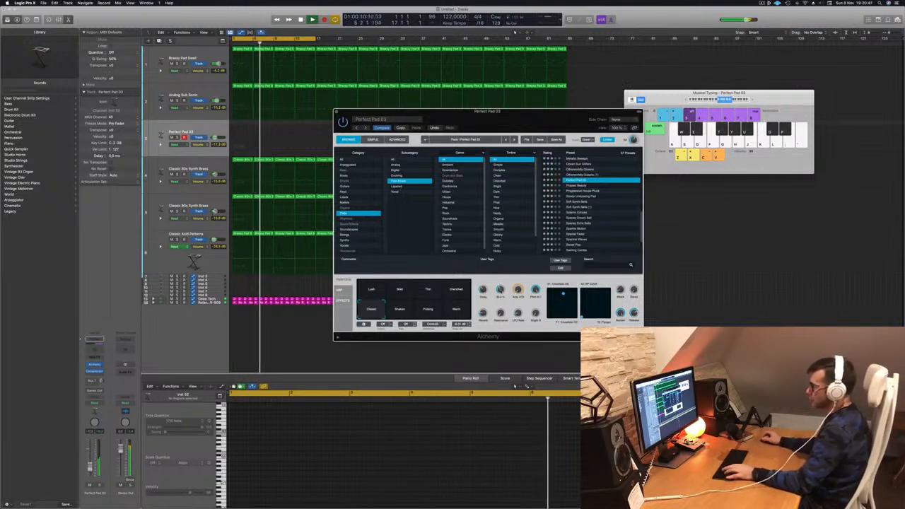
Record a repeating two-note C and E chord on the Perfect Pad 03 track over several bars, playing along with the arrangement
key("r")
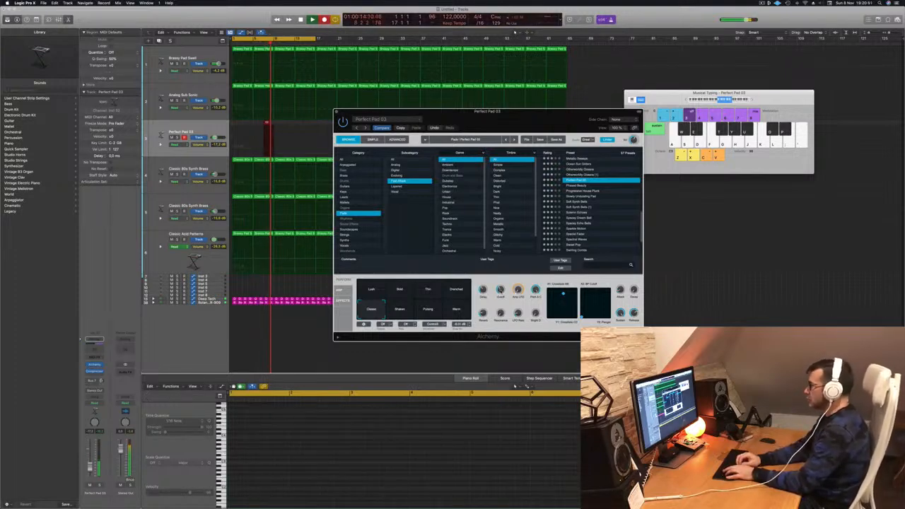
key("a")
key("d")
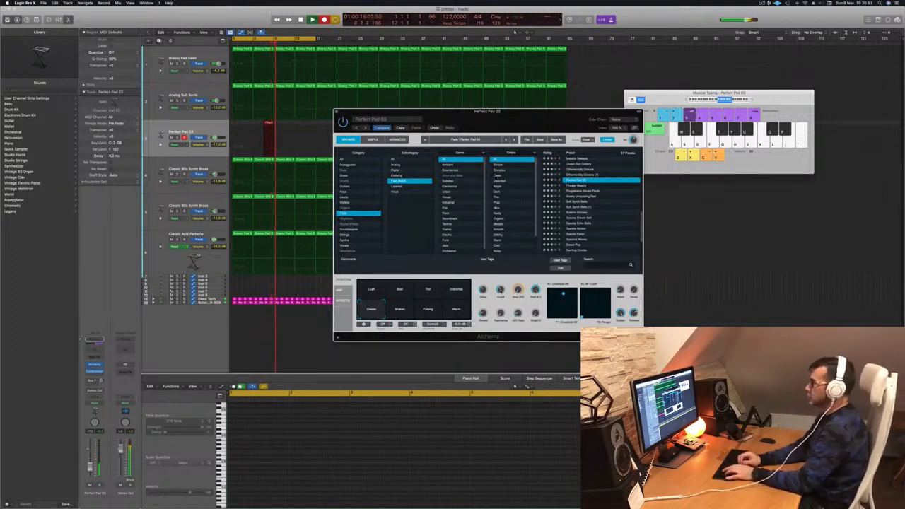
key("a")
key("d")
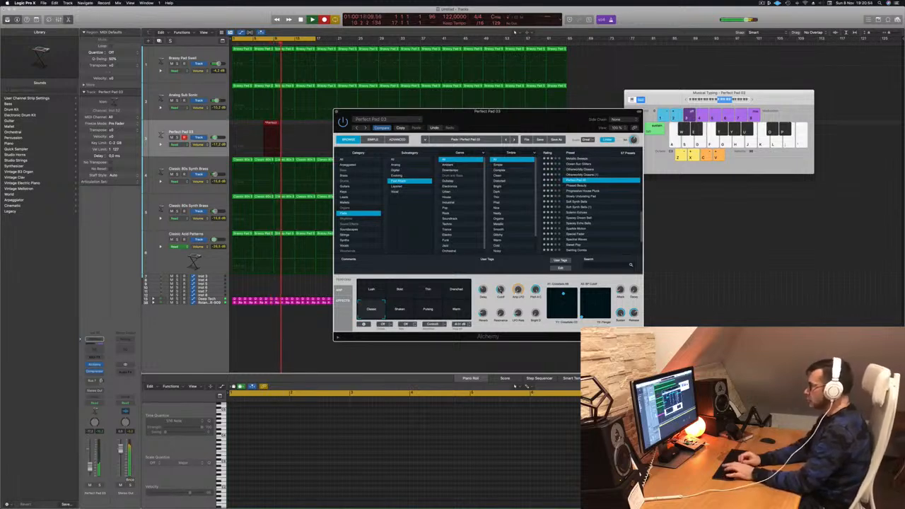
key("a")
key("d")
key("a")
key("d")
key("a")
key("d")
key("a")
key("d")
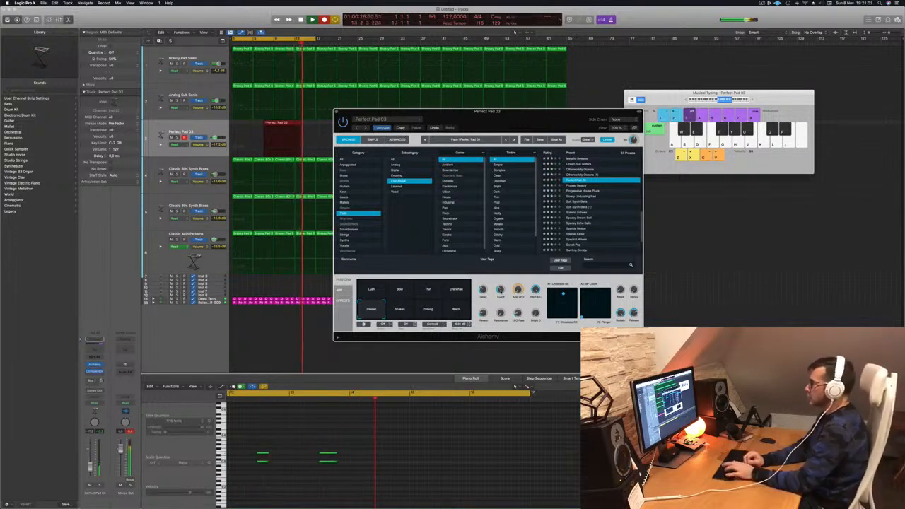
key("a")
key("d")
key("a")
key("d")
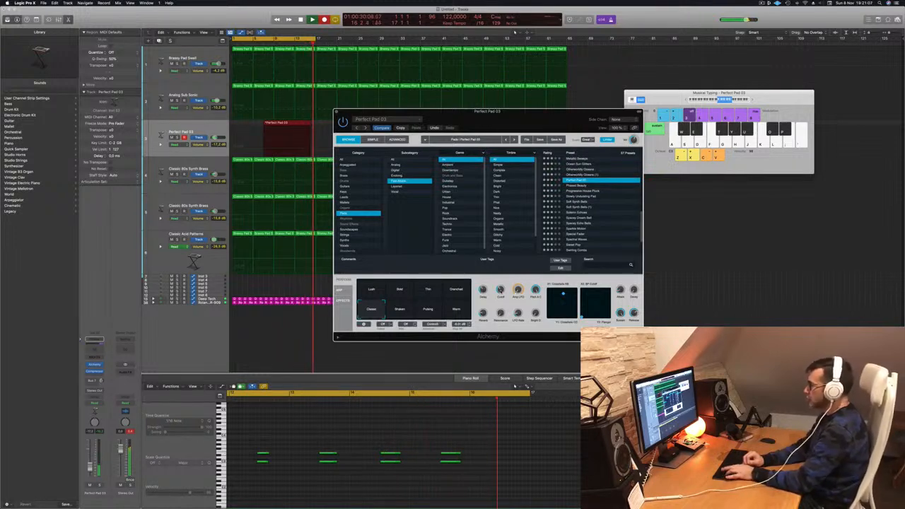
key("a")
key("d")
key("space")
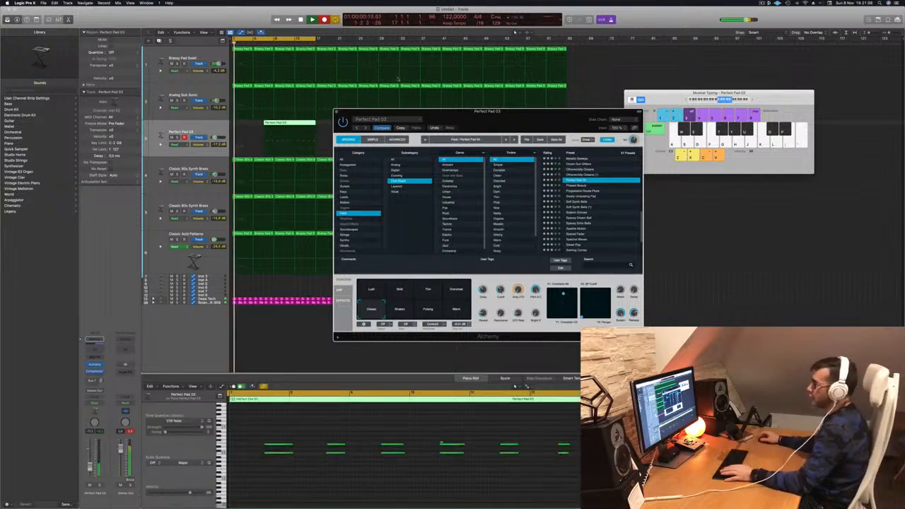
Split the recorded Perfect Pad 03 region, delete its first part and move the remaining four-bar part to bar 1
left_click(293, 123)
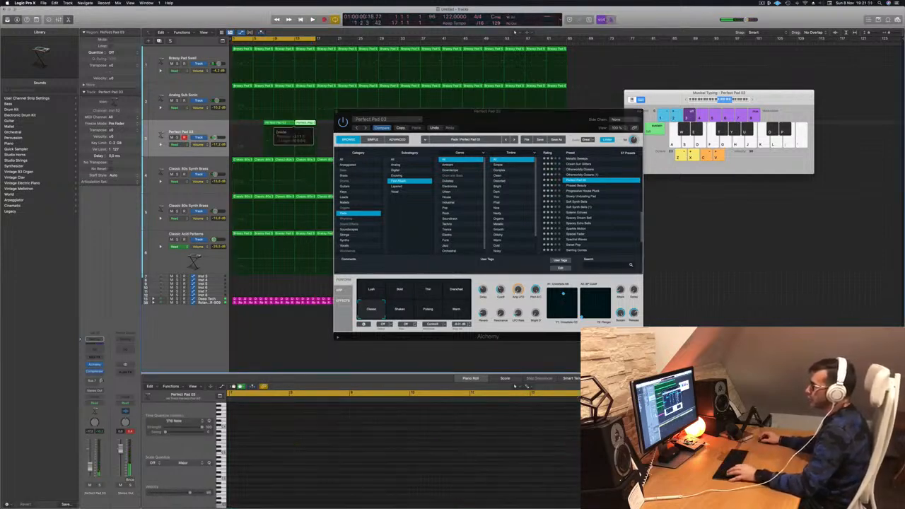
key("Delete")
left_click_drag(308, 124, 246, 124)
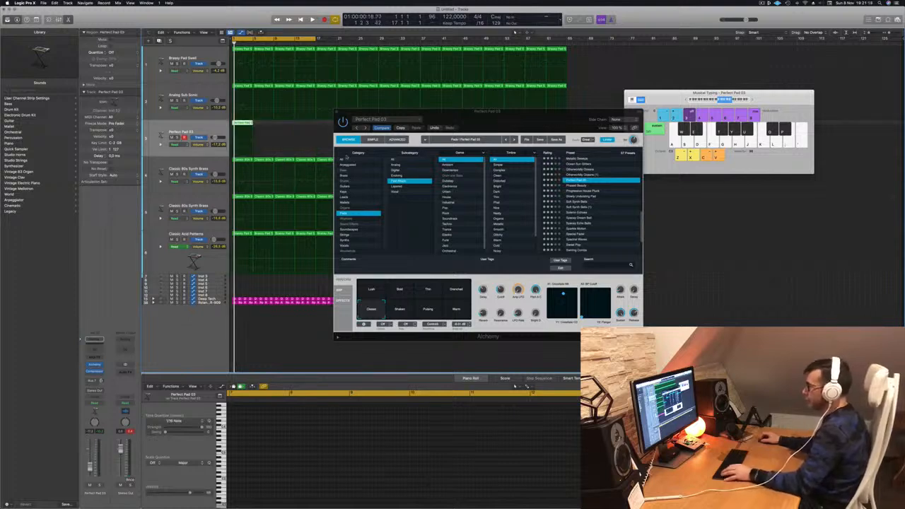
left_click_drag(446, 118, 535, 151)
Show the four-bar pad region in the Piano Roll, select all its notes and play the arrangement
left_click(245, 123)
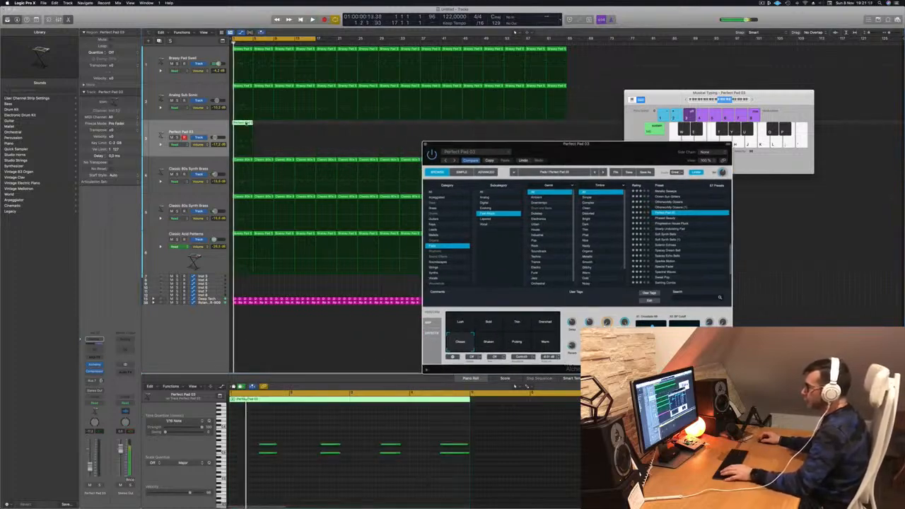
left_click(315, 474)
key("super+a")
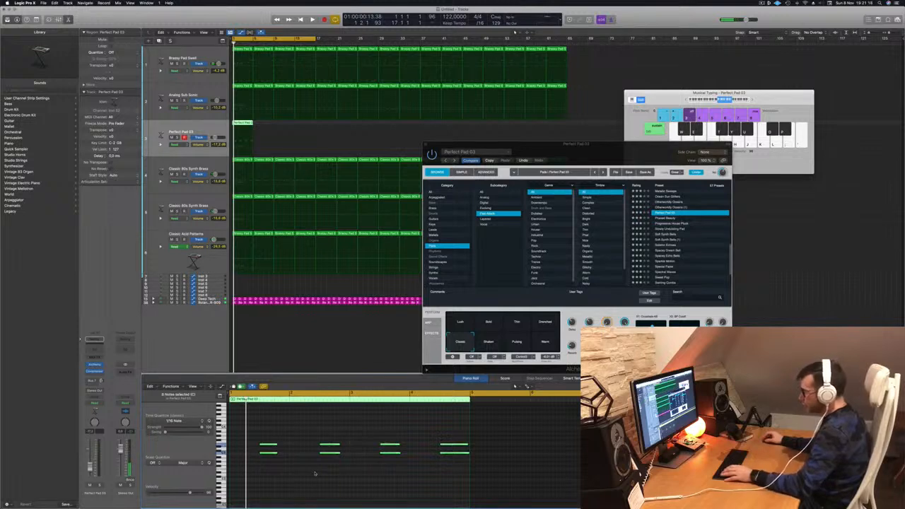
key("space")
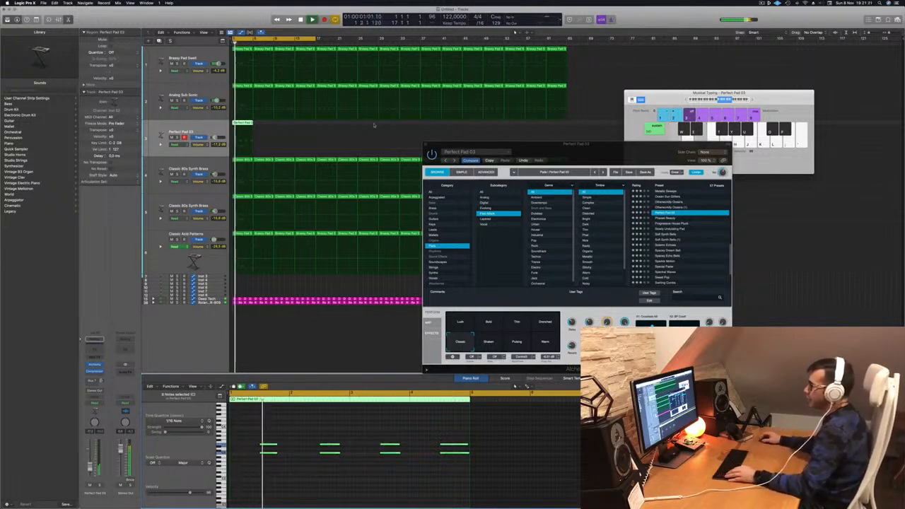
Duplicate the four-bar Perfect Pad 03 region along its track until it reaches the end of the other parts
left_click_drag(247, 124, 326, 129)
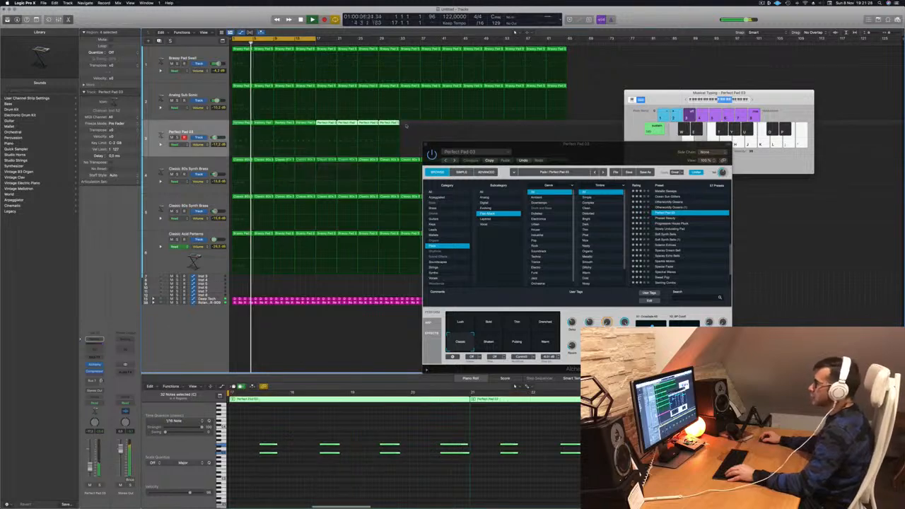
mouse_move(403, 125)
left_mouse_down()
mouse_move(241, 124)
mouse_move(408, 129)
left_mouse_up()
left_click_drag(535, 145, 396, 192)
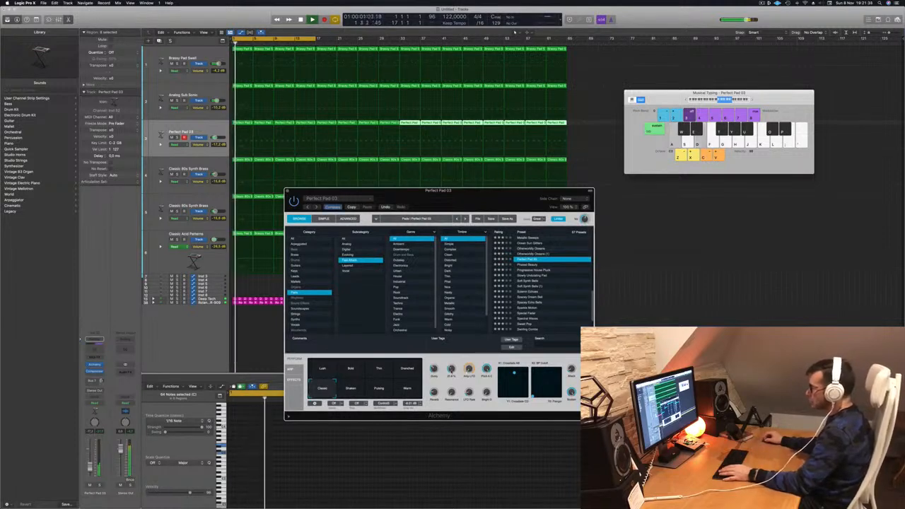
Raise the Perfect Pad 03 track's volume and adjust Alchemy's Cutoff and Amp LFO controls during playback
left_click_drag(90, 469, 90, 467)
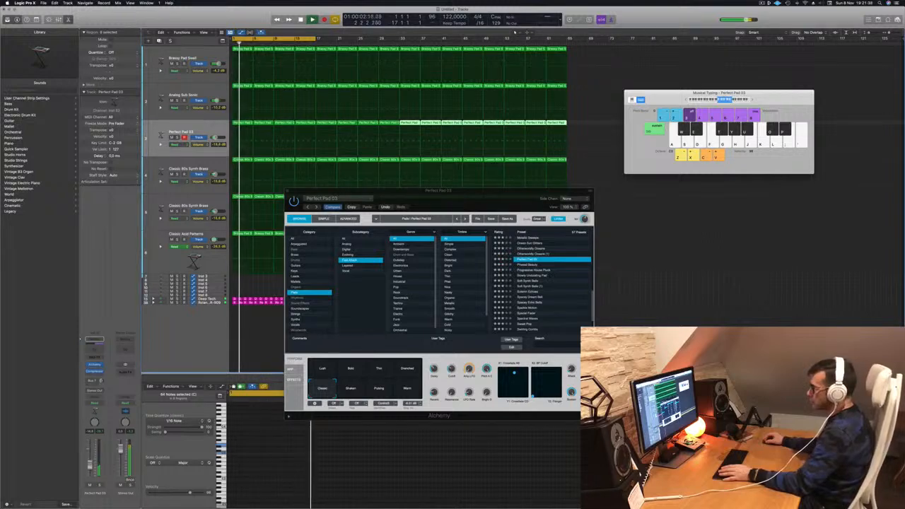
left_click_drag(451, 371, 450, 376)
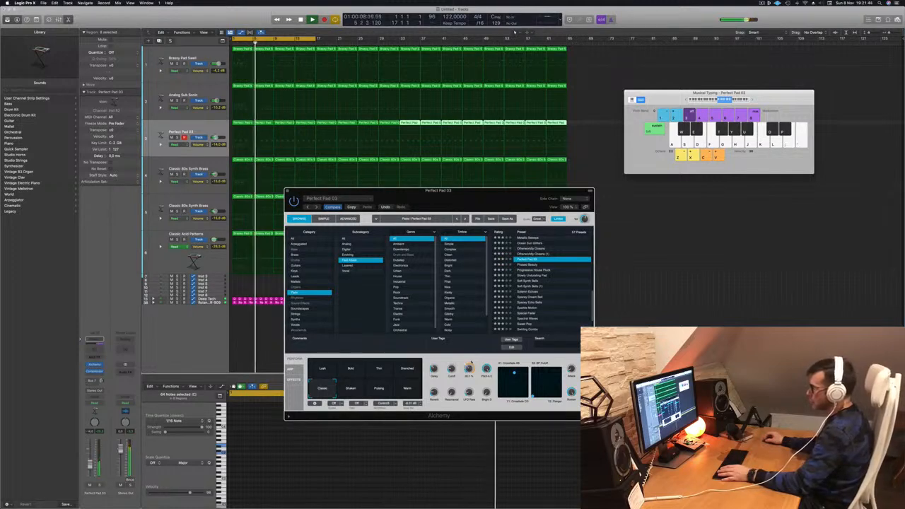
key("space")
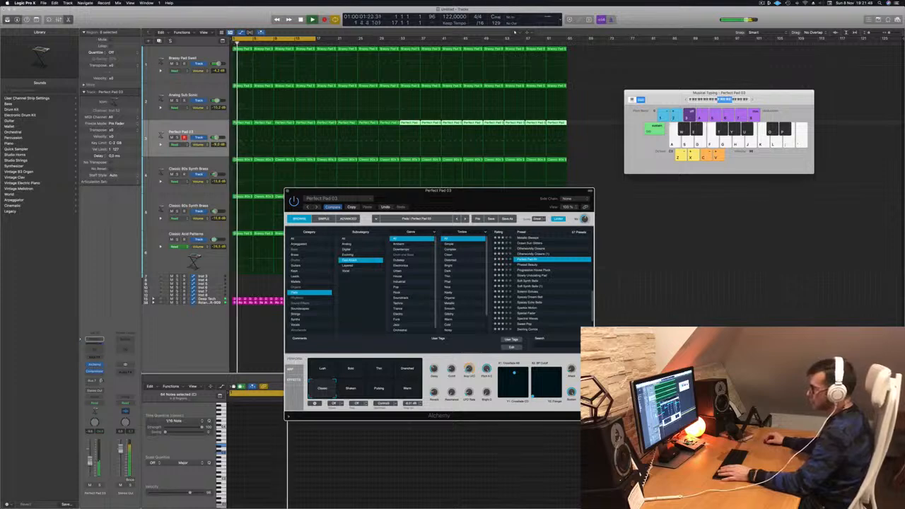
left_click(468, 369)
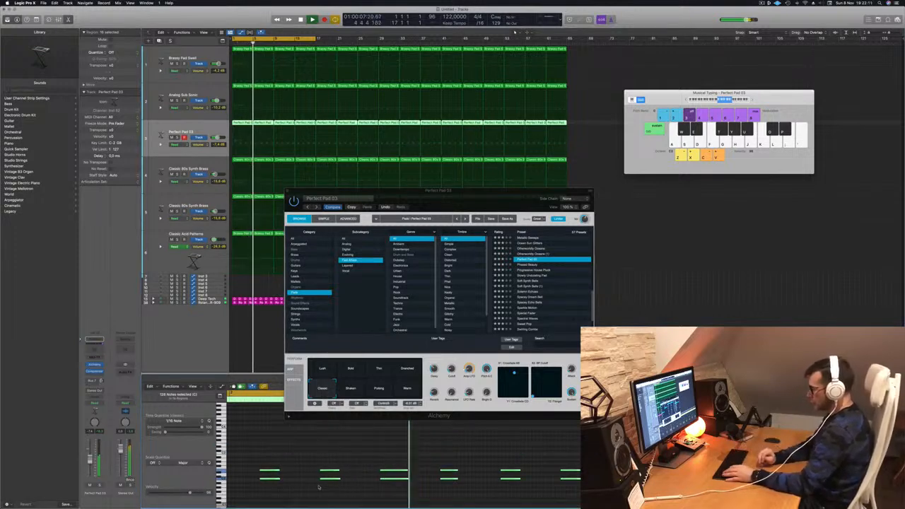
Transpose all selected Perfect Pad 03 notes up an octave and switch the Alchemy performance variation to Warm
key("alt+shift+Up")
key("Return")
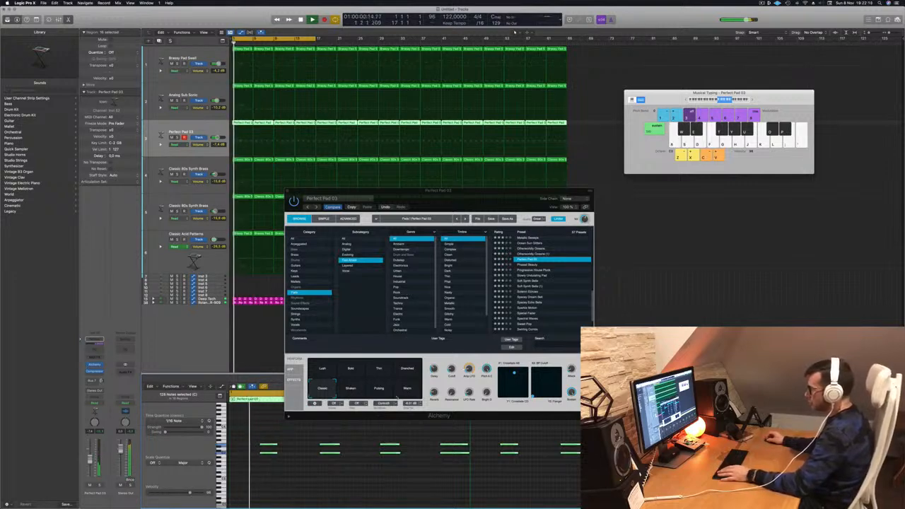
left_click(408, 389)
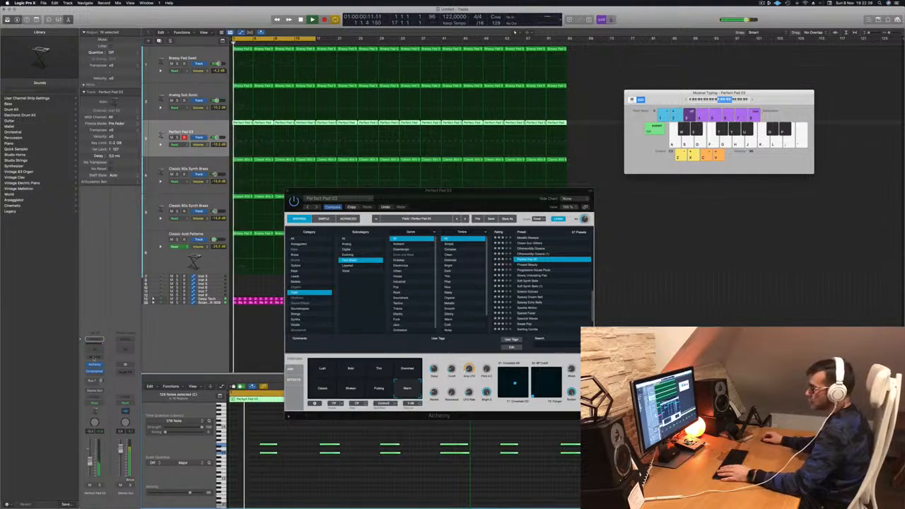
Add a Channel EQ to the pad track with a low cut at about 268 Hz and a high cut at about 386 Hz
left_click(95, 351)
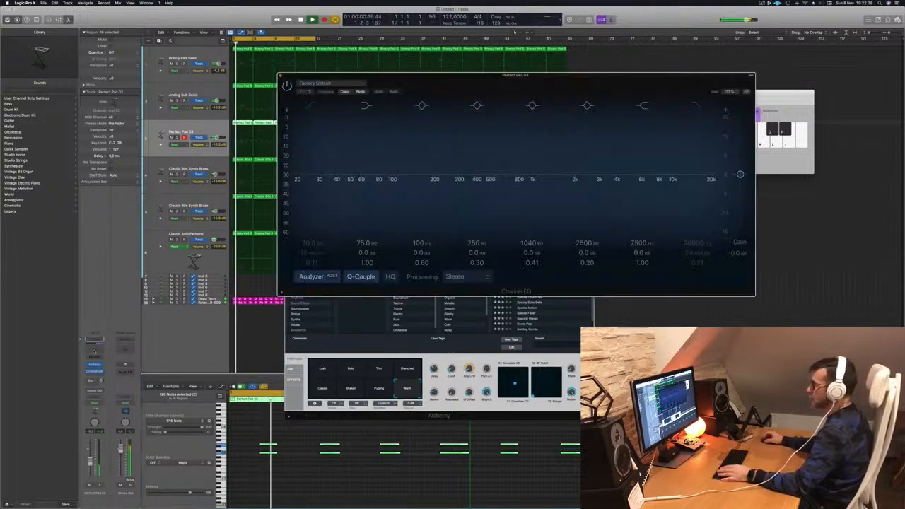
left_click(314, 107)
left_click_drag(311, 194, 455, 185)
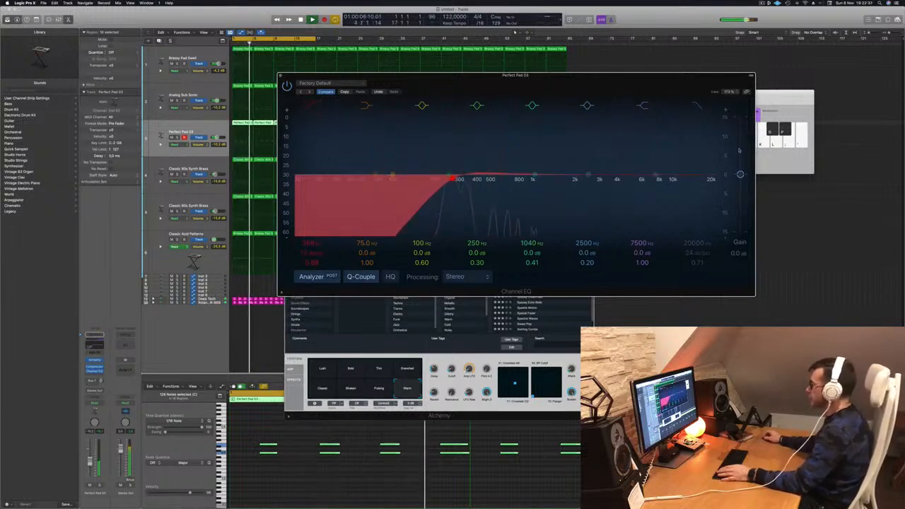
left_click(695, 107)
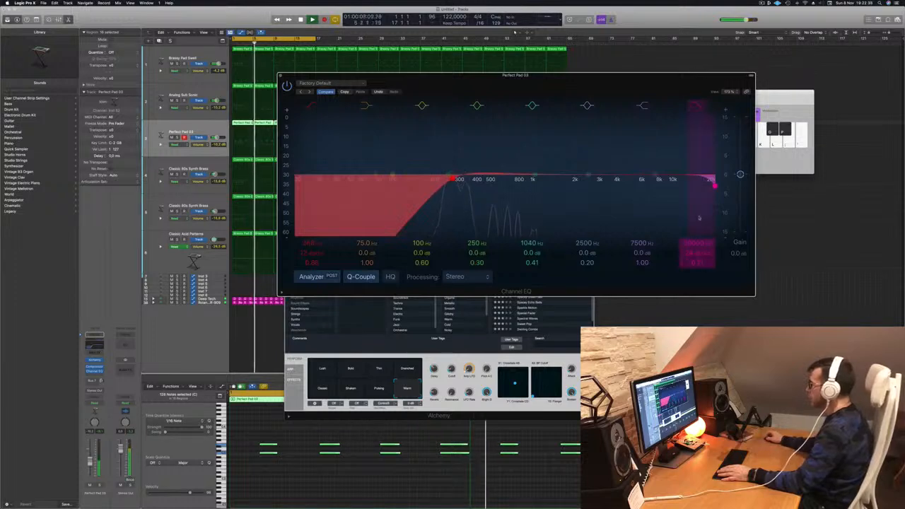
left_click_drag(714, 185, 475, 183)
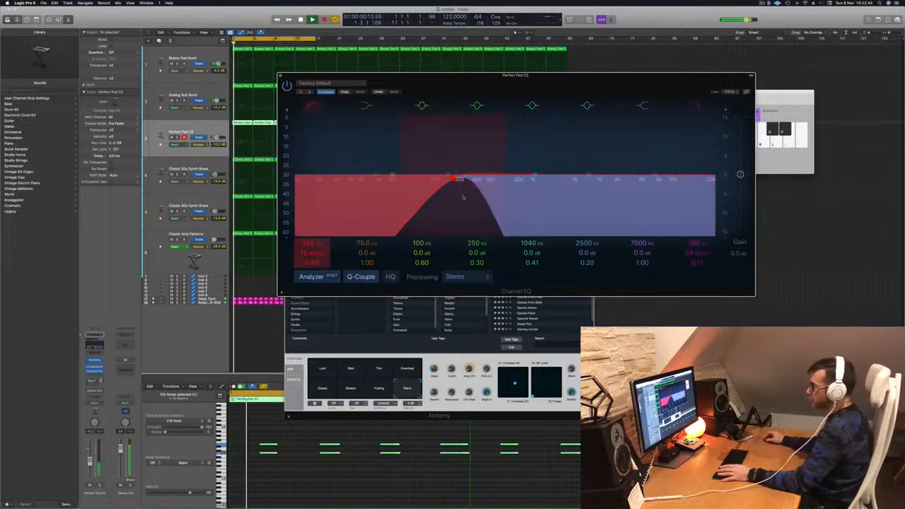
Lower the Perfect Pad 03 track's volume and close its Channel EQ and Alchemy windows
left_click(90, 463)
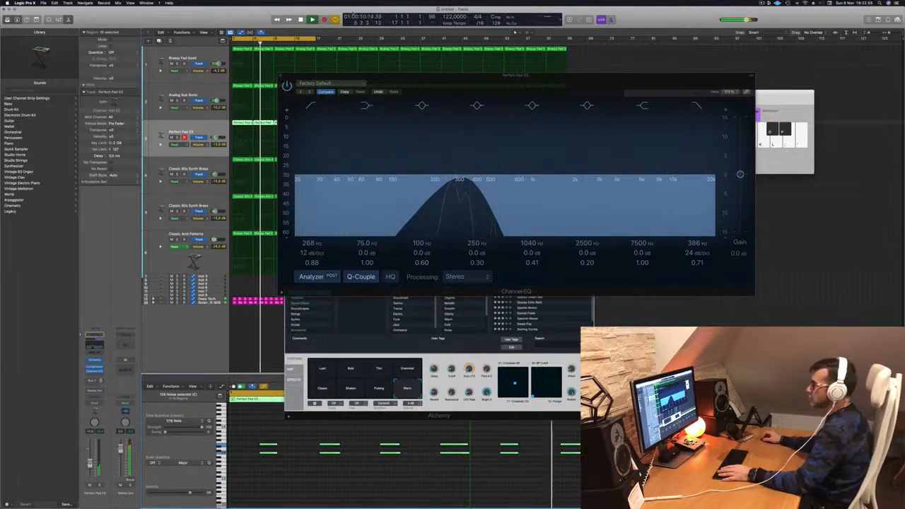
left_click(281, 76)
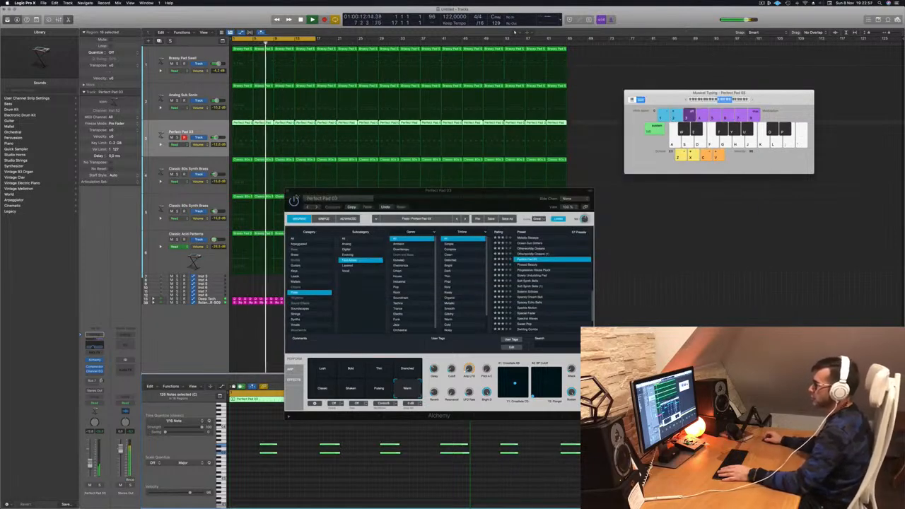
left_click(287, 190)
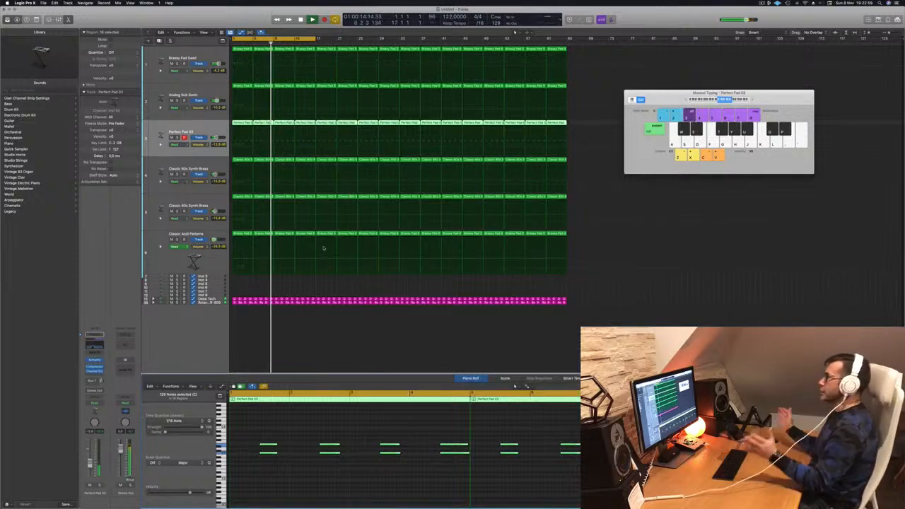